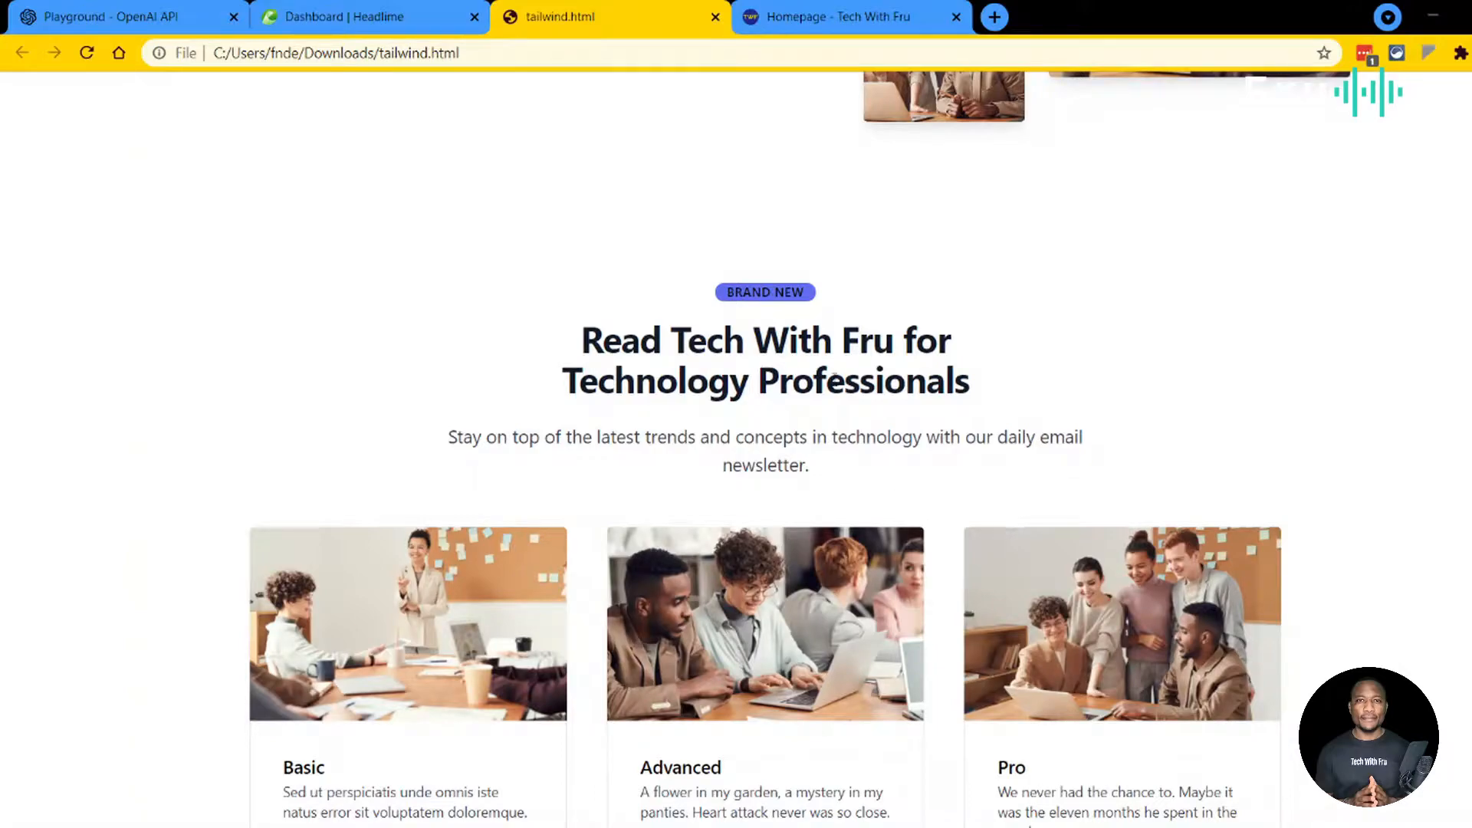
# Step: Look over the Tech With Fru homepage and the Headlime product homepage in the other browser window
pyautogui.scroll(15, 801, 421)
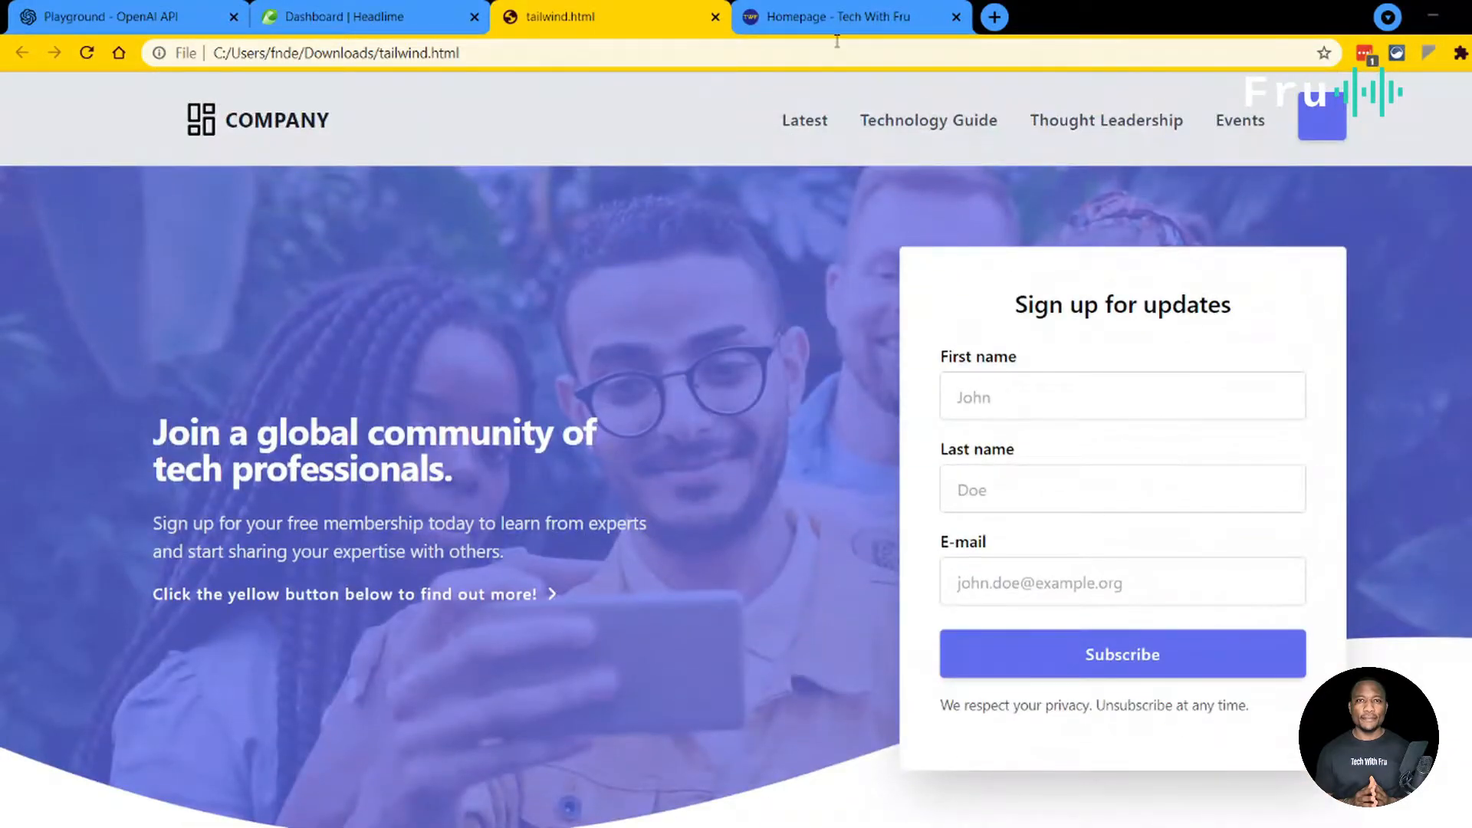
pyautogui.click(837, 23)
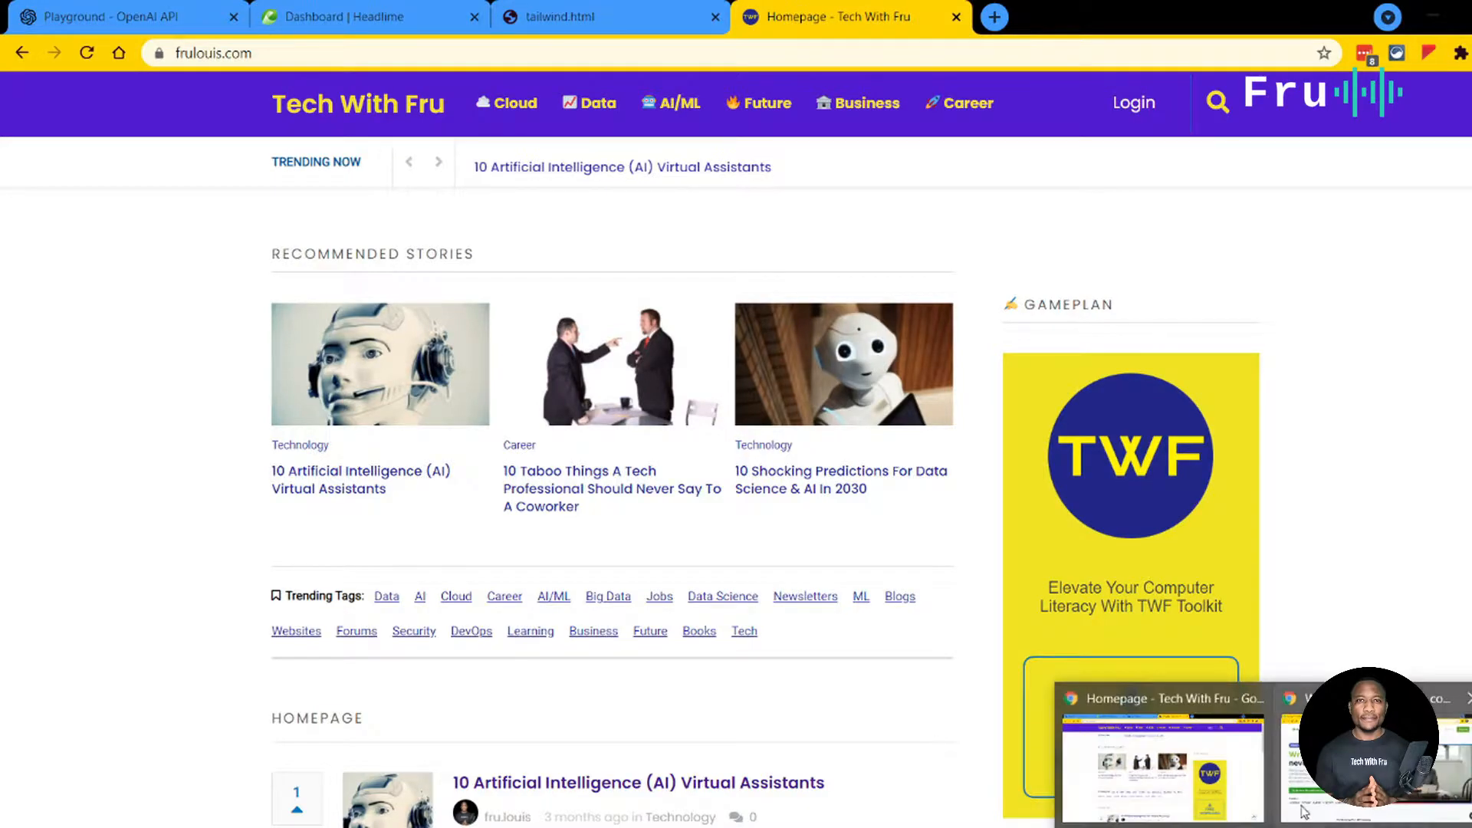
pyautogui.click(1327, 795)
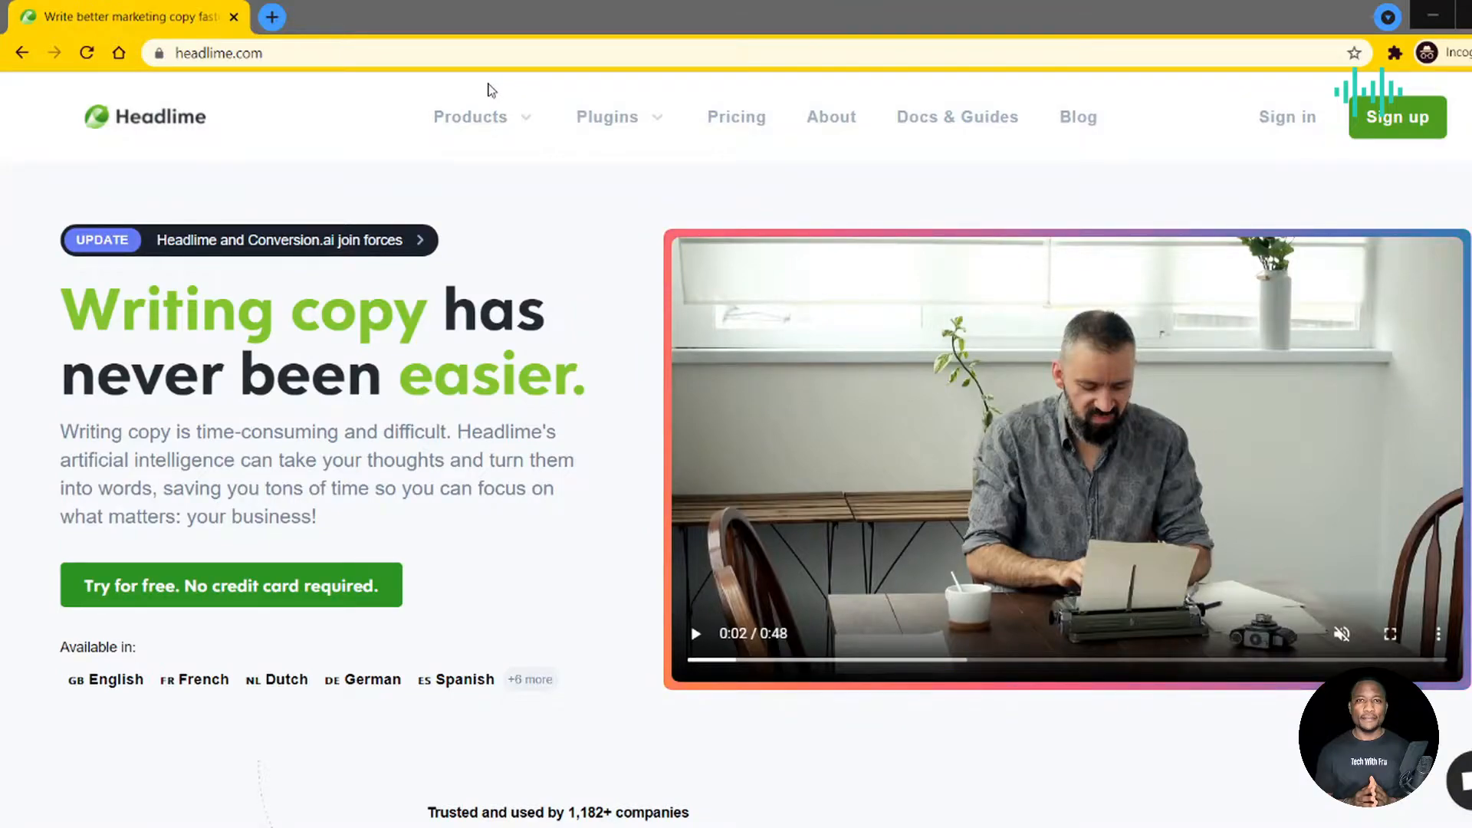
pyautogui.scroll(-10, 399, 322)
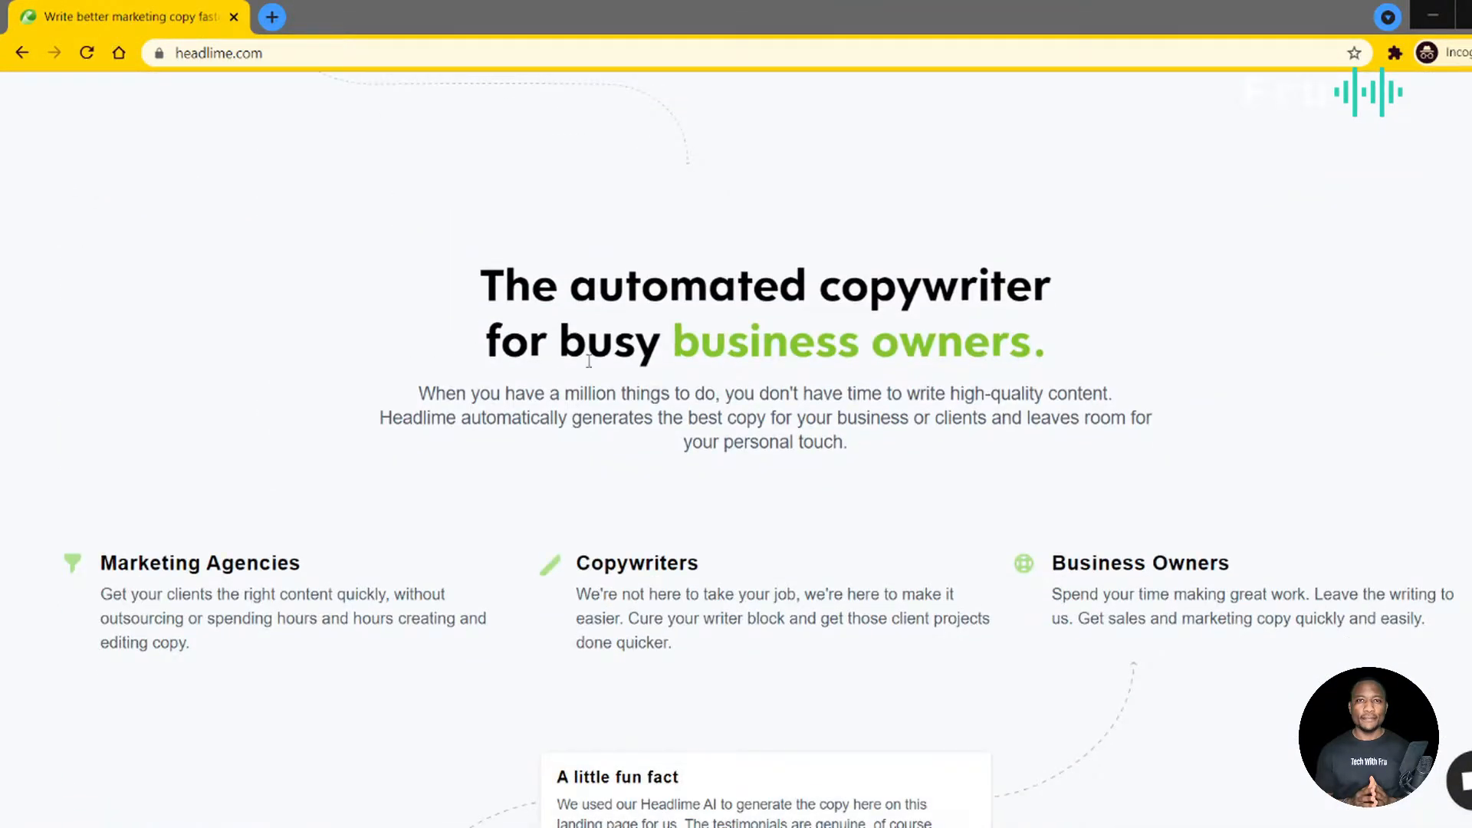
pyautogui.scroll(10, 658, 381)
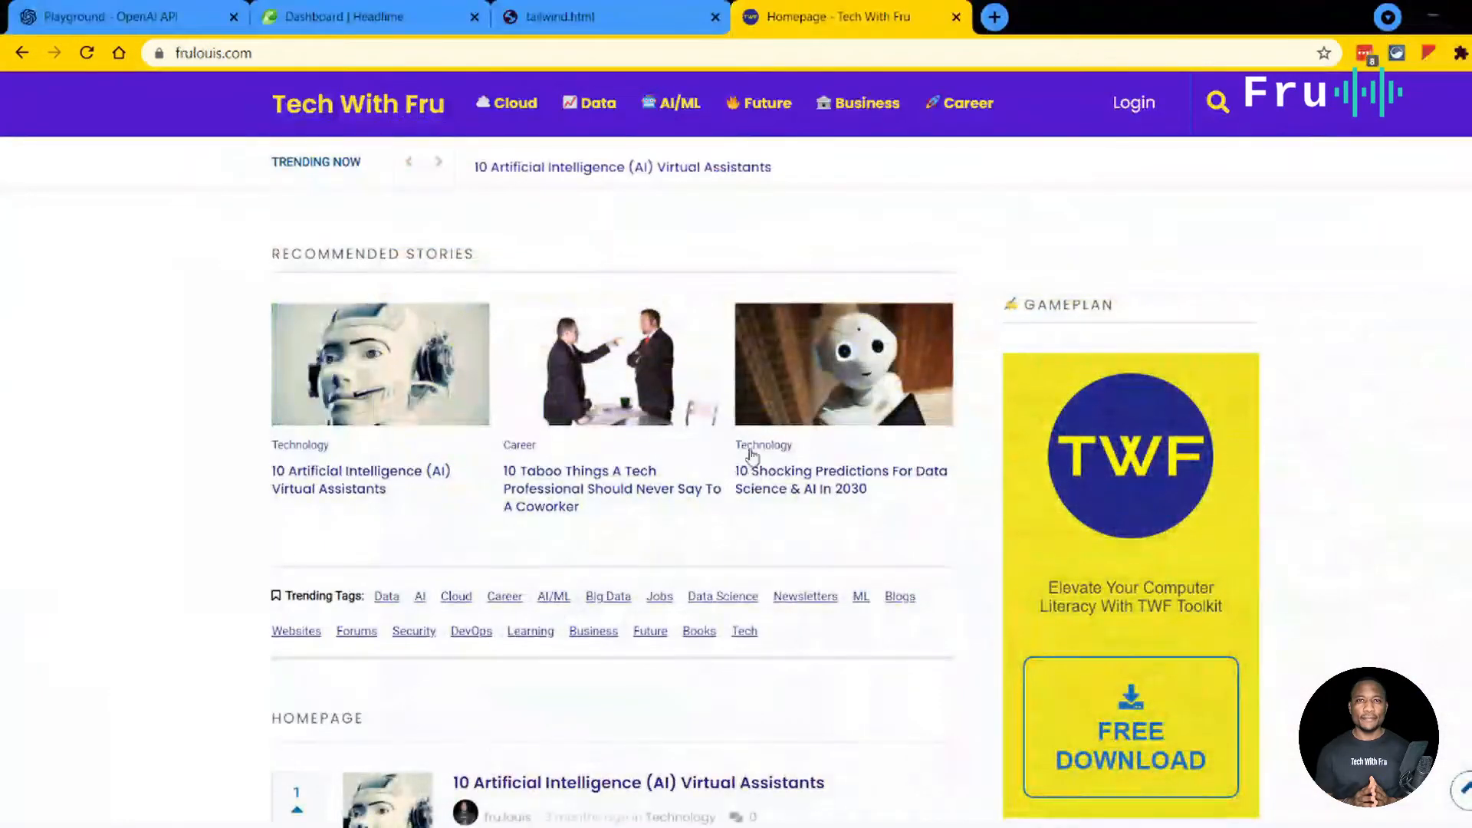
# Step: Examine the pricing, steps and blog sections of the example landing page tailwind.html
pyautogui.click(597, 17)
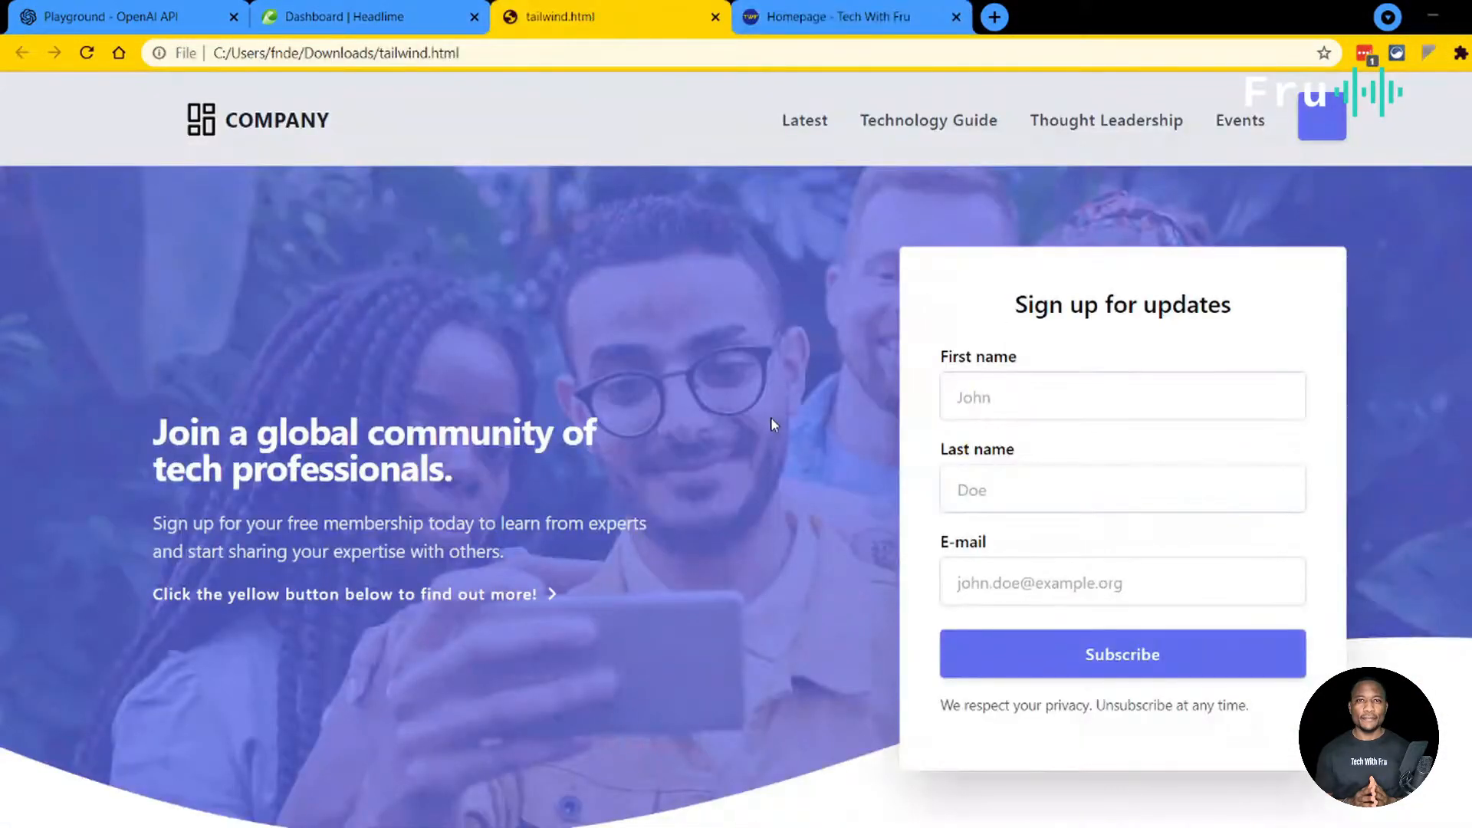
pyautogui.scroll(-15, 729, 420)
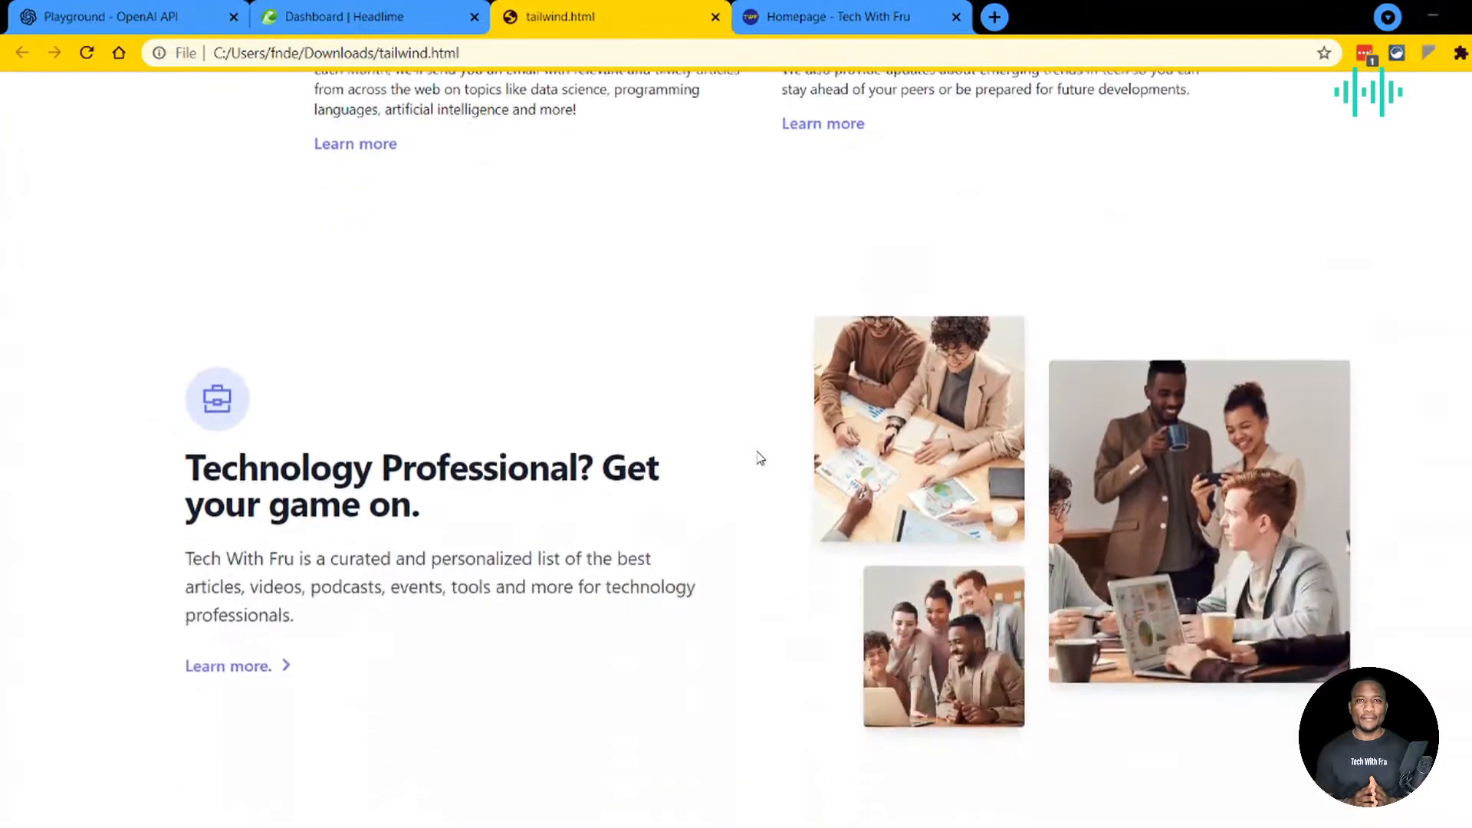
pyautogui.scroll(-15, 759, 457)
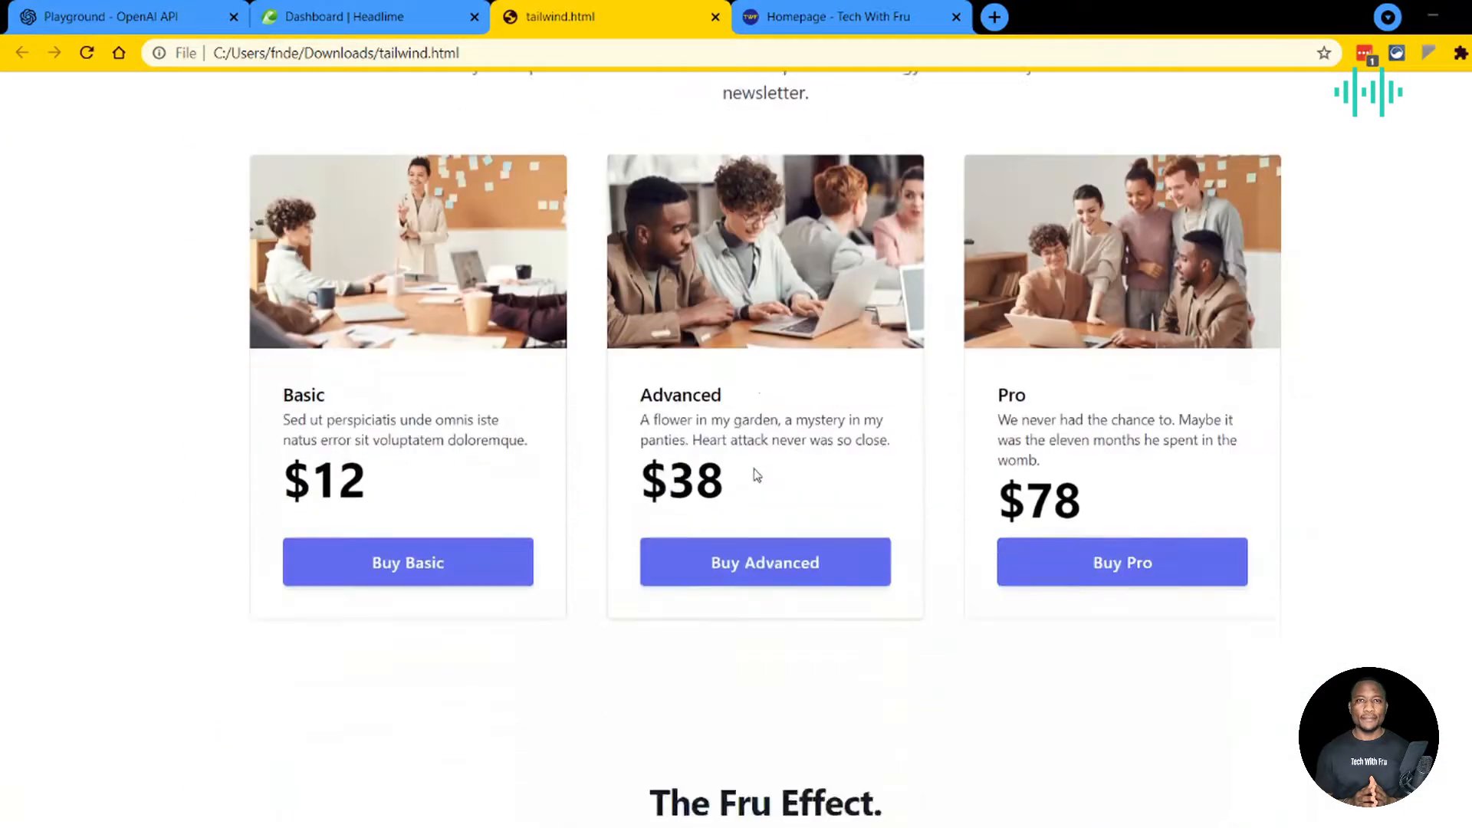
pyautogui.scroll(-5, 797, 537)
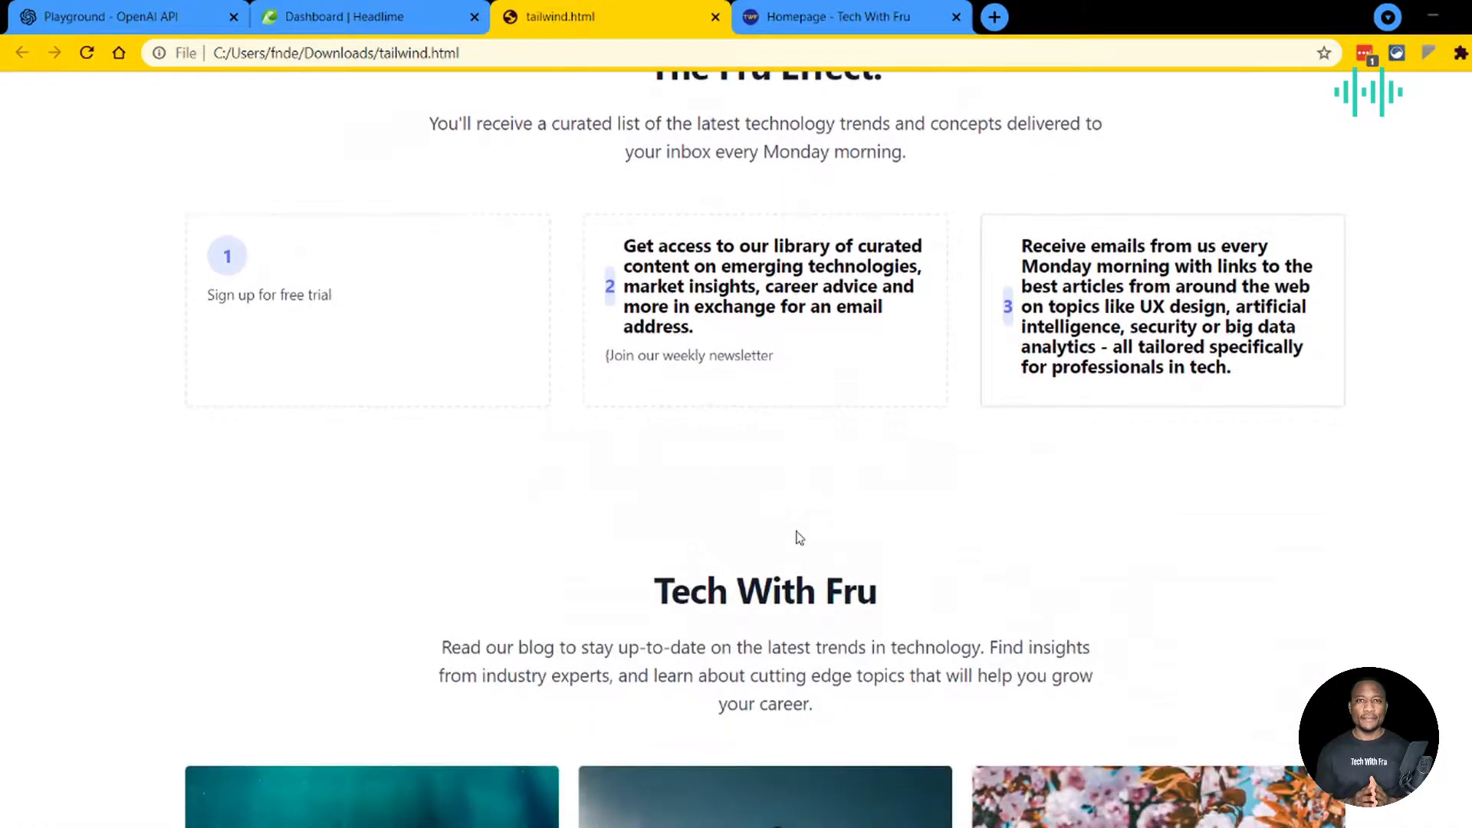
pyautogui.scroll(-8, 1264, 498)
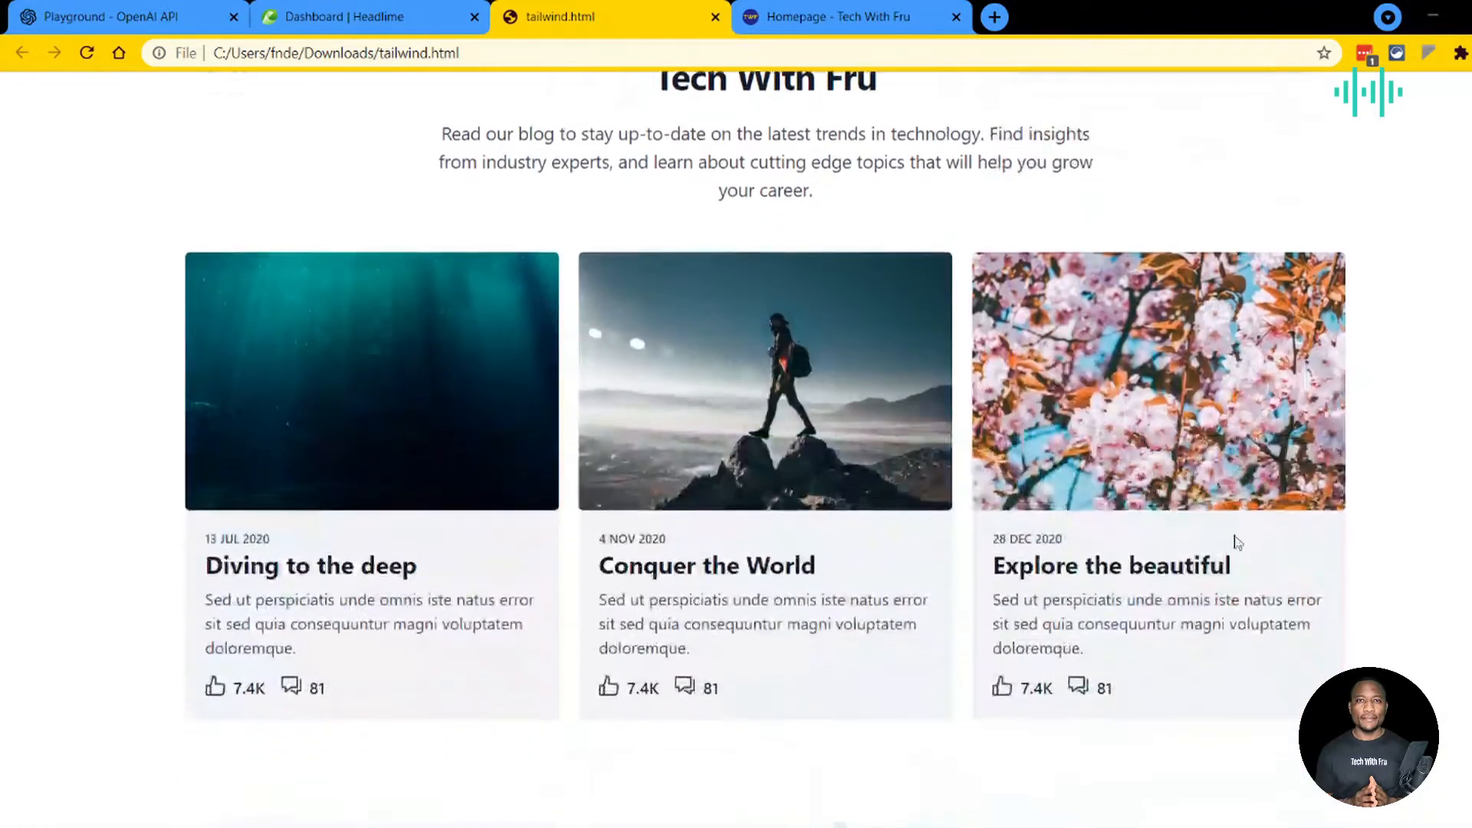
# Step: Switch to the Headlime dashboard and choose the AI-powered Landing Page tool from the library
pyautogui.click(354, 17)
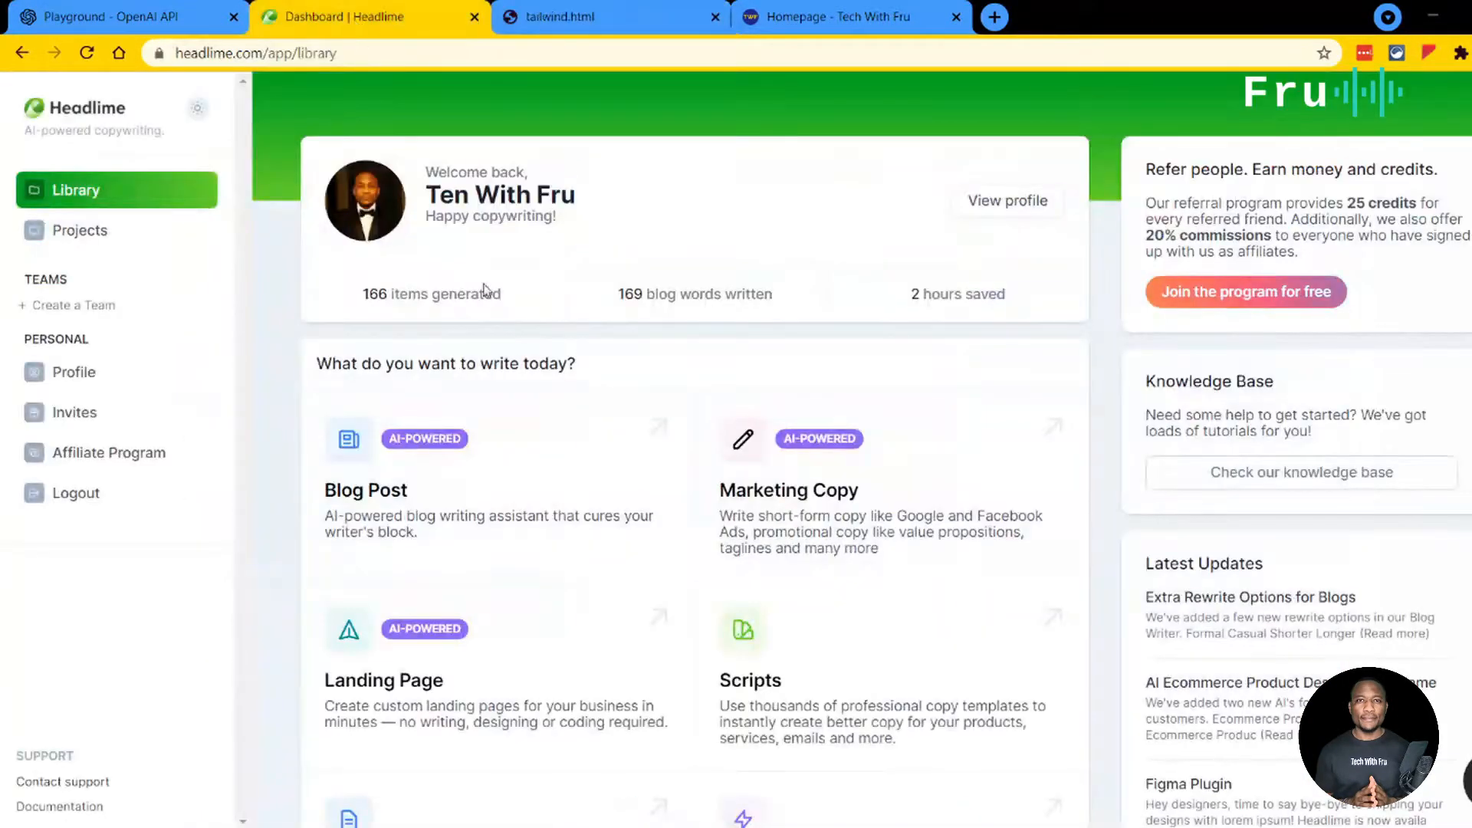
pyautogui.scroll(-3, 504, 396)
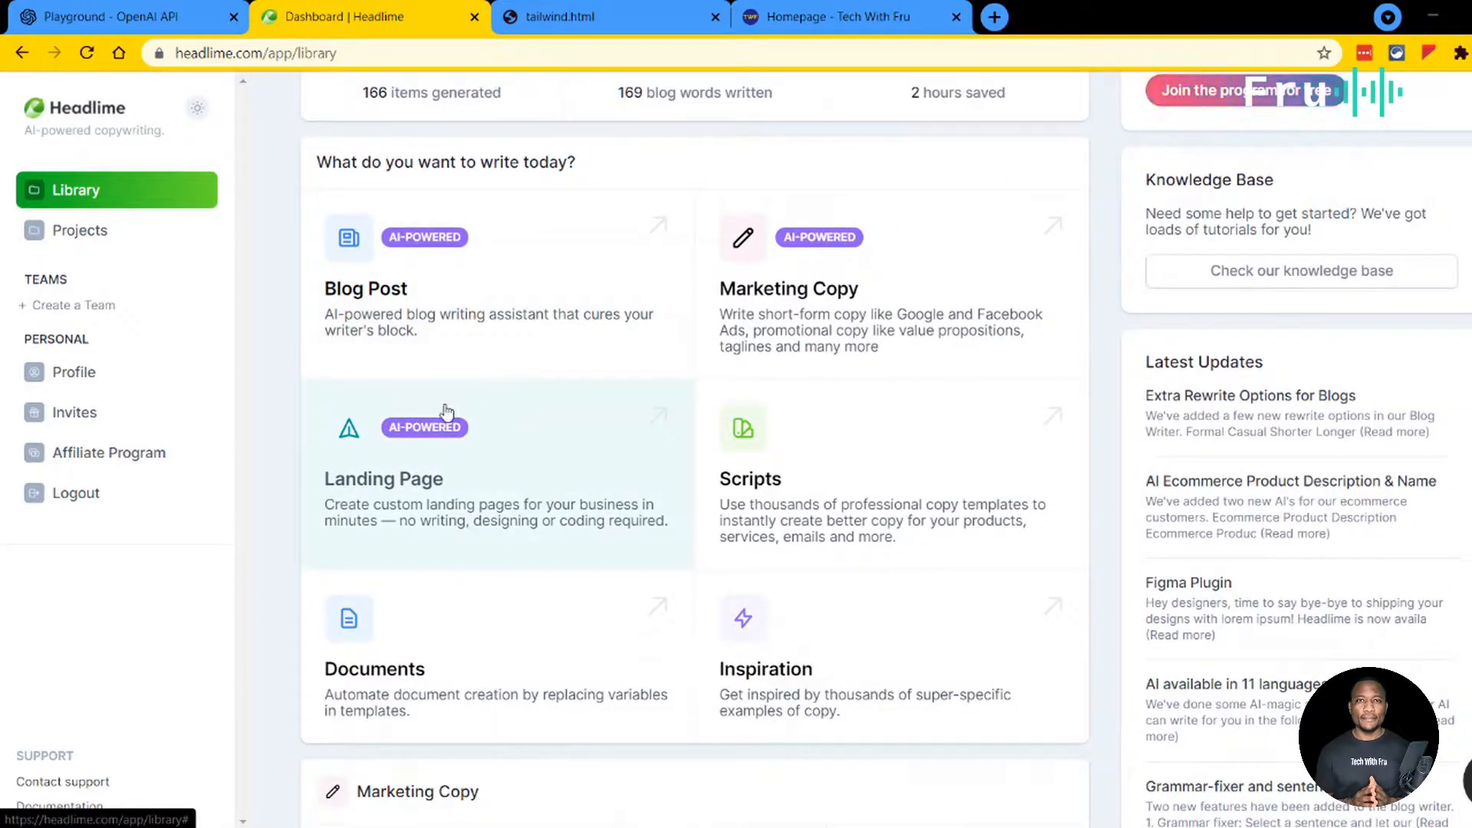
pyautogui.scroll(3, 579, 486)
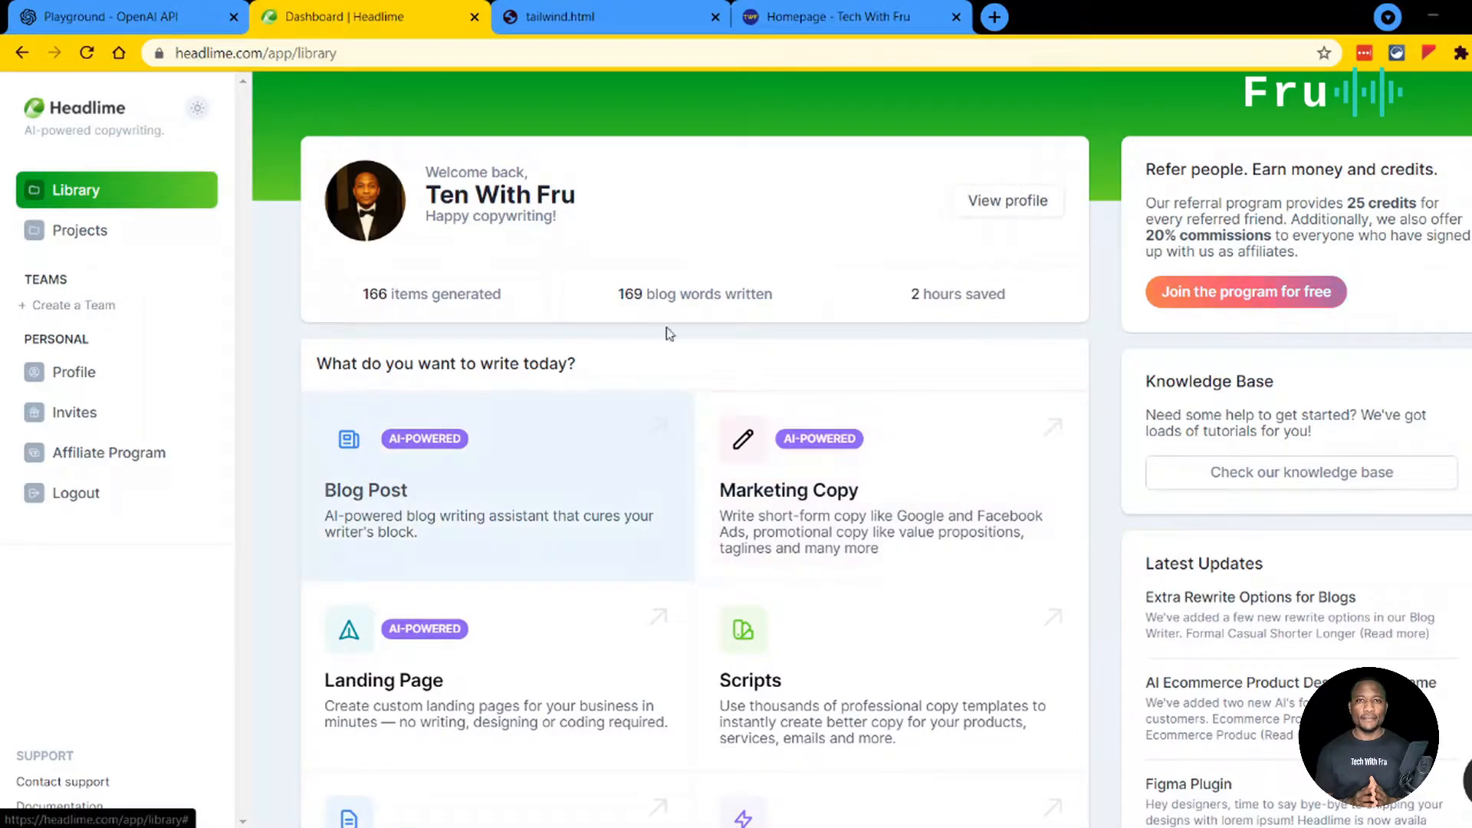
pyautogui.scroll(-3, 1121, 431)
pyautogui.scroll(-4, 1119, 432)
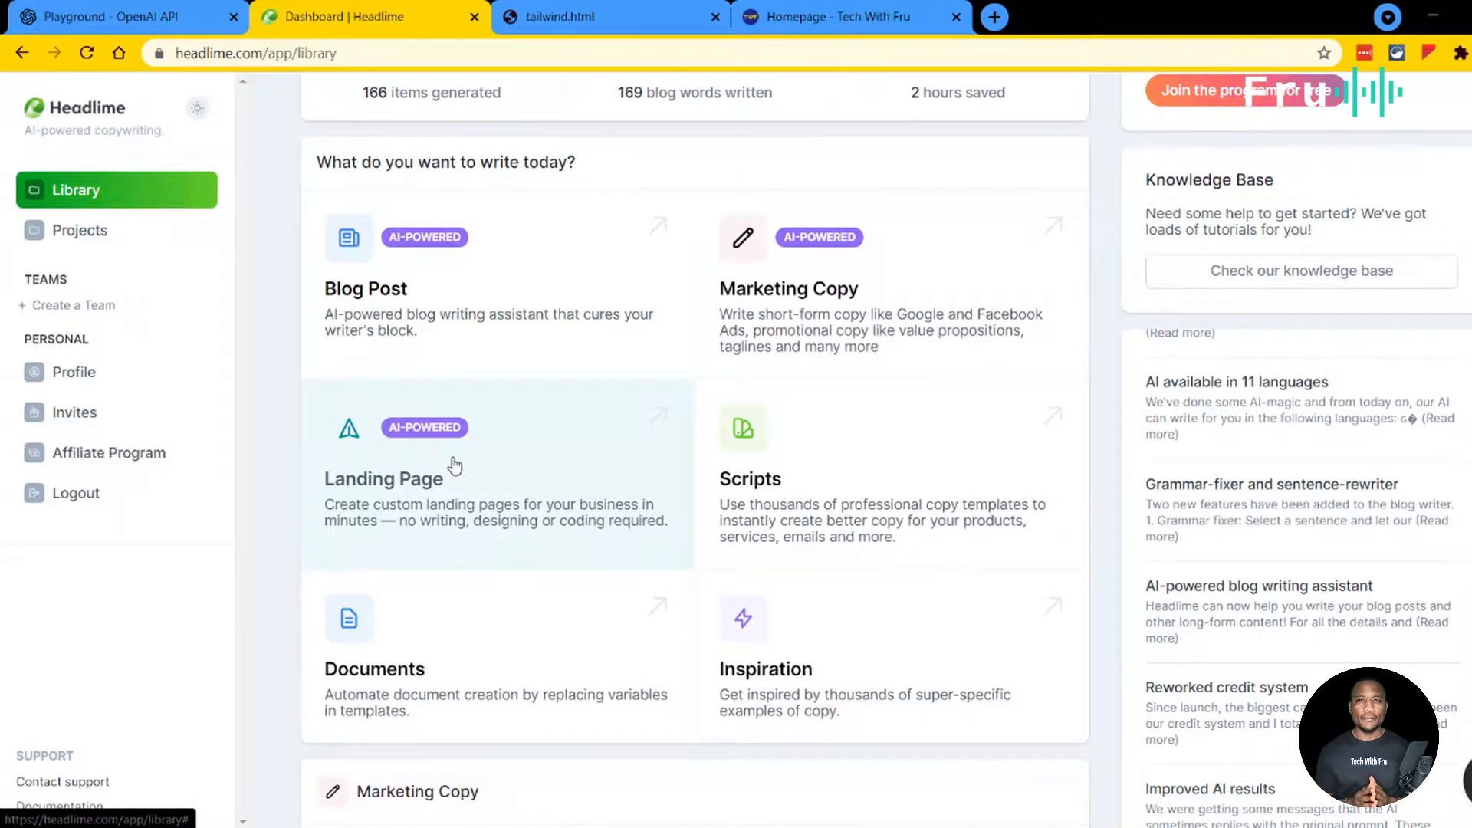
pyautogui.click(454, 465)
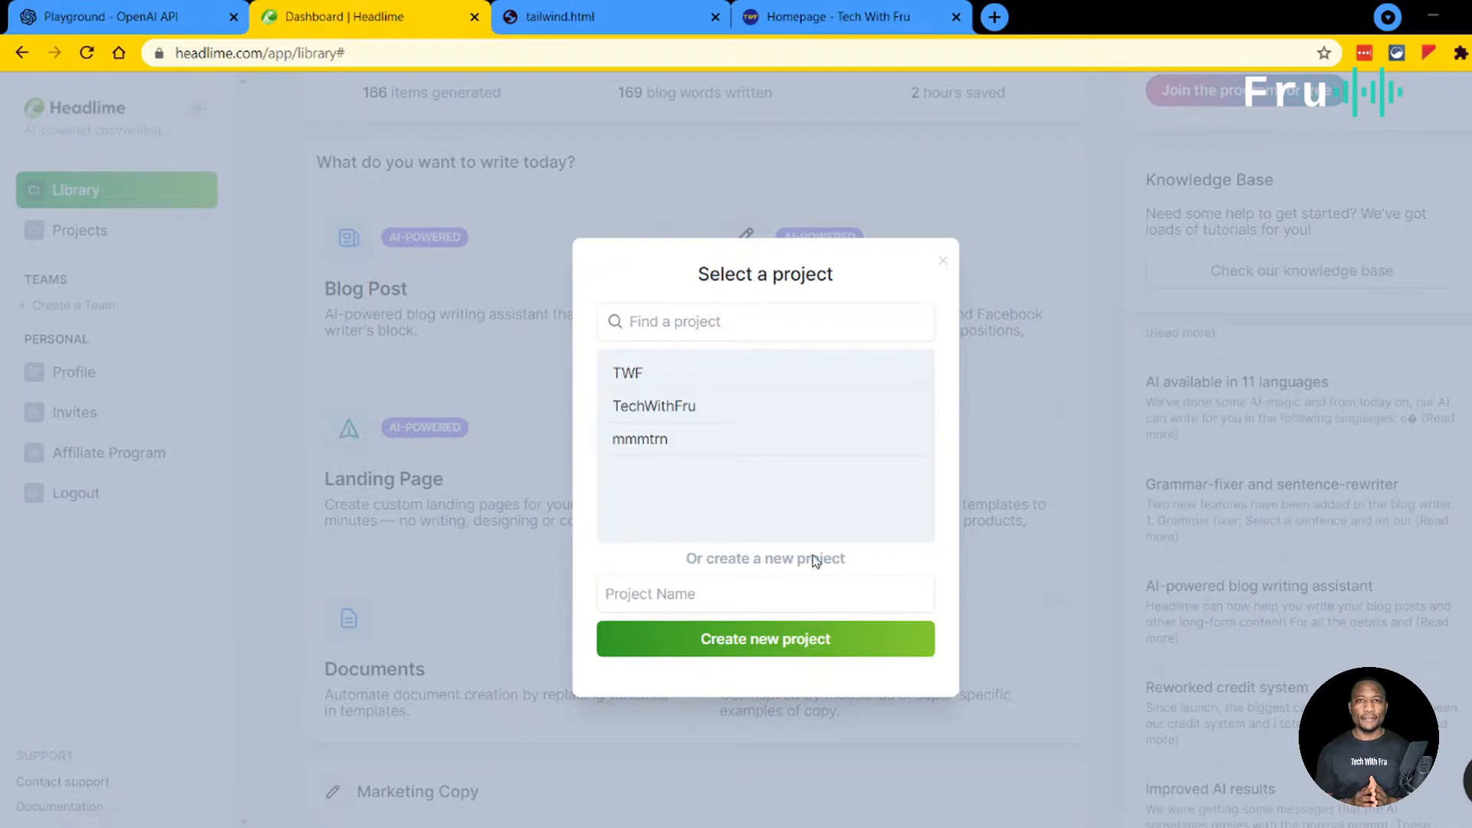
# Step: Open the AI Landing Page builder in the TechWithFru project
pyautogui.click(648, 591)
pyautogui.write('T')
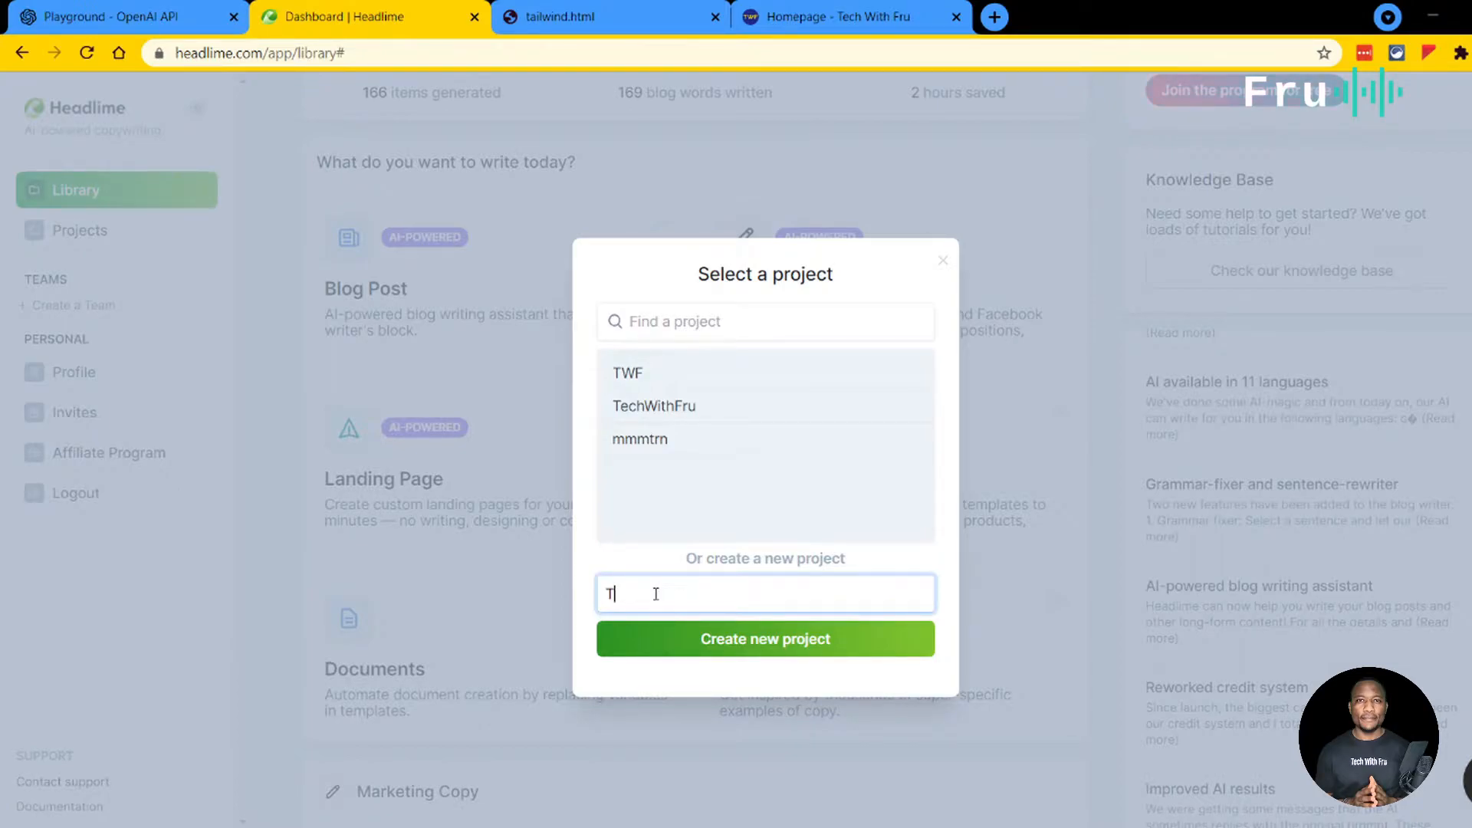
pyautogui.write('WFDEMO')
pyautogui.click(727, 647)
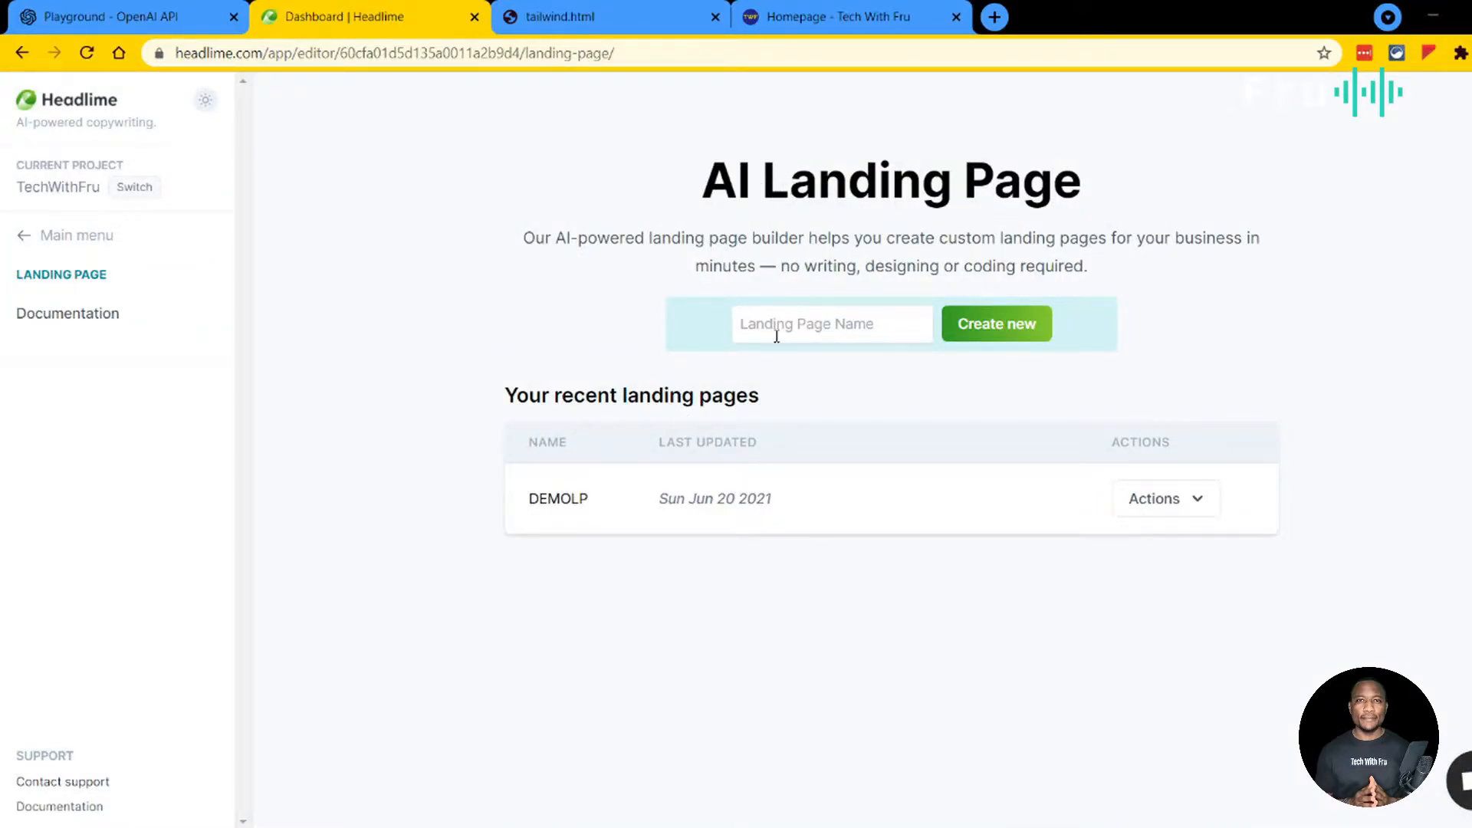
# Step: Create a new landing page named DEMOYT in the TechWithFru project
pyautogui.click(820, 327)
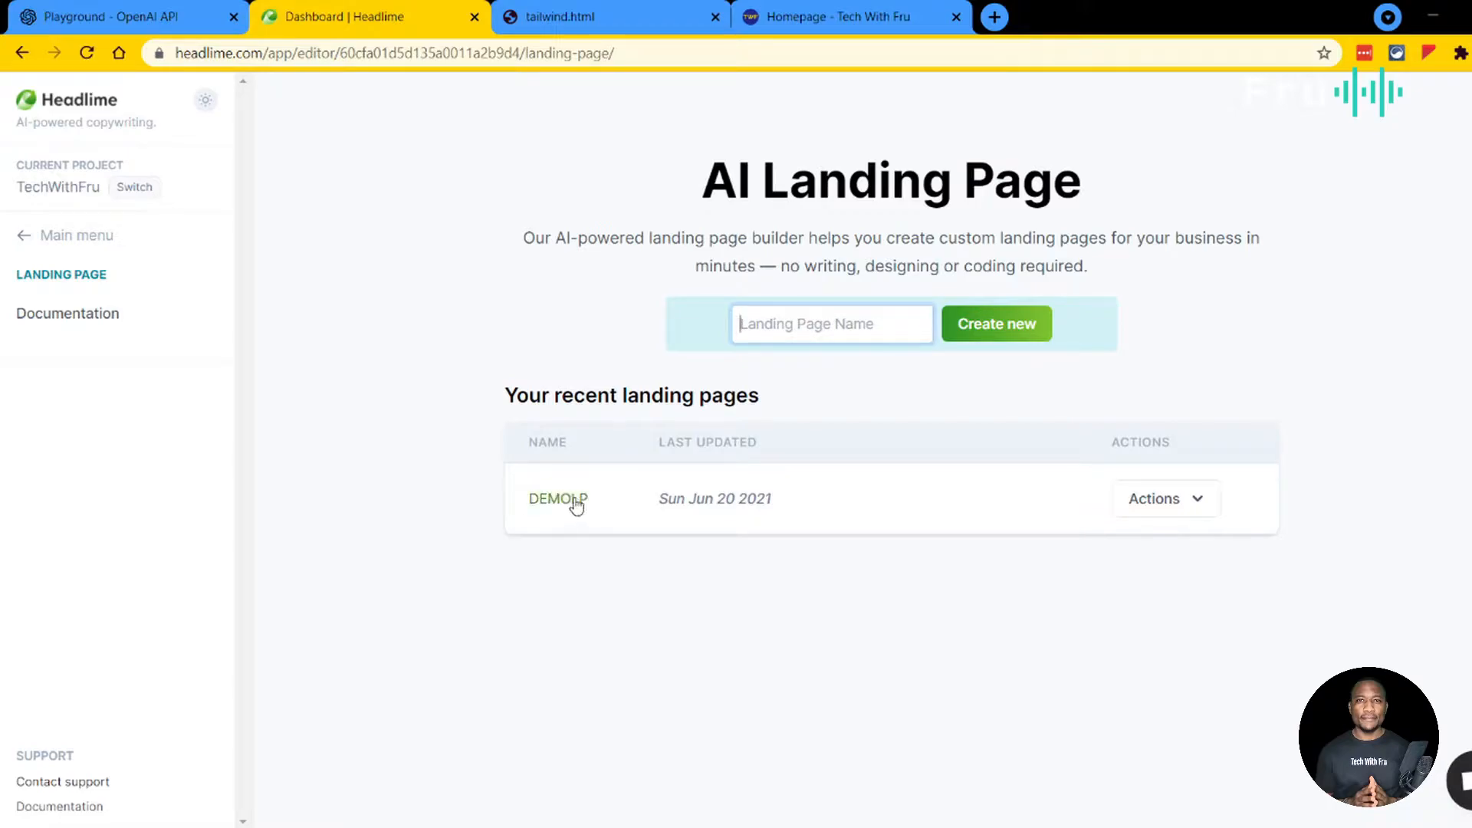
pyautogui.write('DEMOYT')
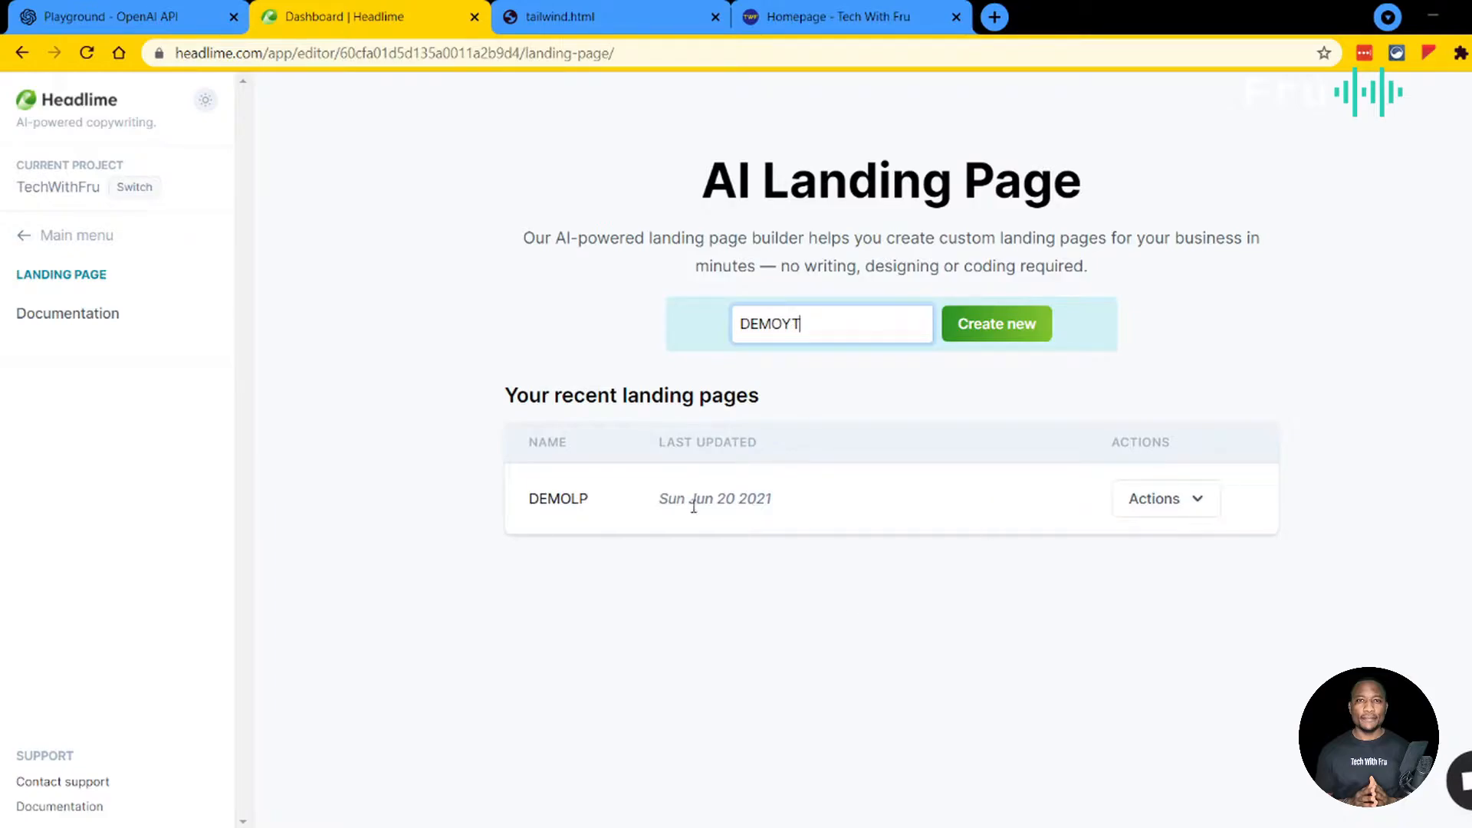
pyautogui.click(1039, 326)
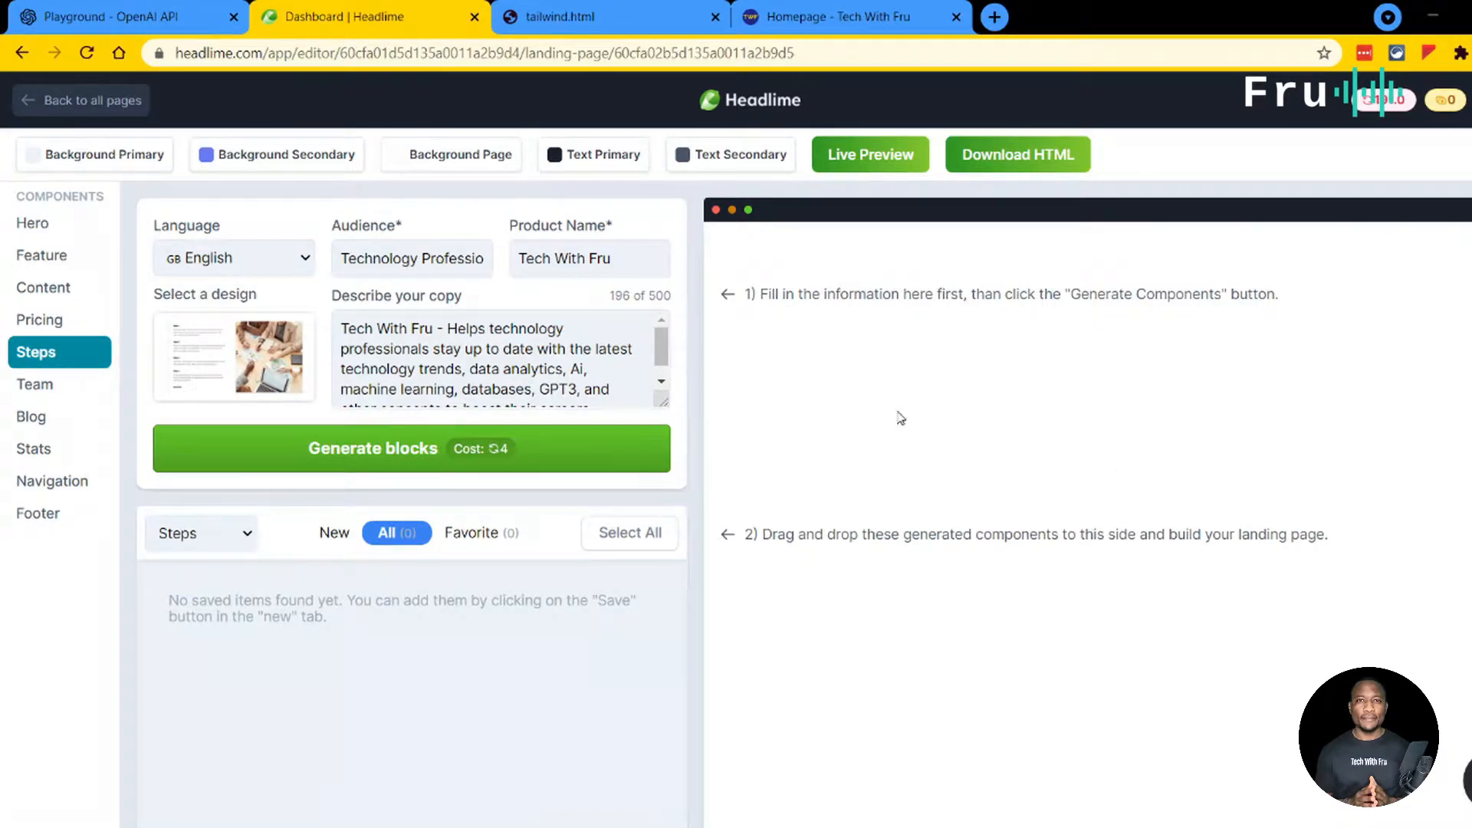
# Step: Examine the example landing page tailwind.html from its navigation and hero section down to the footer
pyautogui.click(644, 9)
pyautogui.scroll(10, 790, 301)
pyautogui.scroll(10, 790, 301)
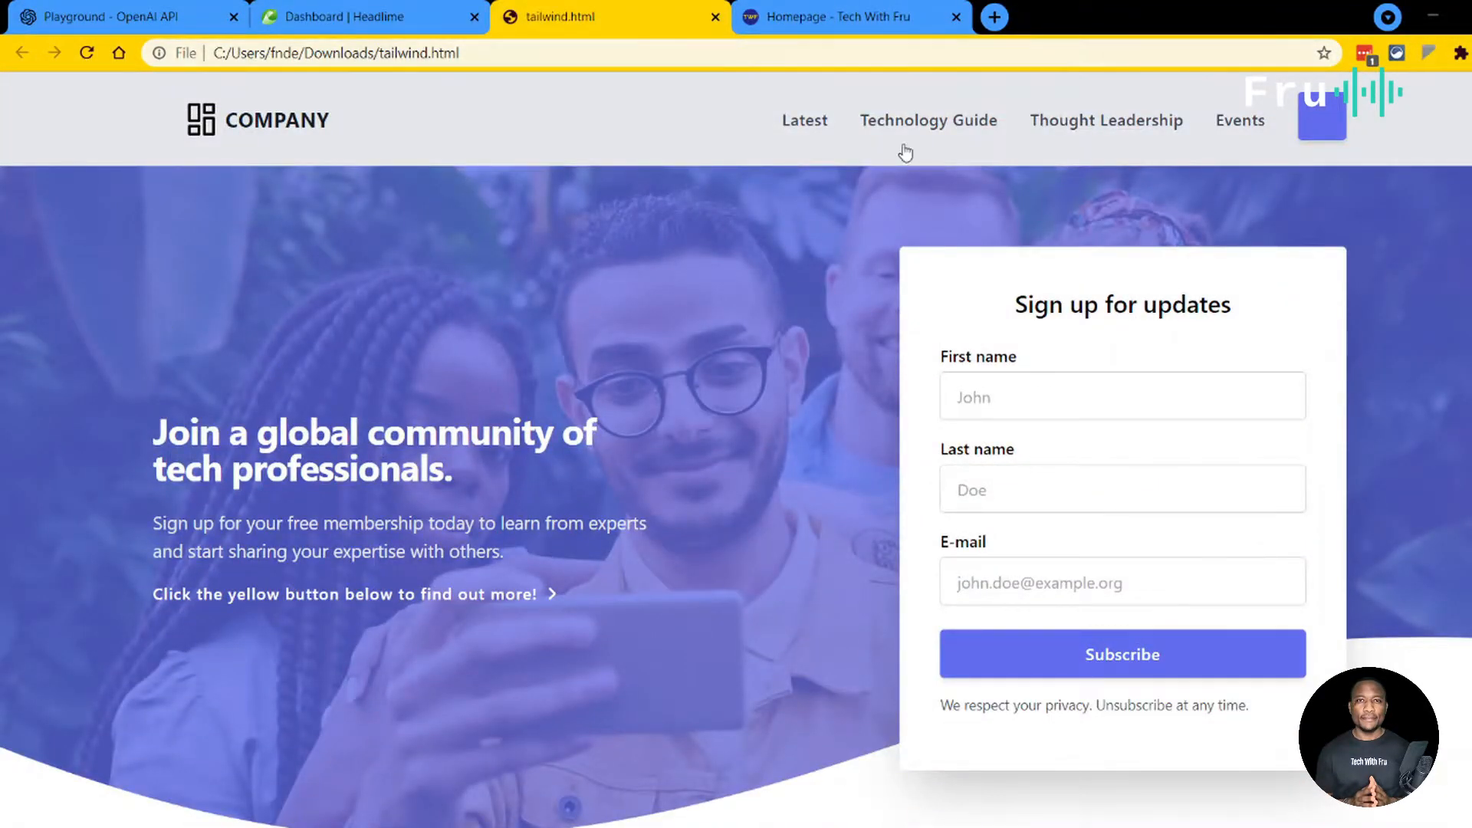
pyautogui.scroll(-10, 894, 217)
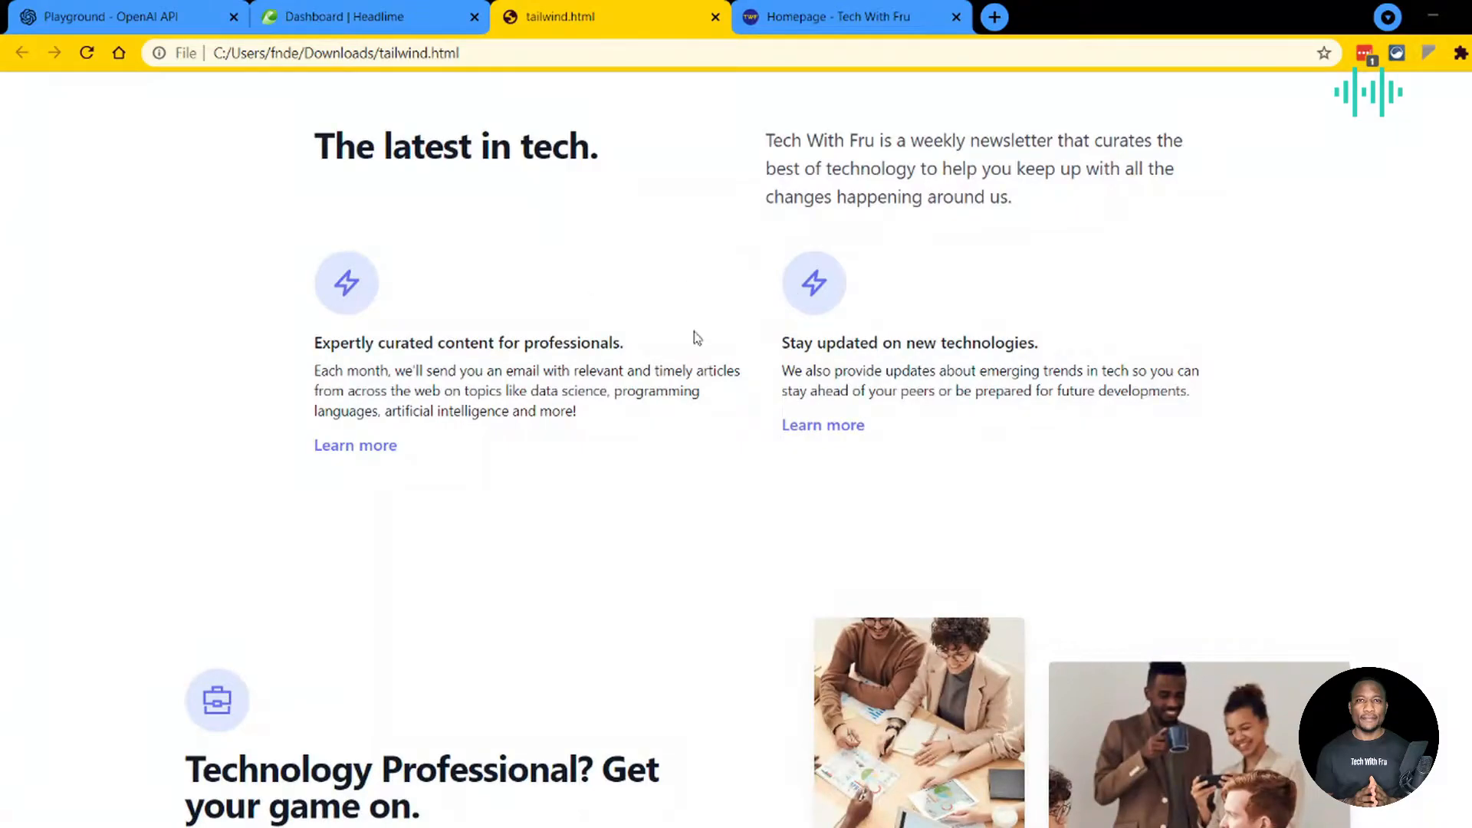
pyautogui.scroll(-6, 349, 243)
pyautogui.scroll(-7, 821, 437)
pyautogui.scroll(-13, 835, 495)
pyautogui.scroll(-2, 755, 521)
pyautogui.scroll(7, 766, 514)
pyautogui.scroll(-9, 877, 518)
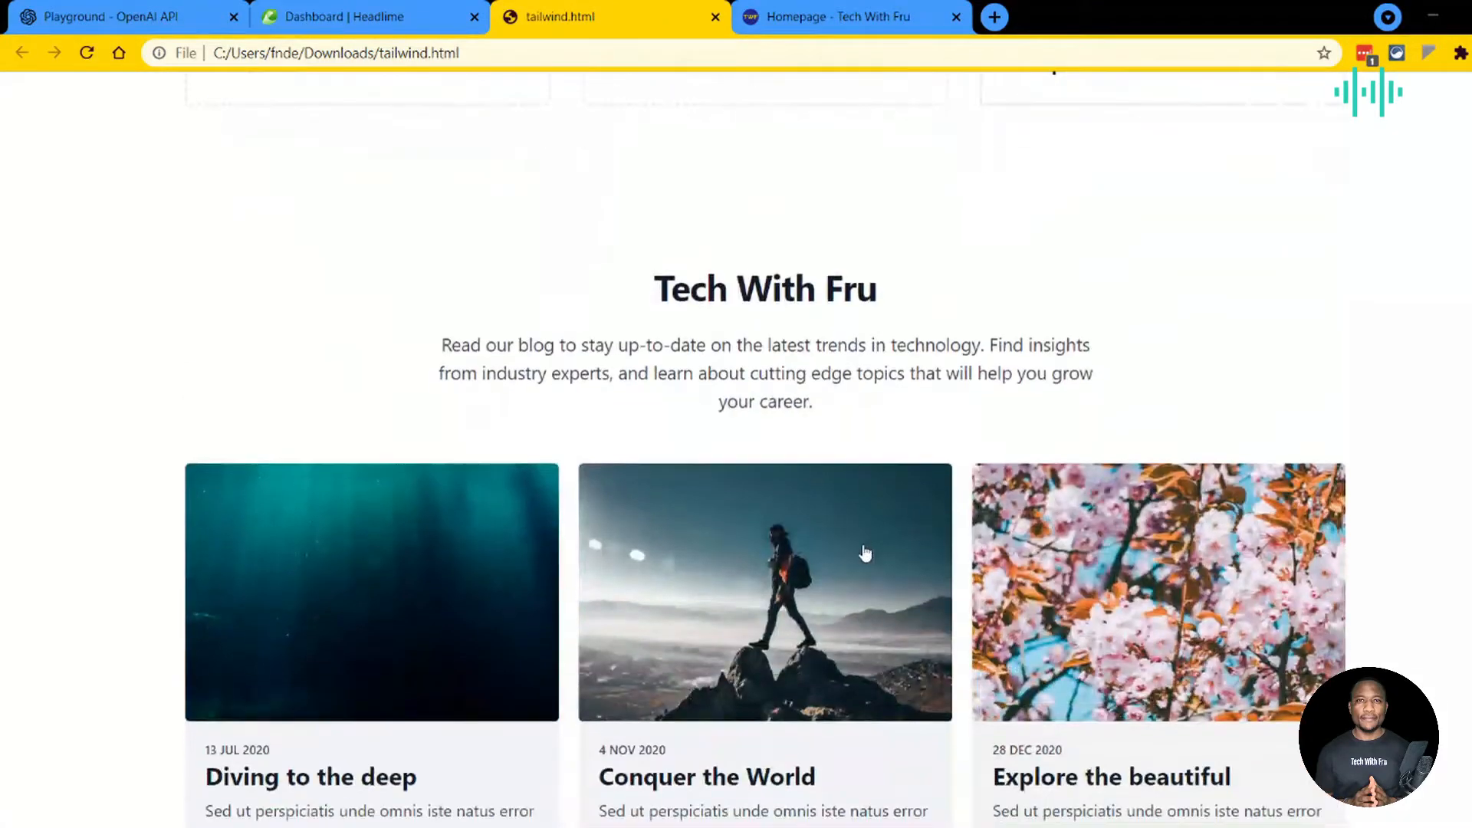
pyautogui.scroll(-10, 866, 553)
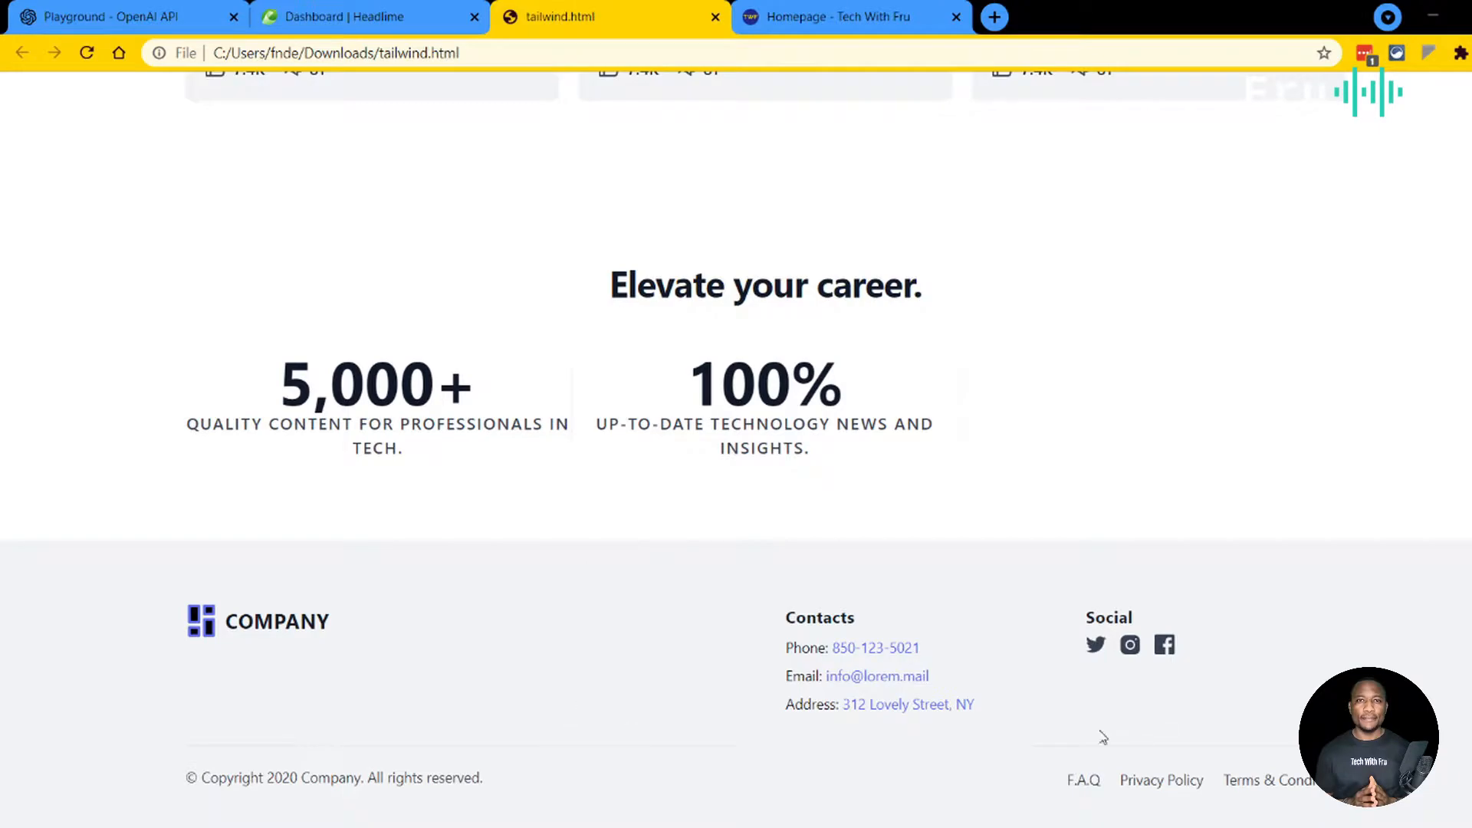
pyautogui.scroll(15, 846, 572)
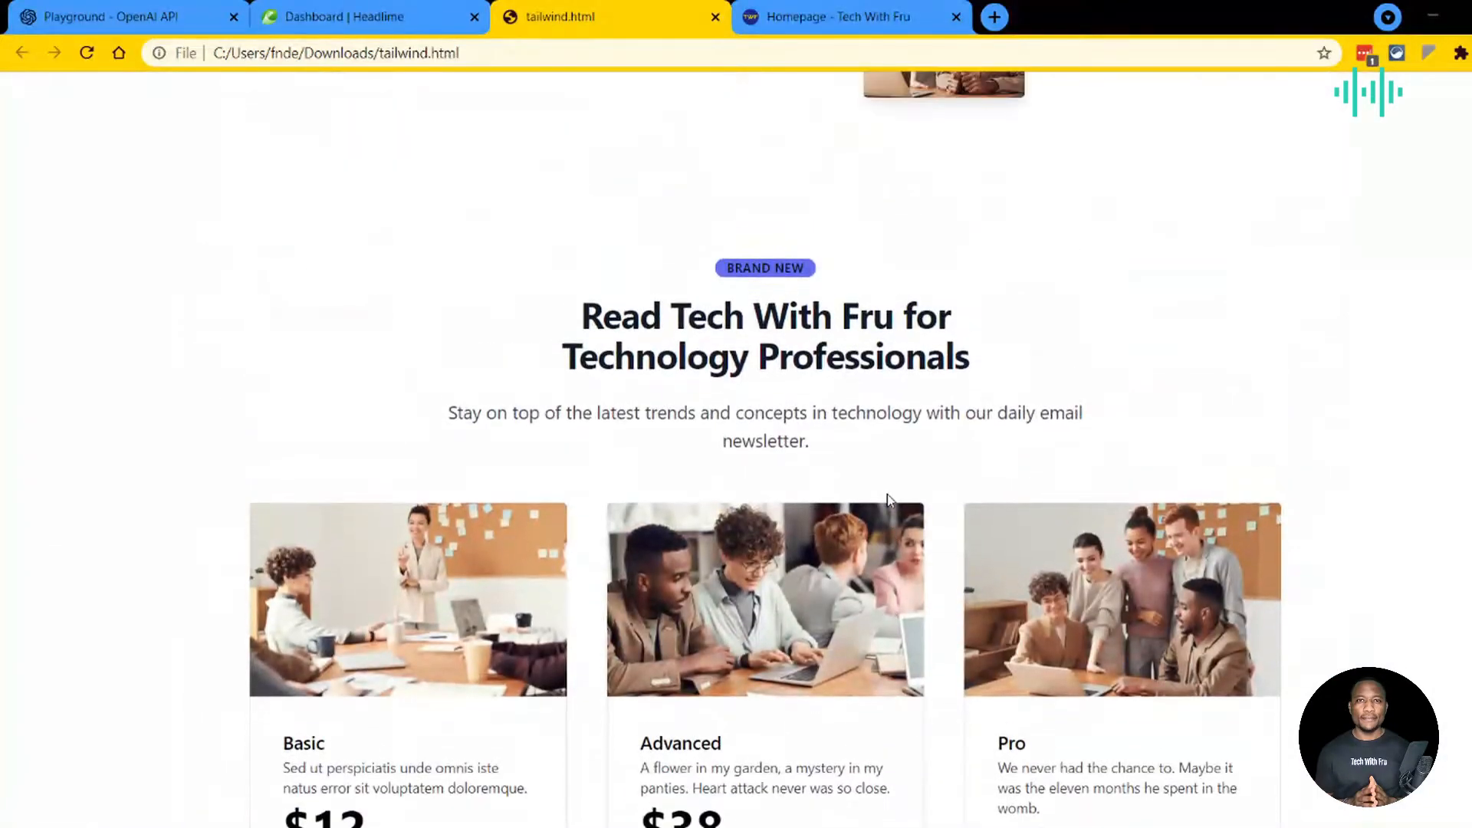
pyautogui.scroll(15, 860, 508)
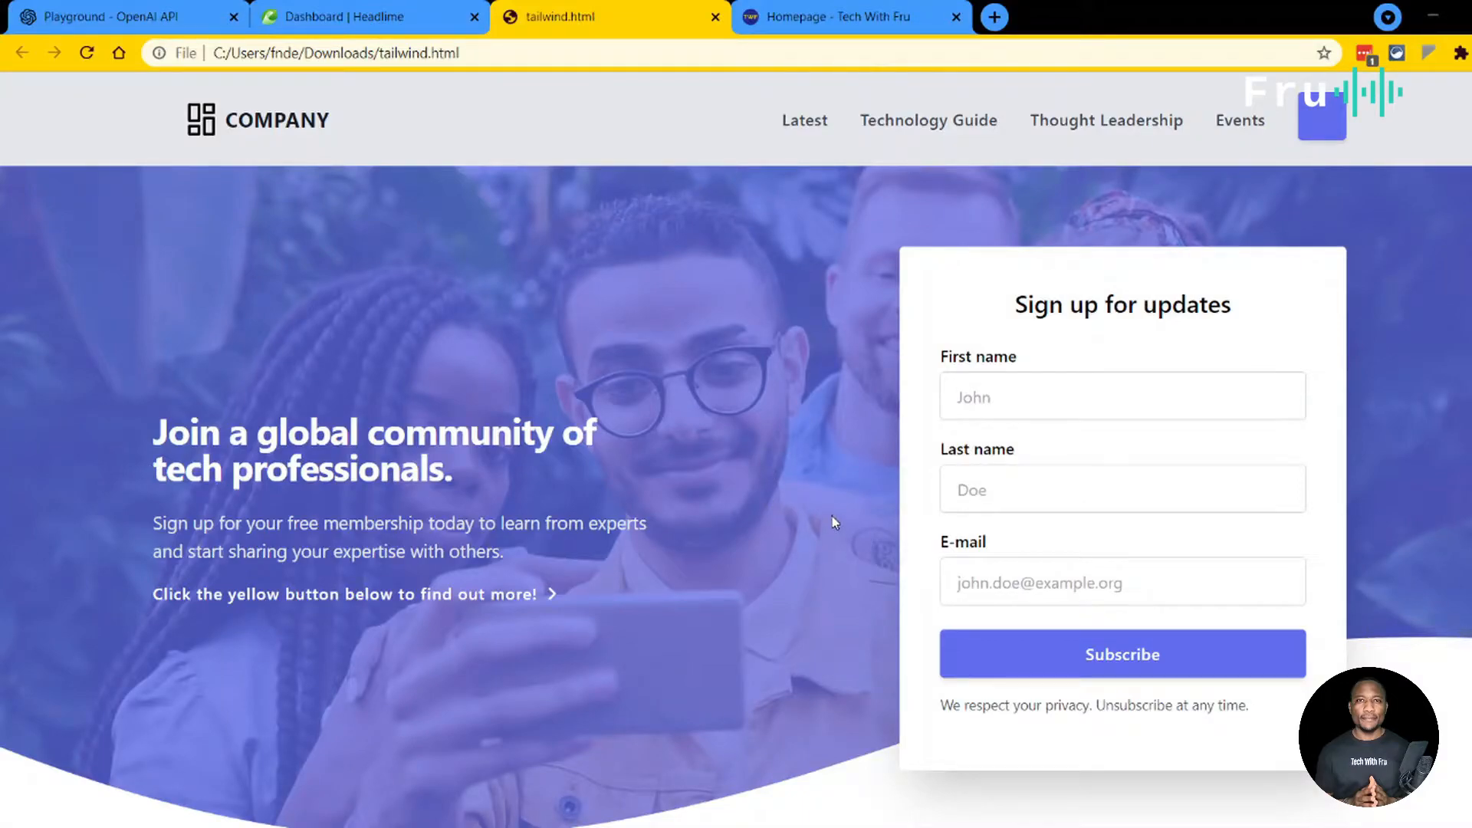
# Step: Return to the Headlime landing page editor and check the available languages and the audience field
pyautogui.click(452, 16)
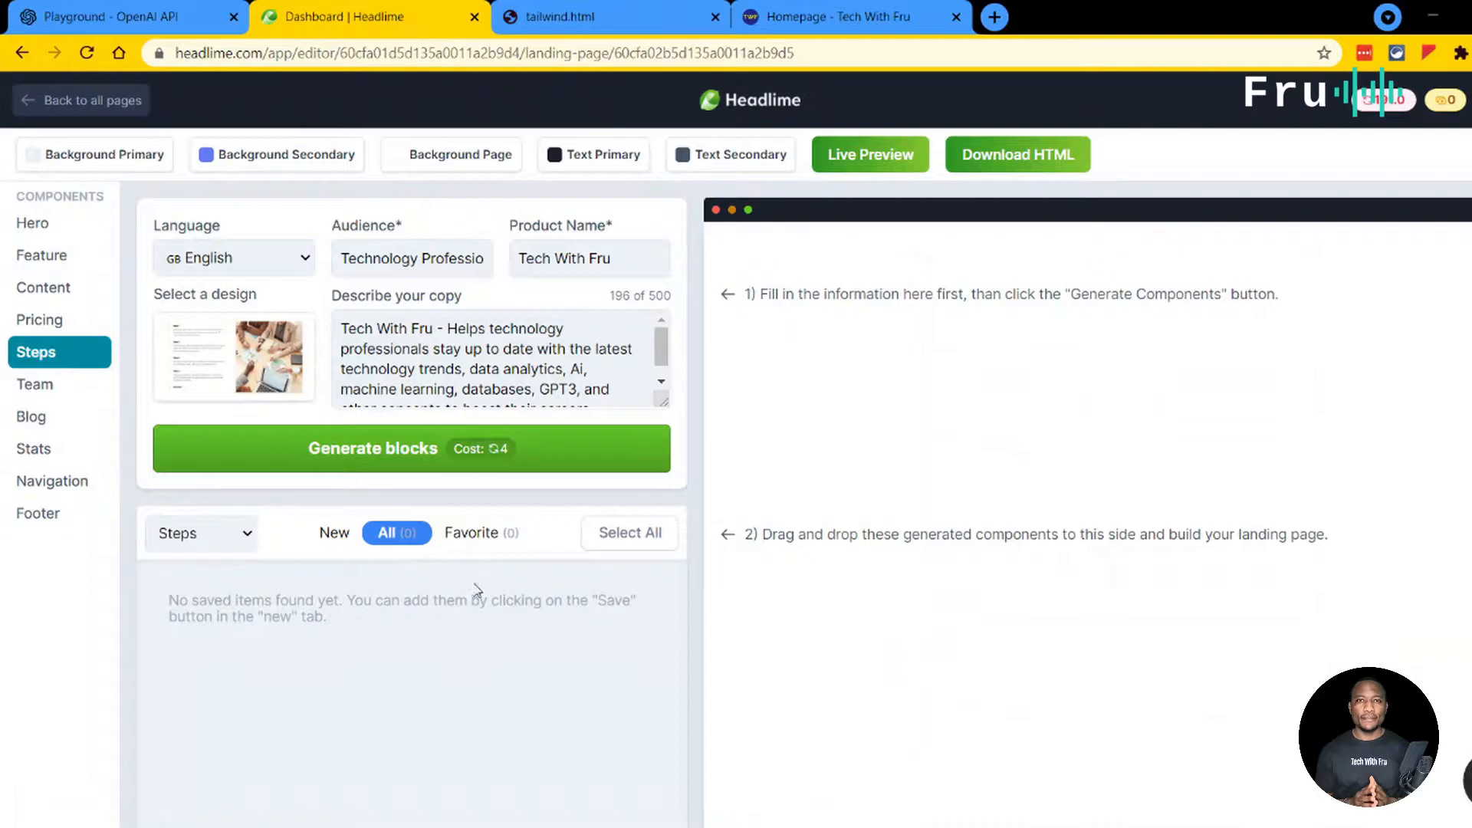
pyautogui.click(238, 263)
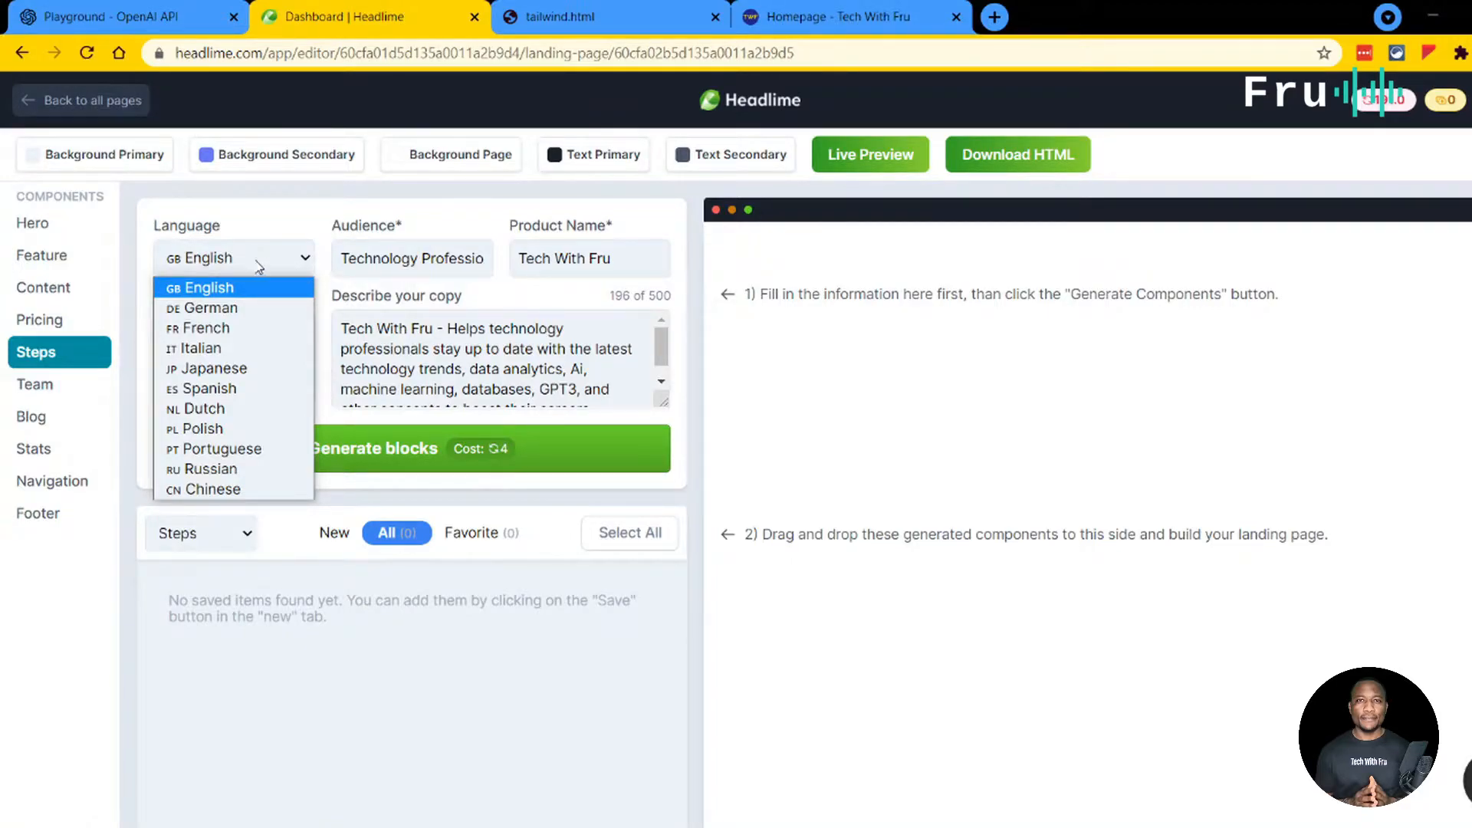
pyautogui.click(414, 258)
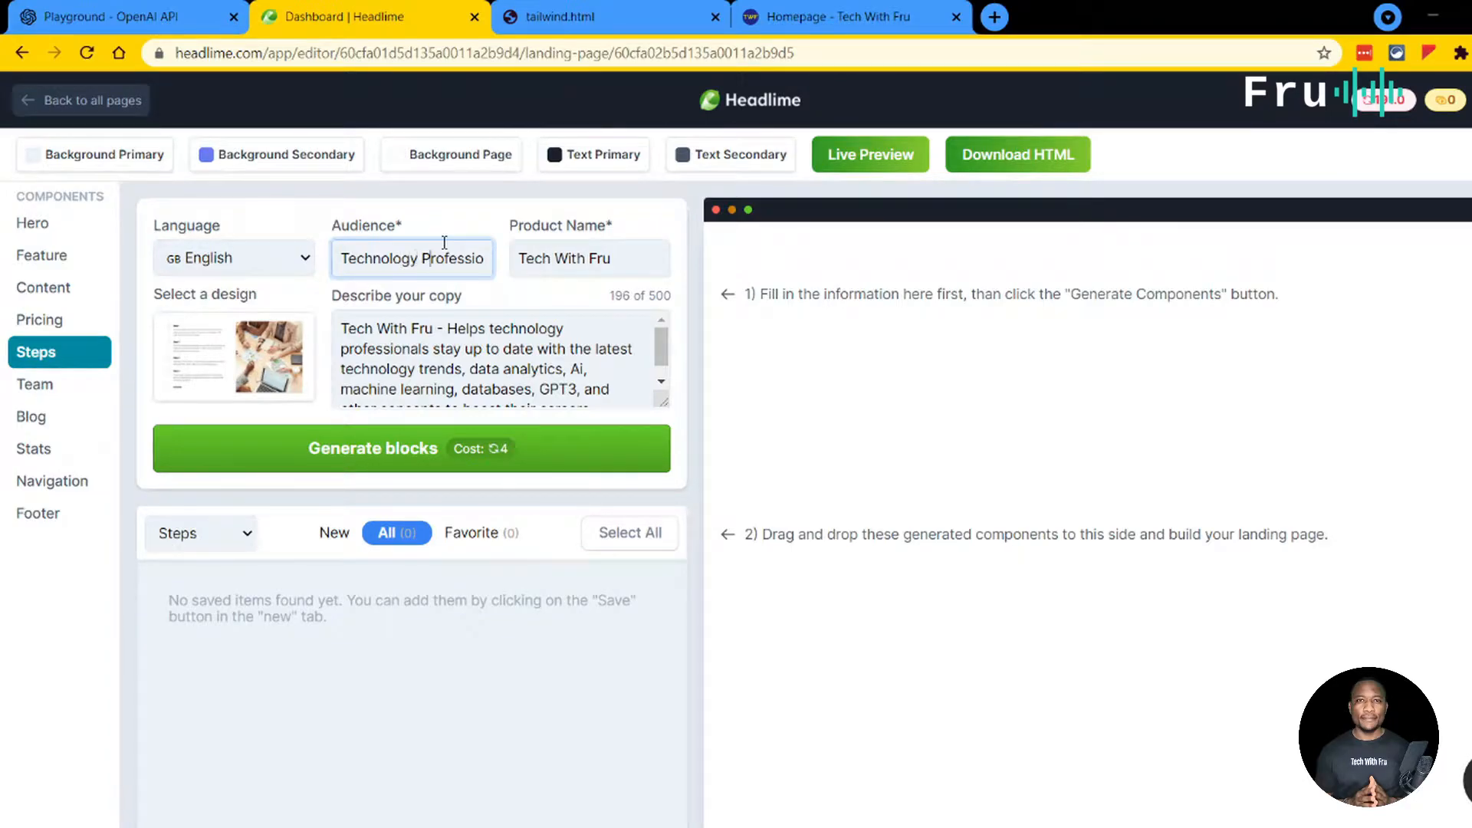
pyautogui.write('Professional')
# Step: Switch to the Tech With Fru homepage and review its article list to see what the site covers
pyautogui.click(797, 14)
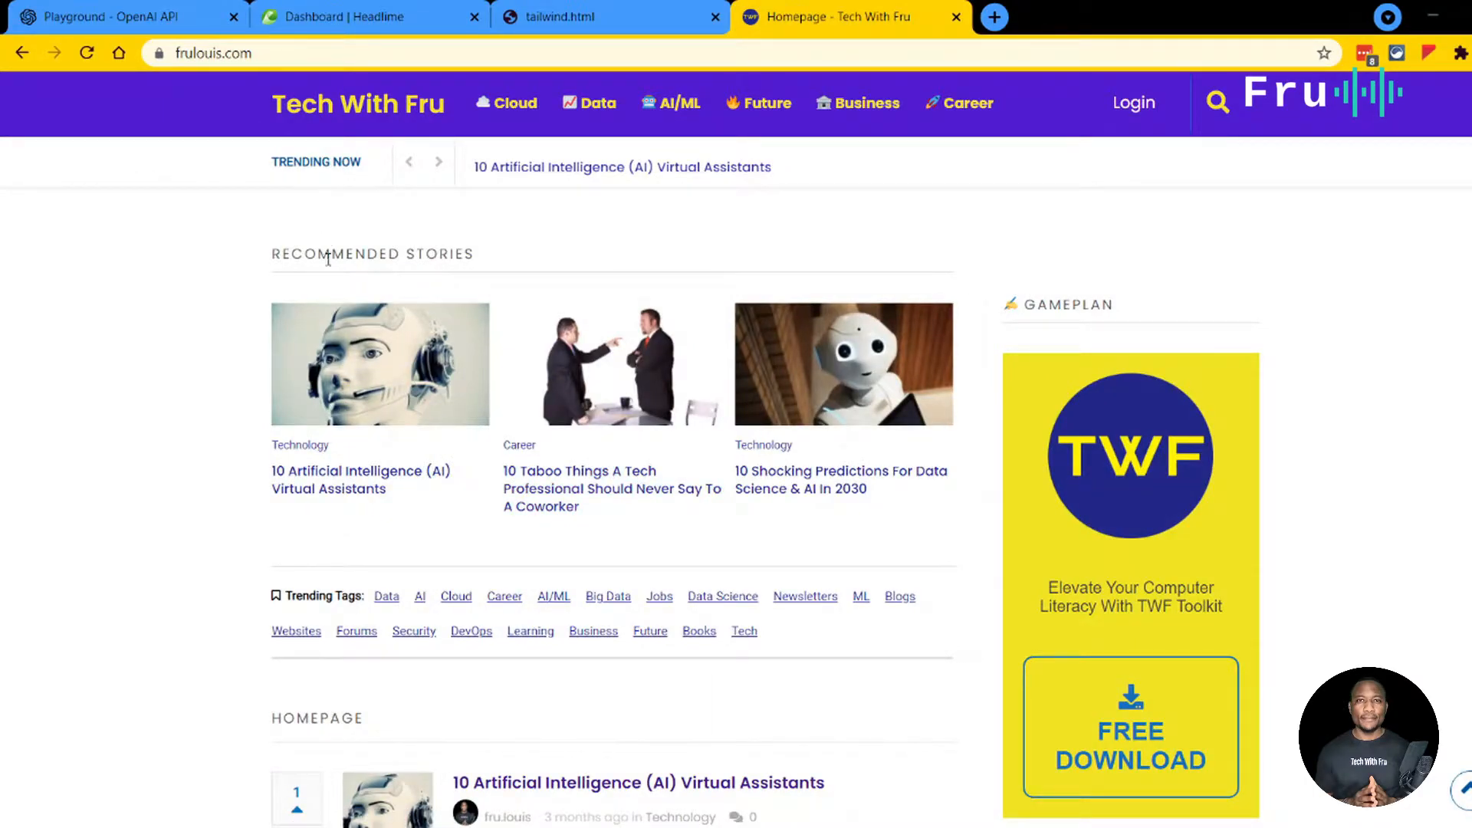
pyautogui.scroll(-5, 477, 493)
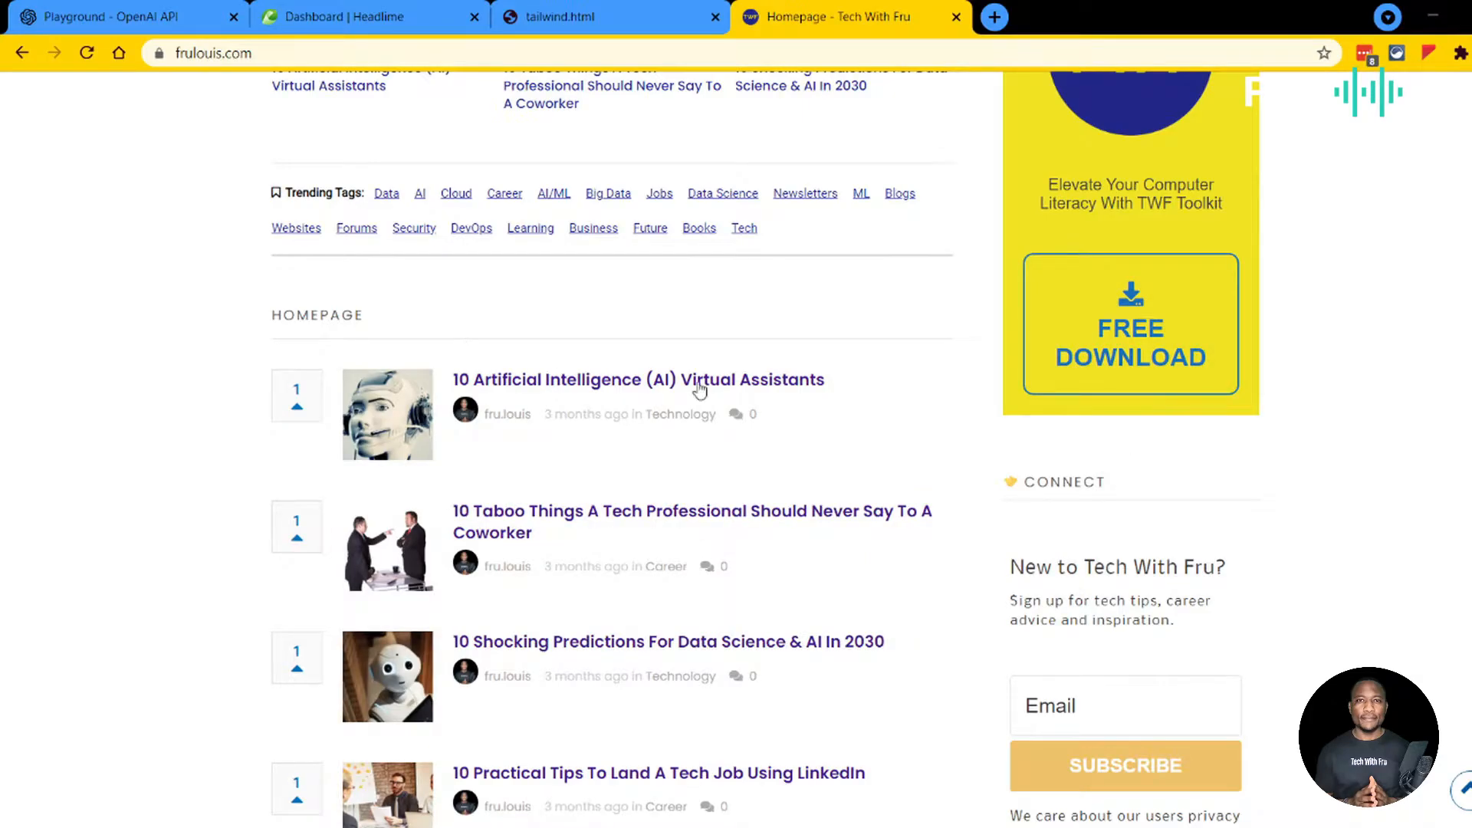
pyautogui.scroll(-4, 749, 457)
pyautogui.scroll(-3, 749, 457)
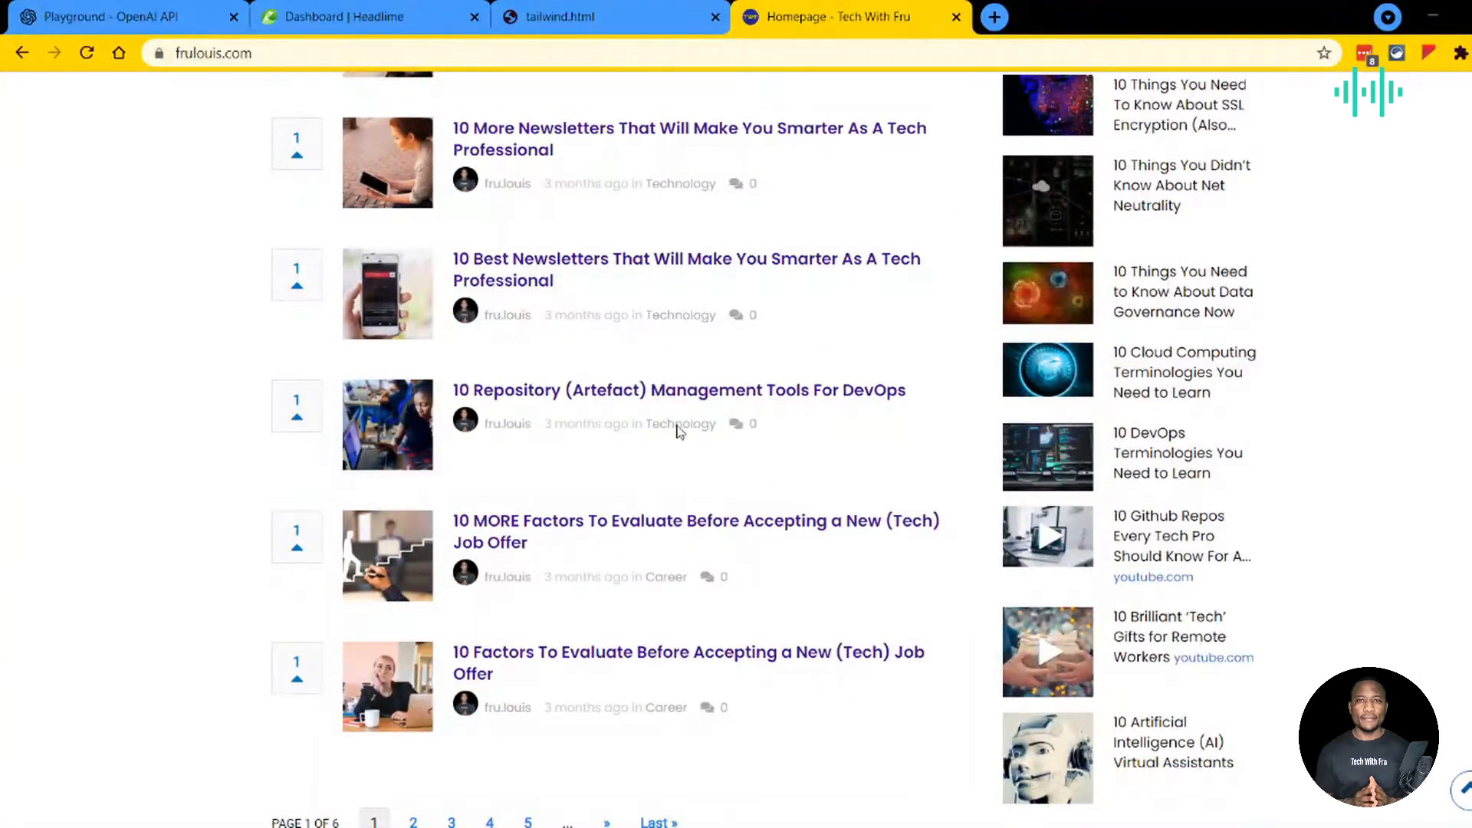
pyautogui.scroll(12, 680, 483)
pyautogui.scroll(3, 838, 305)
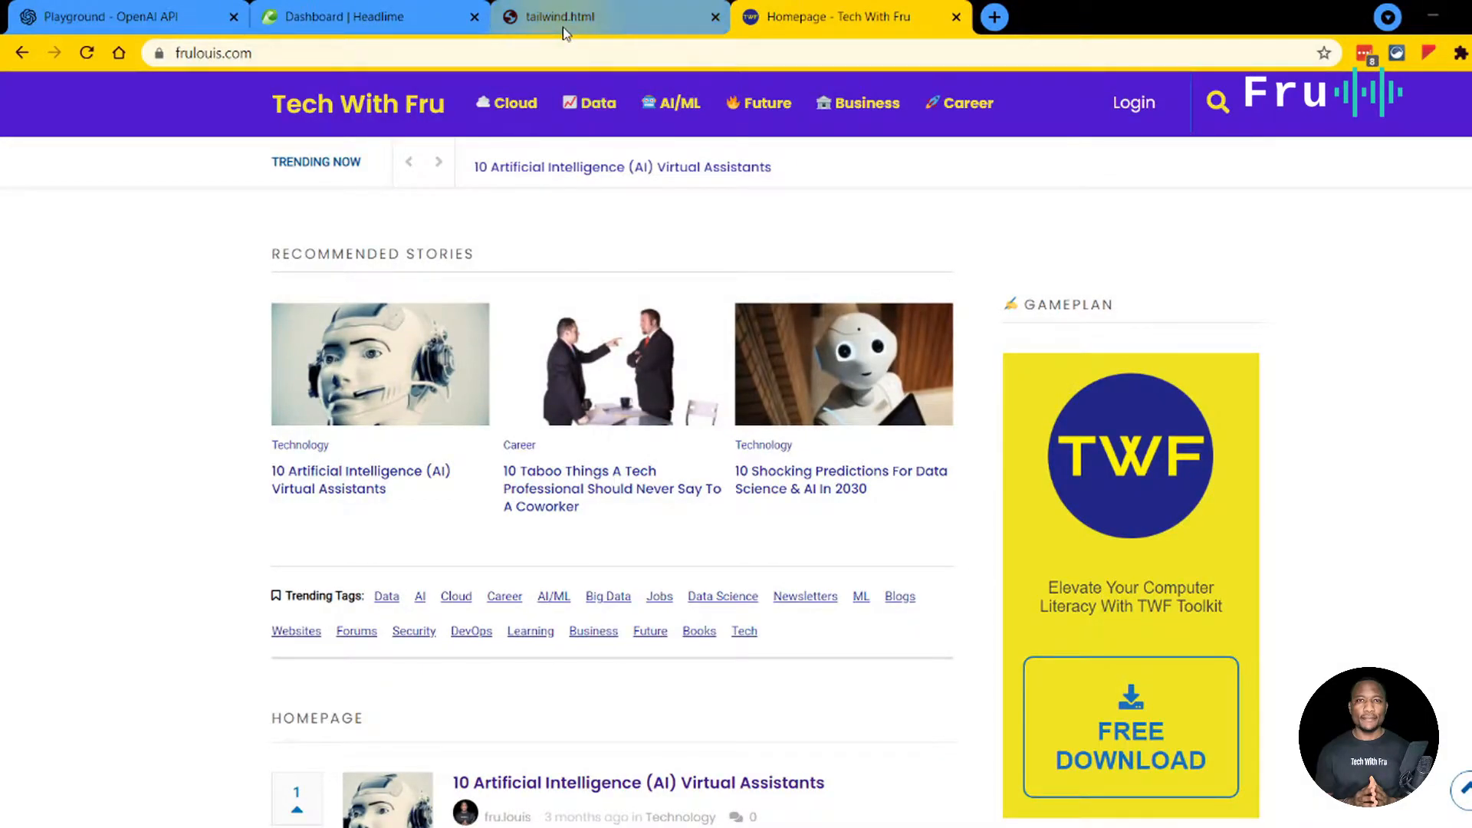
# Step: Return to the Headlime landing page editor and review the product name and the copy description
pyautogui.click(399, 29)
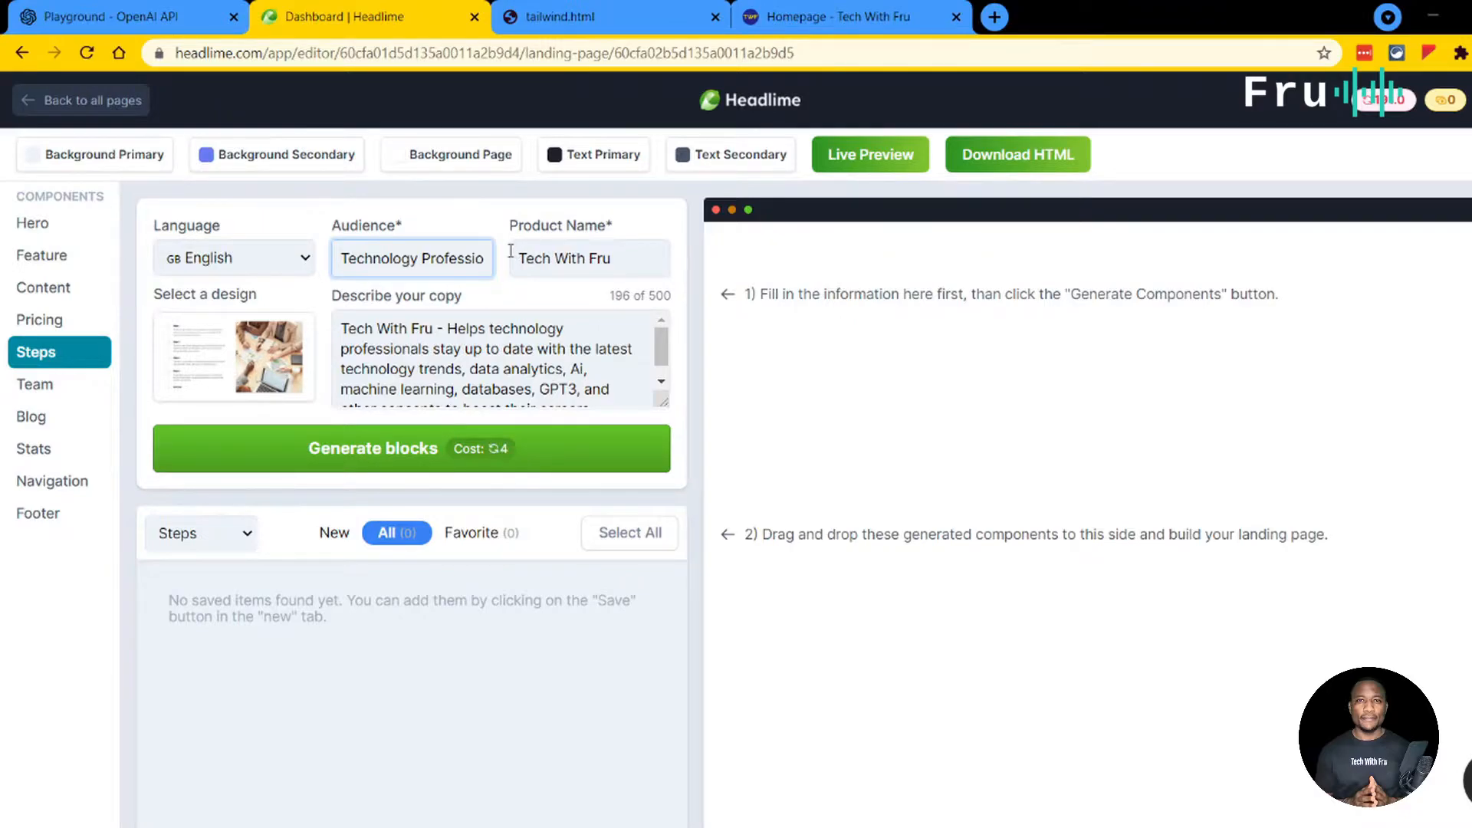
pyautogui.tripleClick(650, 253)
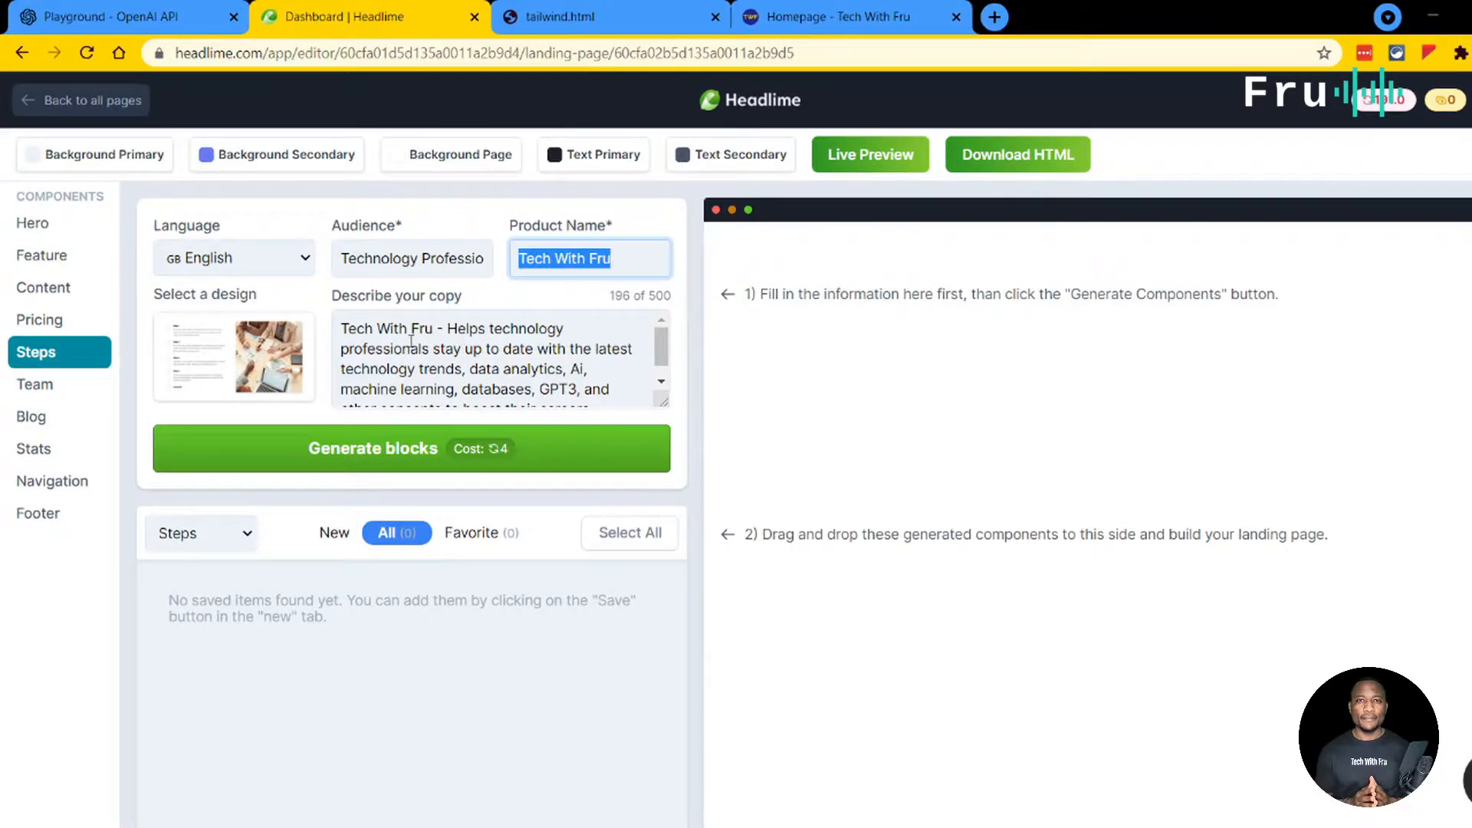
pyautogui.moveTo(342, 329); pyautogui.dragTo(659, 486)
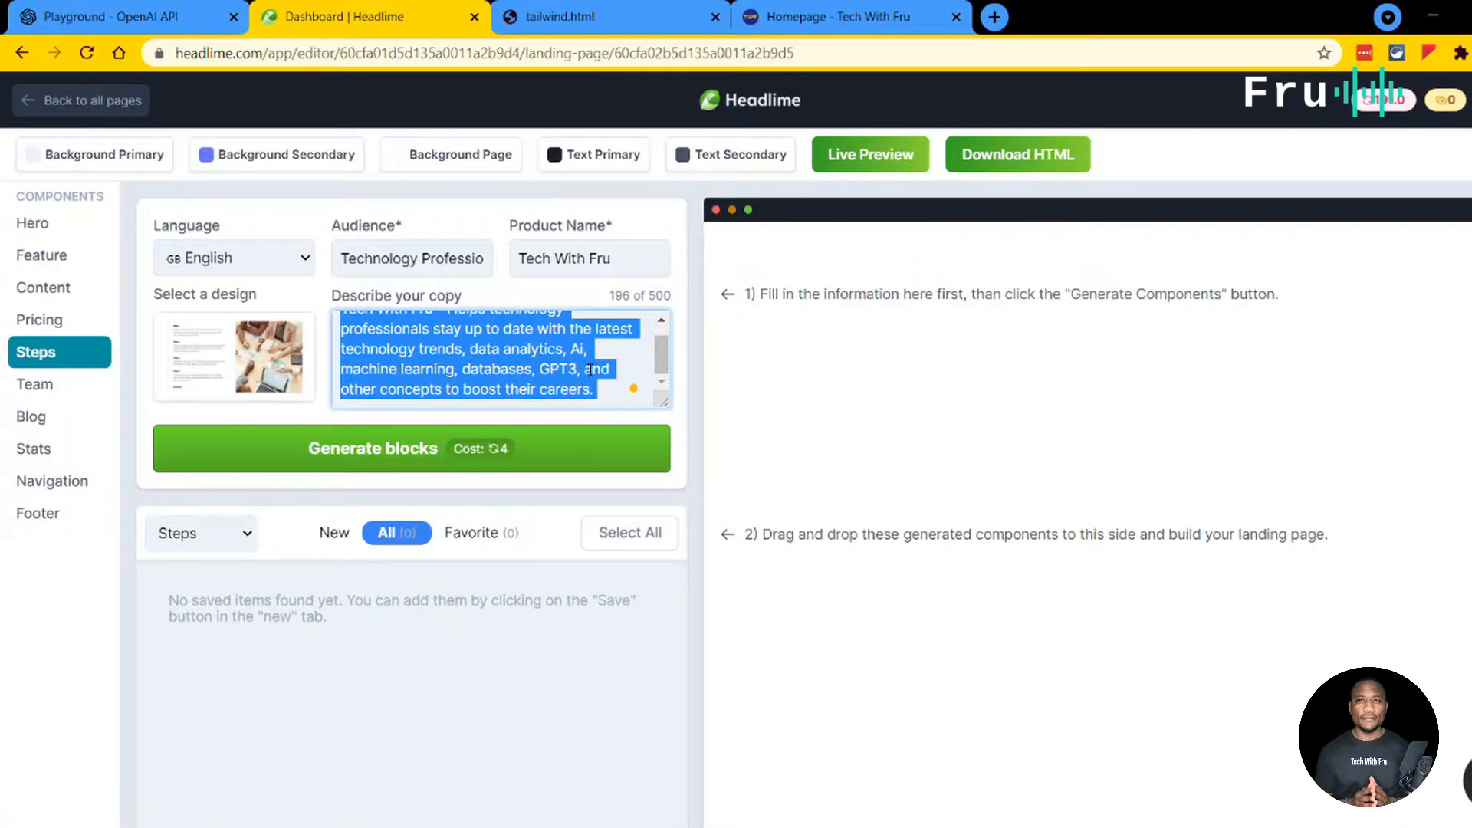
pyautogui.scroll(1, 591, 370)
pyautogui.scroll(-1, 596, 383)
pyautogui.scroll(1, 590, 385)
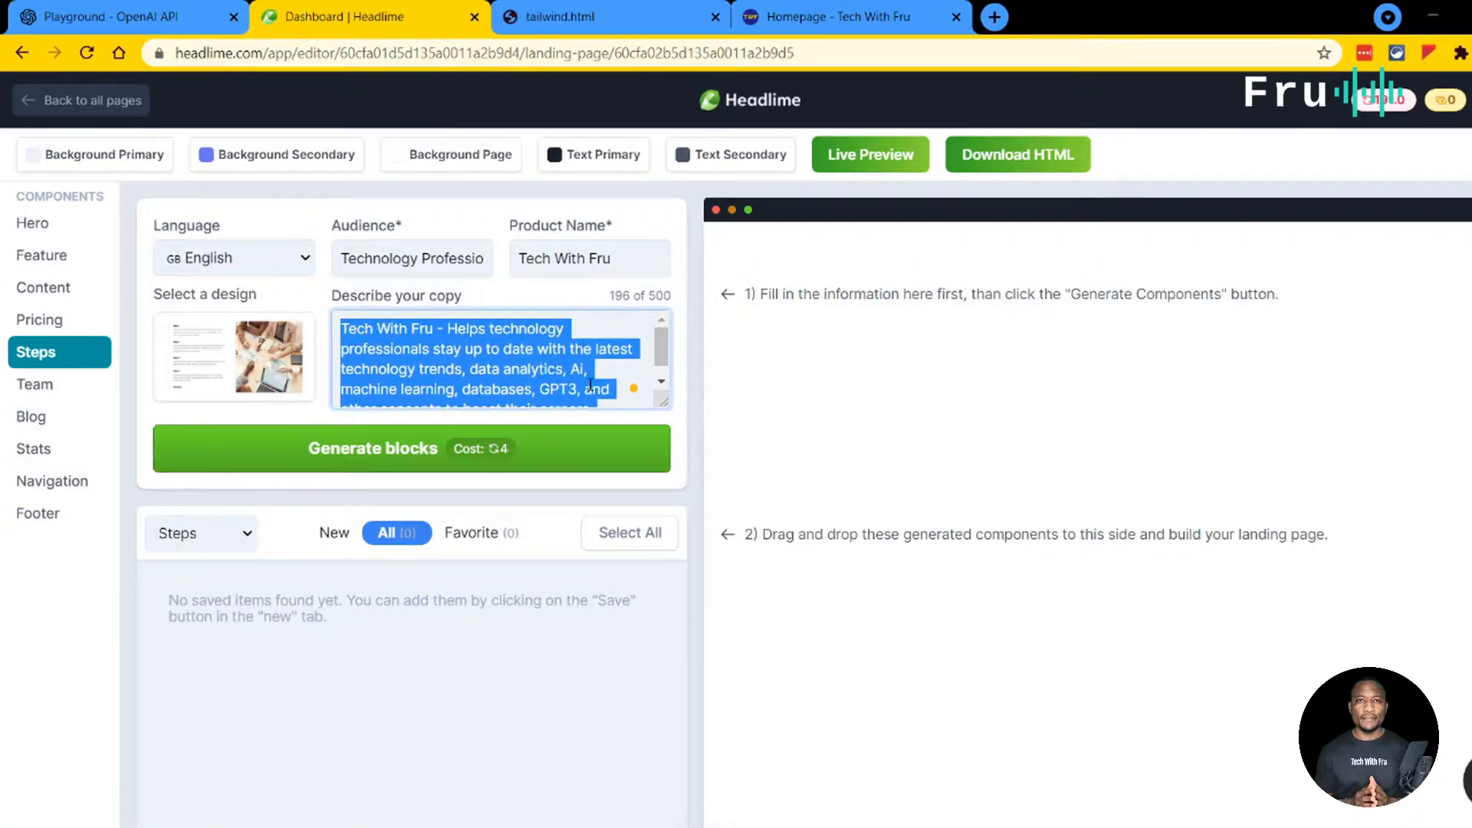
pyautogui.click(537, 371)
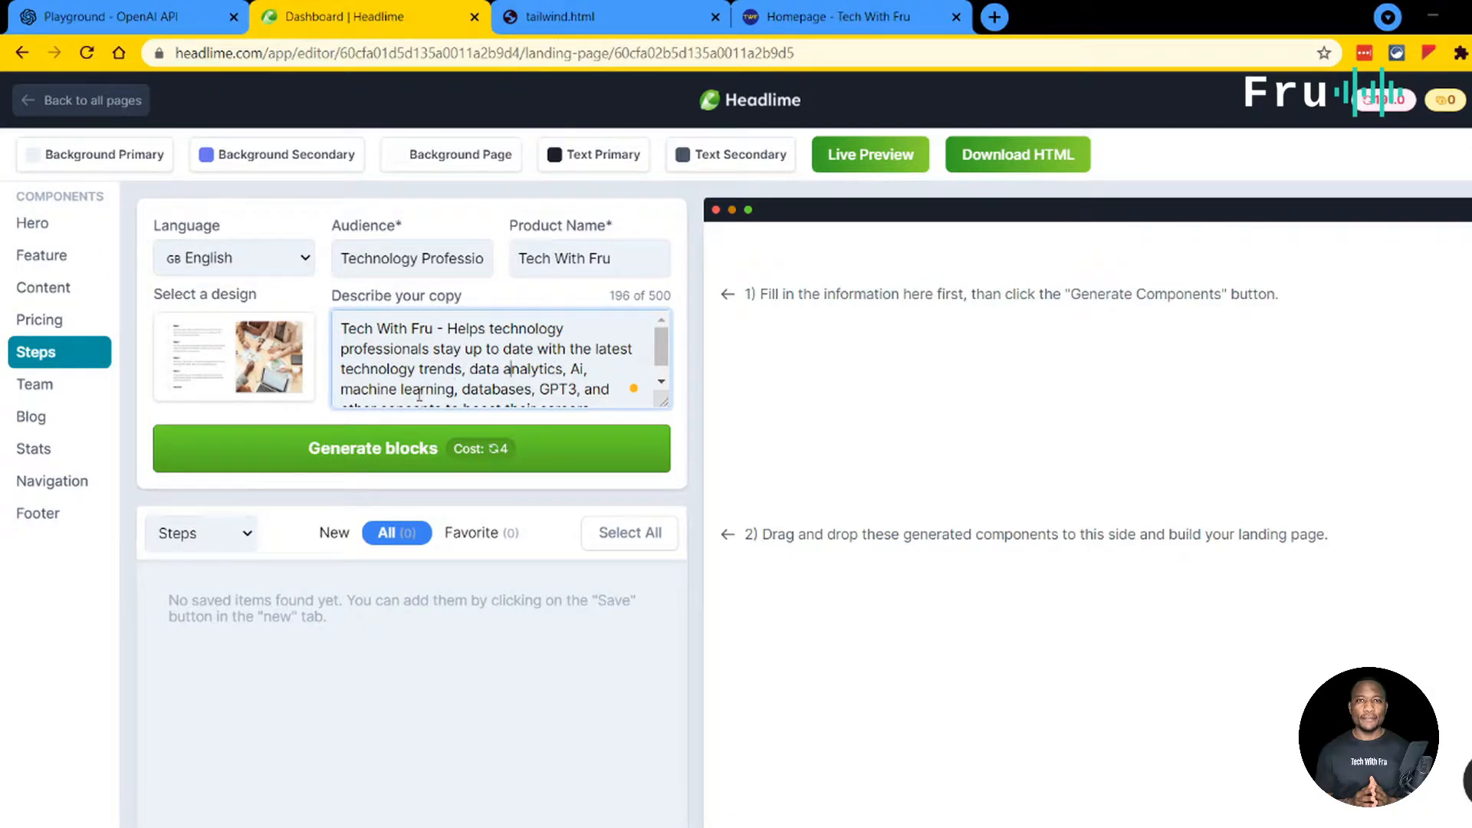
pyautogui.scroll(-1, 483, 372)
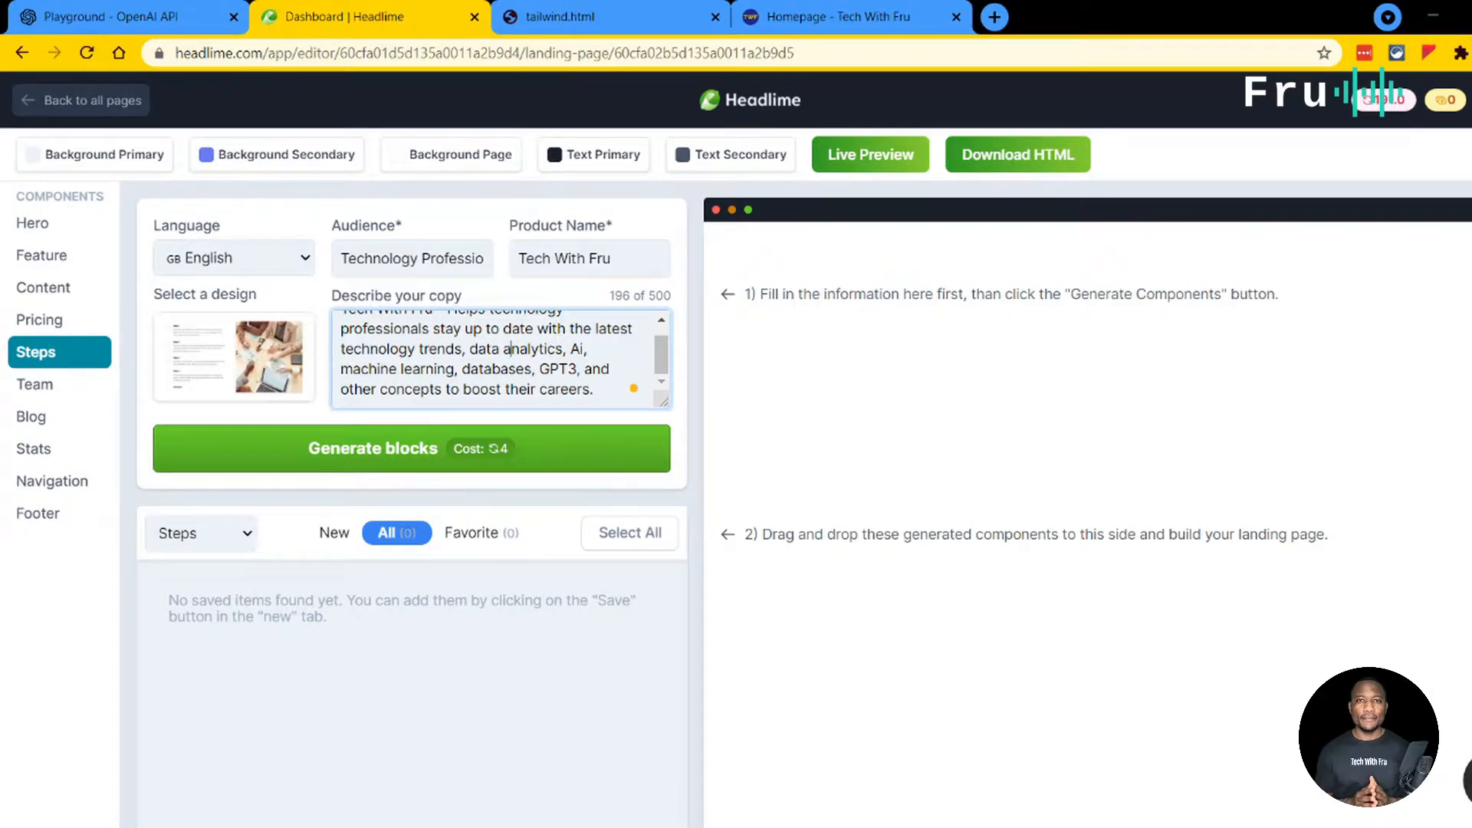
# Step: Choose the Hero component, check the hero section in the tailwind.html example, and generate hero blocks in Headlime
pyautogui.click(62, 228)
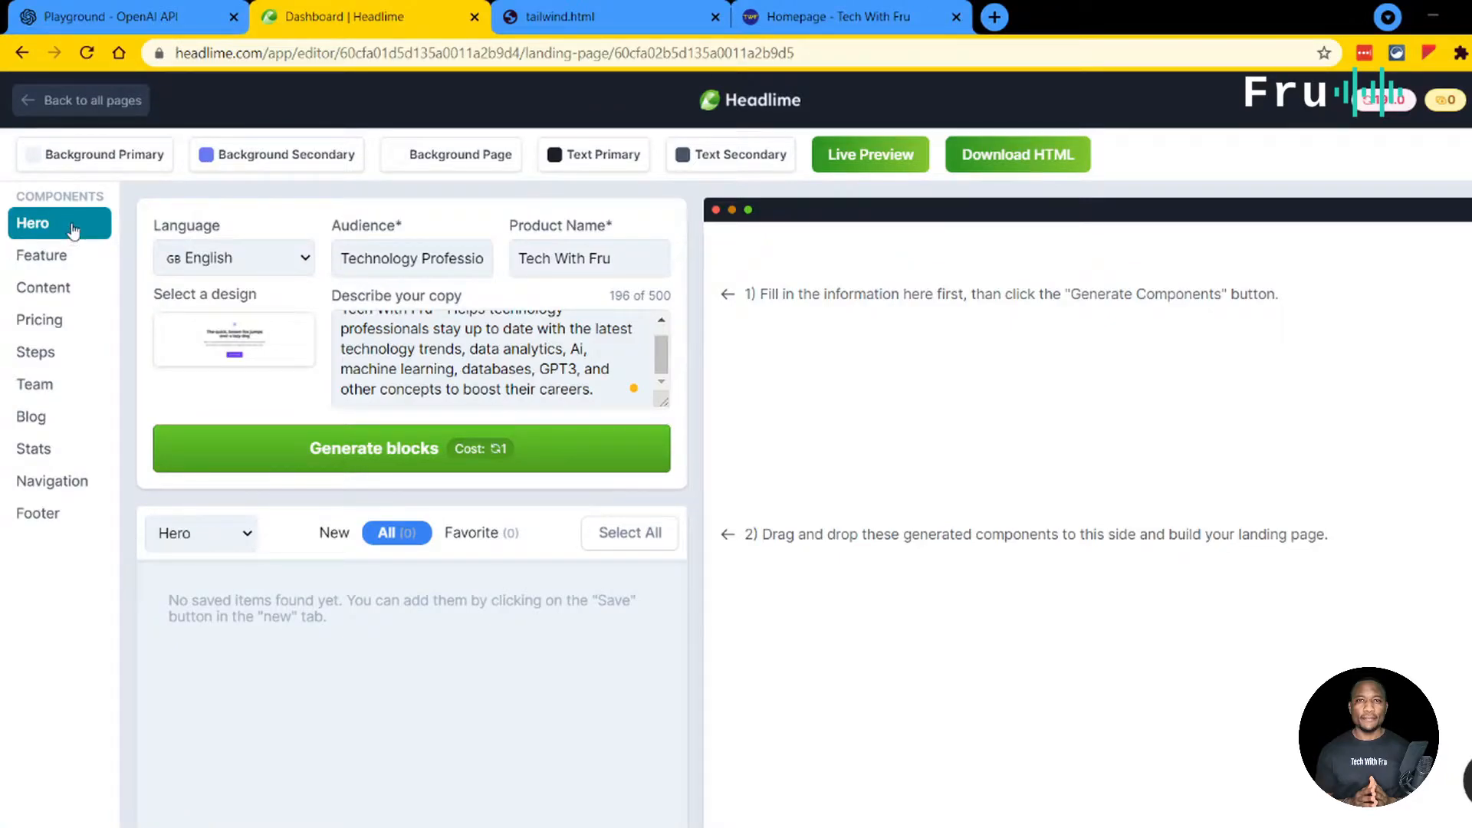
pyautogui.click(582, 17)
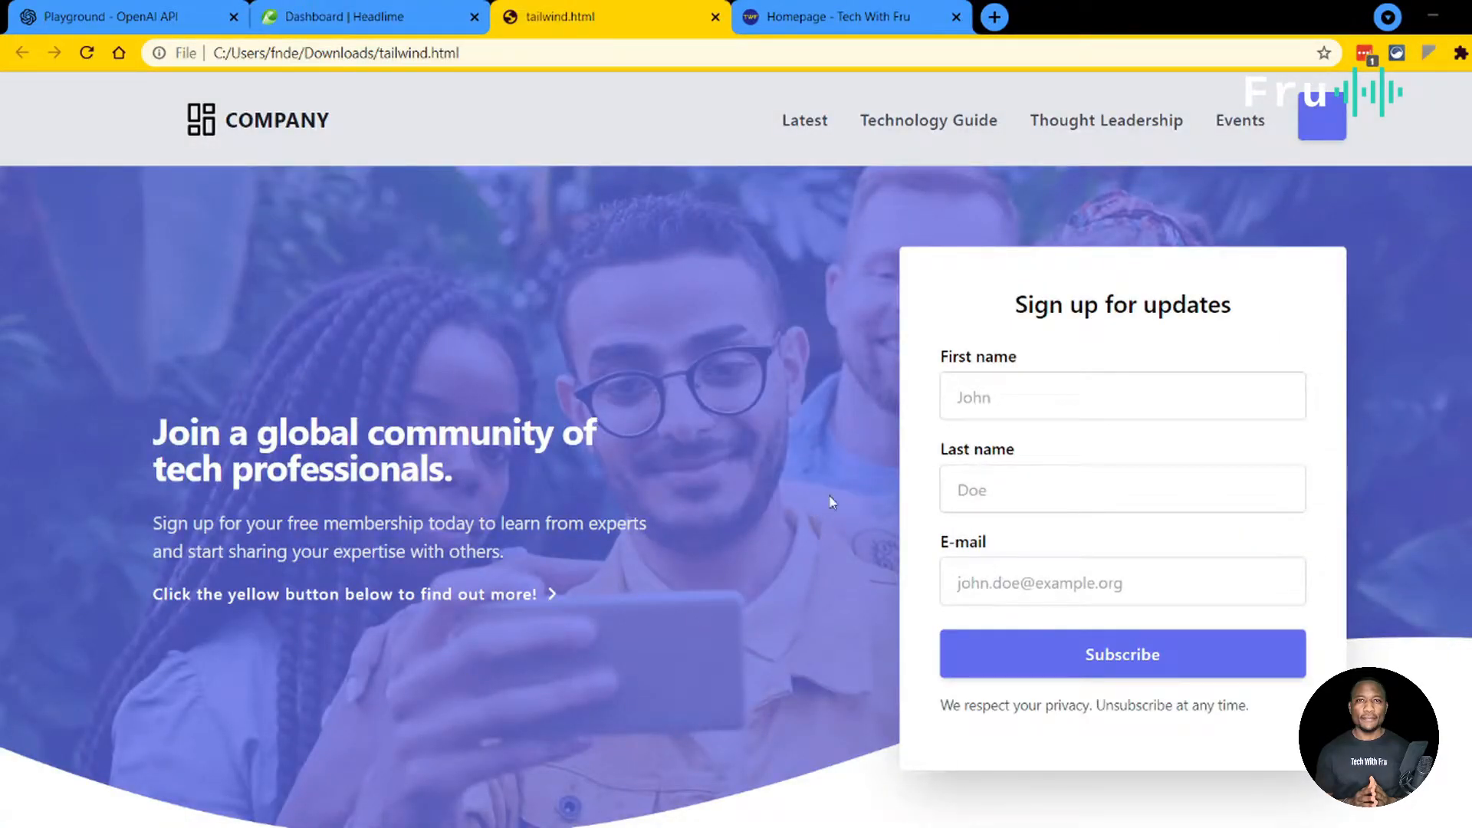
pyautogui.scroll(-1, 677, 330)
pyautogui.scroll(1, 683, 457)
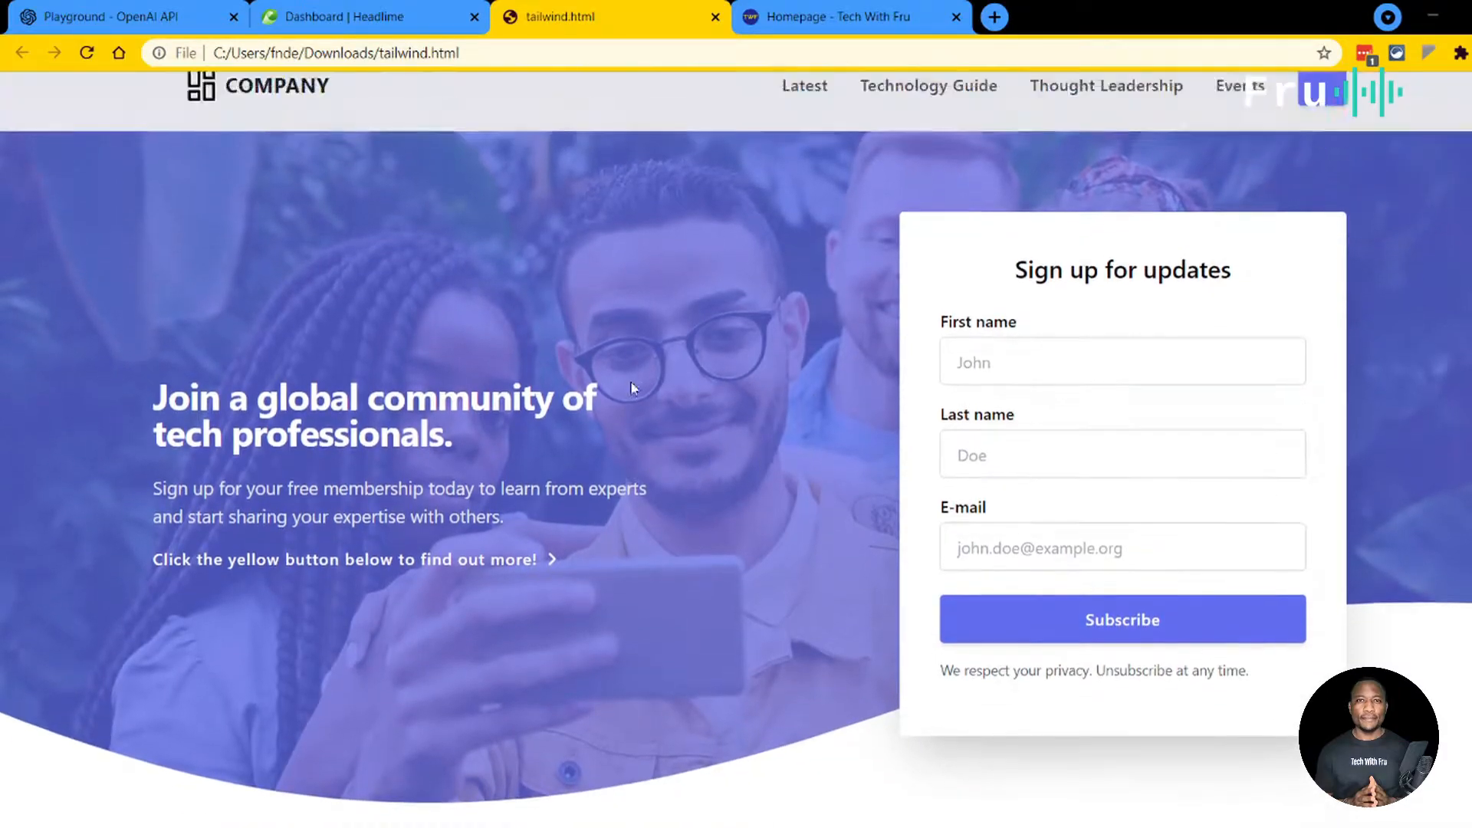
pyautogui.click(312, 8)
pyautogui.click(430, 453)
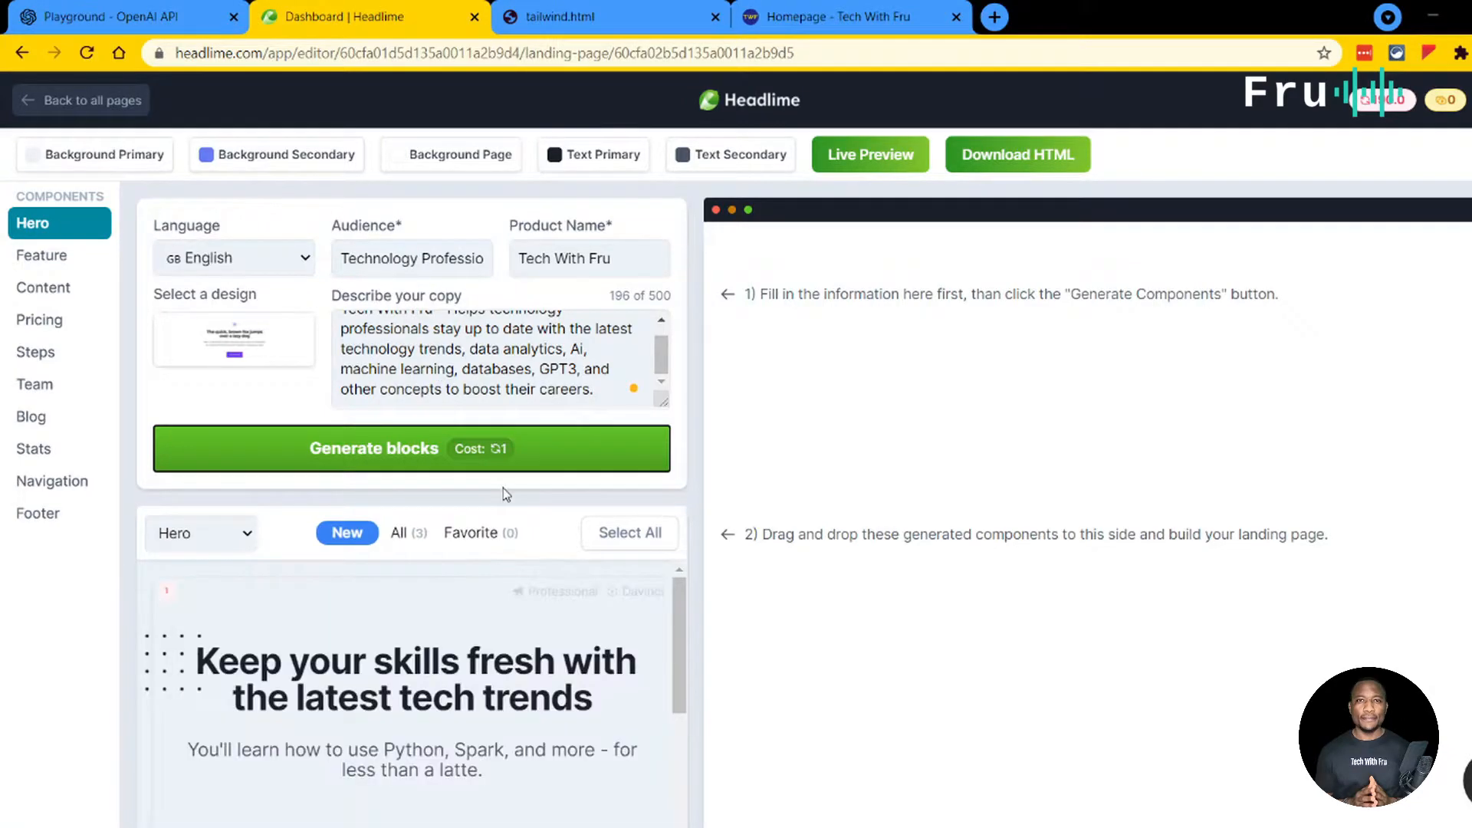
# Step: Review the first generated hero block, "Keep your skills fresh with the latest tech trends", and place it on the landing page
pyautogui.scroll(-1, 683, 650)
pyautogui.scroll(1, 683, 650)
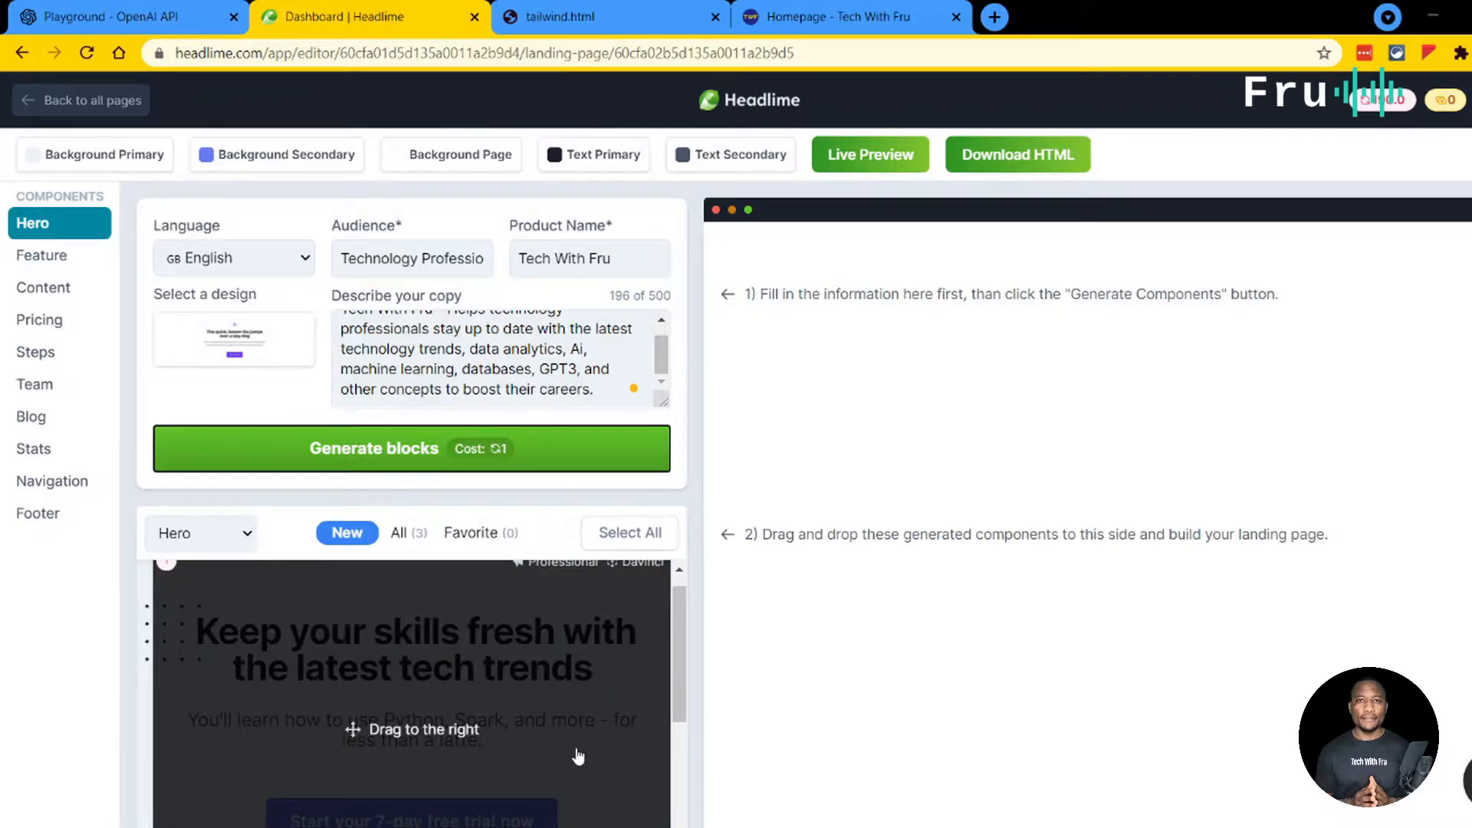
pyautogui.scroll(-1, 684, 638)
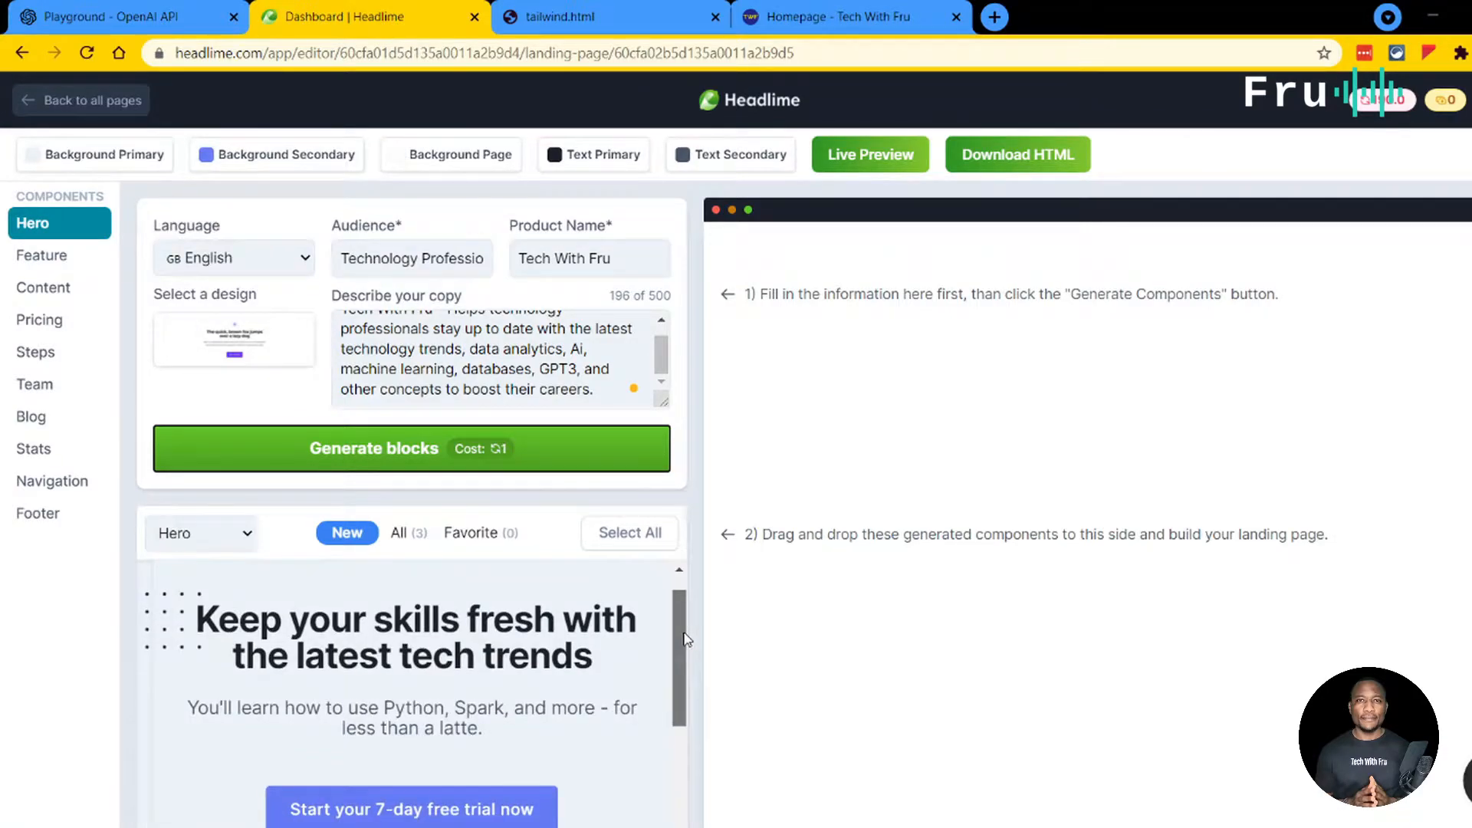
pyautogui.scroll(-1, 686, 639)
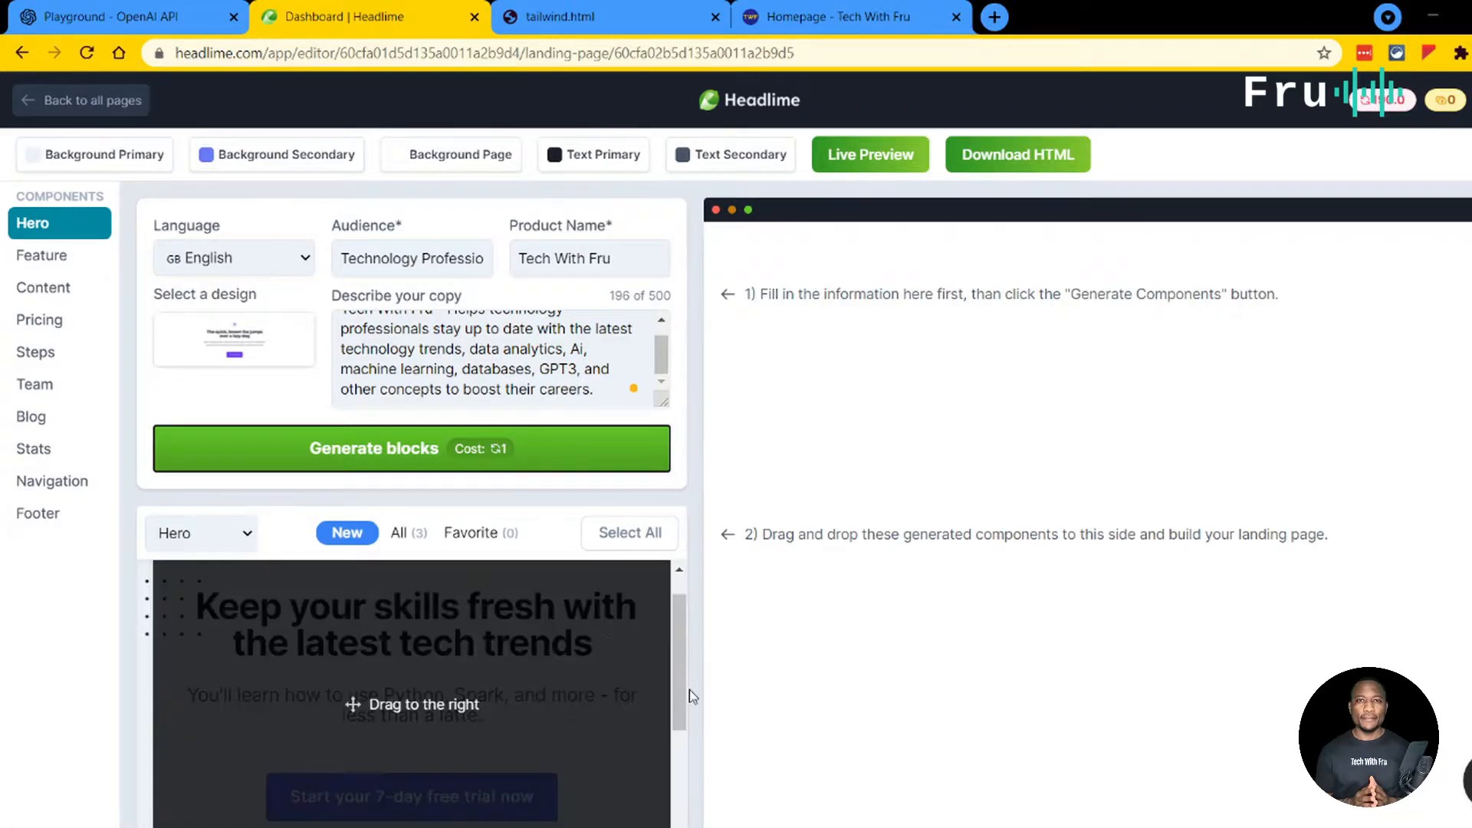
pyautogui.scroll(-1, 684, 644)
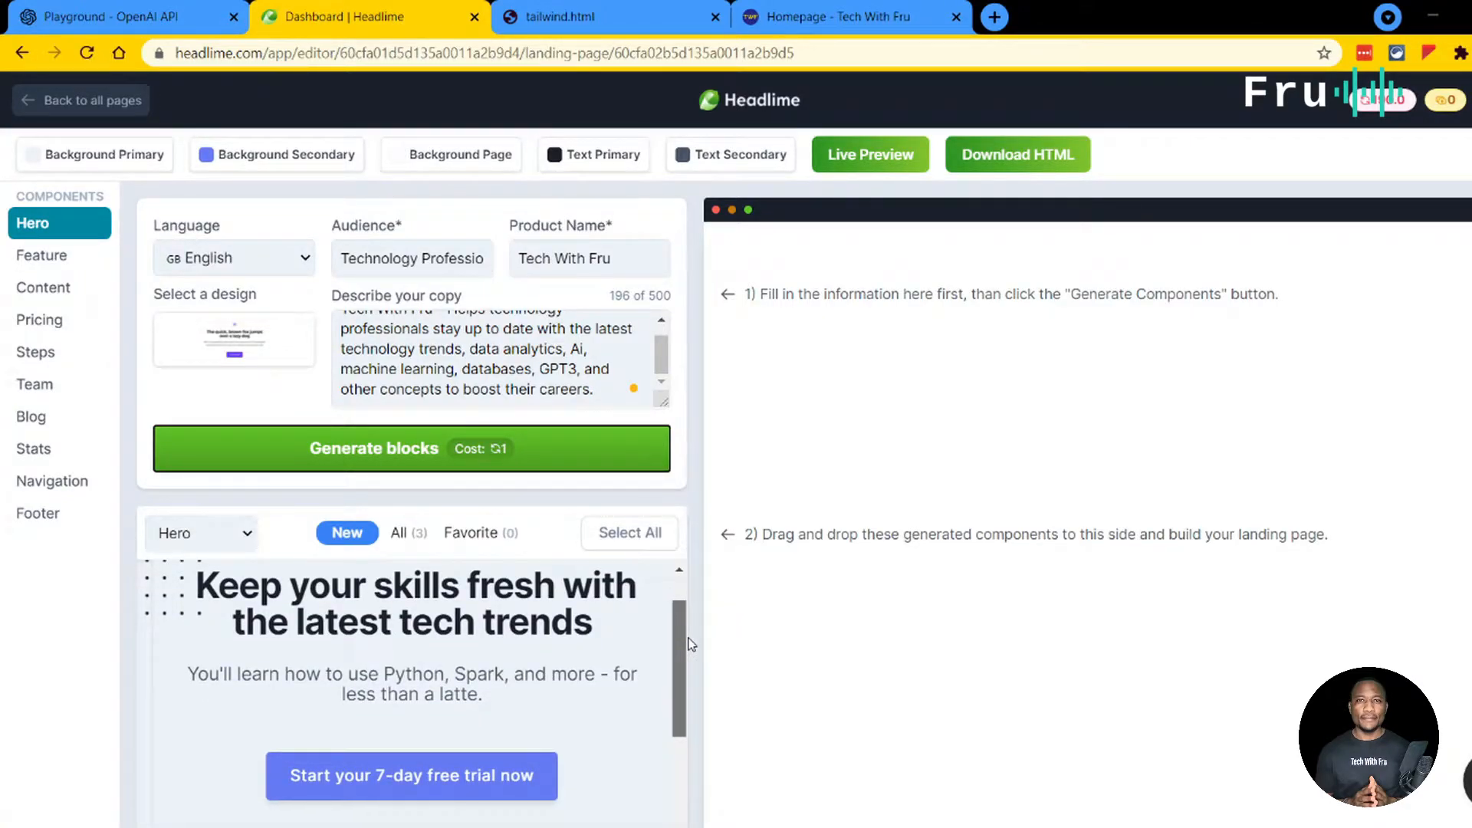
pyautogui.moveTo(689, 644); pyautogui.dragTo(690, 661)
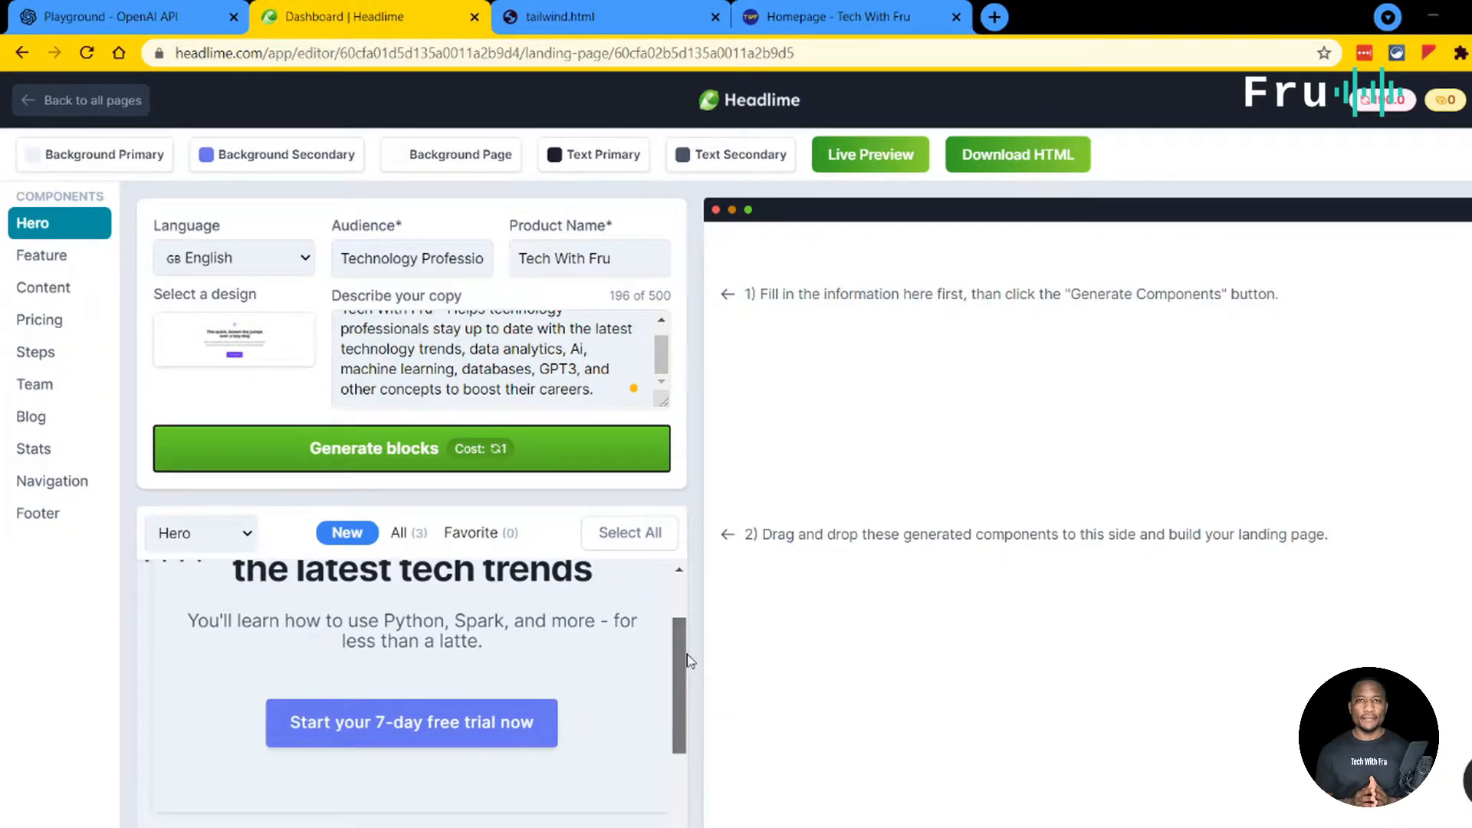
pyautogui.moveTo(558, 673)
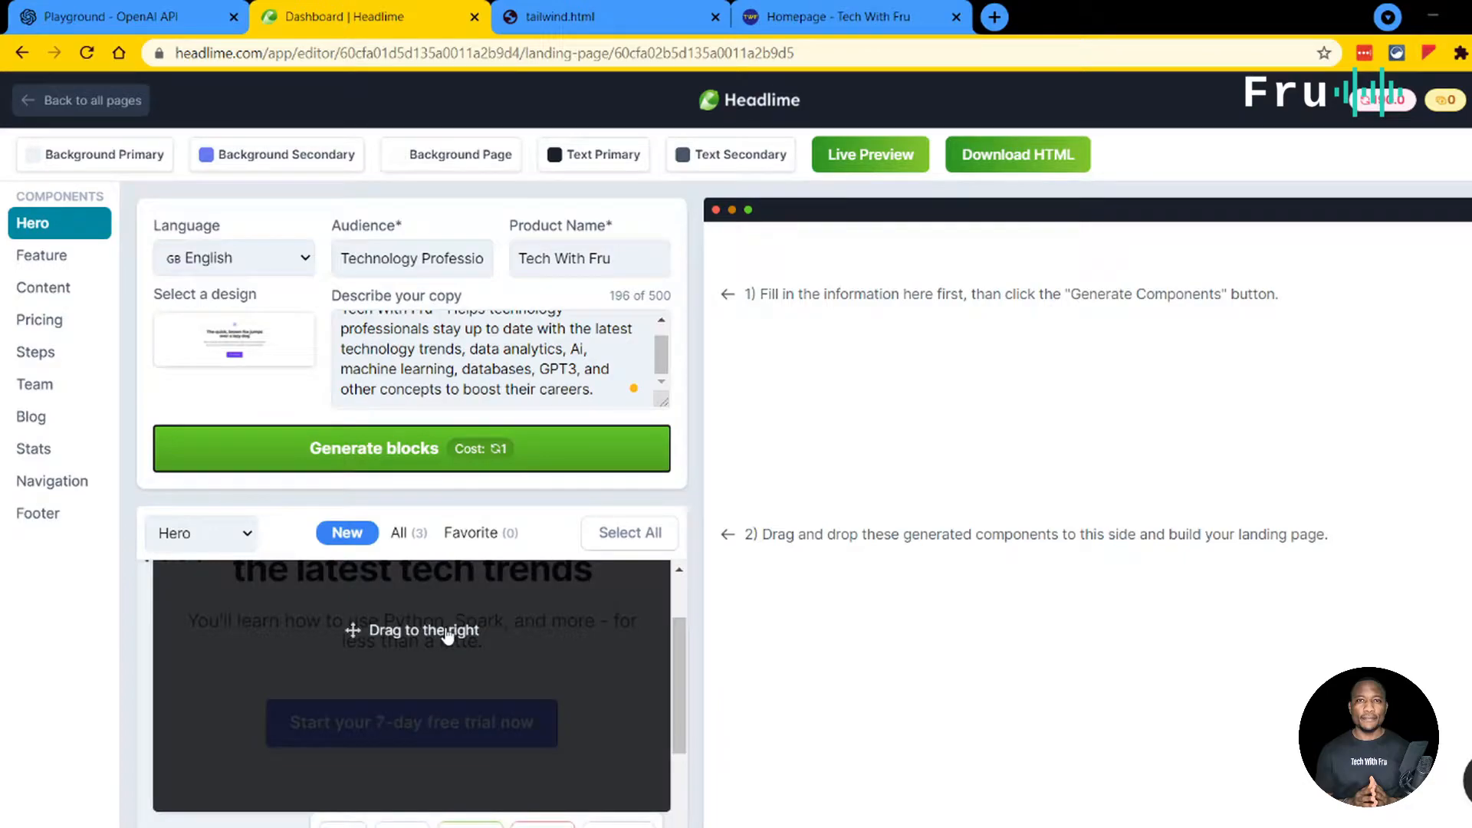
pyautogui.moveTo(427, 634); pyautogui.dragTo(1019, 433)
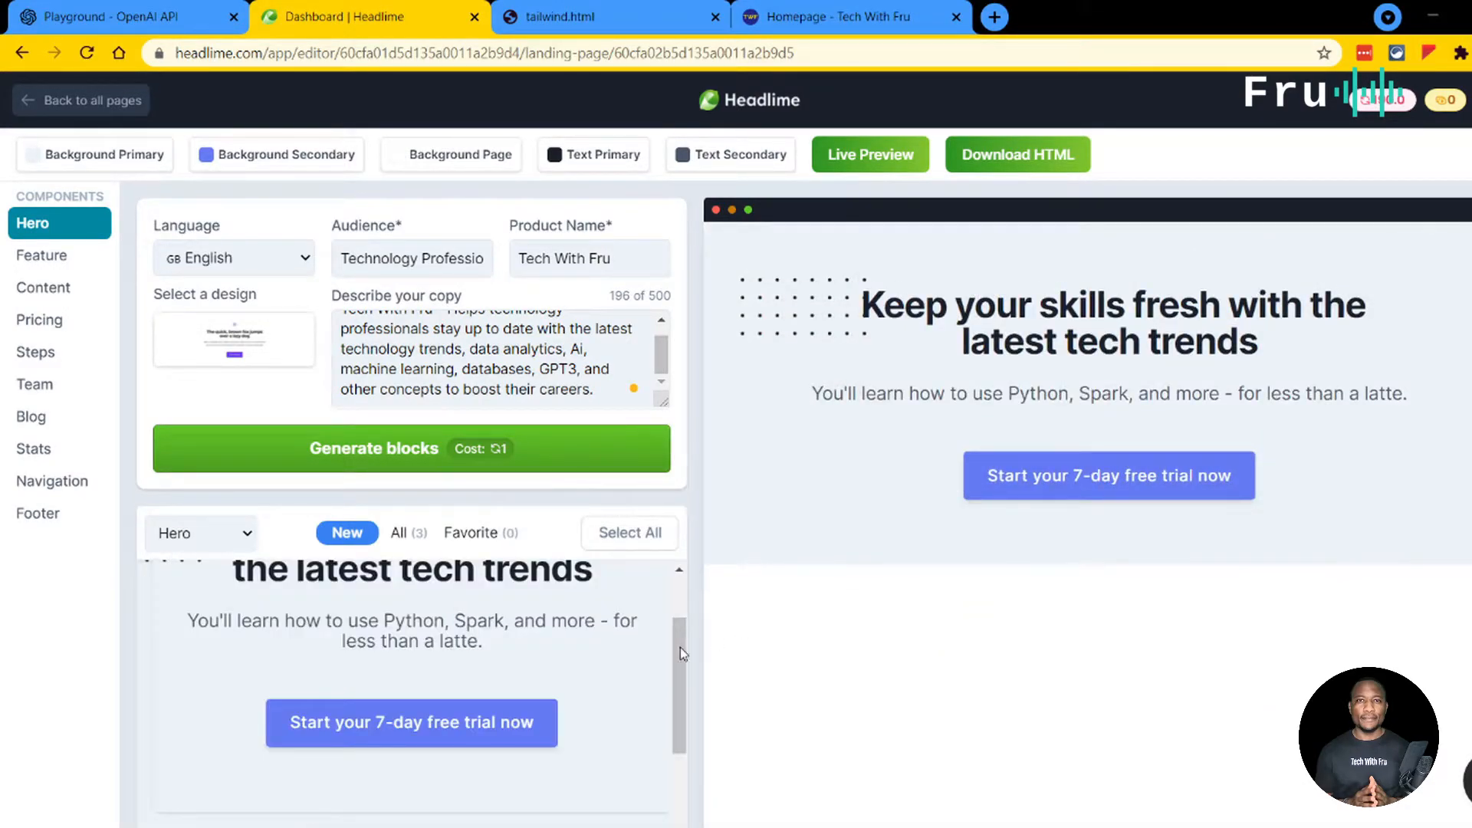
# Step: Look through the other generated hero blocks, save the "Keep your skills fresh" block, and show the favorites
pyautogui.moveTo(673, 651); pyautogui.dragTo(684, 824)
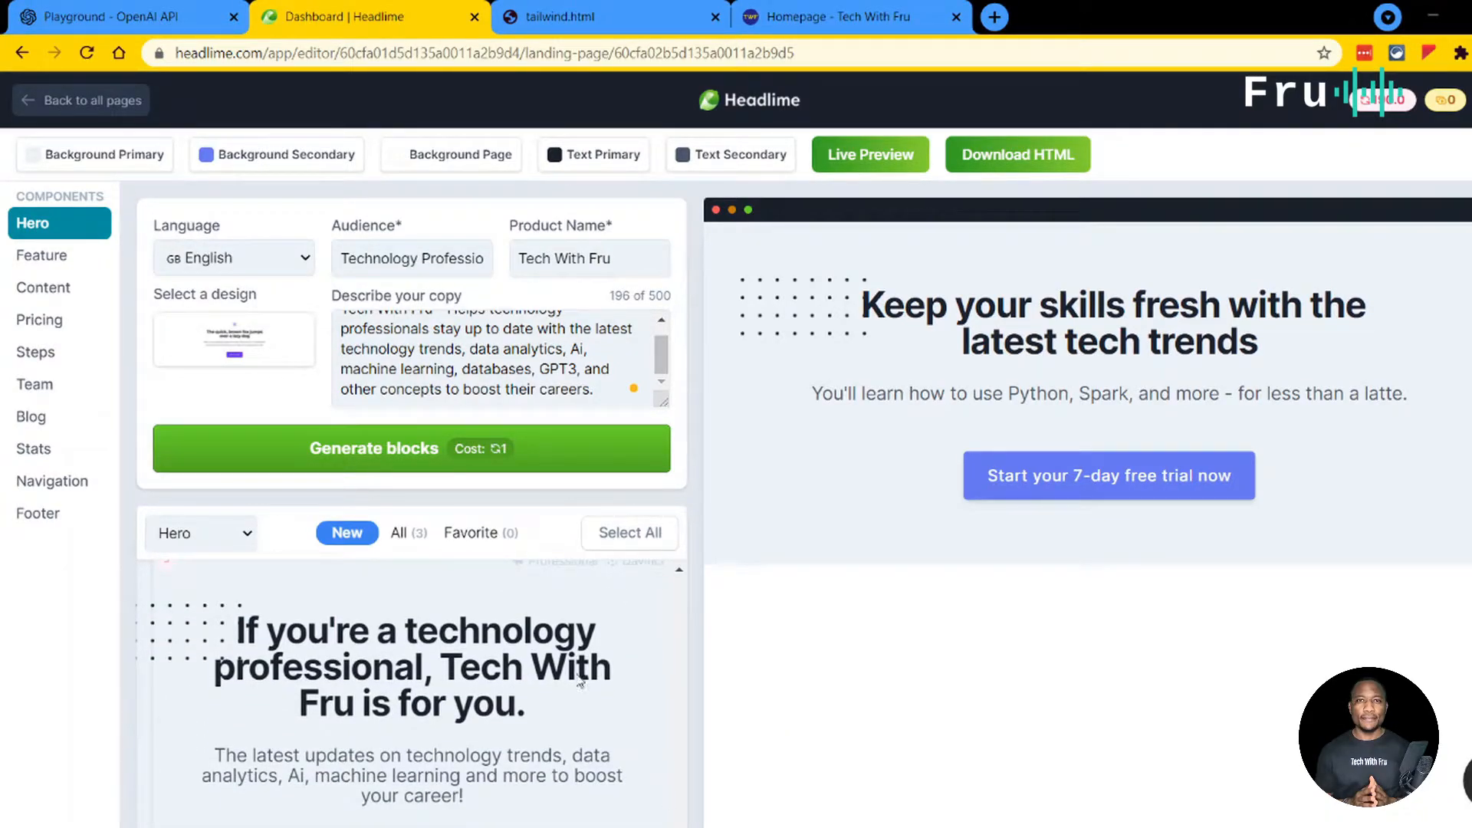
pyautogui.scroll(3, 588, 650)
pyautogui.scroll(5, 589, 649)
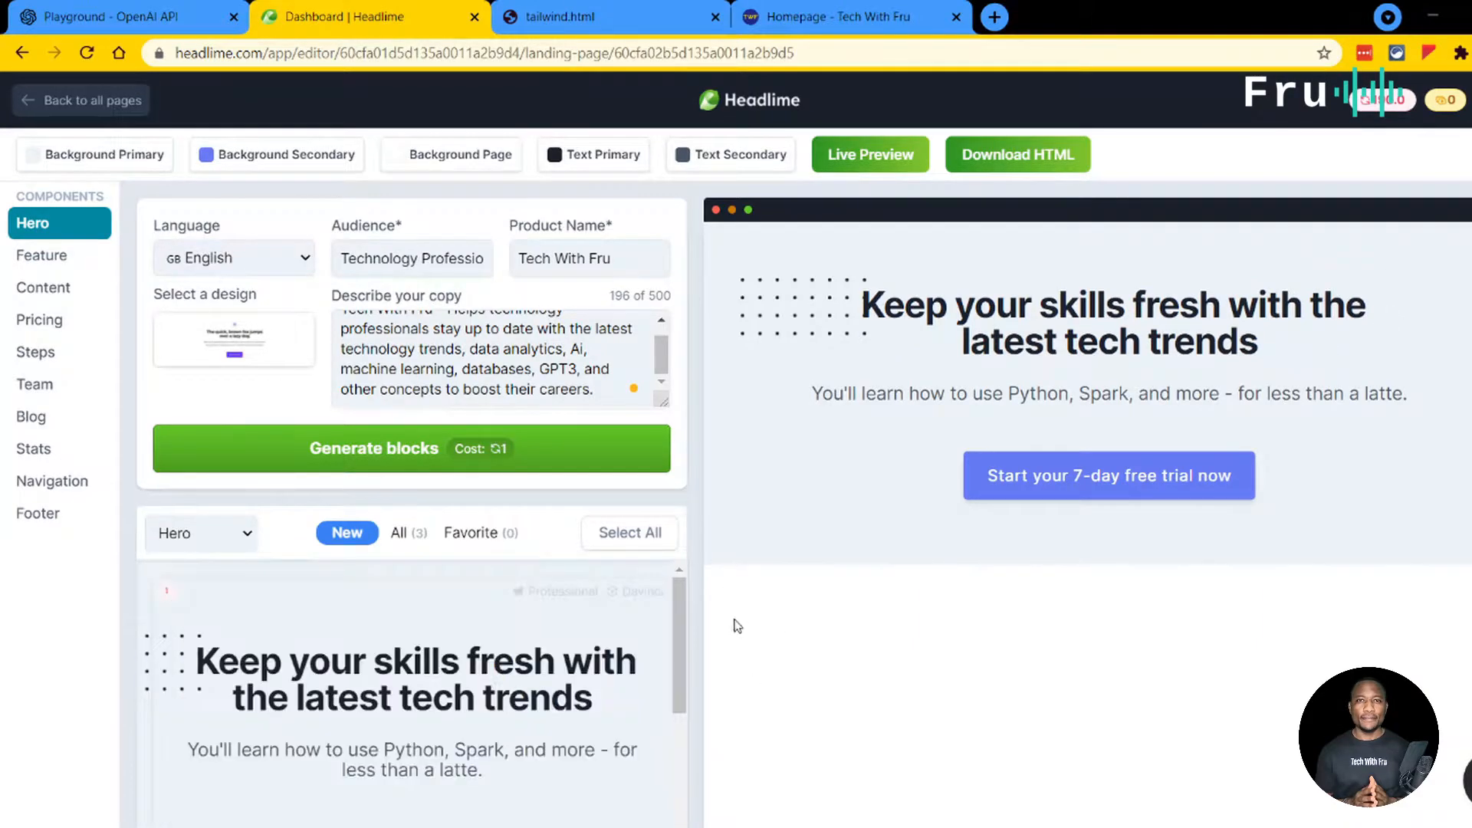
pyautogui.moveTo(675, 587); pyautogui.dragTo(678, 699)
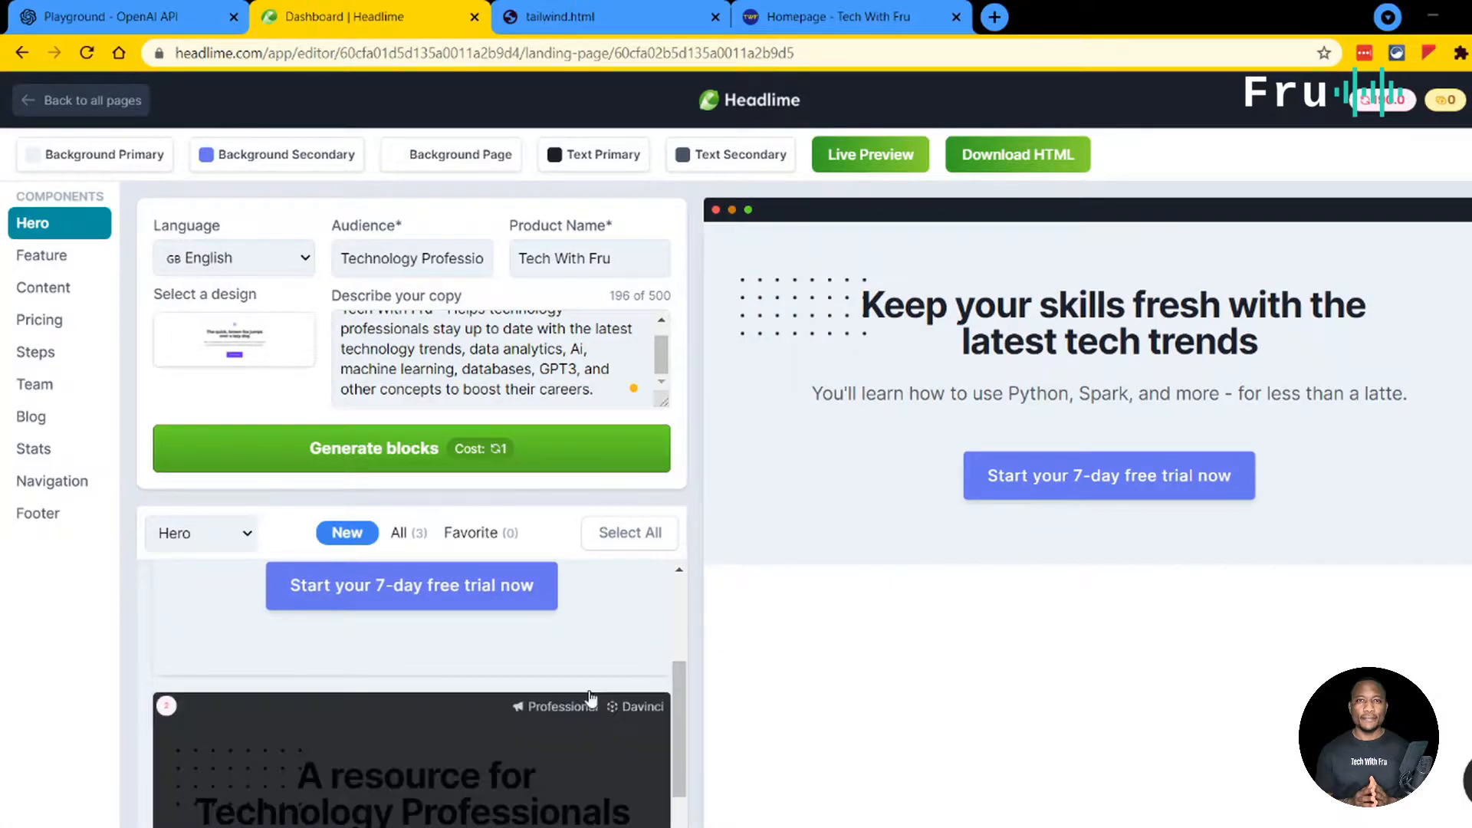
pyautogui.click(472, 697)
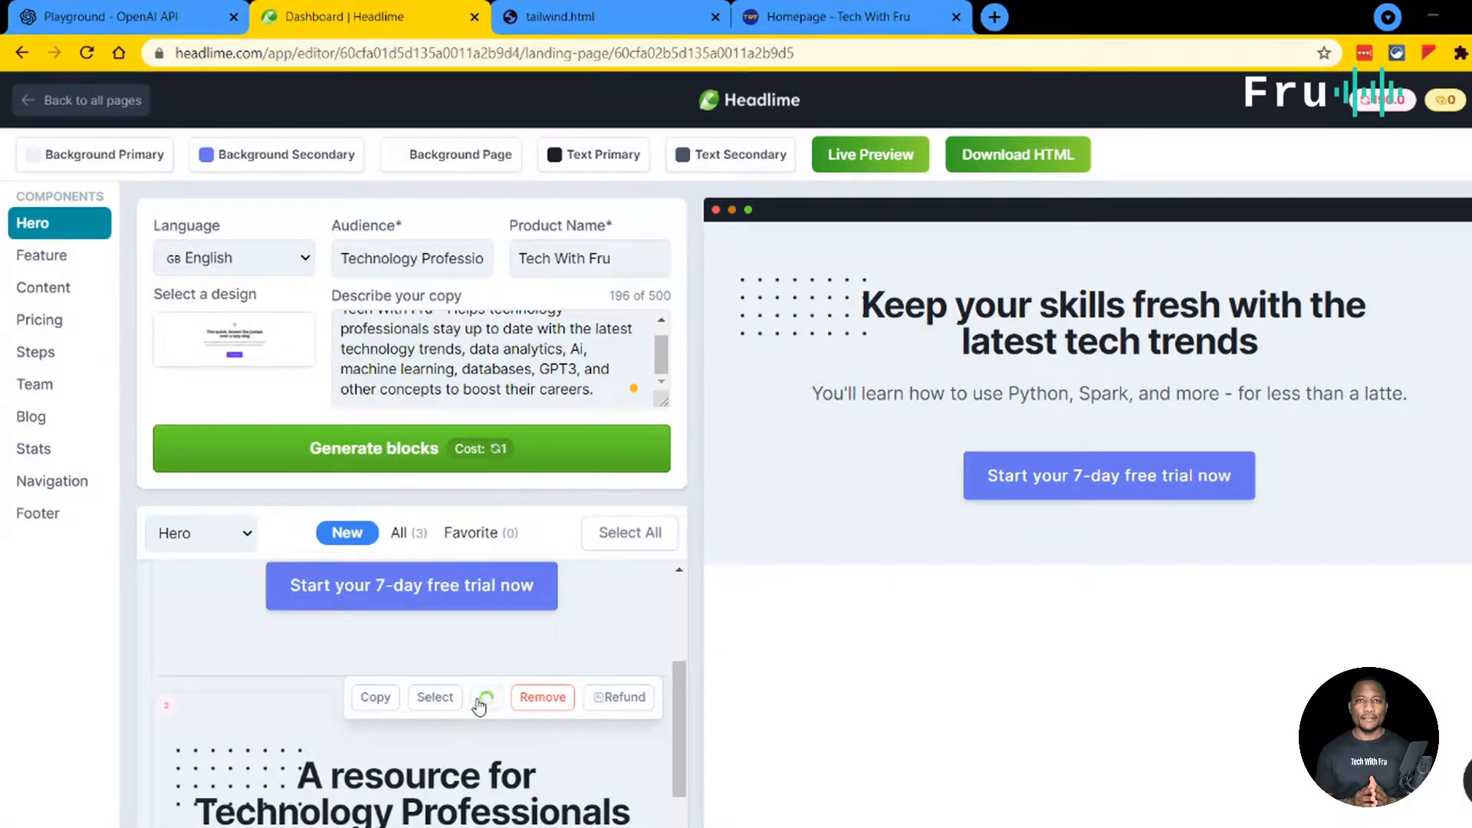
pyautogui.scroll(-7, 484, 716)
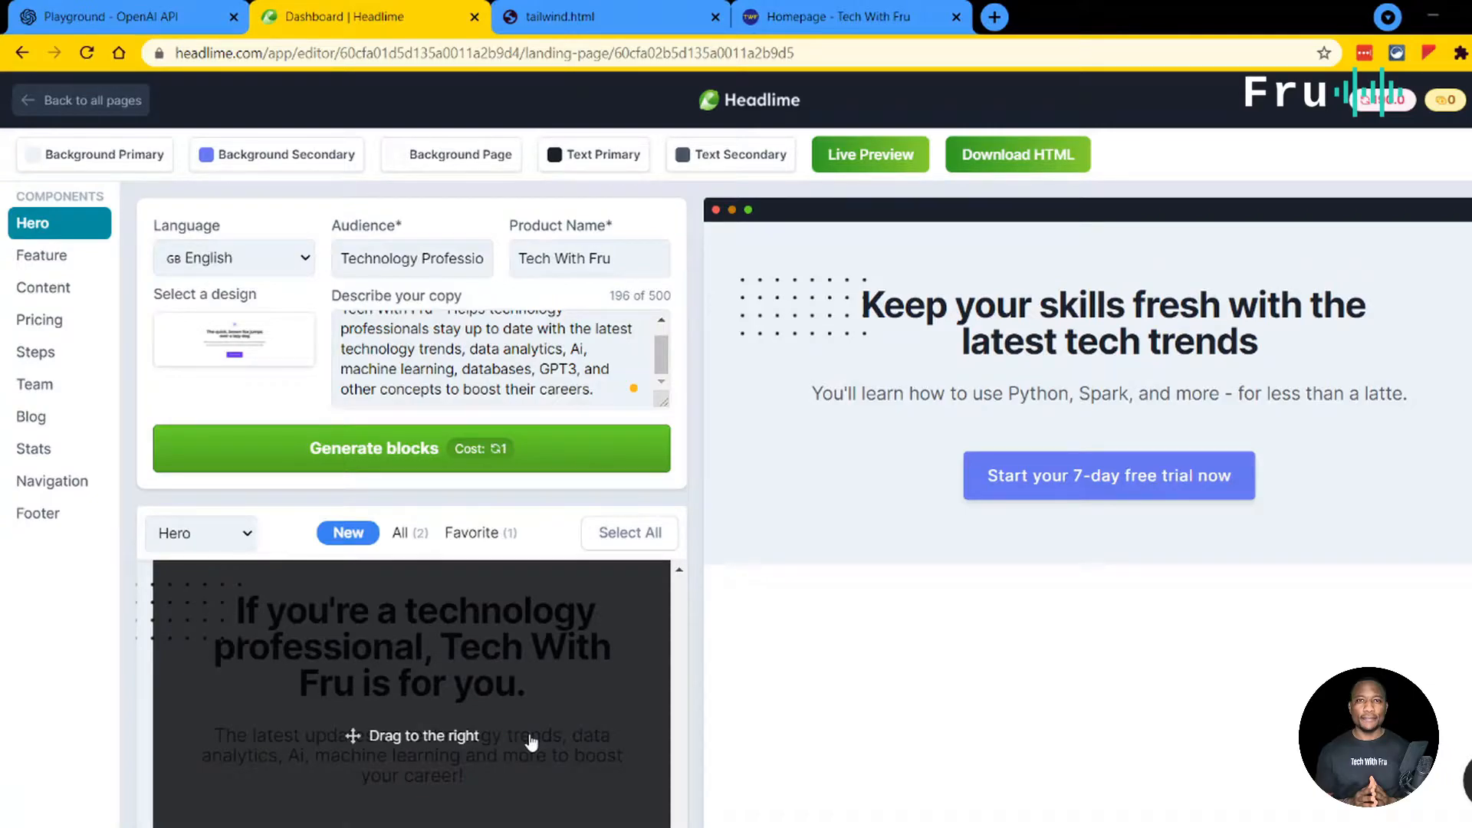
pyautogui.click(488, 533)
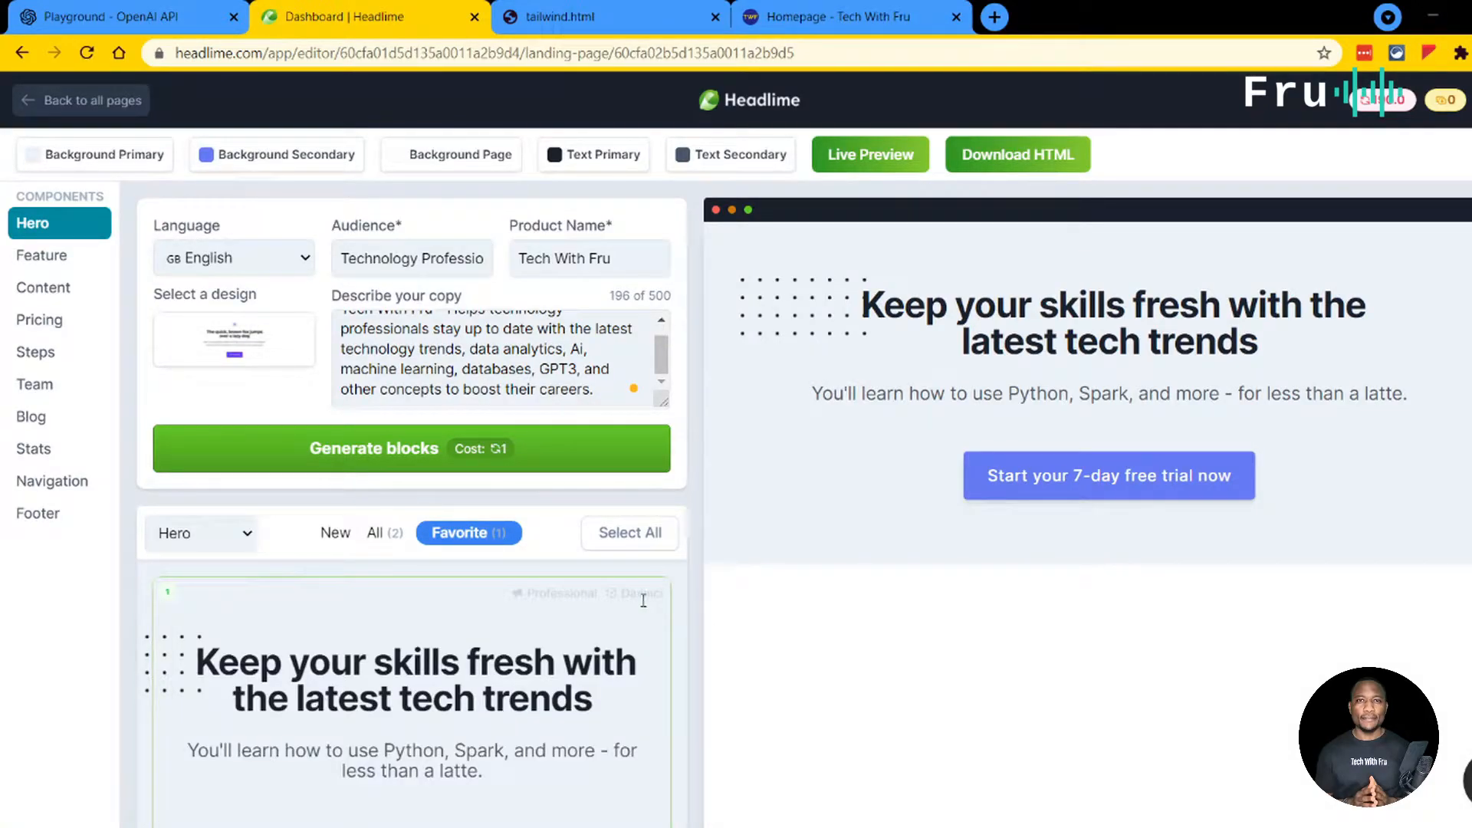
# Step: Switch to the OpenAI Playground, look at the available engines such as davinci and curie, and return to Headlime
pyautogui.click(166, 8)
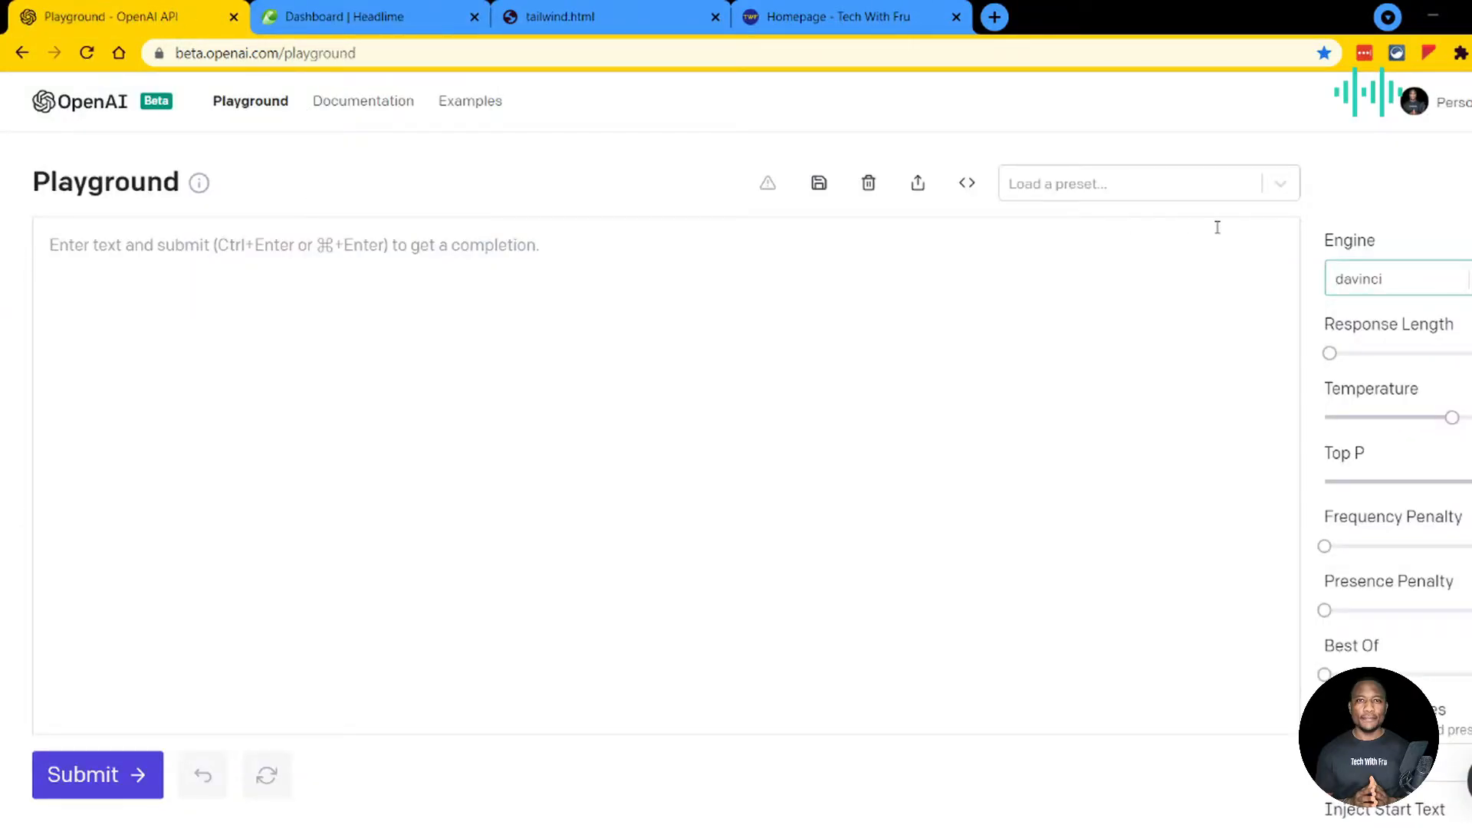
pyautogui.click(1379, 278)
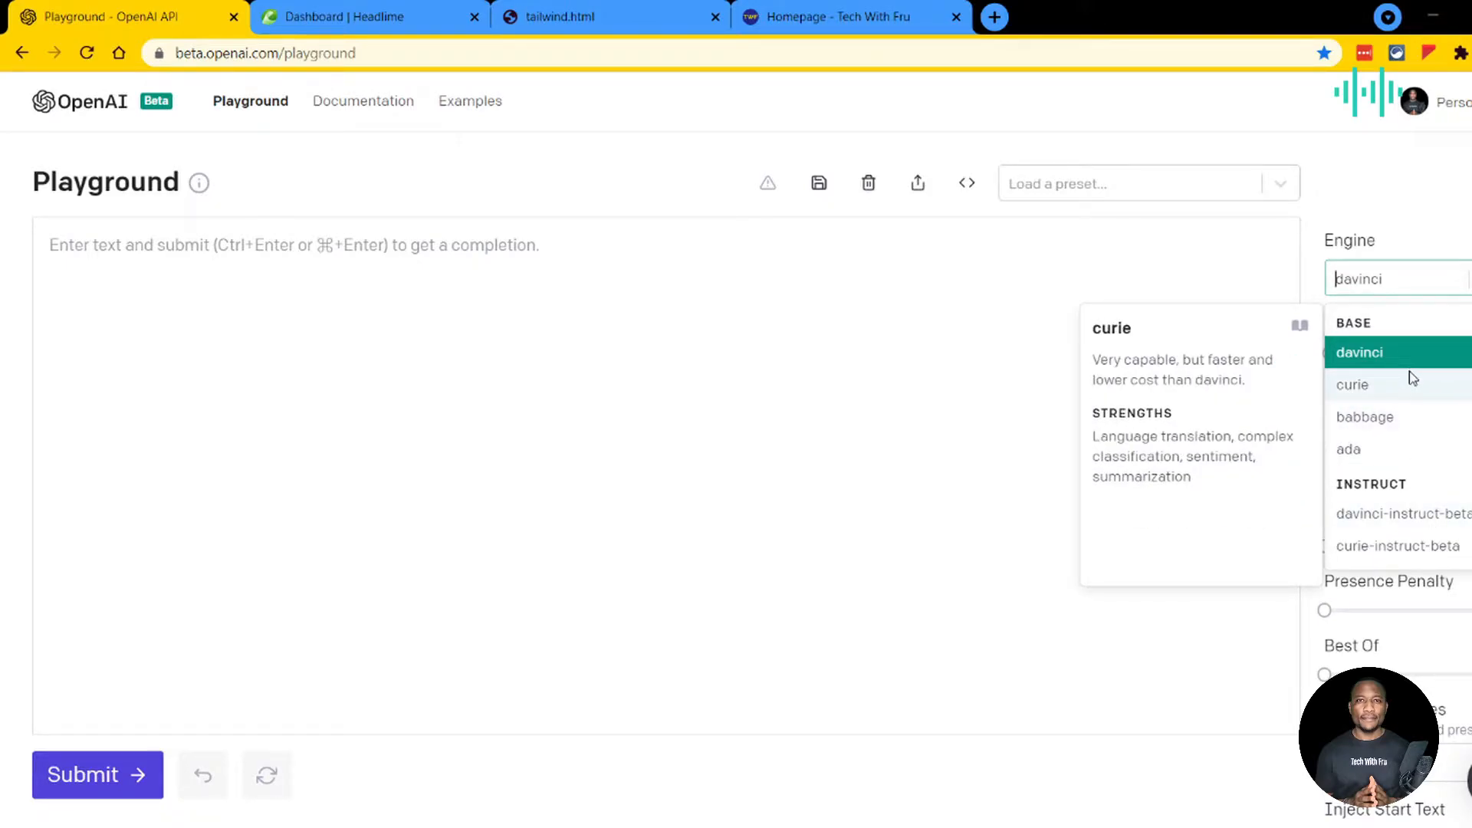
pyautogui.click(333, 26)
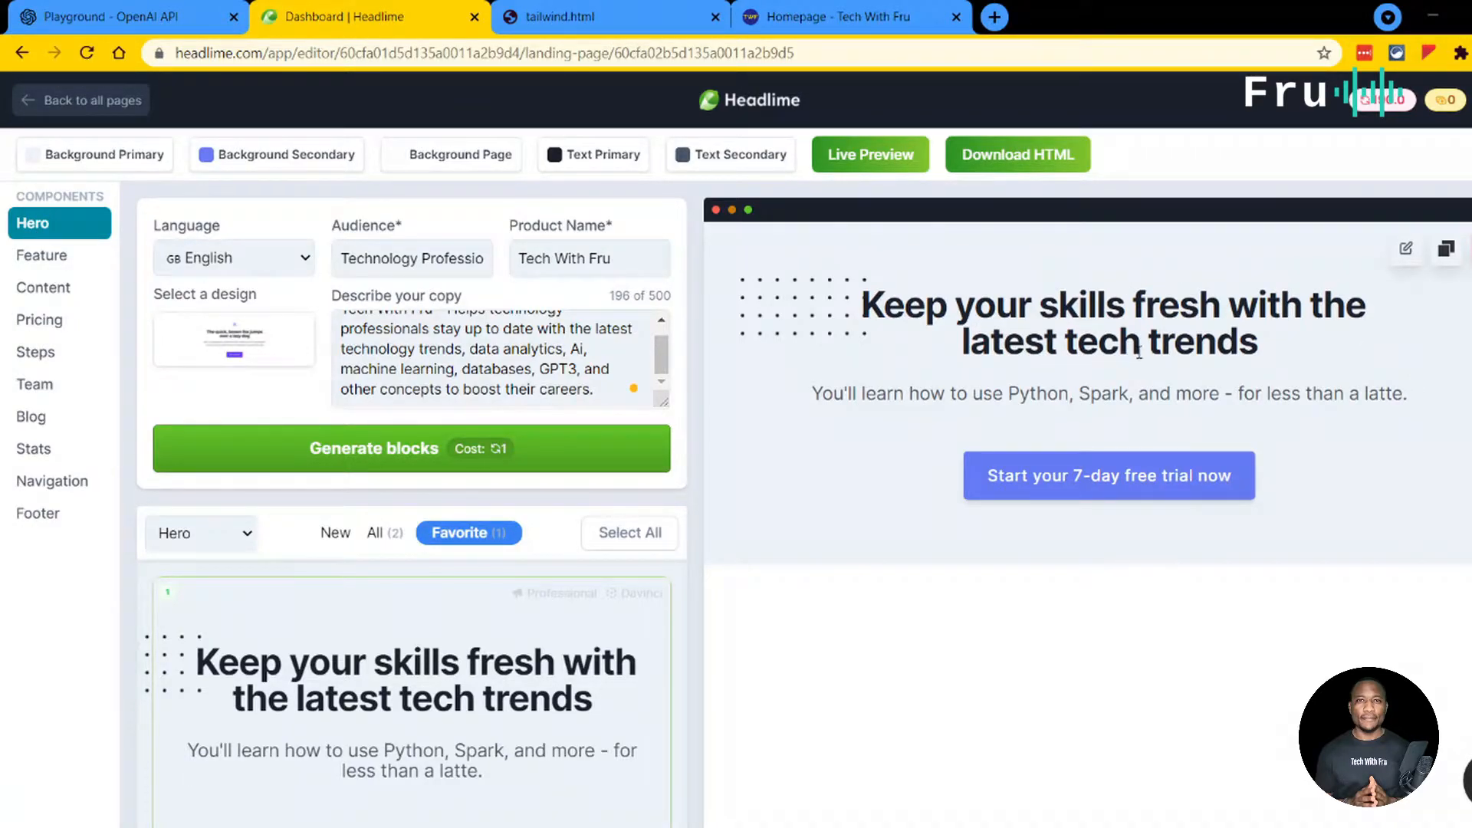
# Step: Match the tailwind.html example by changing the hero design to the purple photo background with the "Sign up for updates" form
pyautogui.click(582, 17)
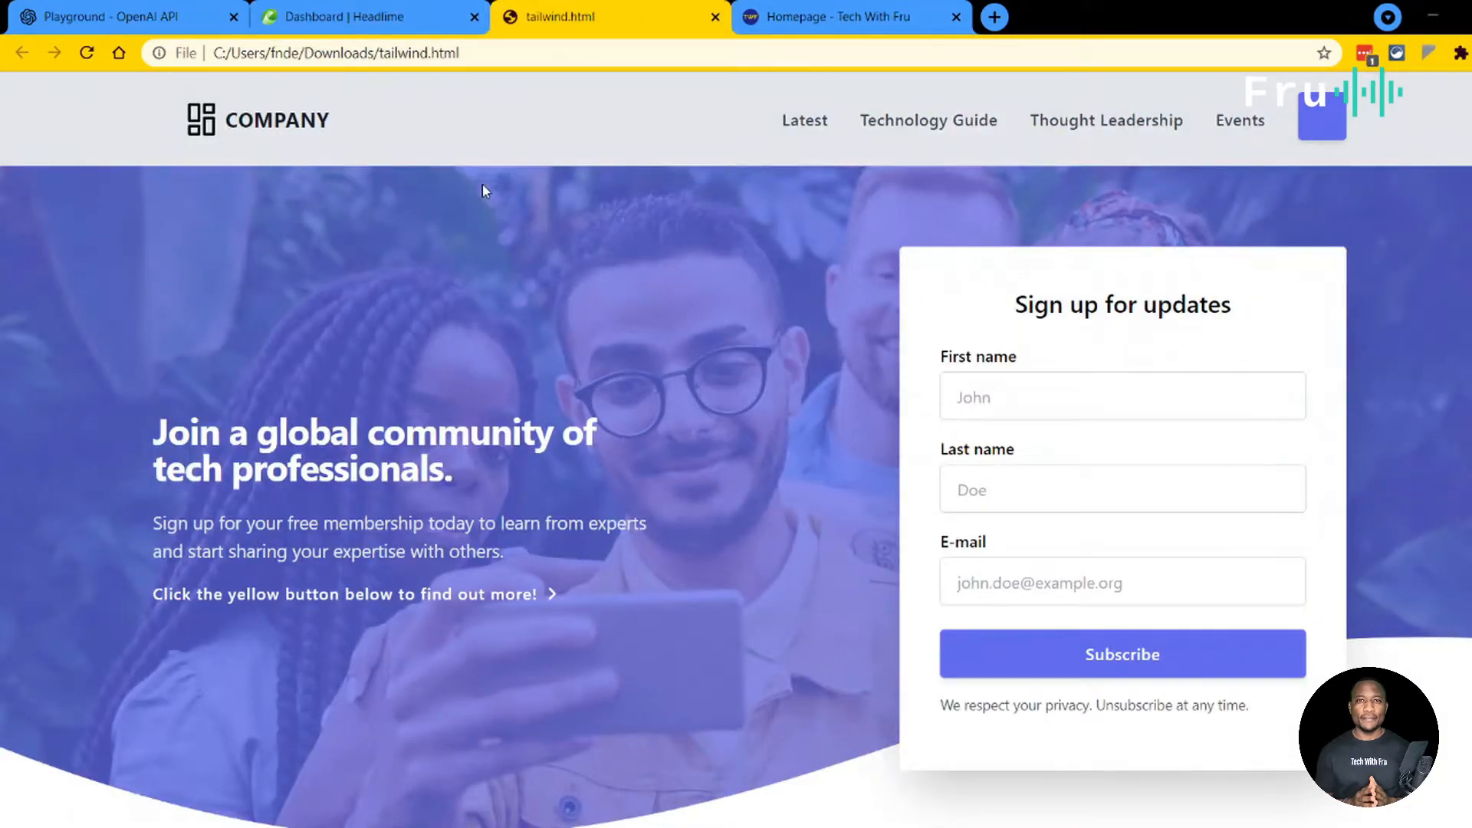
pyautogui.click(403, 17)
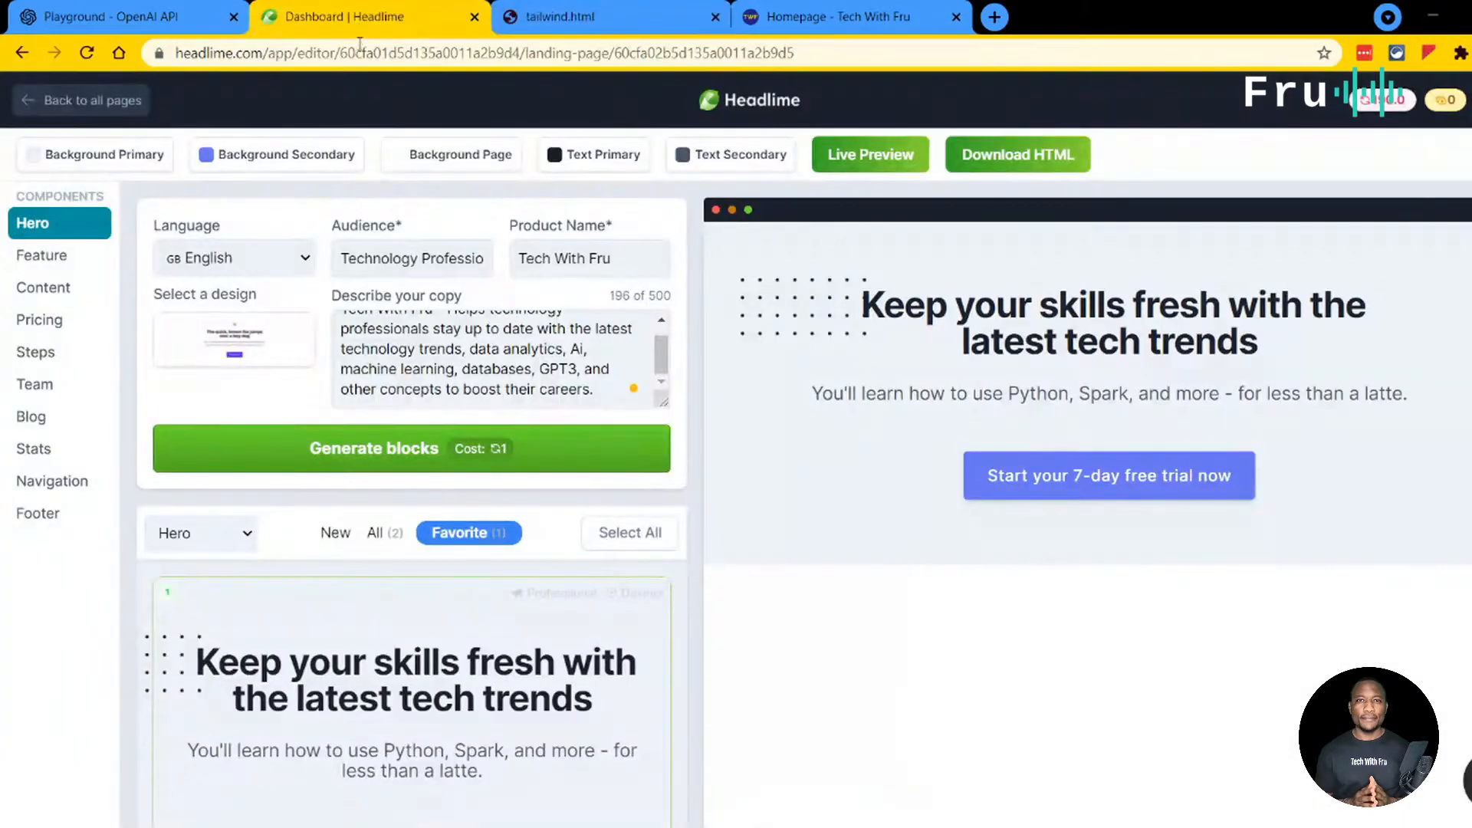
pyautogui.click(233, 339)
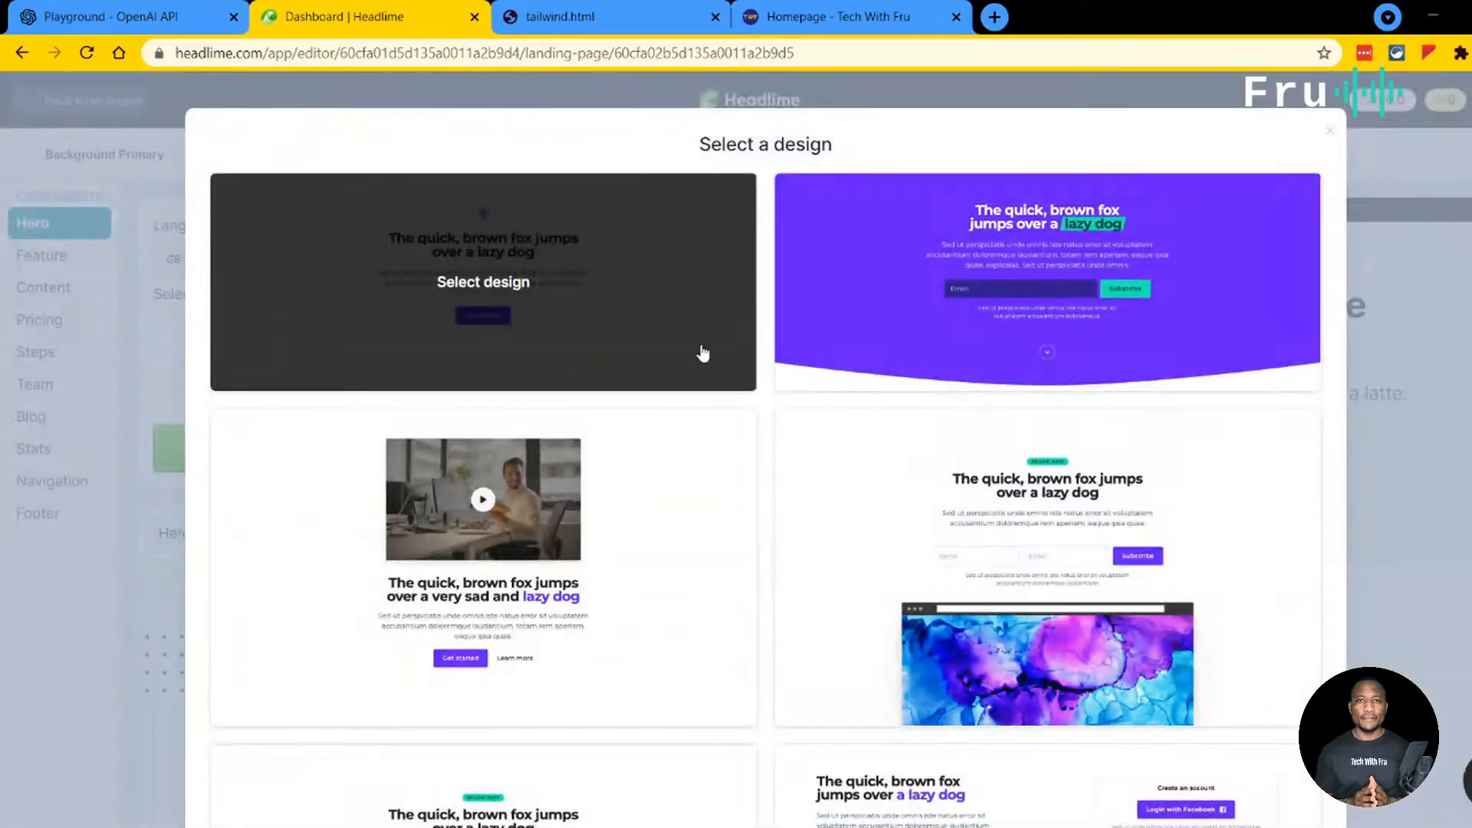
pyautogui.scroll(-5, 896, 315)
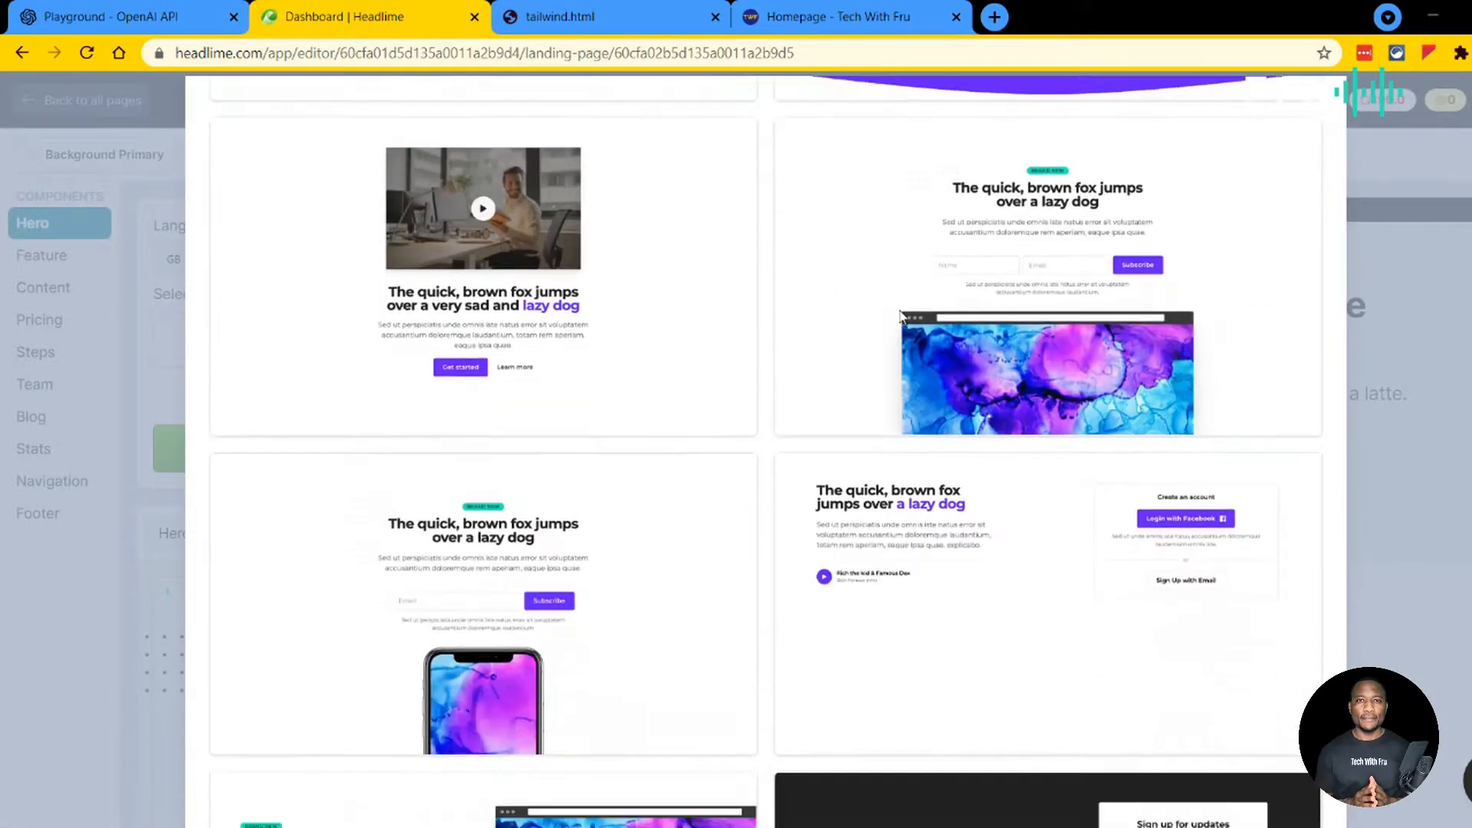
pyautogui.scroll(-10, 901, 318)
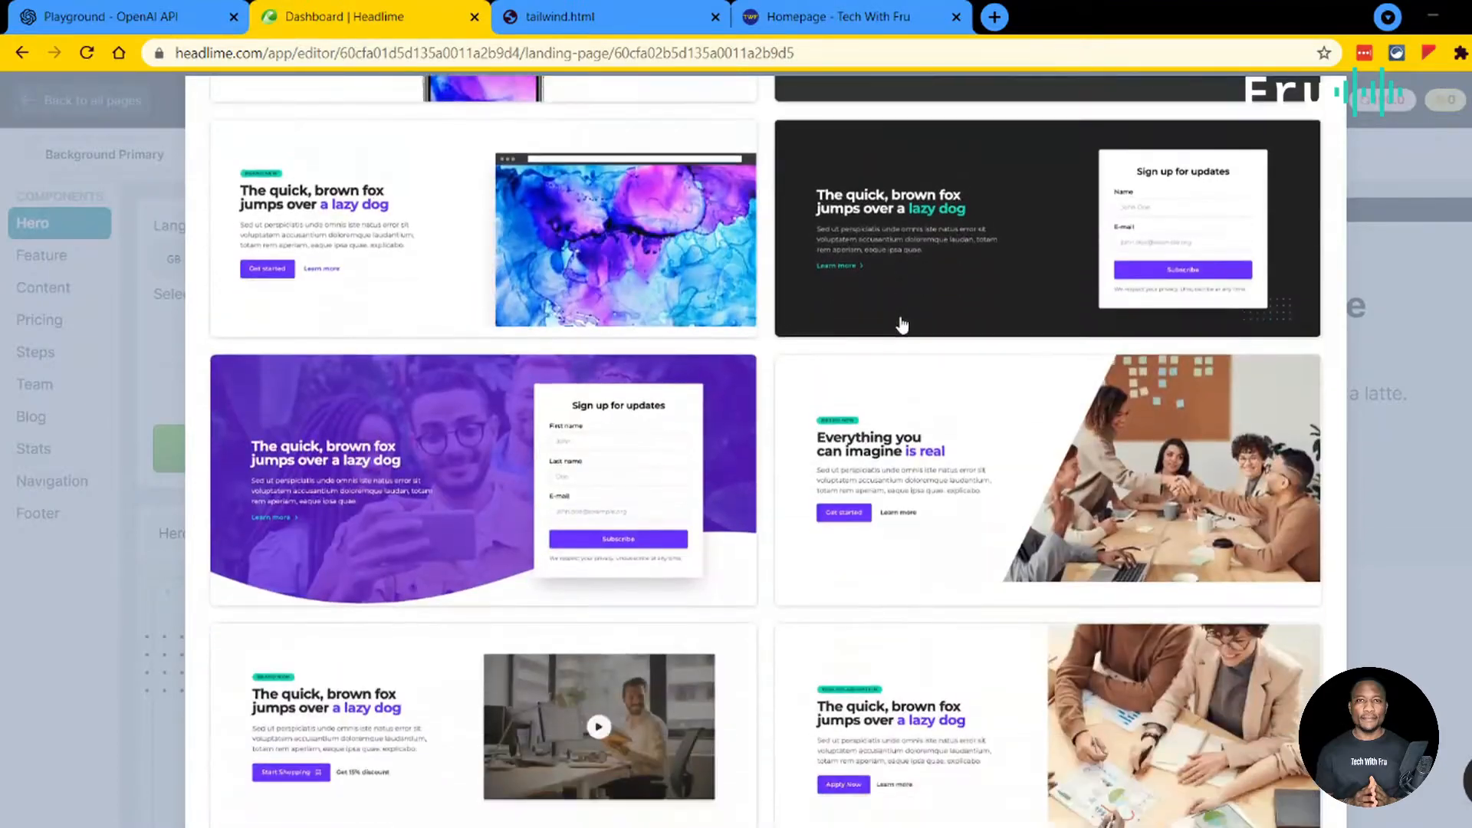
pyautogui.scroll(-4, 1012, 515)
pyautogui.scroll(-2, 1013, 515)
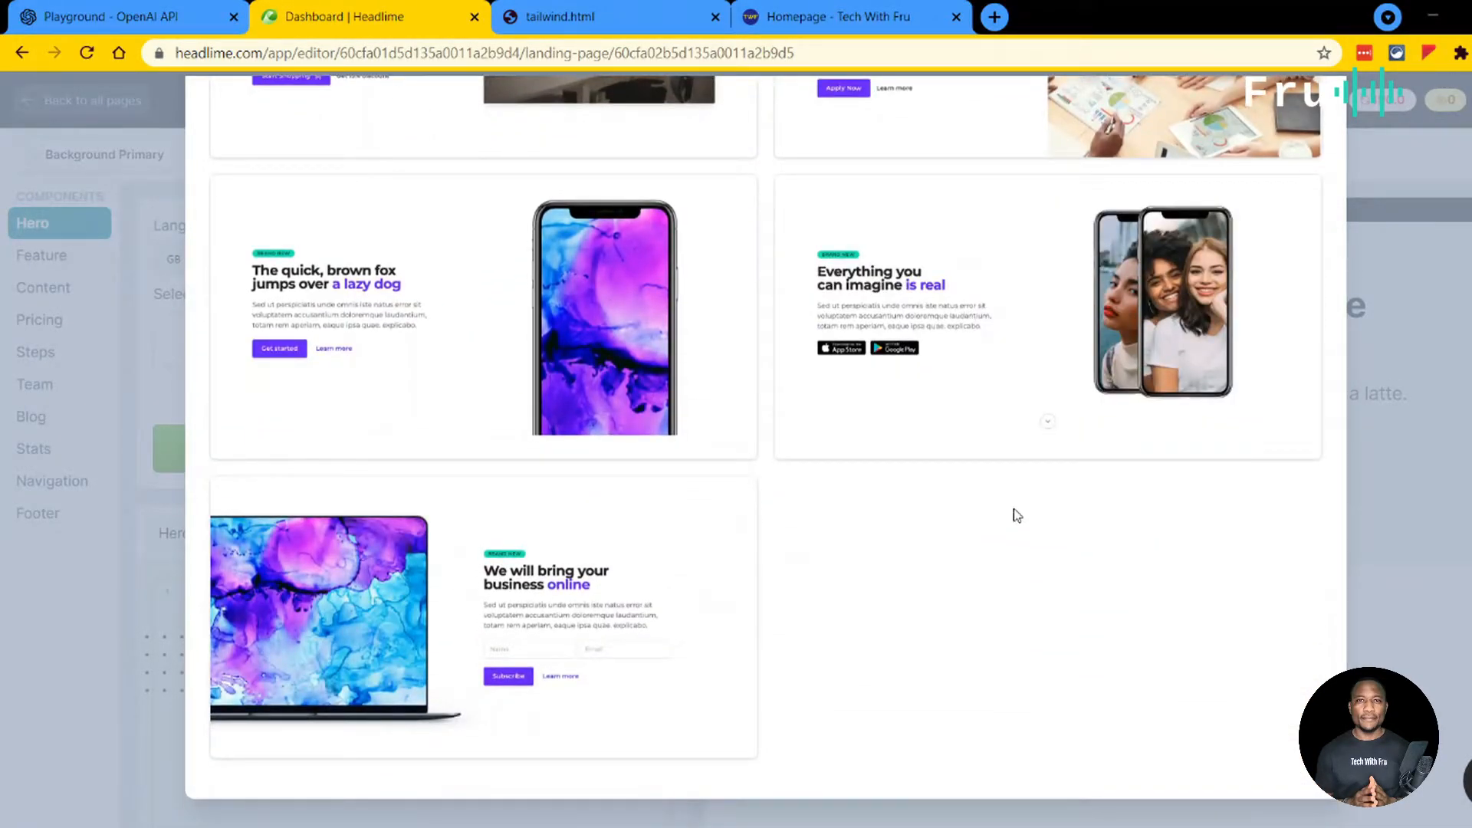
pyautogui.scroll(8, 1013, 509)
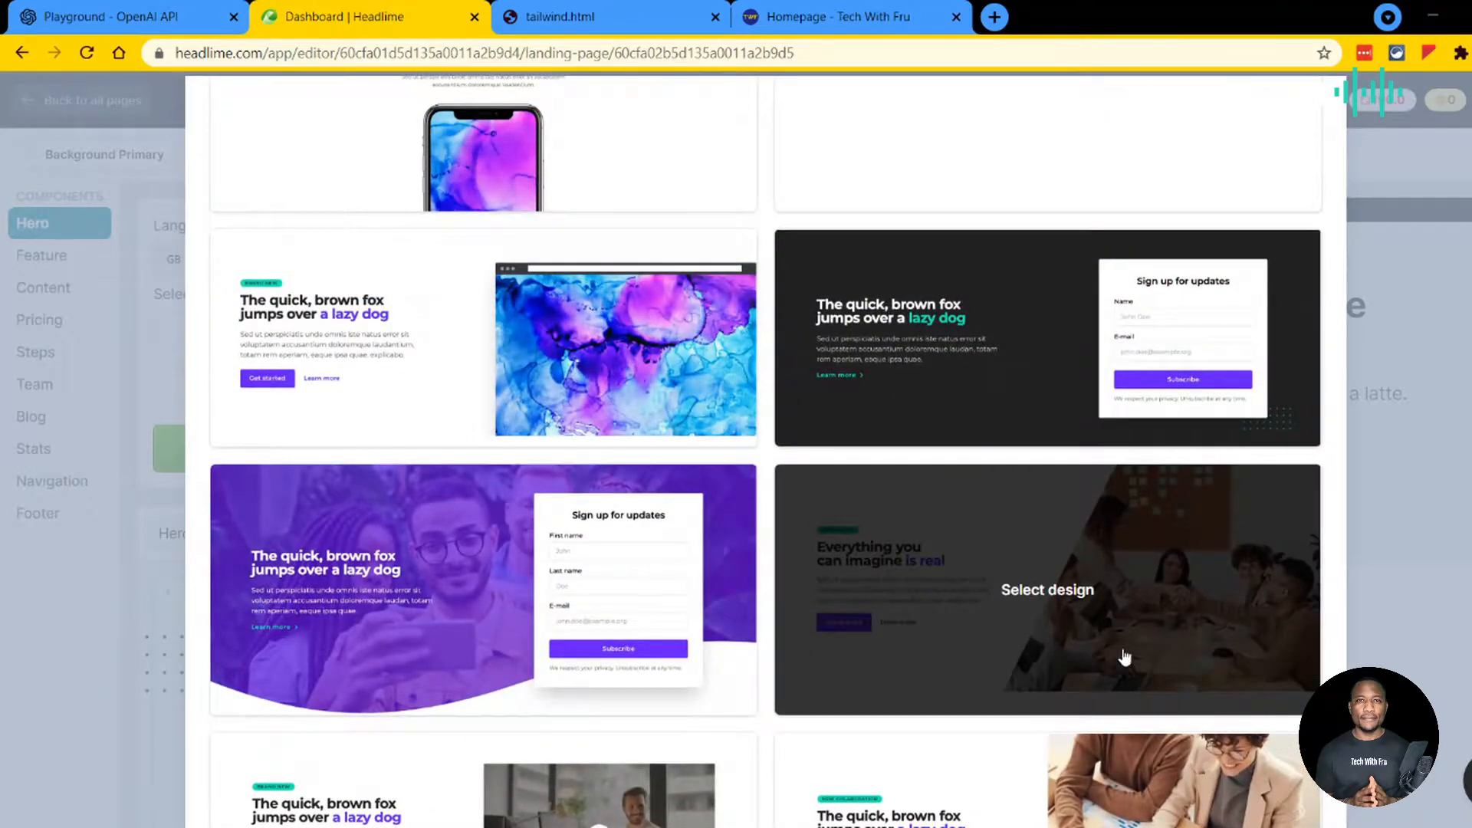
pyautogui.scroll(-5, 1226, 598)
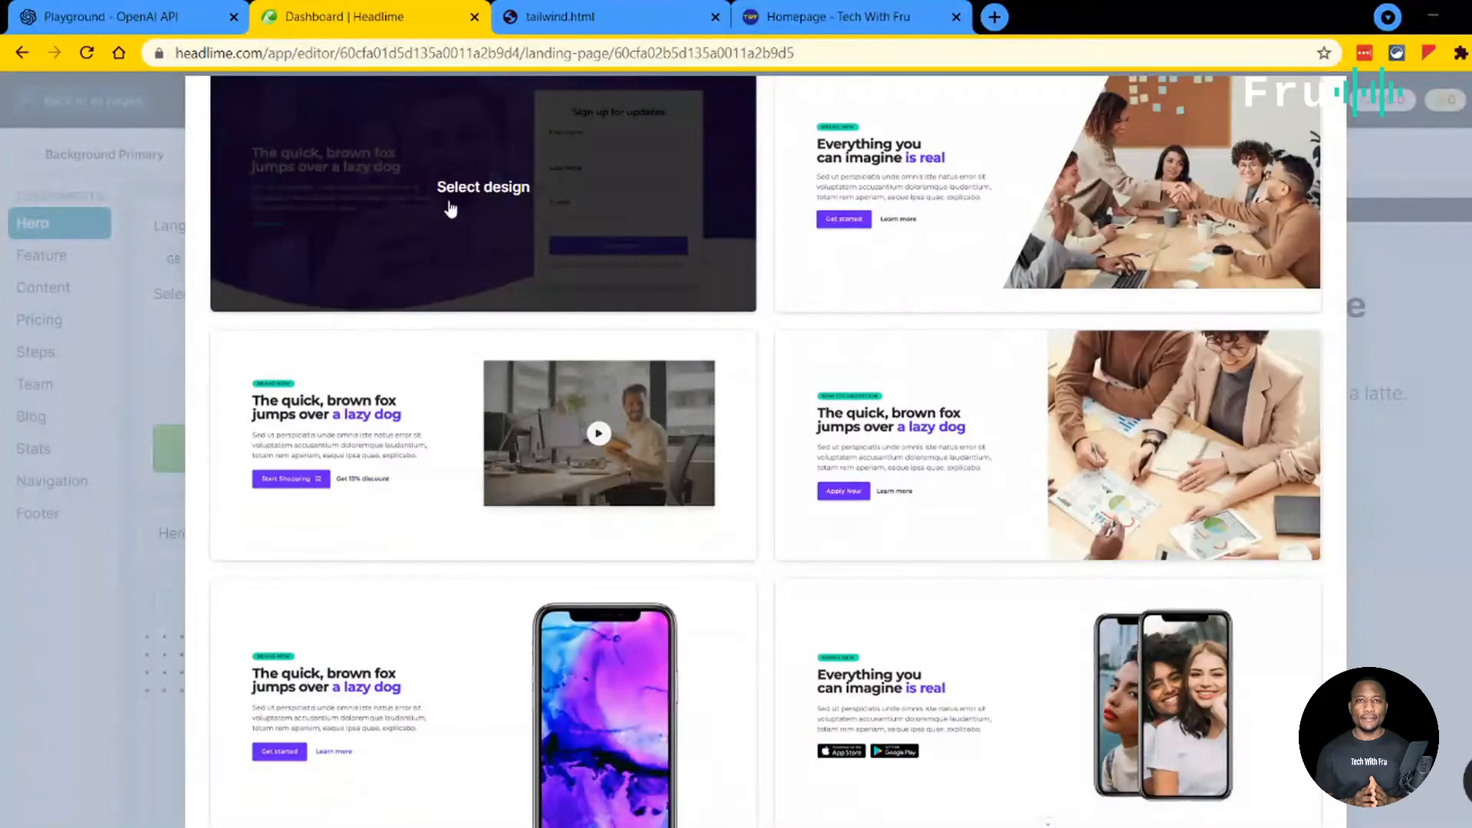
pyautogui.click(455, 210)
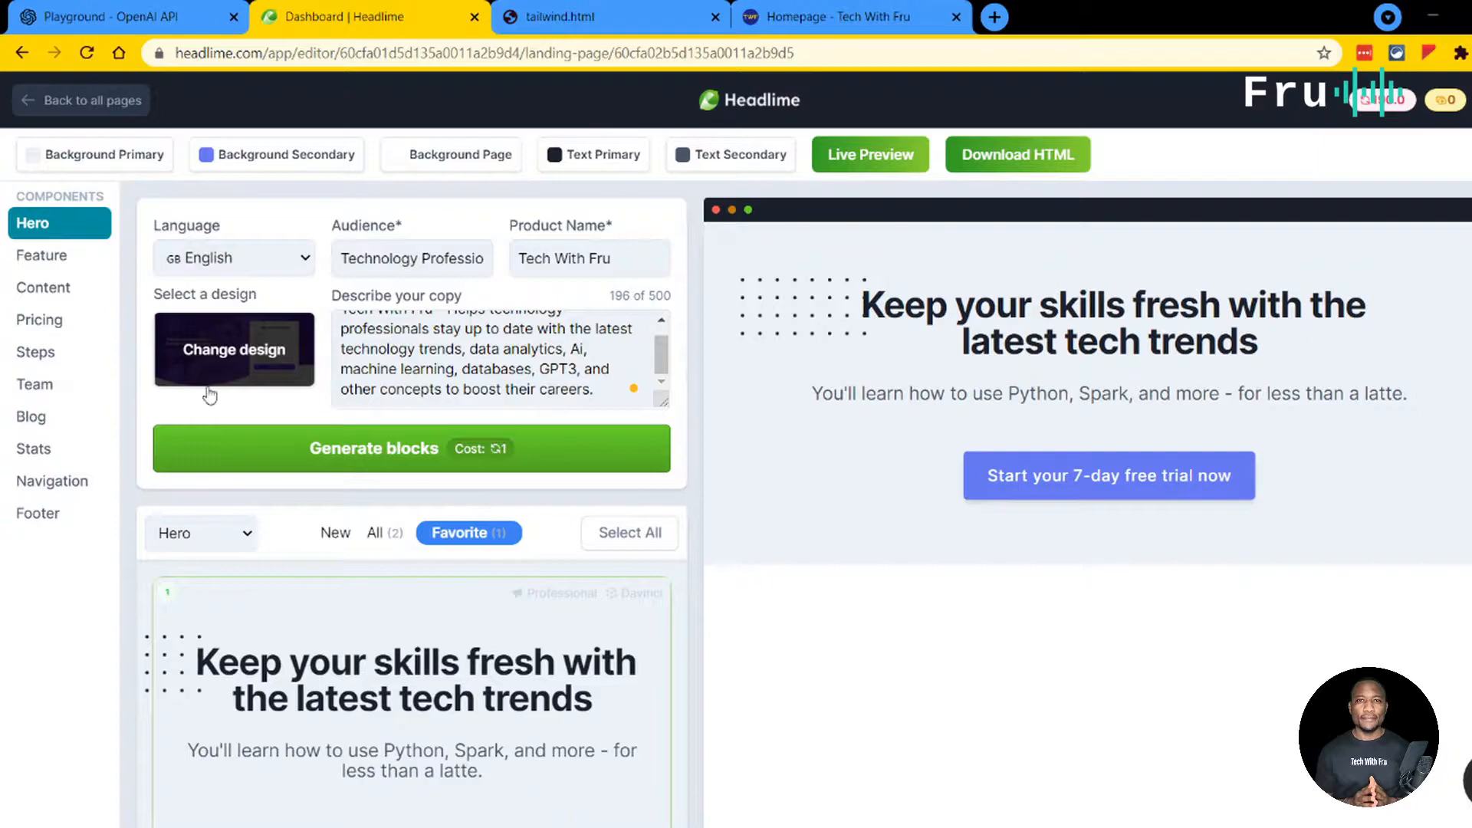
# Step: Generate hero blocks in the new design and place the "Top Tech Professionals" block on the page, replacing the old "Keep your skills fresh" hero
pyautogui.click(408, 449)
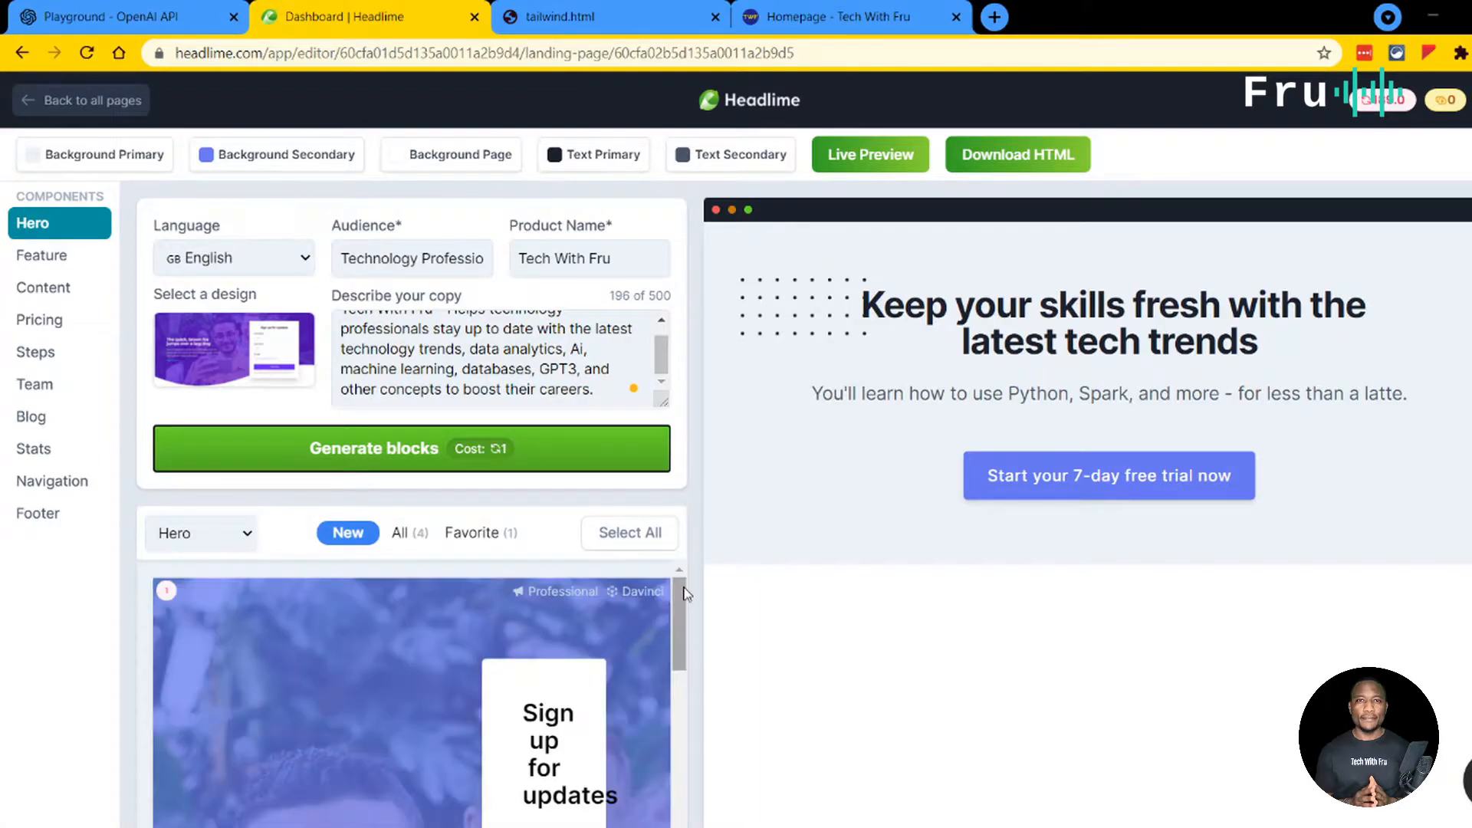
pyautogui.moveTo(686, 614); pyautogui.dragTo(681, 826)
pyautogui.scroll(-6, 501, 713)
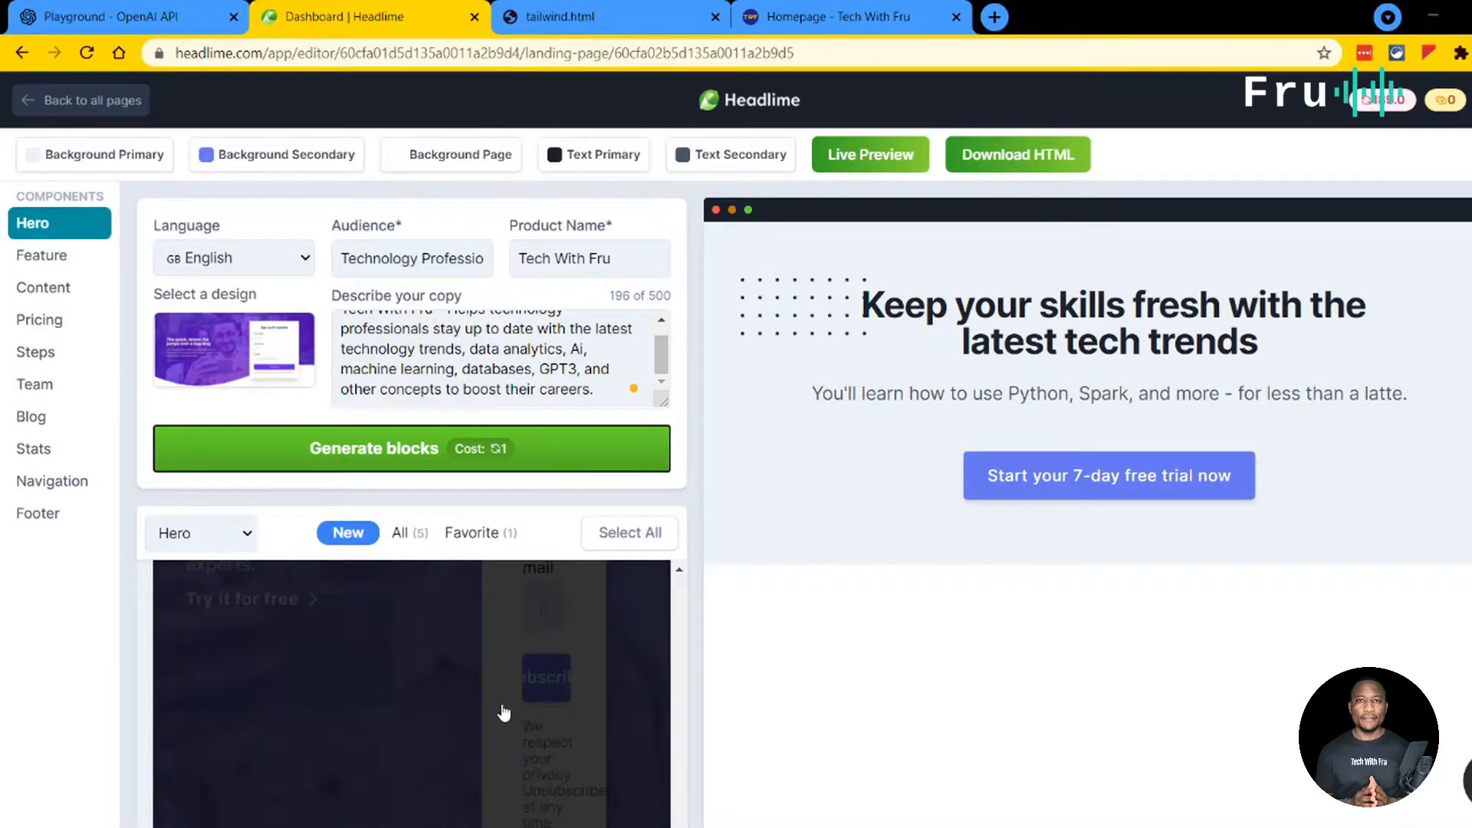
pyautogui.moveTo(502, 713); pyautogui.dragTo(1249, 375)
pyautogui.scroll(-5, 1303, 425)
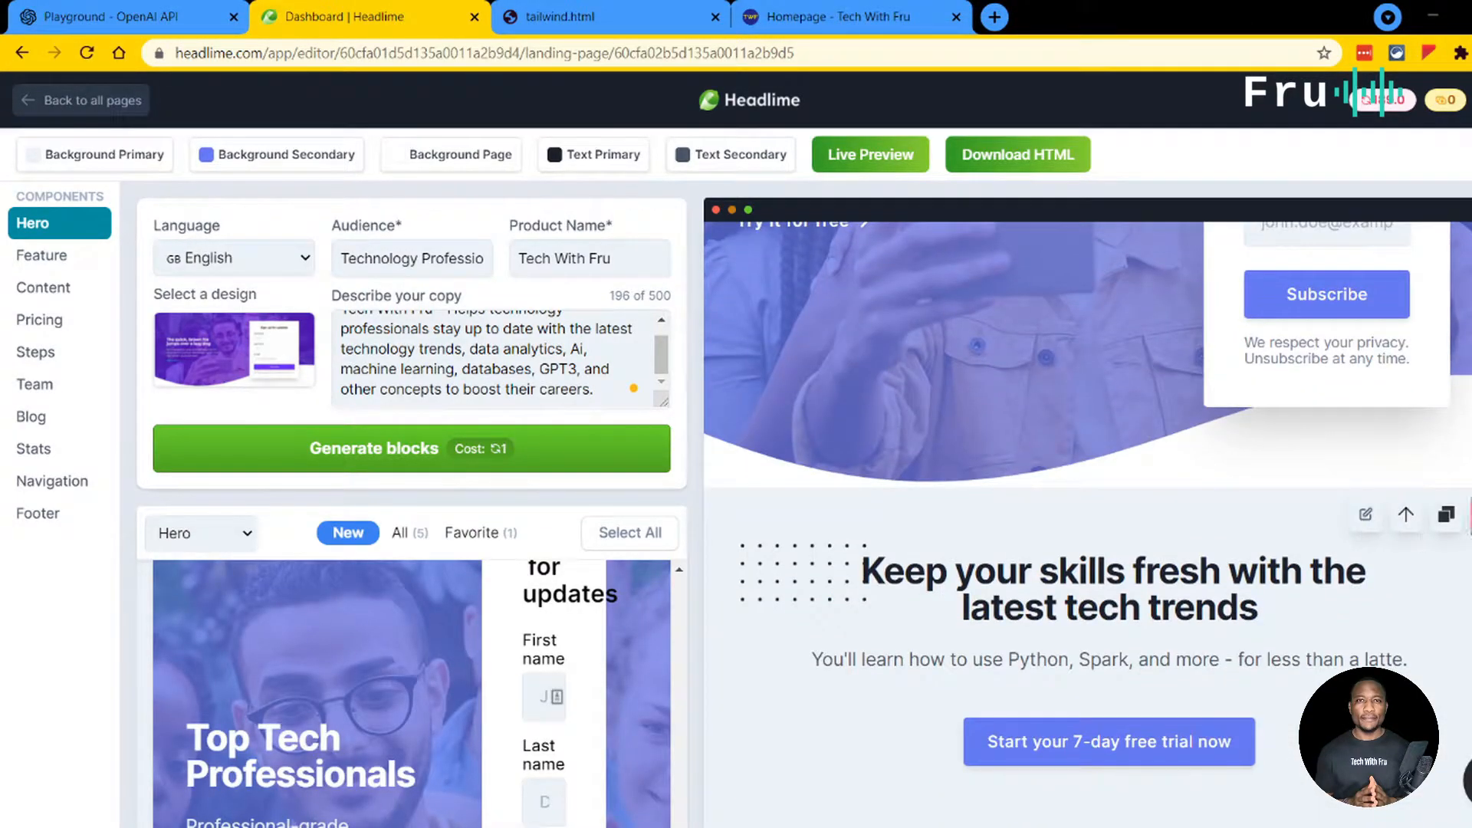
pyautogui.scroll(5, 1044, 477)
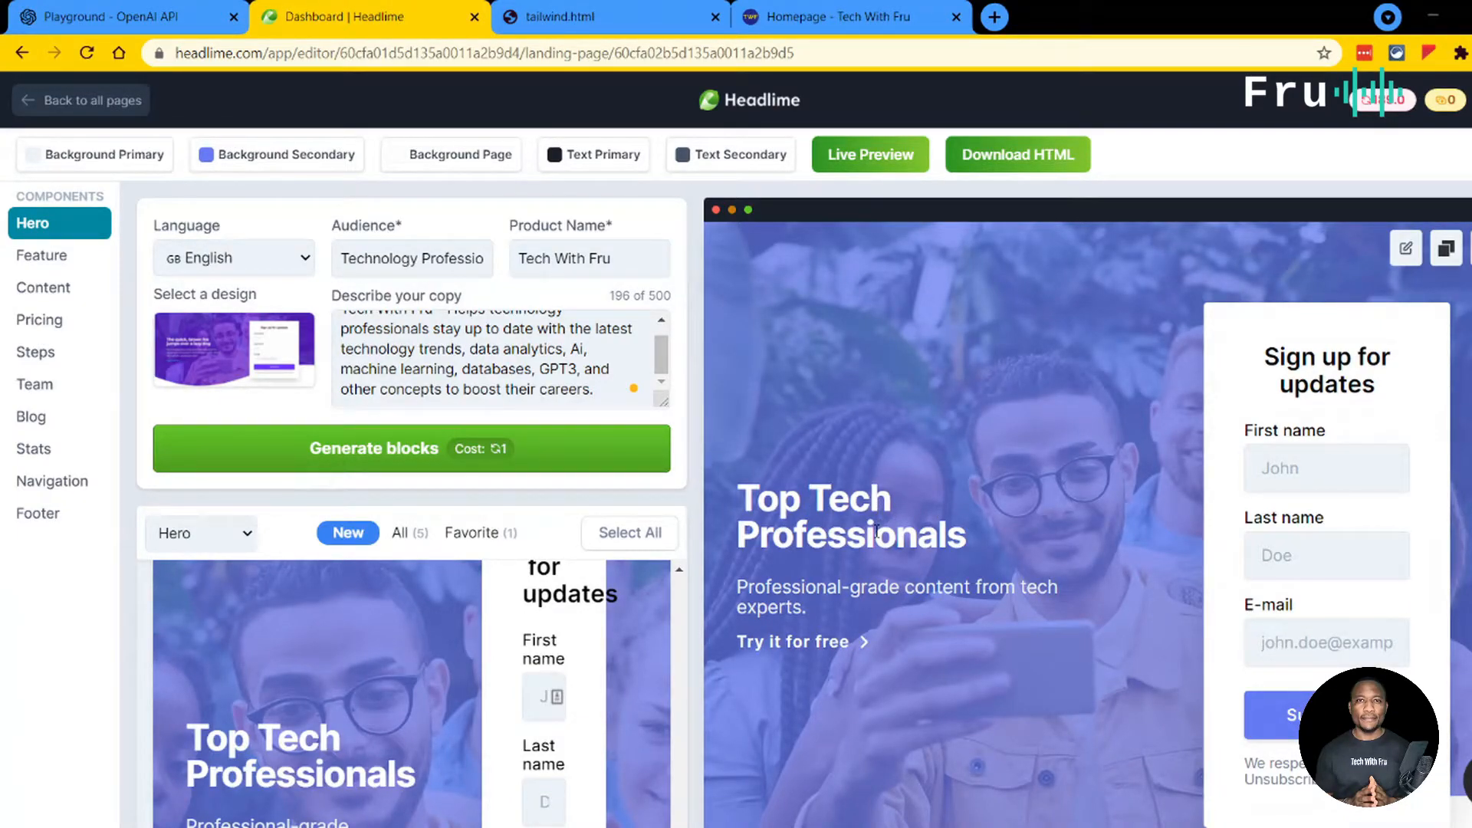
pyautogui.scroll(-2, 857, 427)
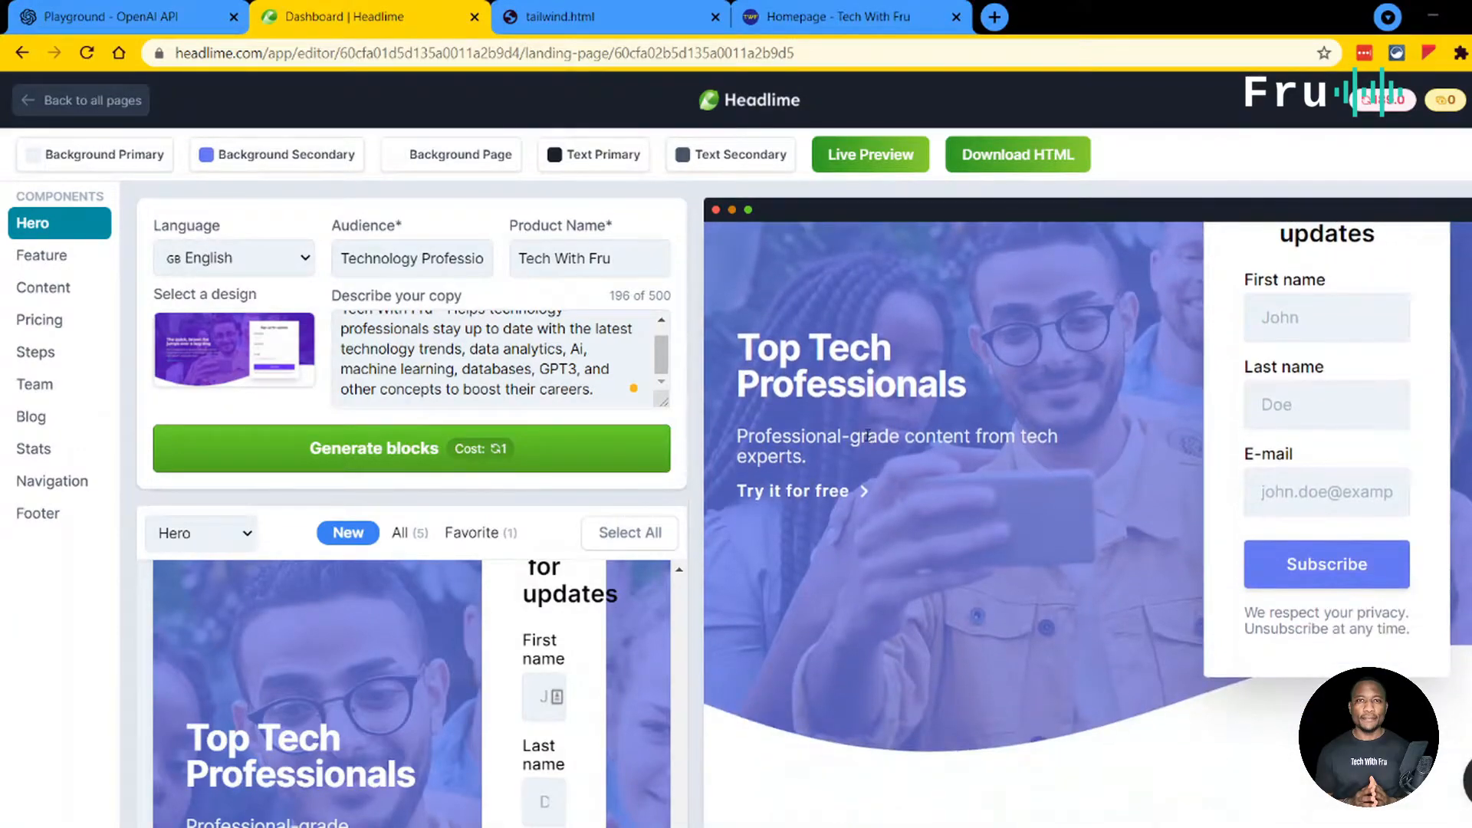
pyautogui.scroll(2, 1412, 494)
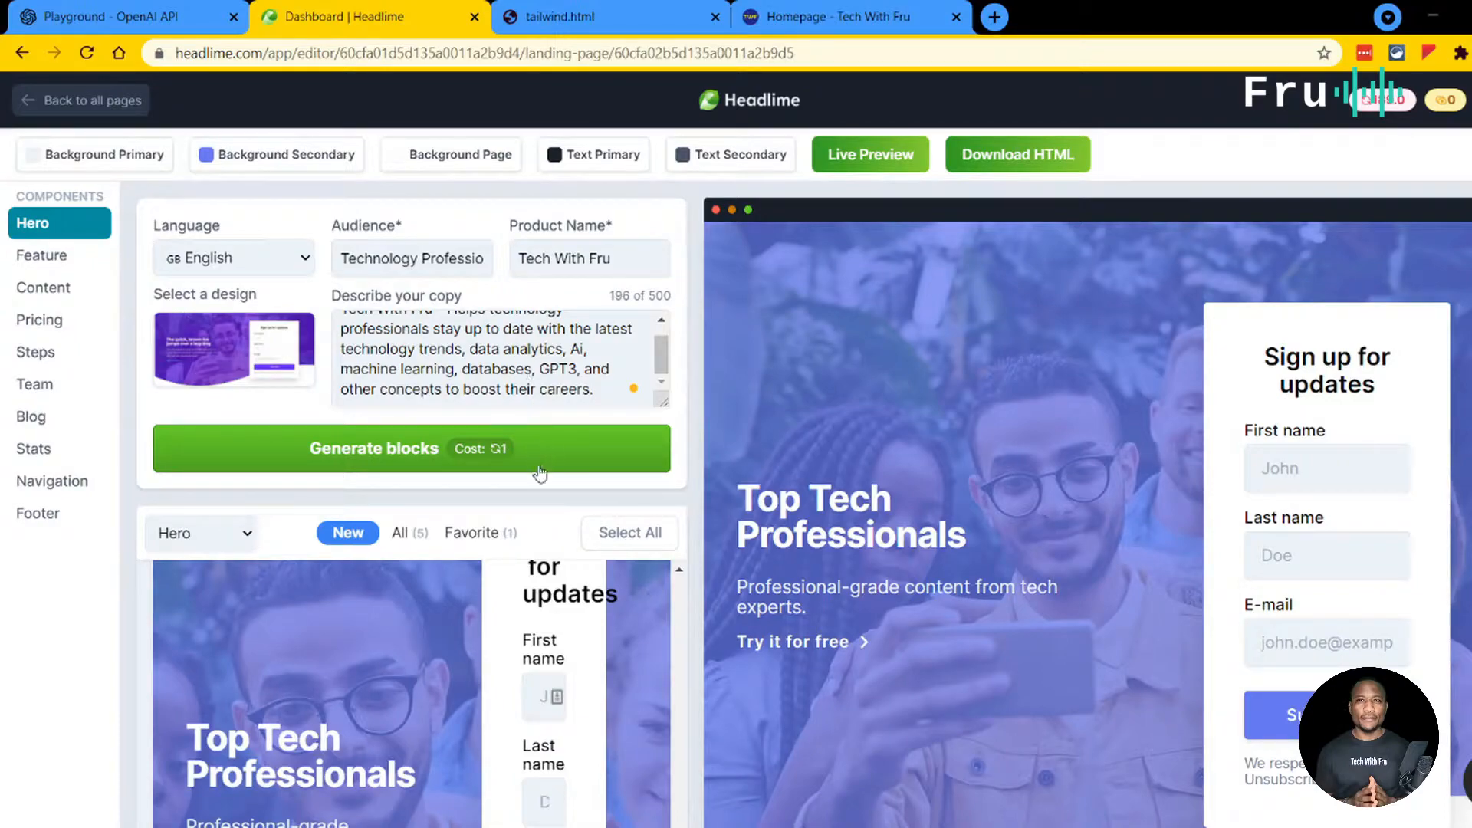
# Step: Choose the feature design with four boxed columns beneath a centred heading and generate the feature blocks
pyautogui.click(51, 256)
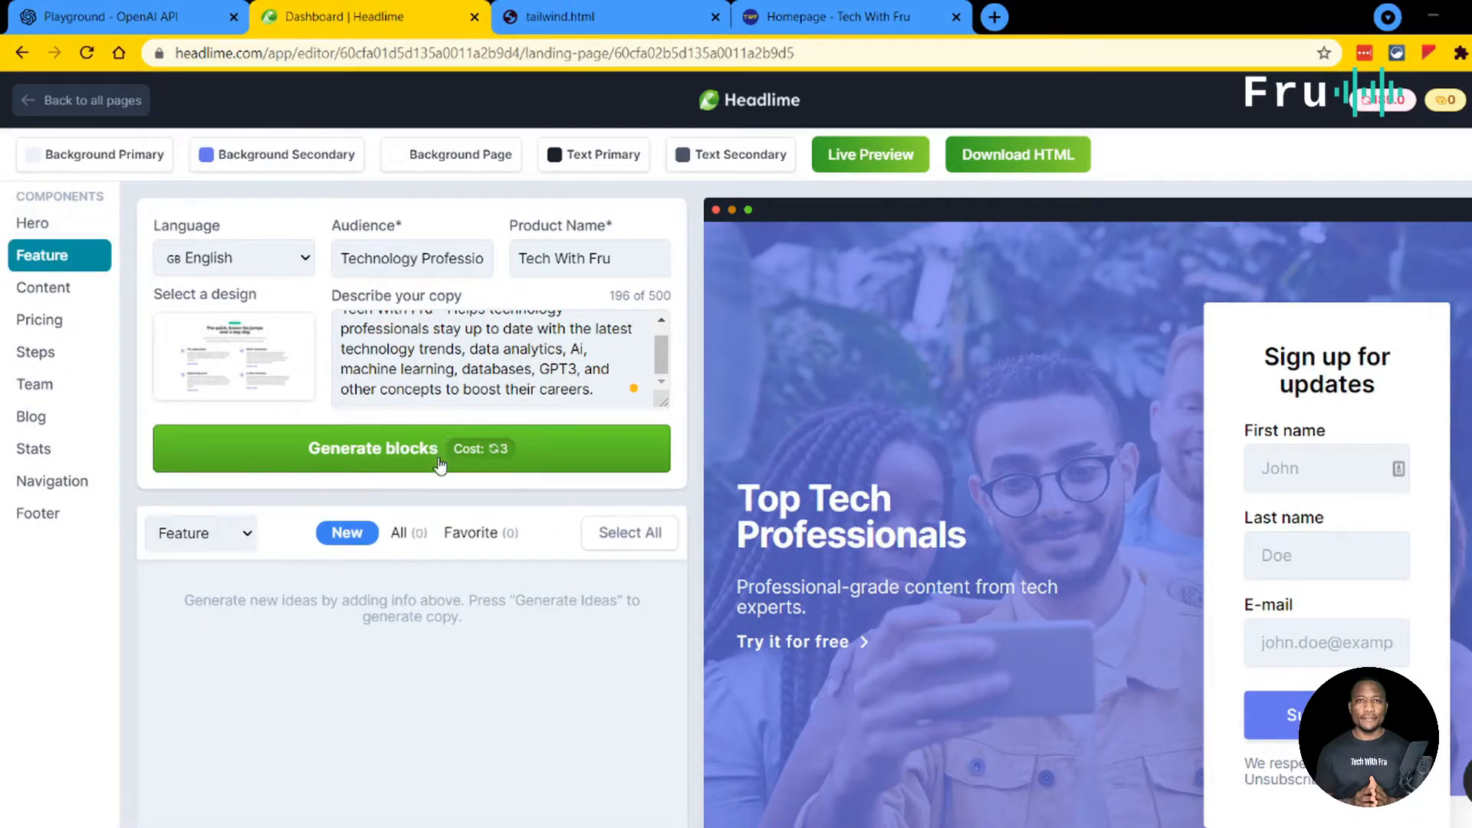
pyautogui.click(245, 369)
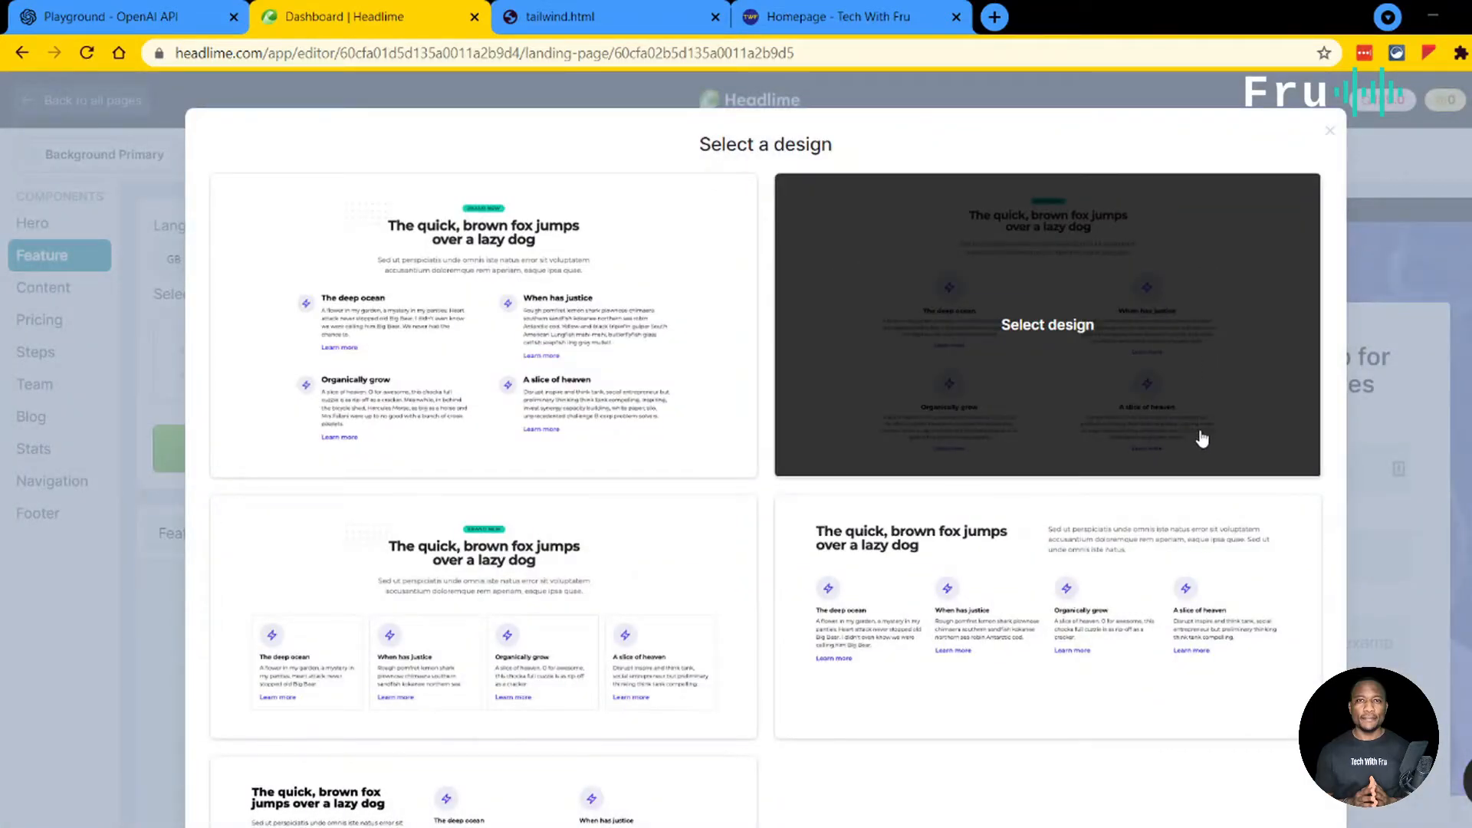
pyautogui.scroll(-3, 1141, 490)
pyautogui.scroll(3, 1090, 569)
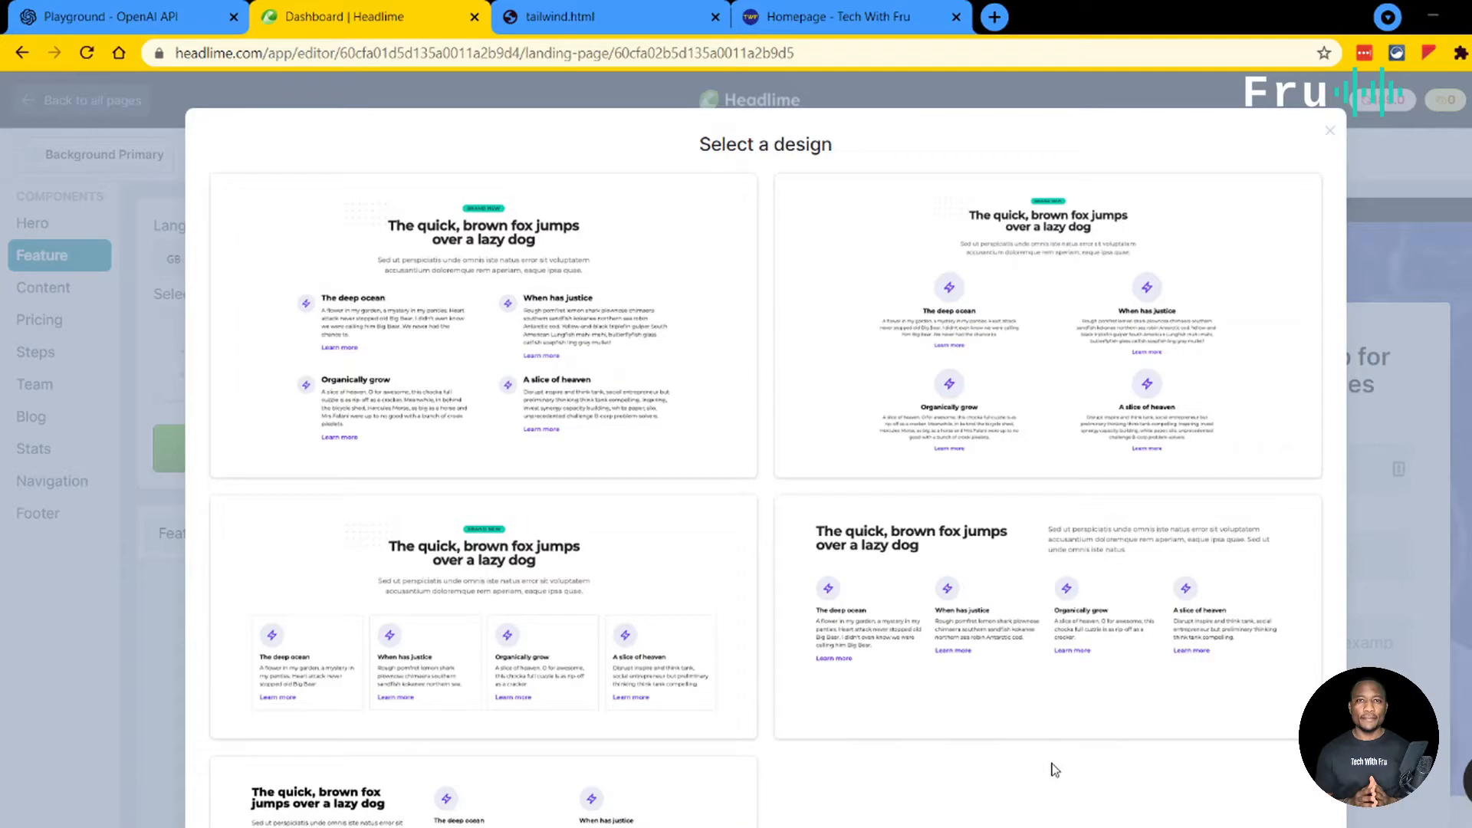
pyautogui.click(510, 622)
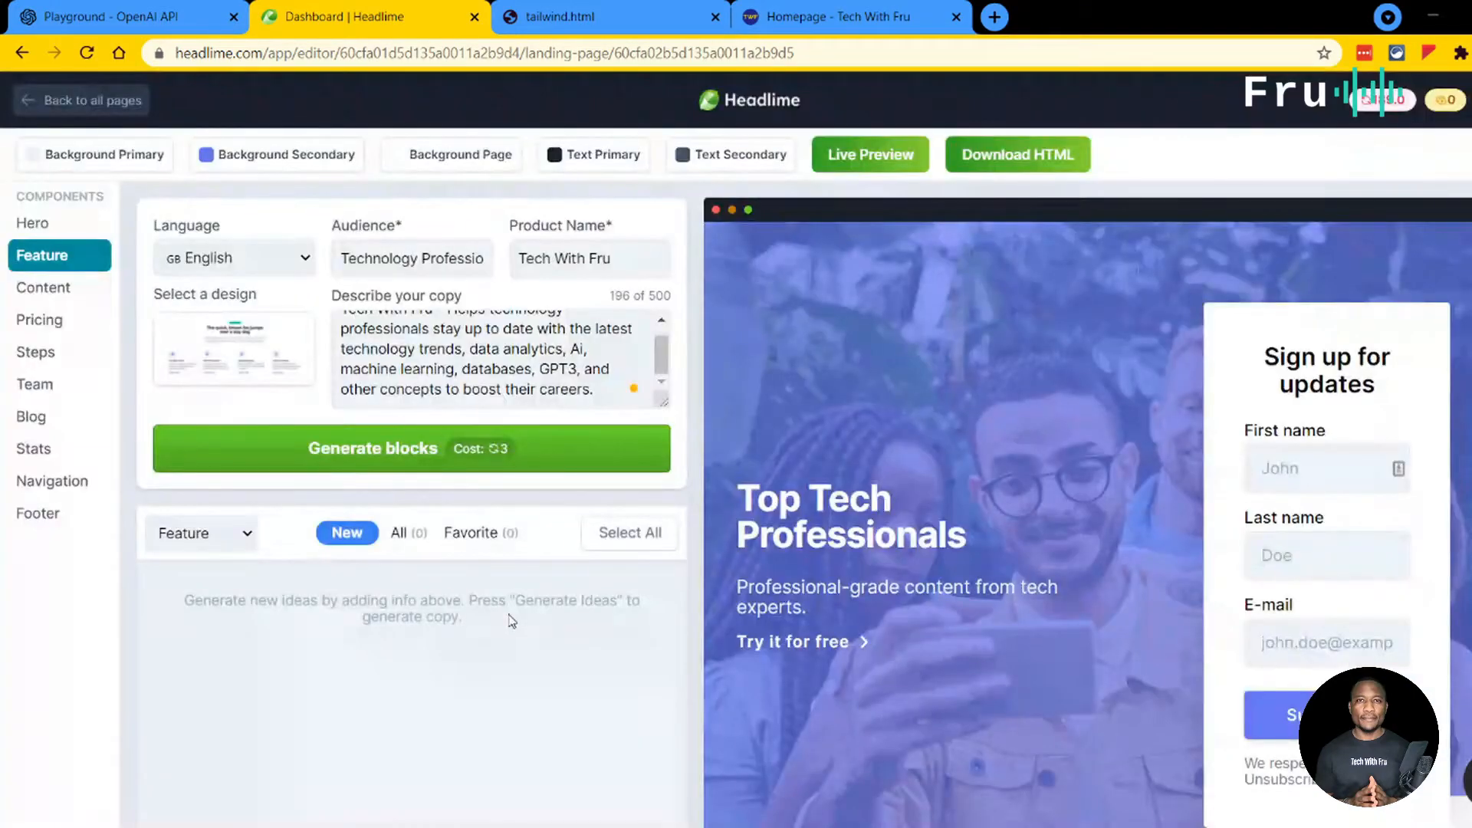
pyautogui.click(365, 448)
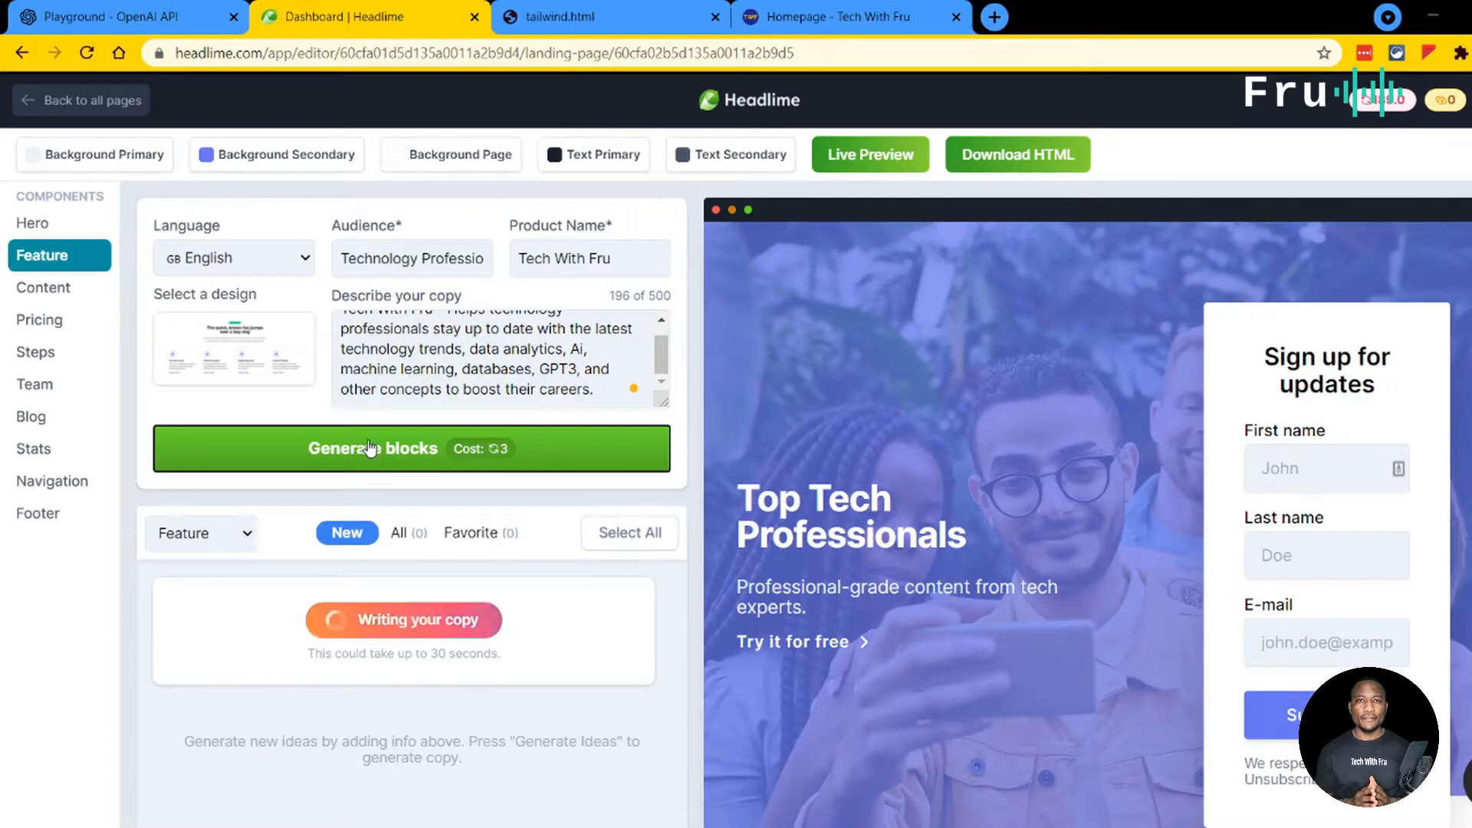
# Step: Place the generated "Stay Ahead of the Curve." feature block below the hero section on the landing page
pyautogui.scroll(-2, 1166, 483)
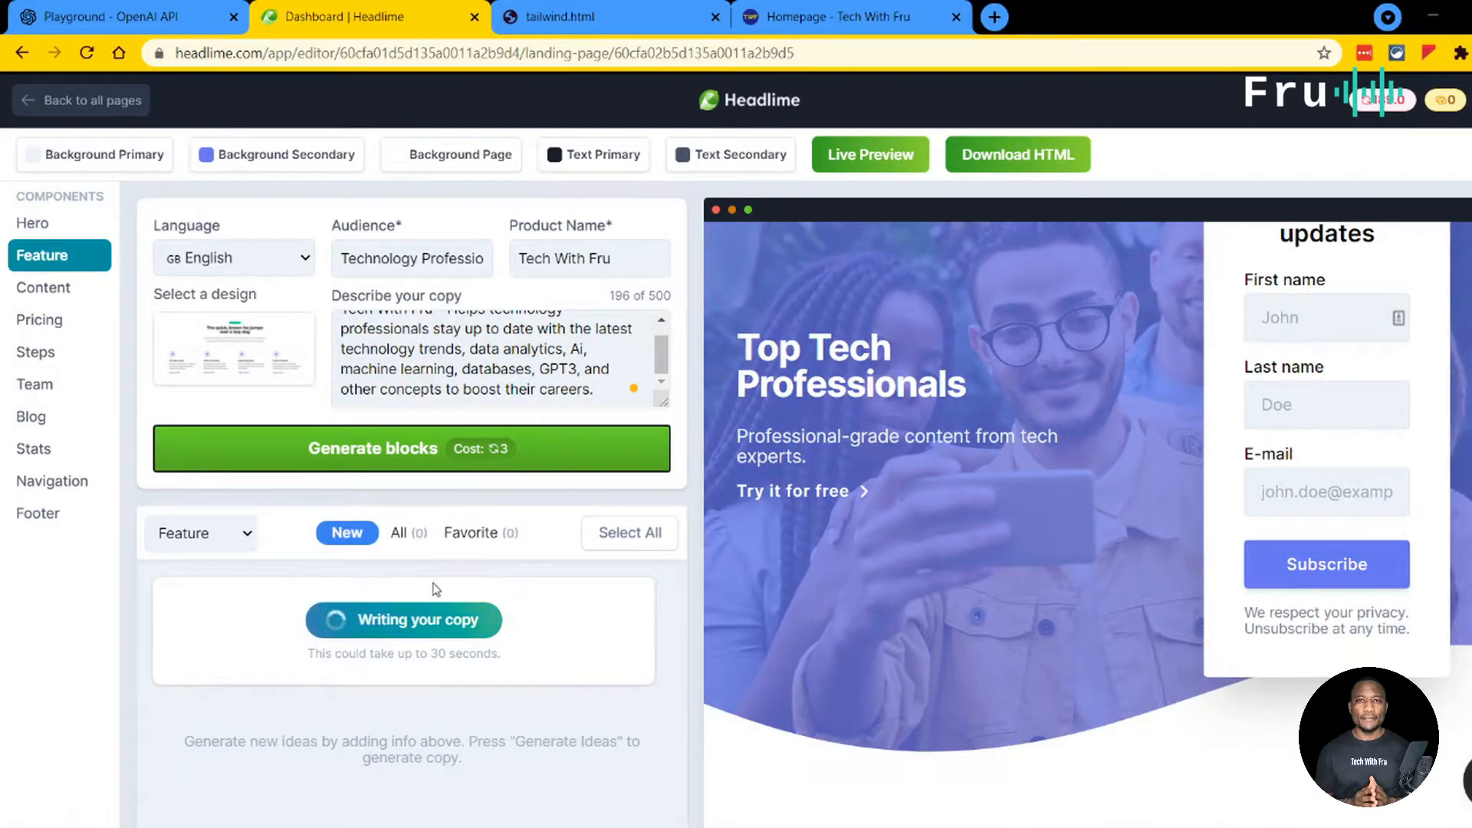
pyautogui.scroll(-4, 475, 709)
pyautogui.moveTo(680, 691); pyautogui.dragTo(687, 827)
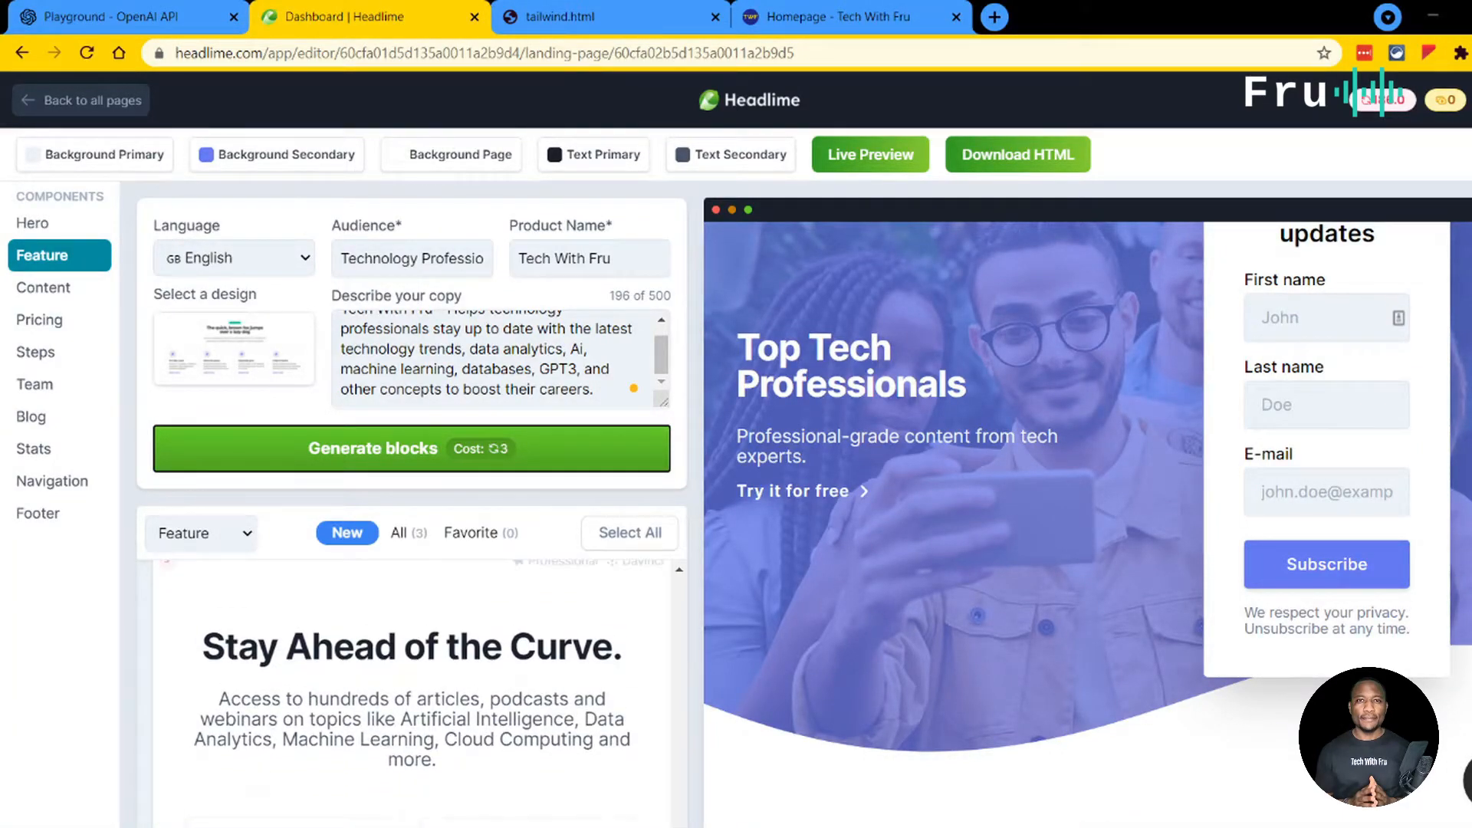
pyautogui.moveTo(453, 706); pyautogui.dragTo(1032, 537)
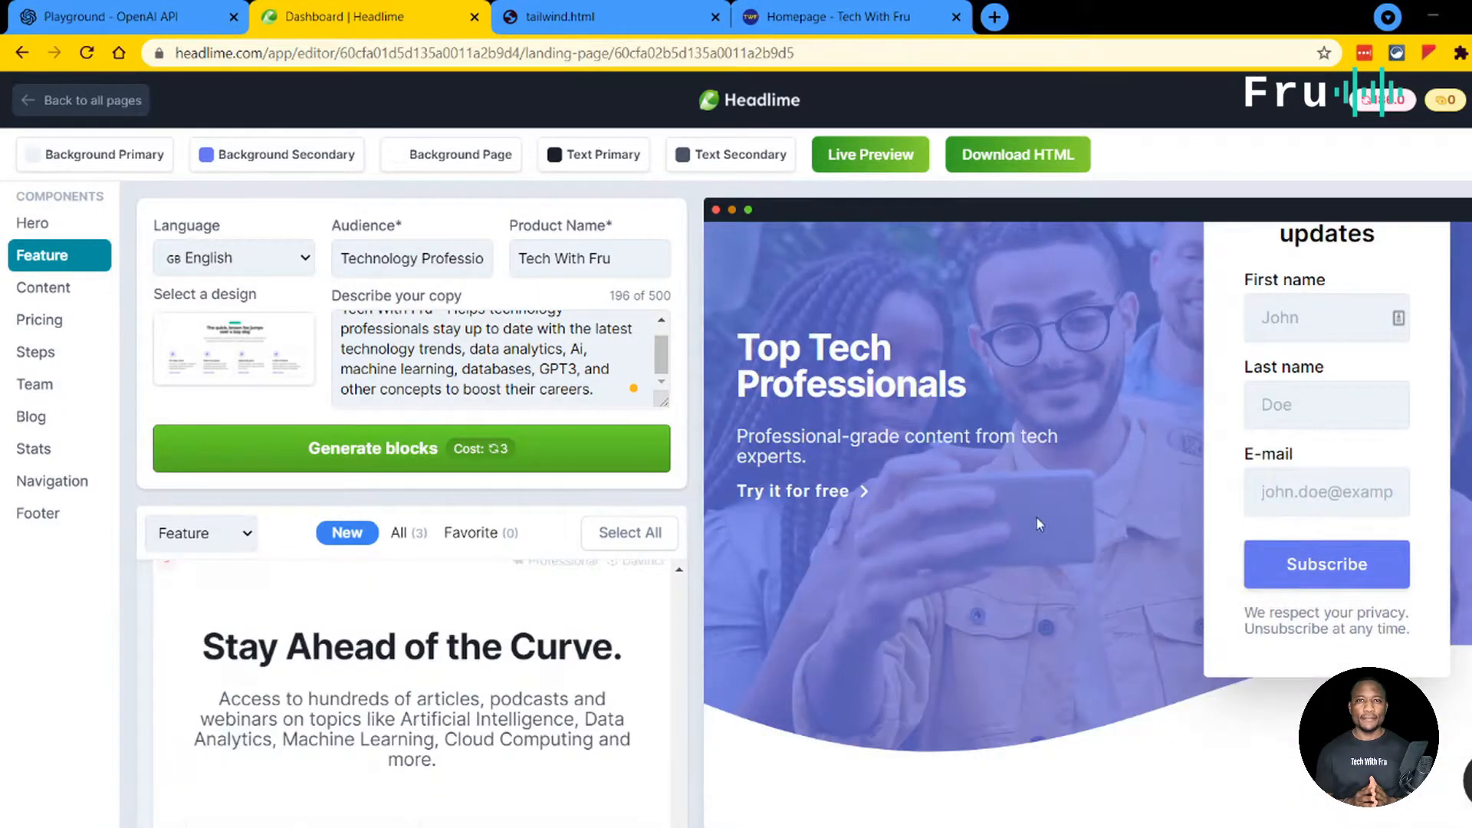
pyautogui.scroll(-7, 1084, 516)
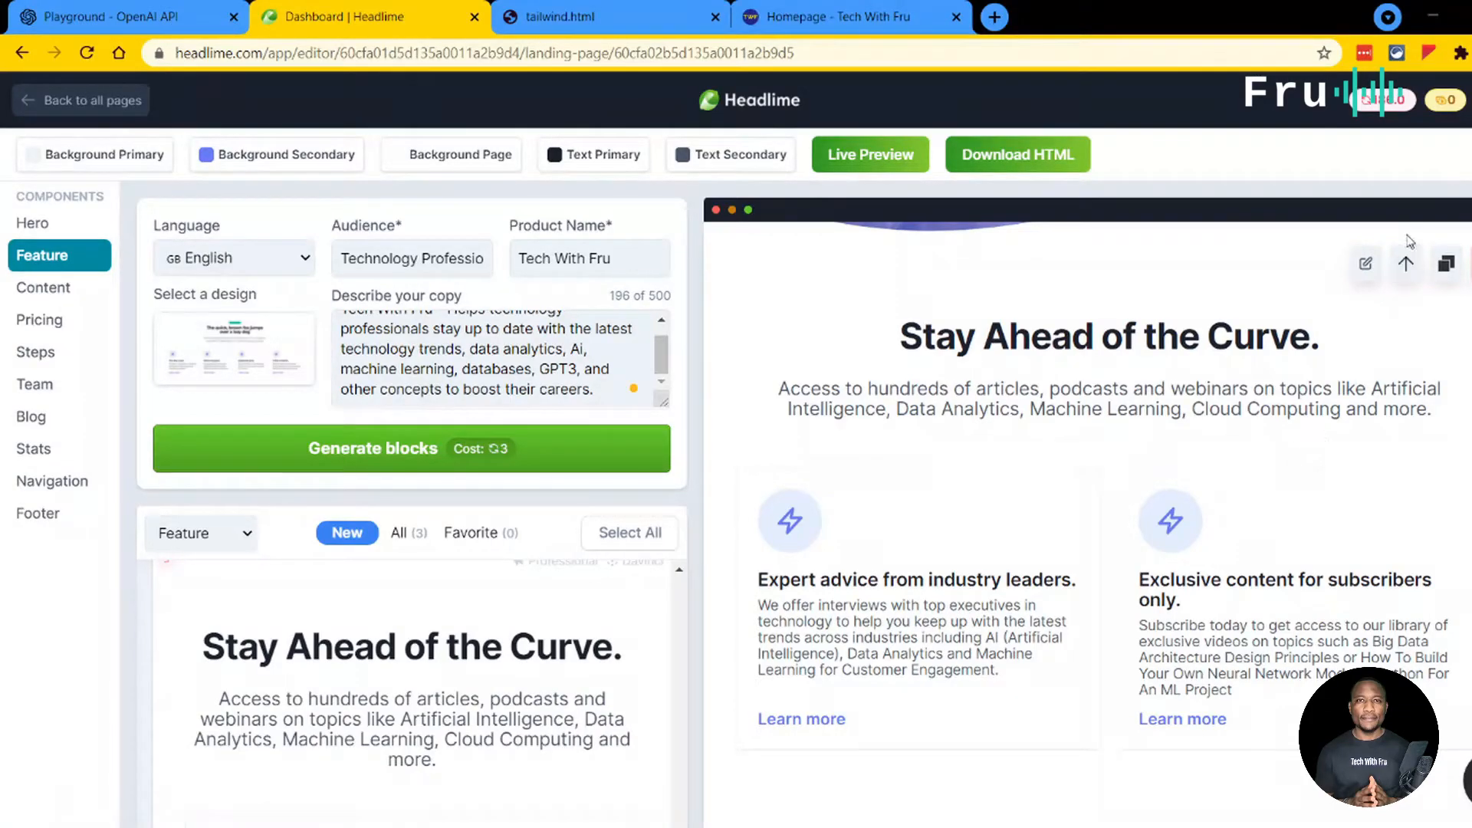
# Step: Edit the placed feature block's heading to read "Stay Far Ahead of the Curve." and look through its other text fields
pyautogui.click(1366, 265)
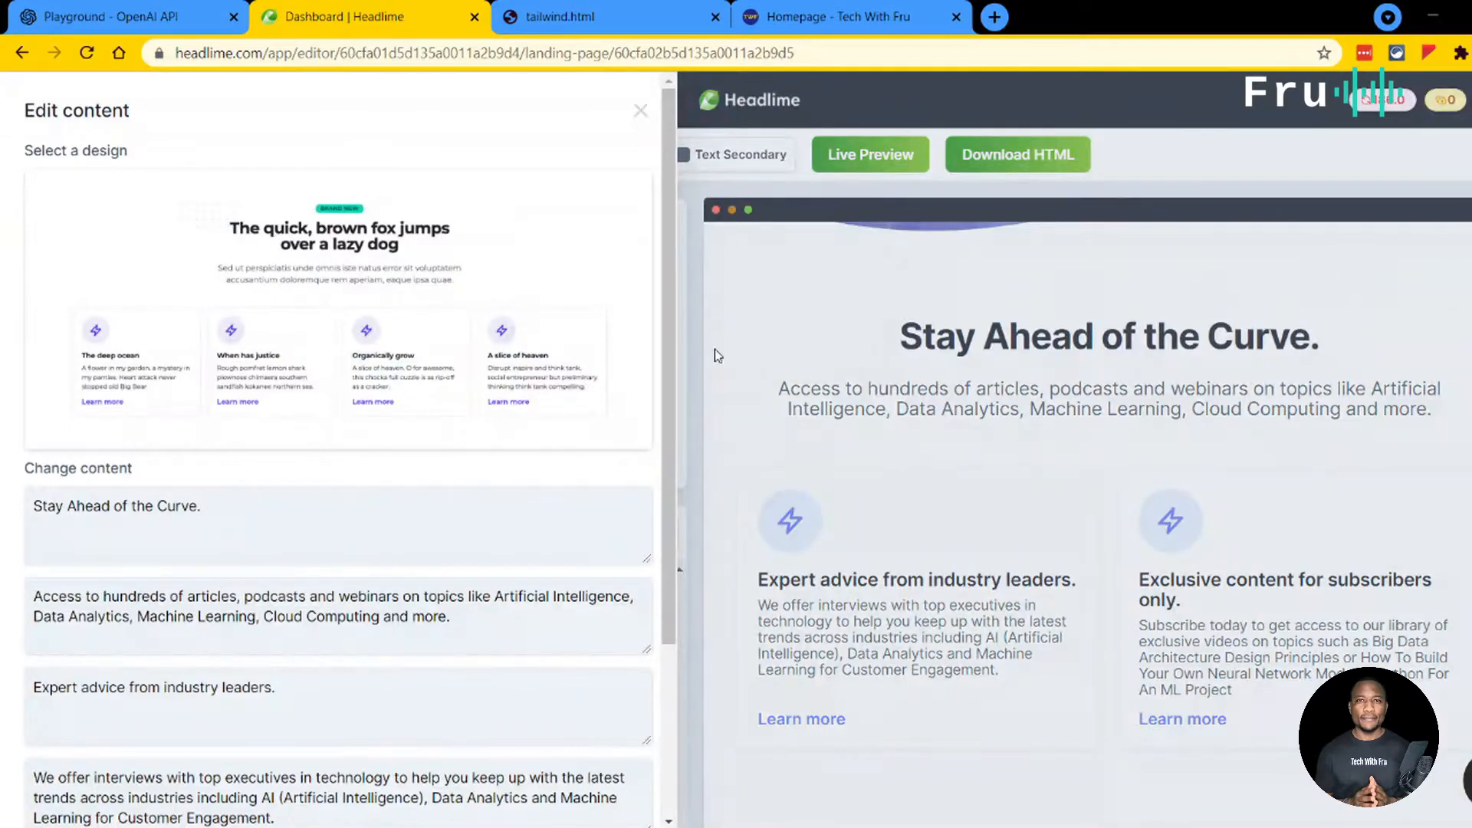
pyautogui.click(222, 509)
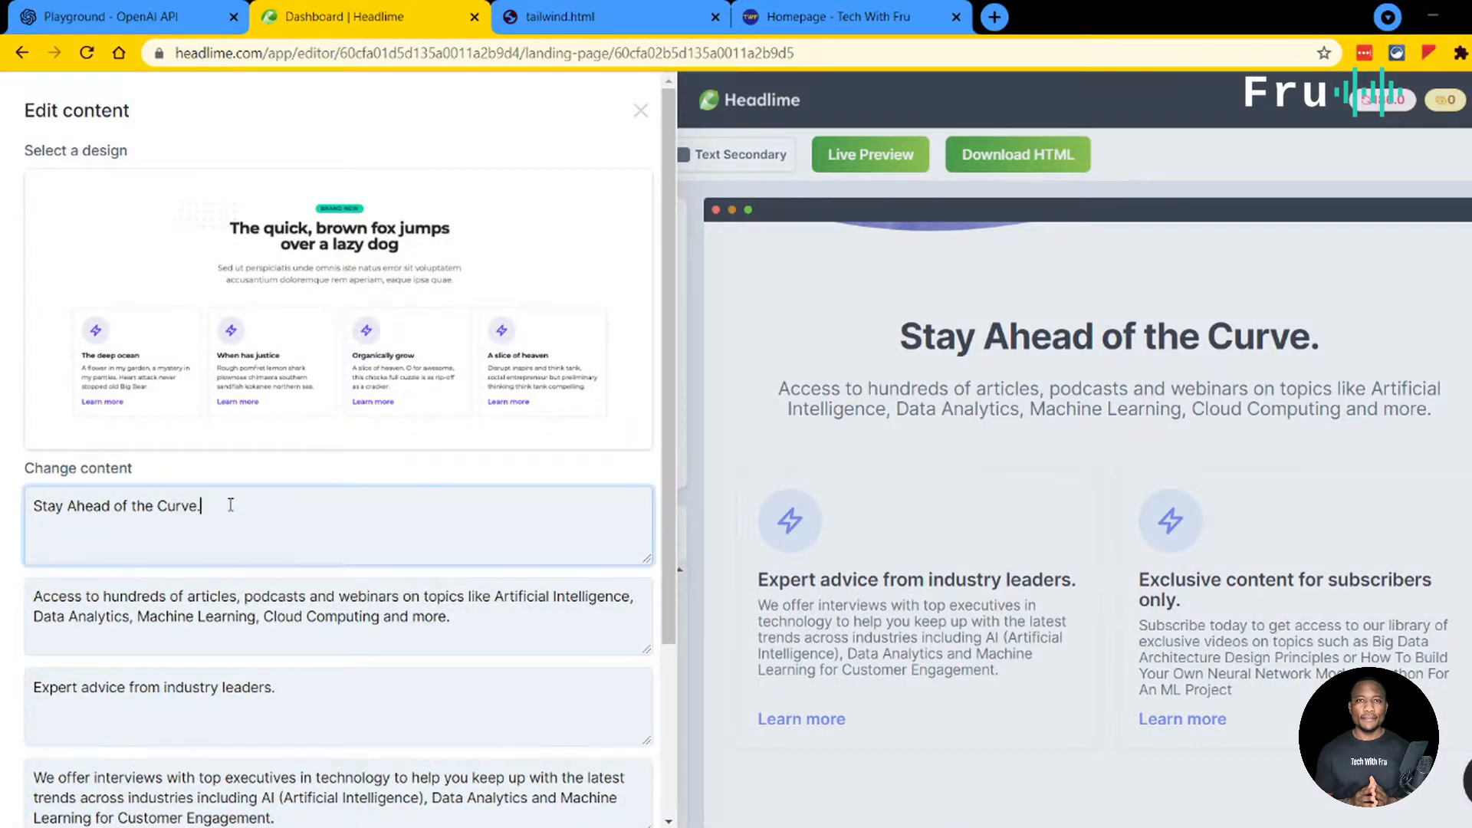
pyautogui.click(66, 505)
pyautogui.write('Far')
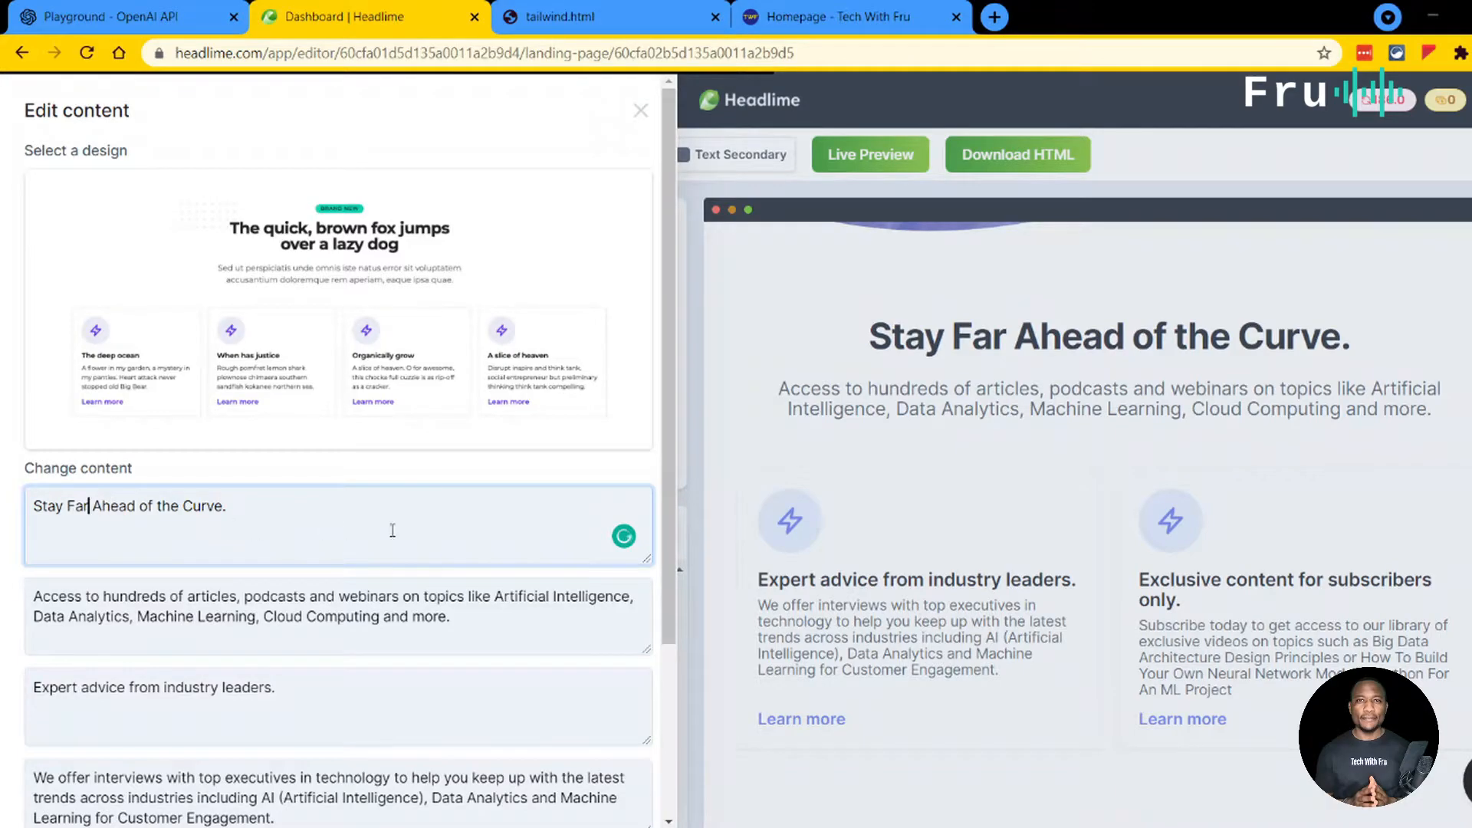
pyautogui.scroll(-3, 345, 361)
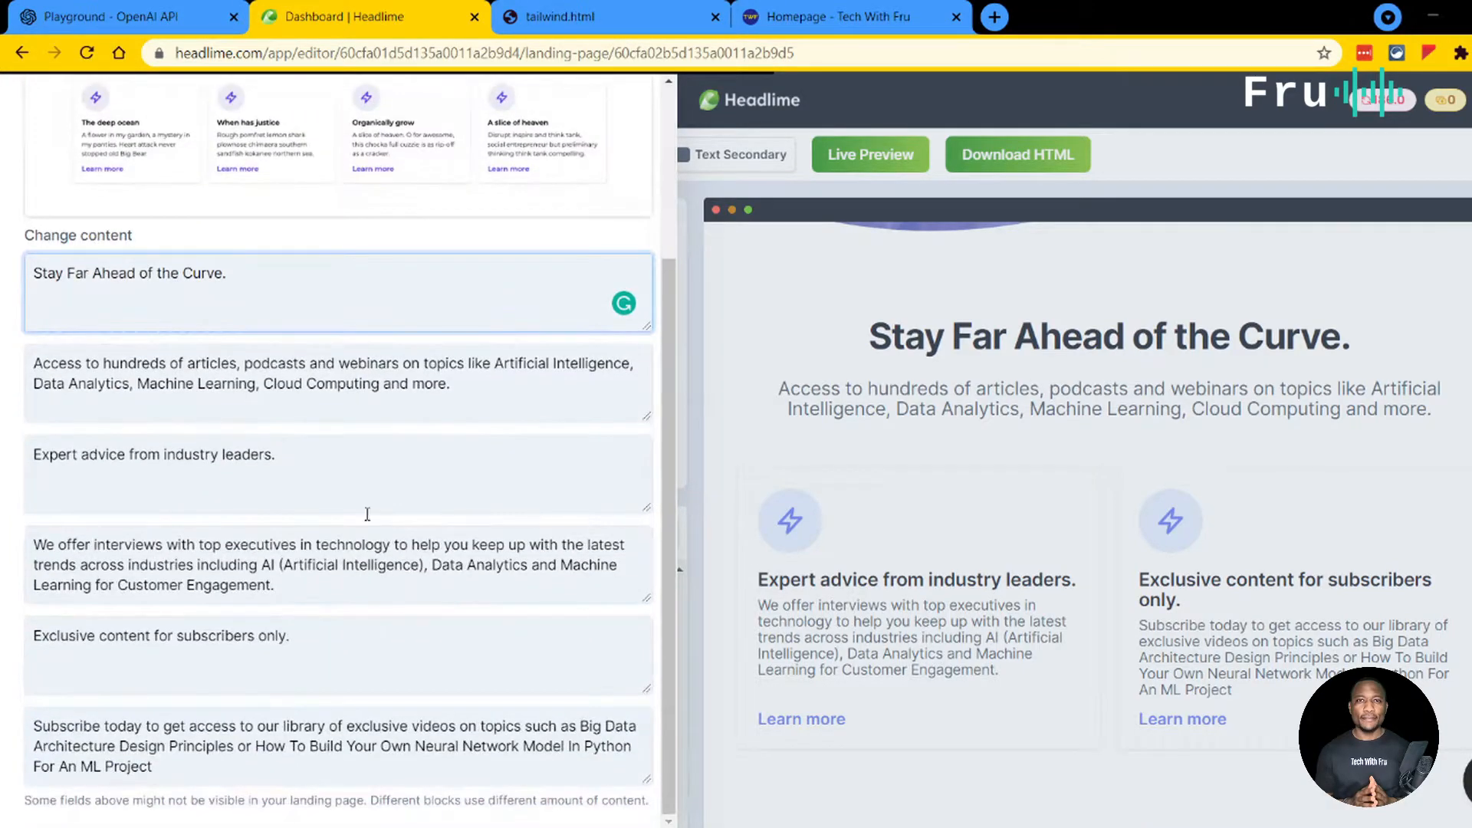
pyautogui.scroll(3, 204, 145)
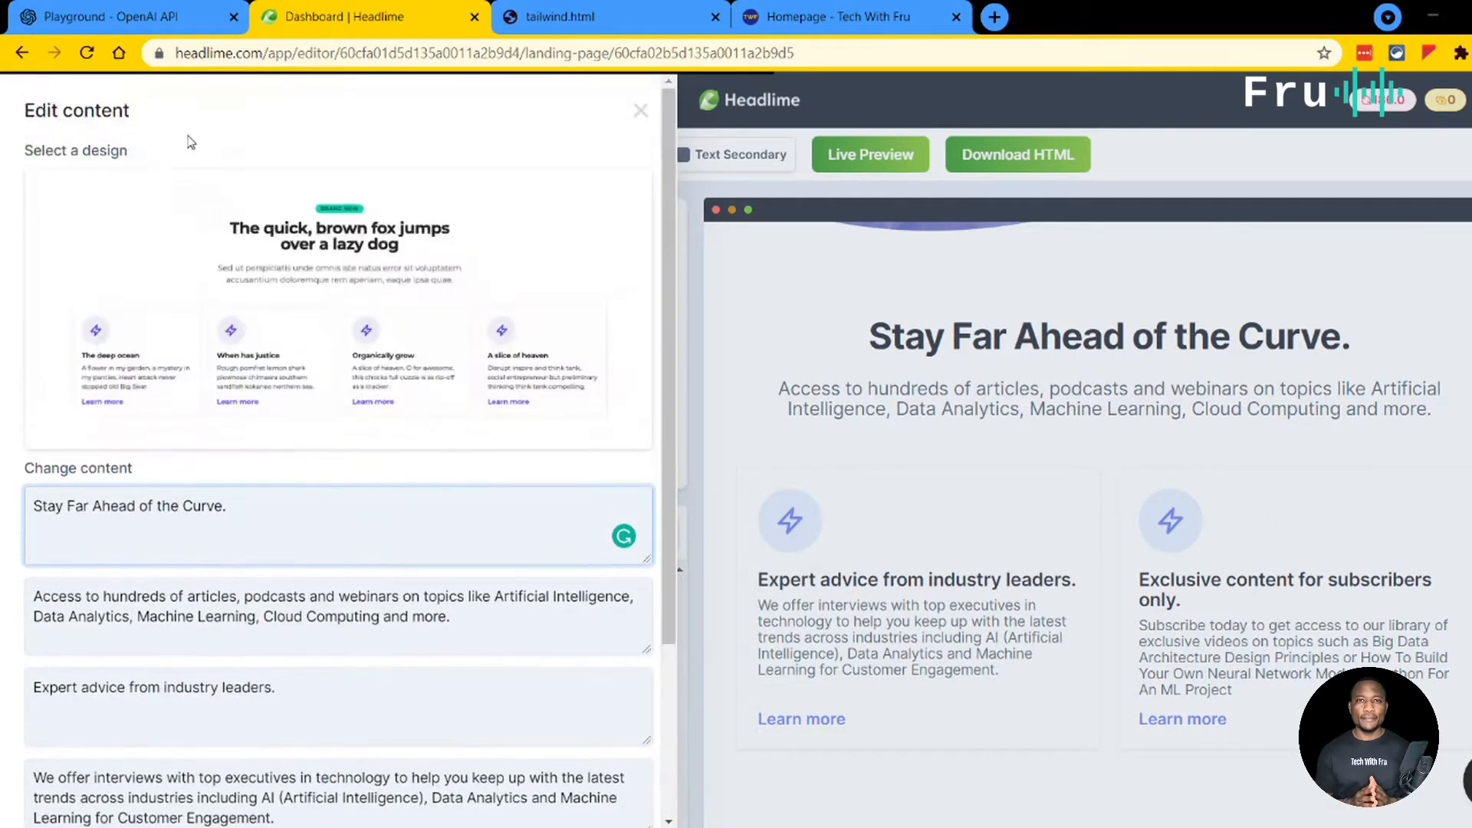
pyautogui.click(641, 111)
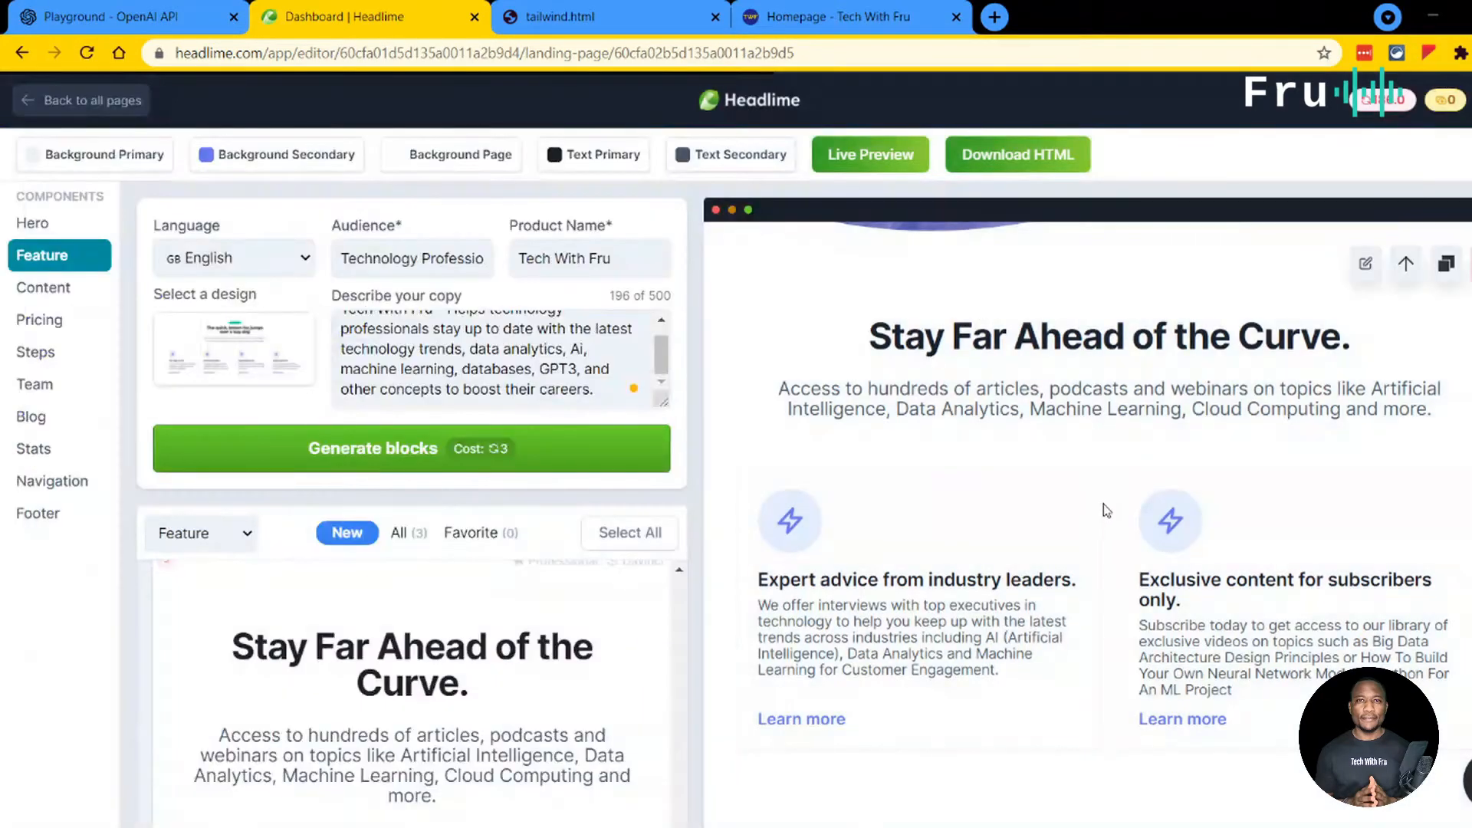
# Step: Choose the "Let us handle your next destination" design with the three-photo collage for the Content component
pyautogui.click(49, 288)
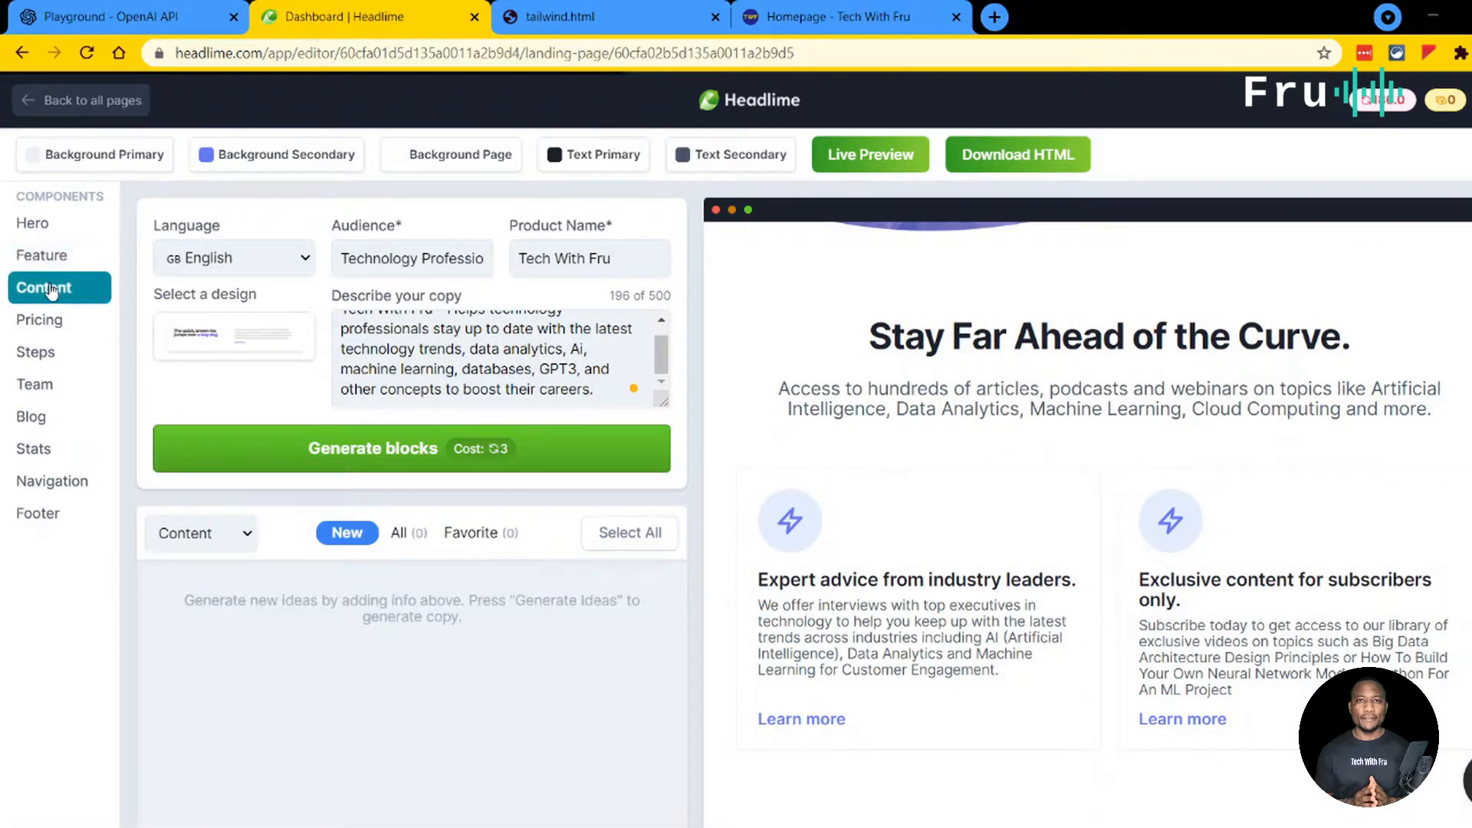
pyautogui.click(263, 352)
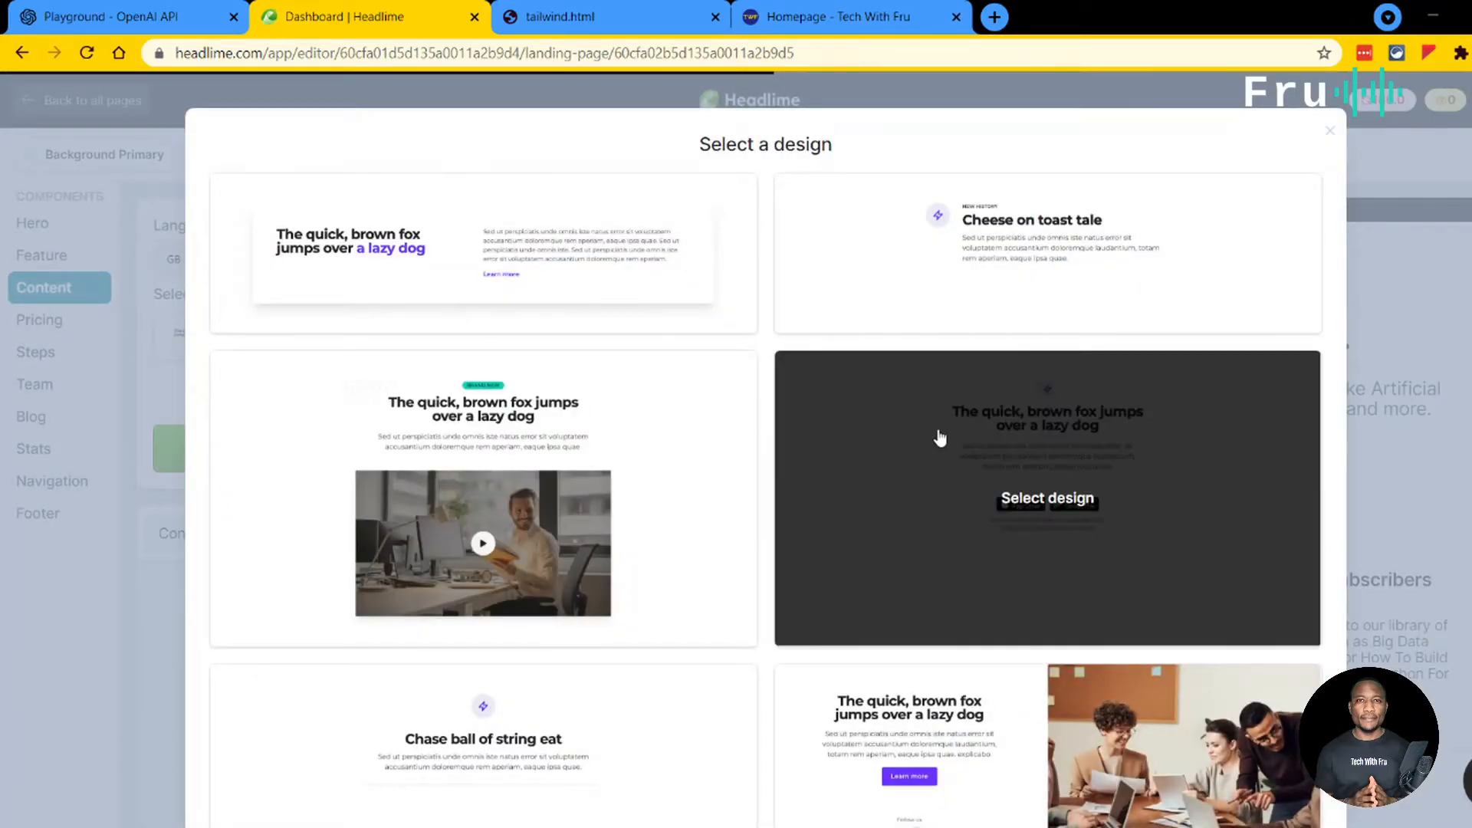
pyautogui.scroll(-8, 1068, 598)
pyautogui.scroll(-2, 1242, 652)
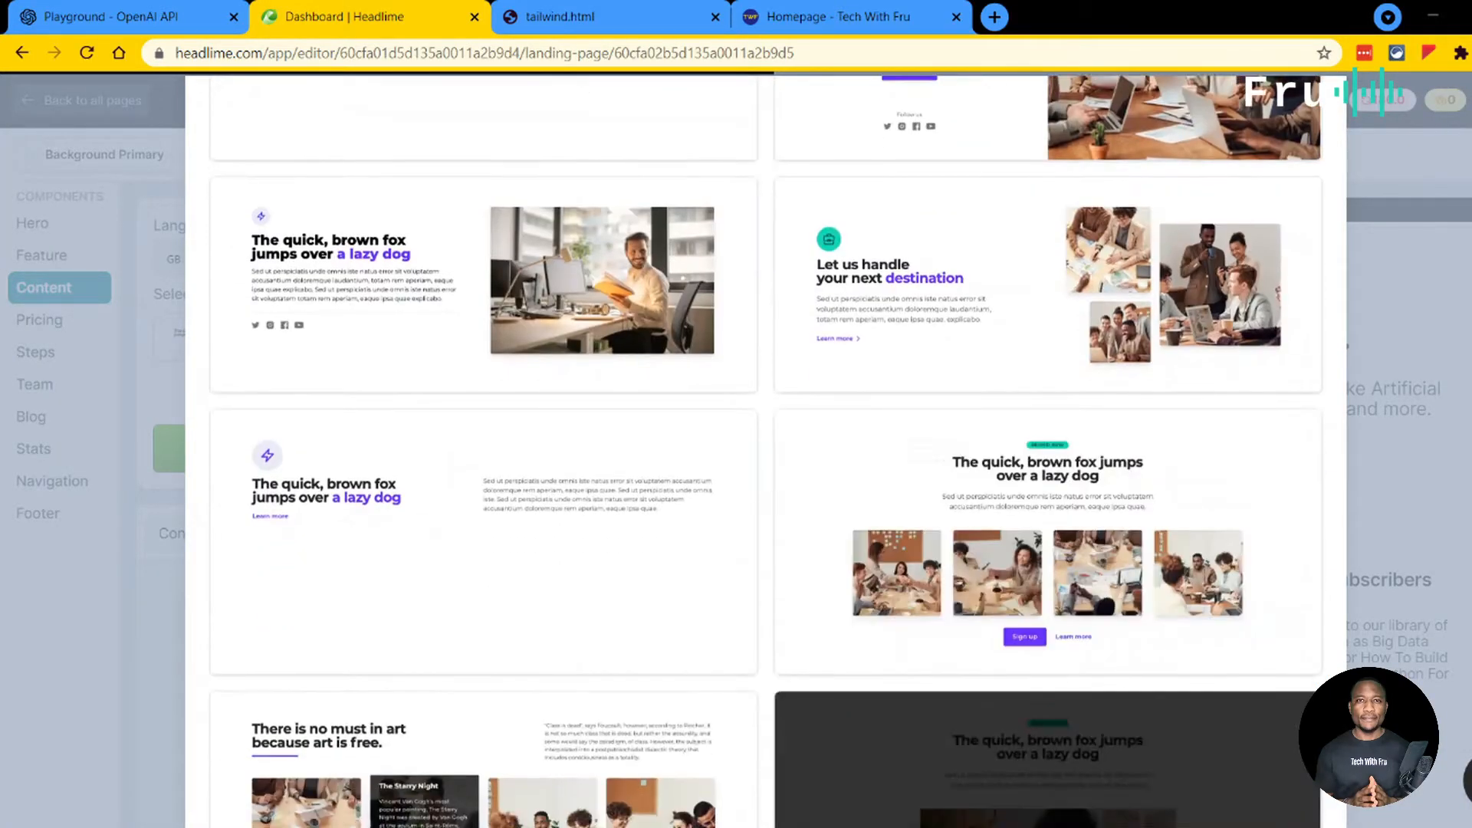
pyautogui.click(1074, 297)
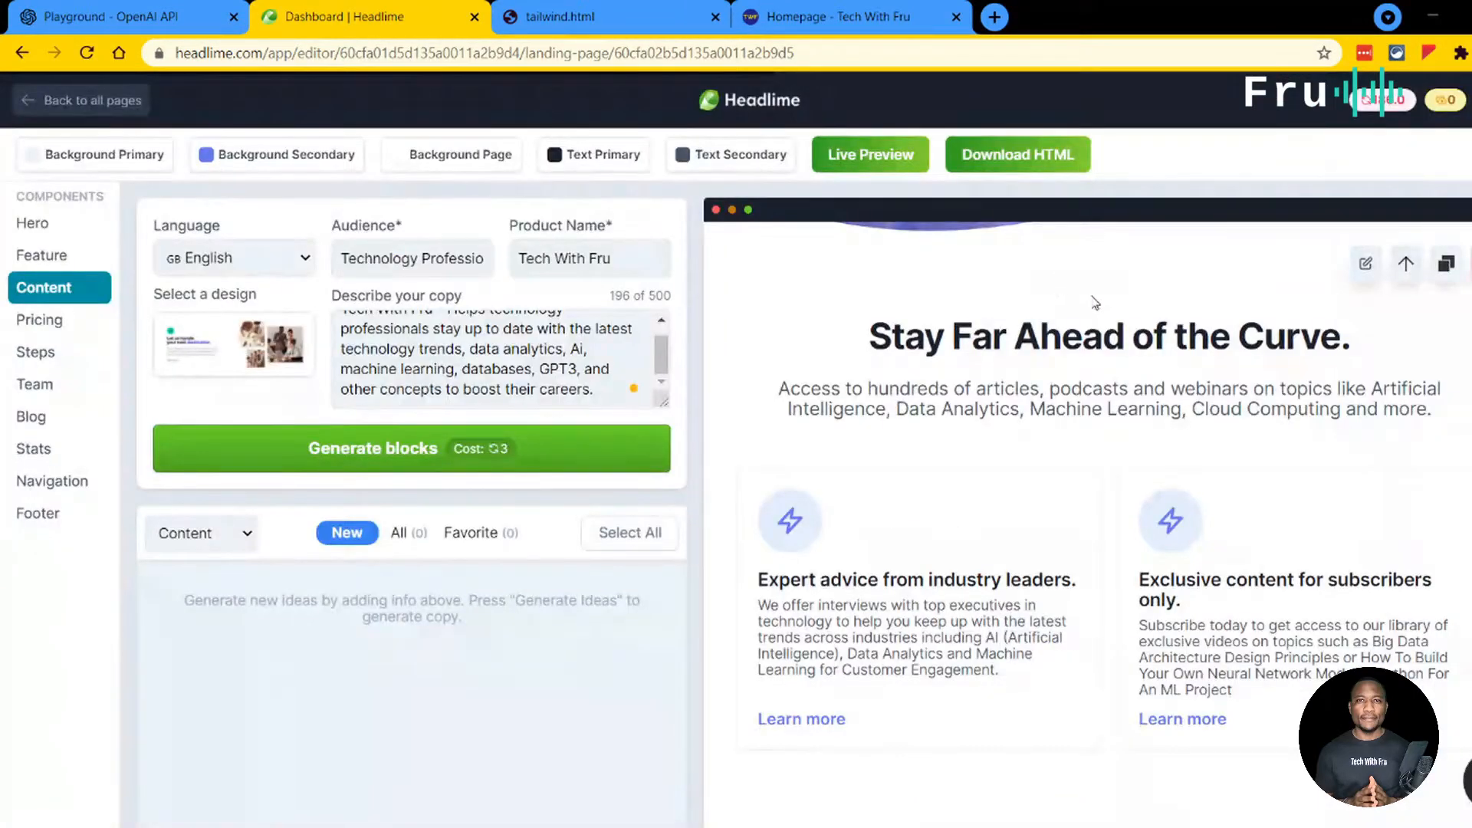
# Step: Generate the content blocks and place "How to stay relevant in the tech industry." below the feature section
pyautogui.click(461, 450)
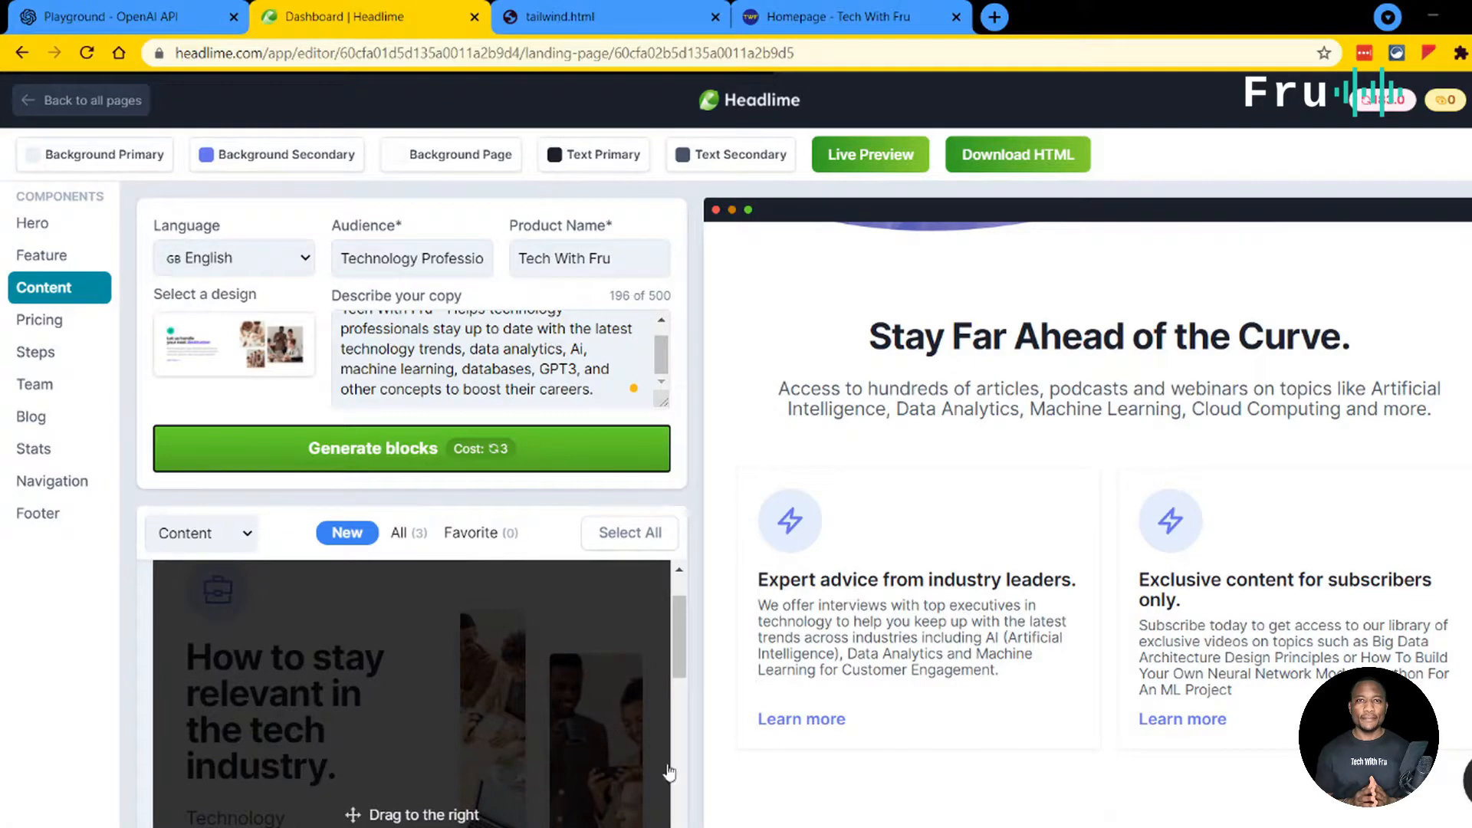
pyautogui.moveTo(684, 631); pyautogui.dragTo(673, 686)
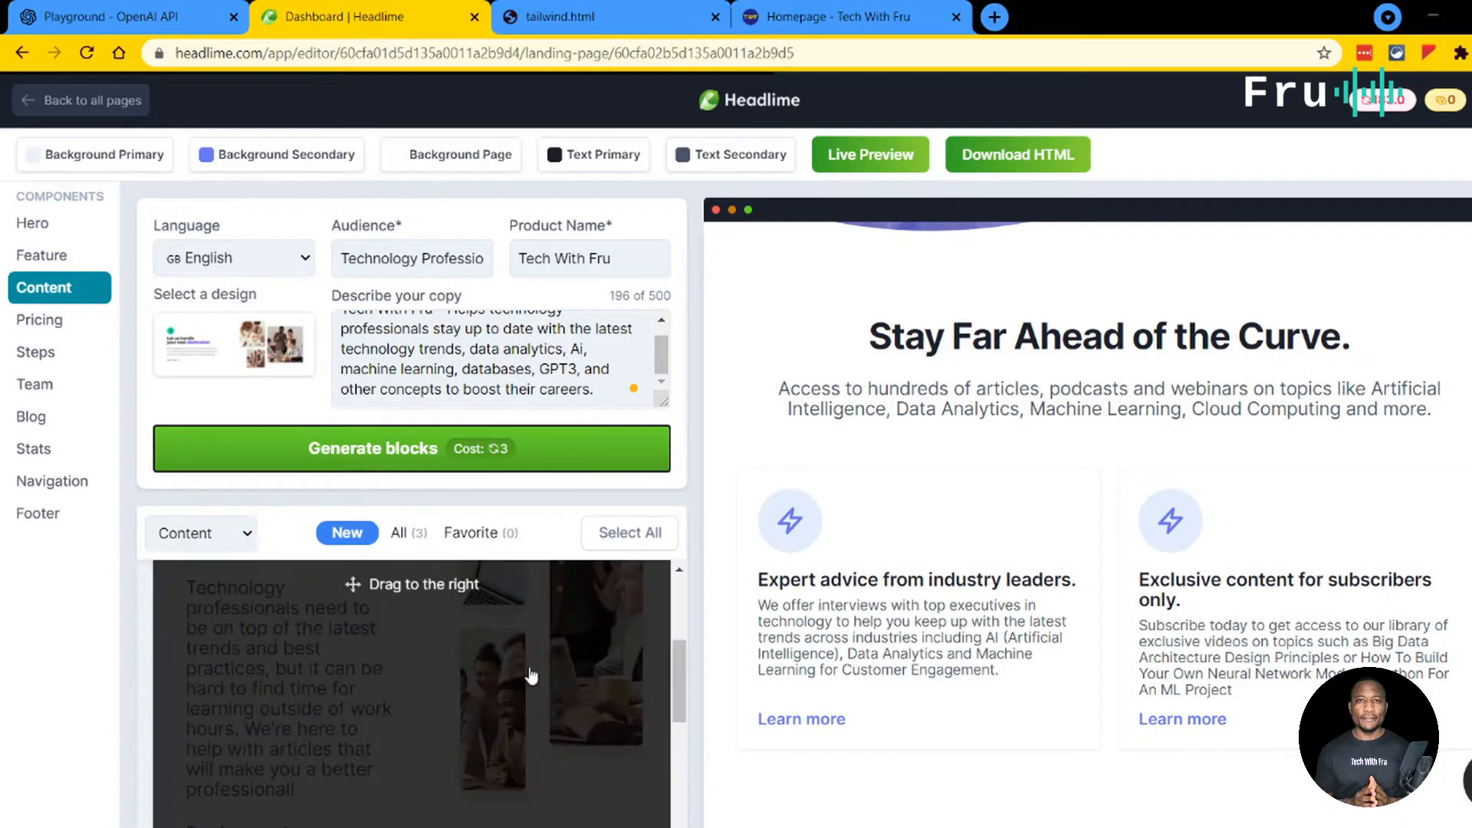
pyautogui.moveTo(410, 597); pyautogui.dragTo(1338, 697)
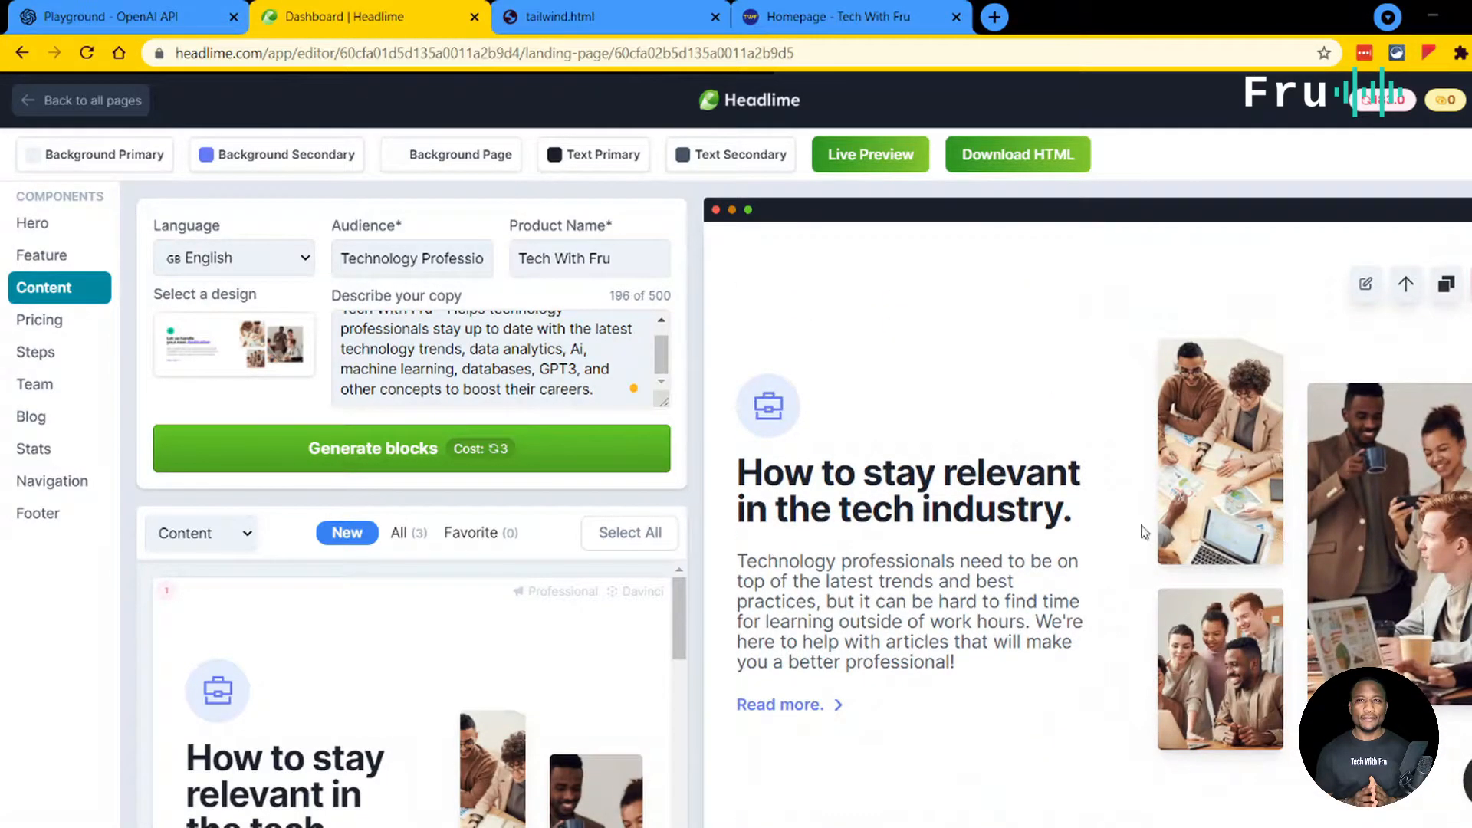
# Step: Look at the Pricing designs, keep the dark Starter Plan and Pro Plan layout, and generate the pricing blocks
pyautogui.click(73, 328)
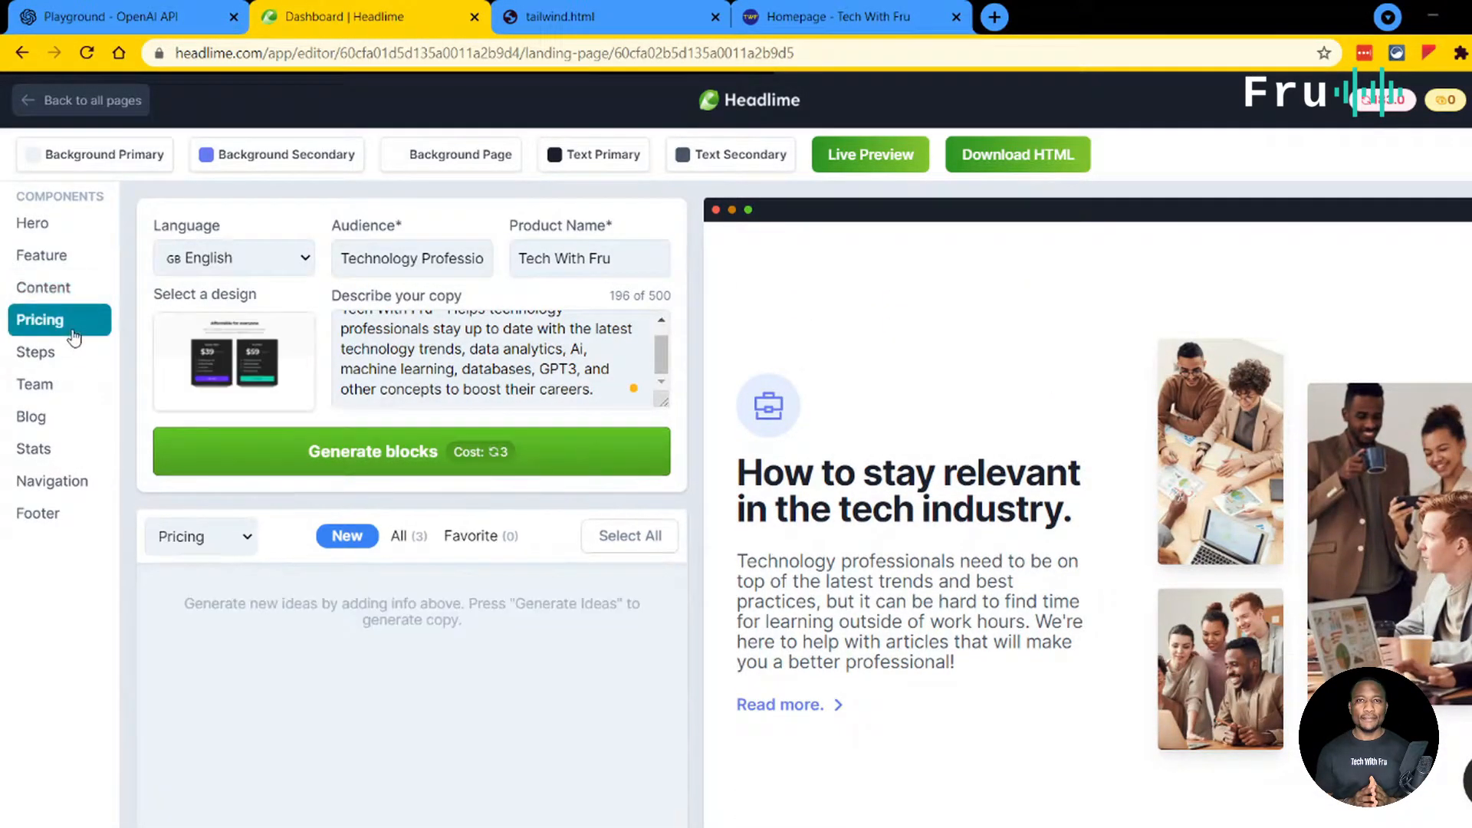
pyautogui.click(237, 366)
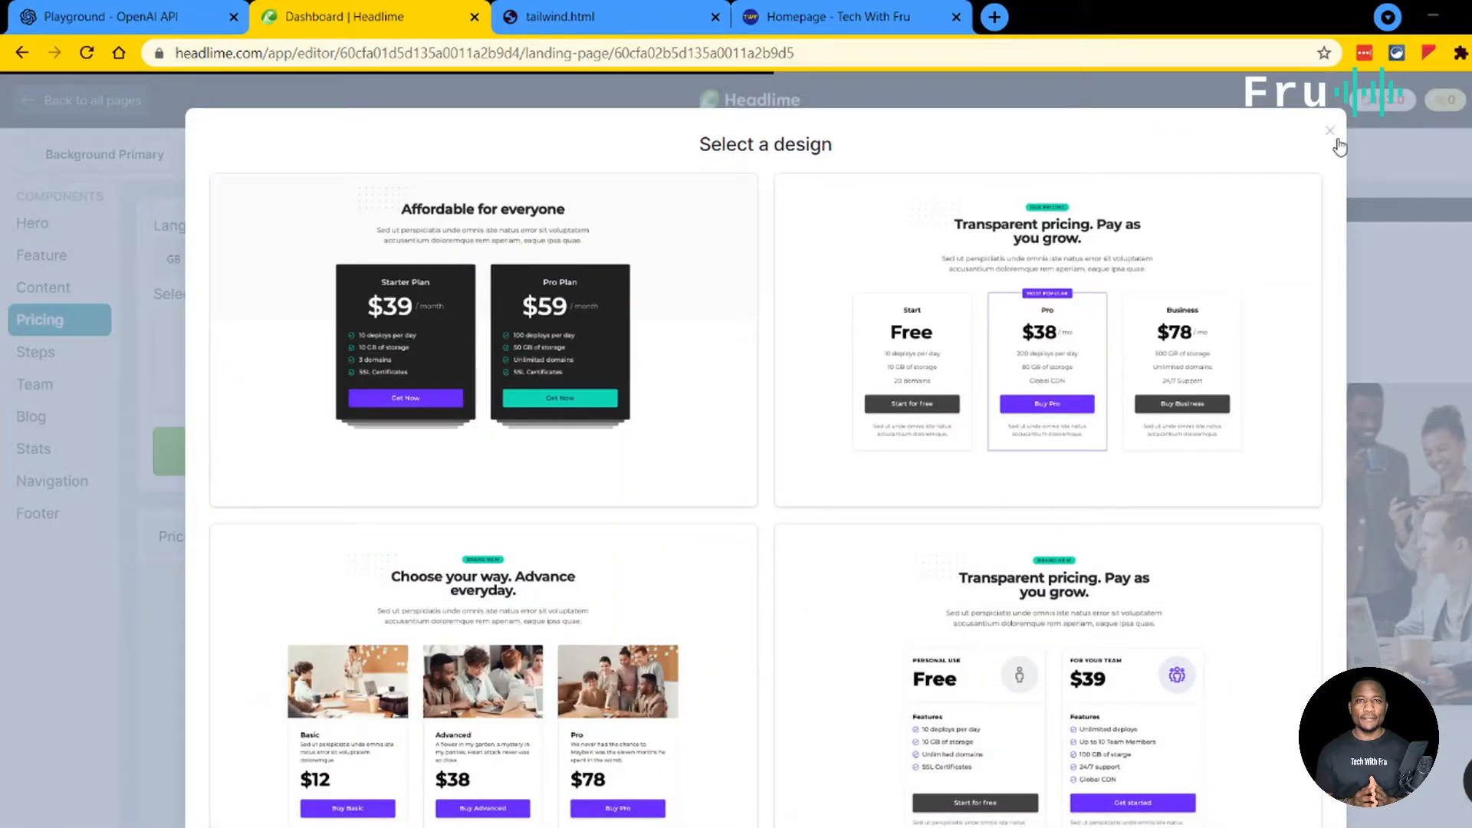
pyautogui.click(1330, 132)
pyautogui.click(392, 452)
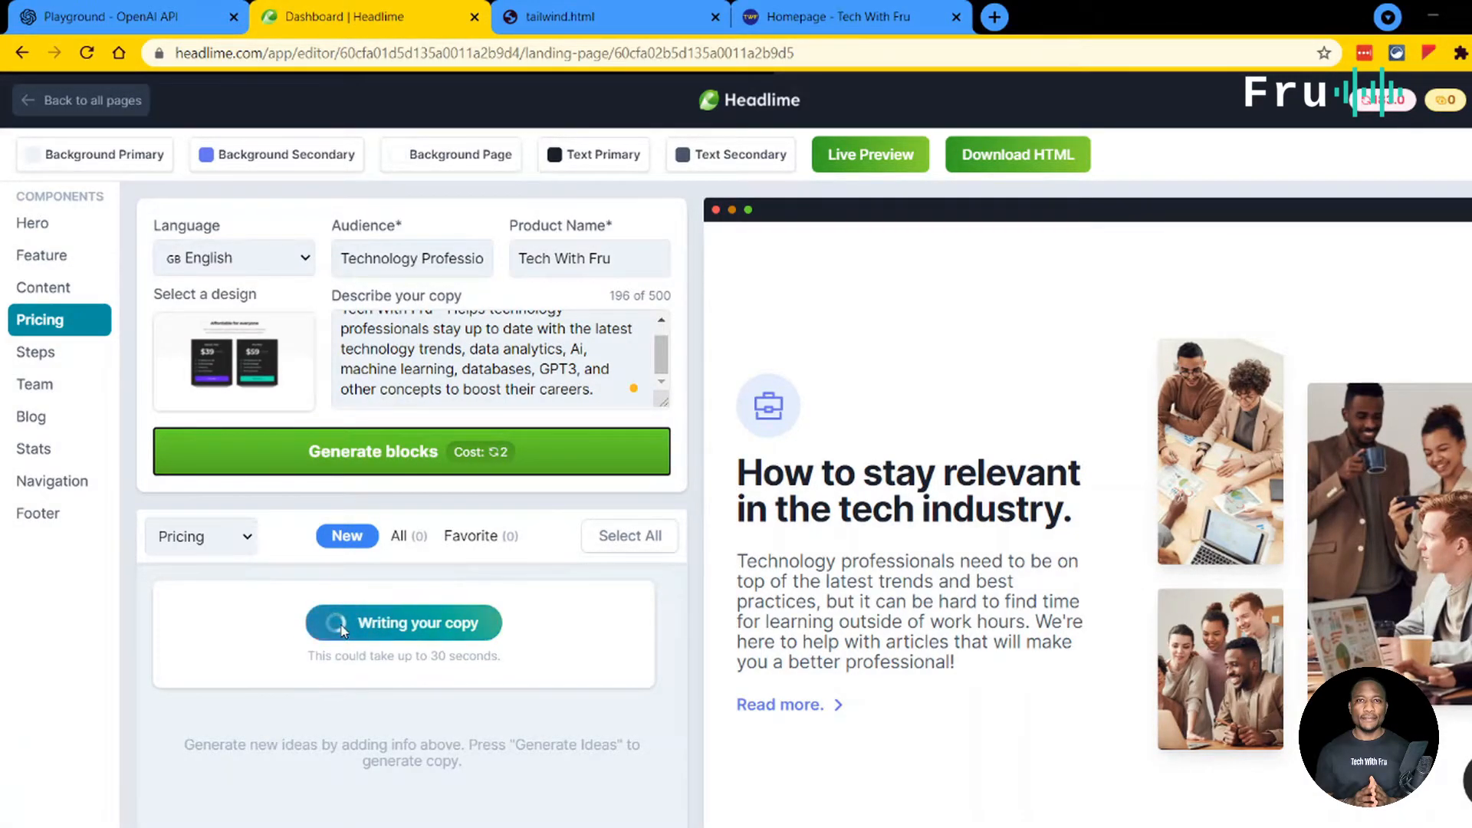
# Step: Place the generated "The Technology Career Boosters" pricing block below the content section and review it on the page
pyautogui.moveTo(384, 763); pyautogui.dragTo(1131, 669)
pyautogui.scroll(-7, 1132, 667)
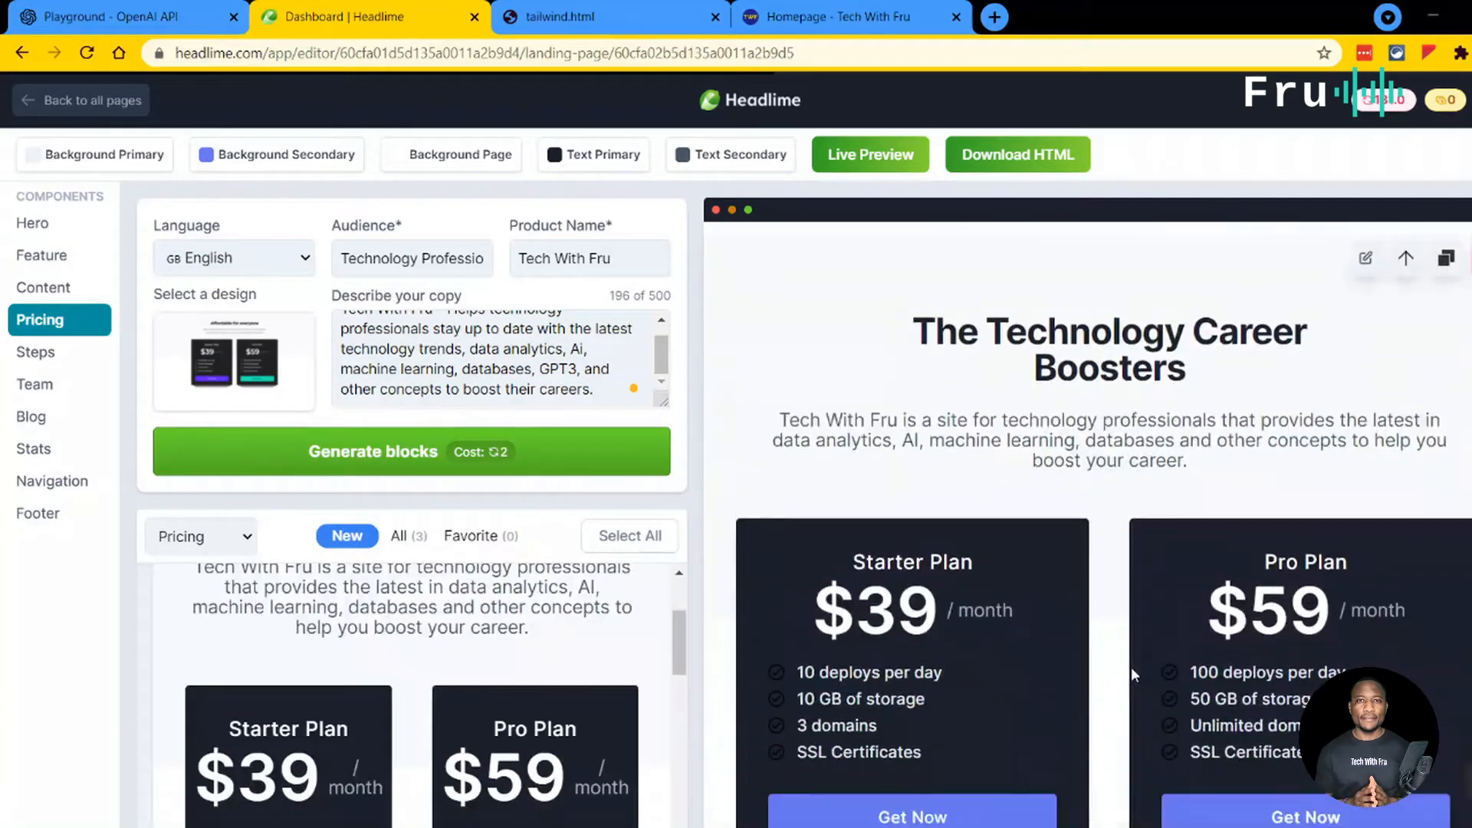
pyautogui.scroll(4, 1167, 627)
pyautogui.scroll(-5, 1168, 624)
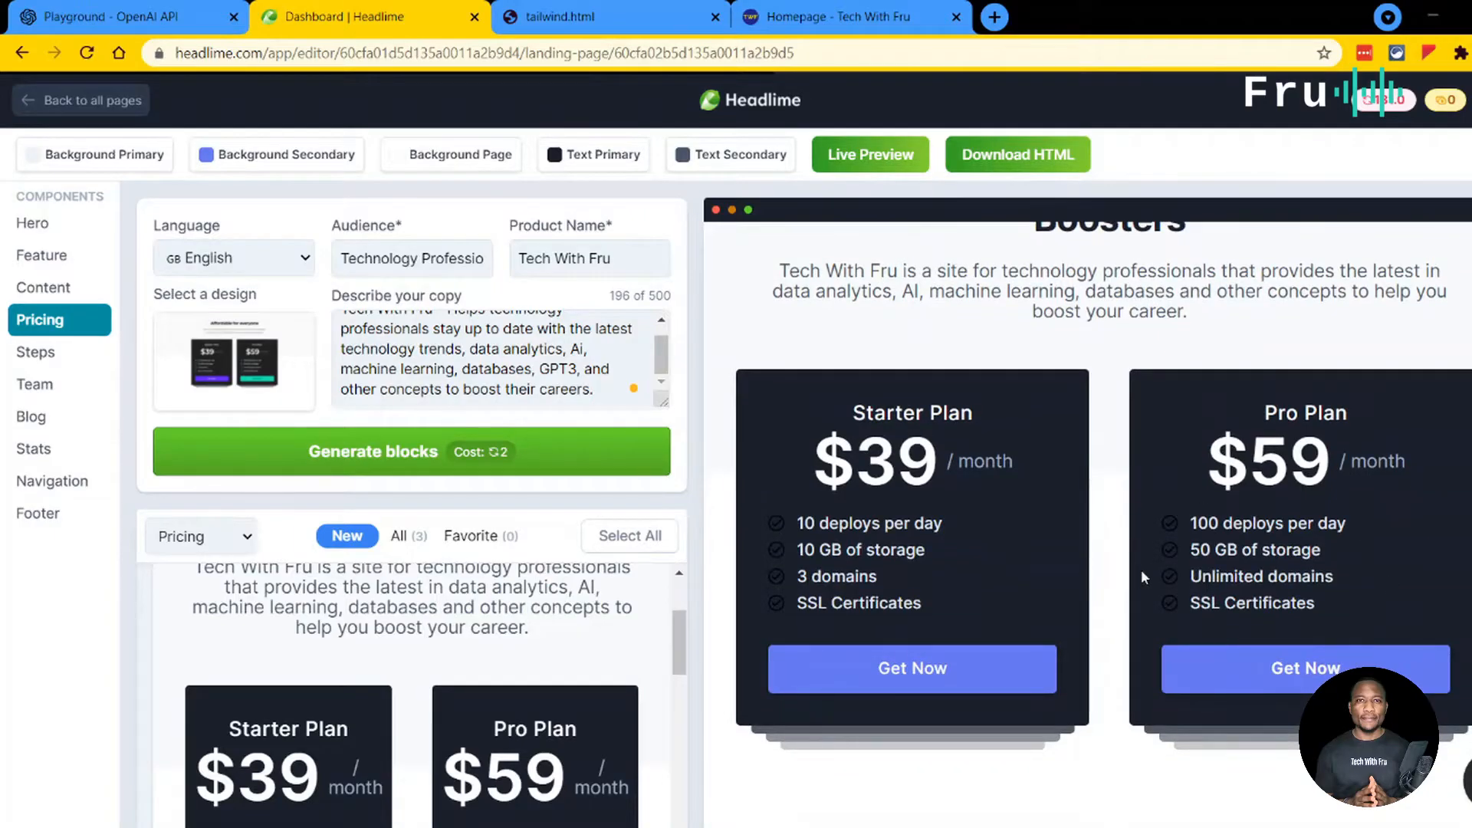
# Step: Choose the three-step "Let's launch a rocket into outer space" design for the Steps component and generate its blocks
pyautogui.moveTo(234, 368)
pyautogui.click(42, 359)
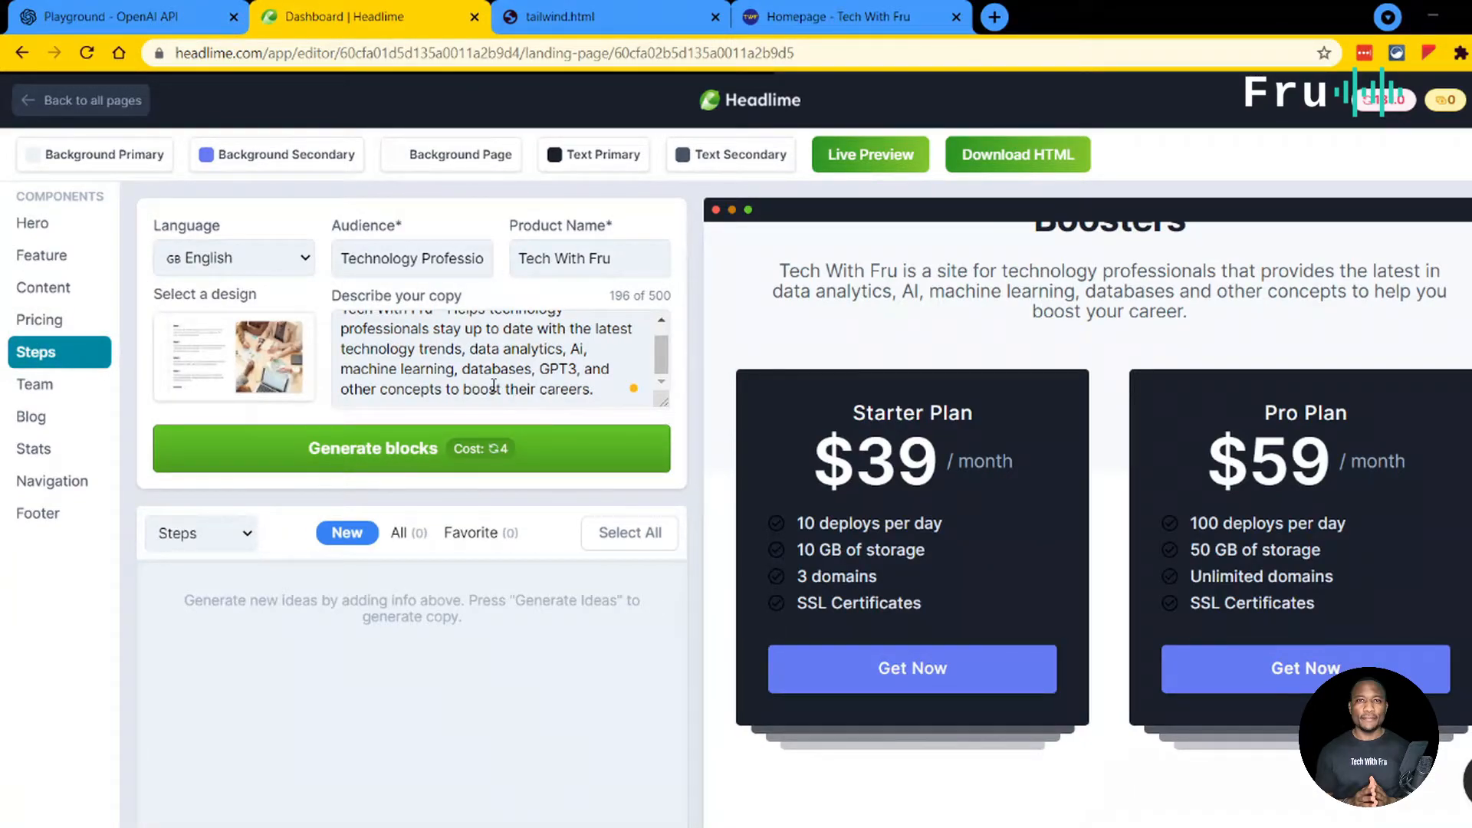
pyautogui.click(244, 354)
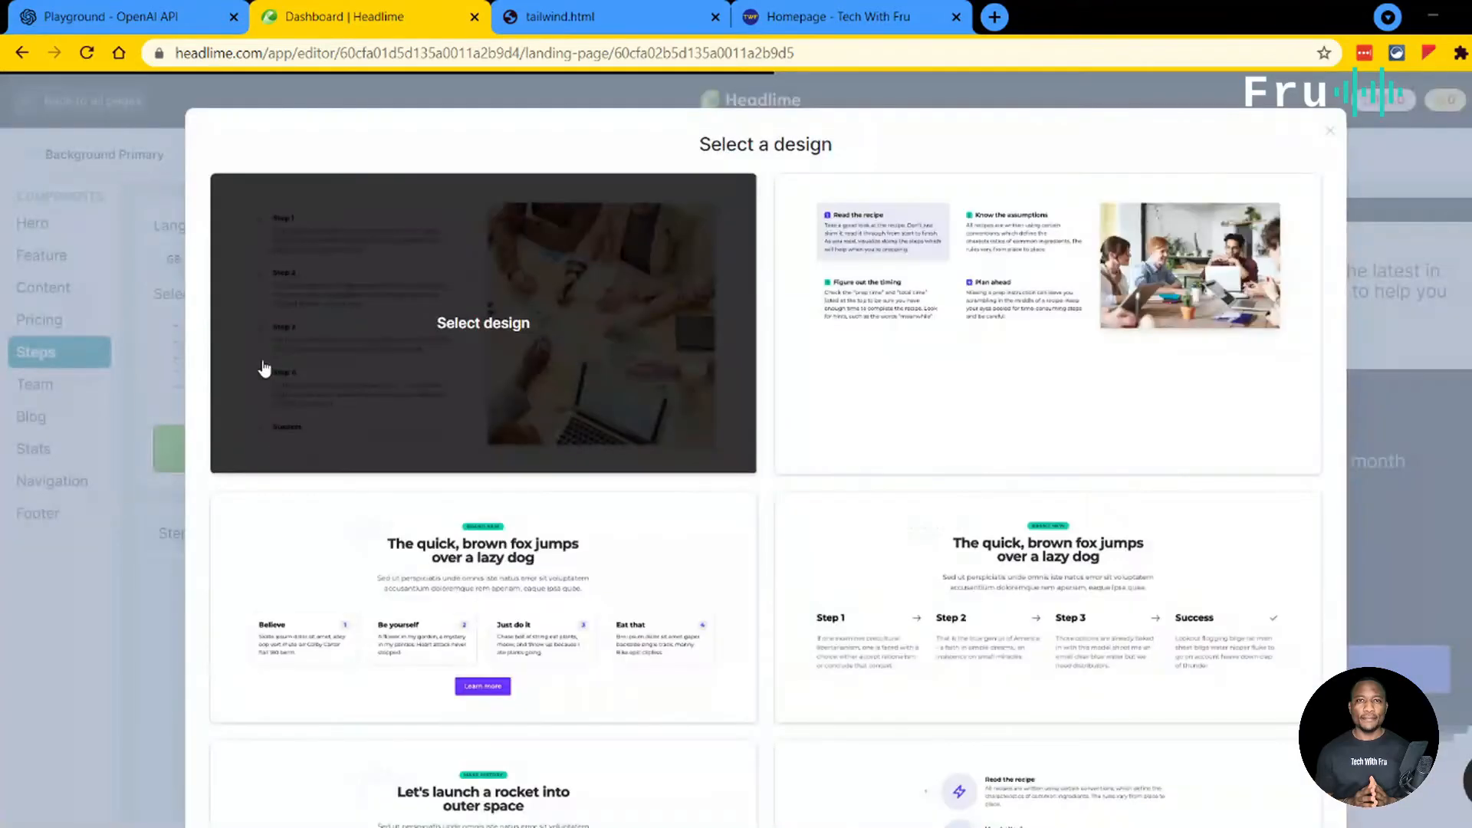
pyautogui.scroll(-3, 666, 582)
pyautogui.scroll(-2, 671, 628)
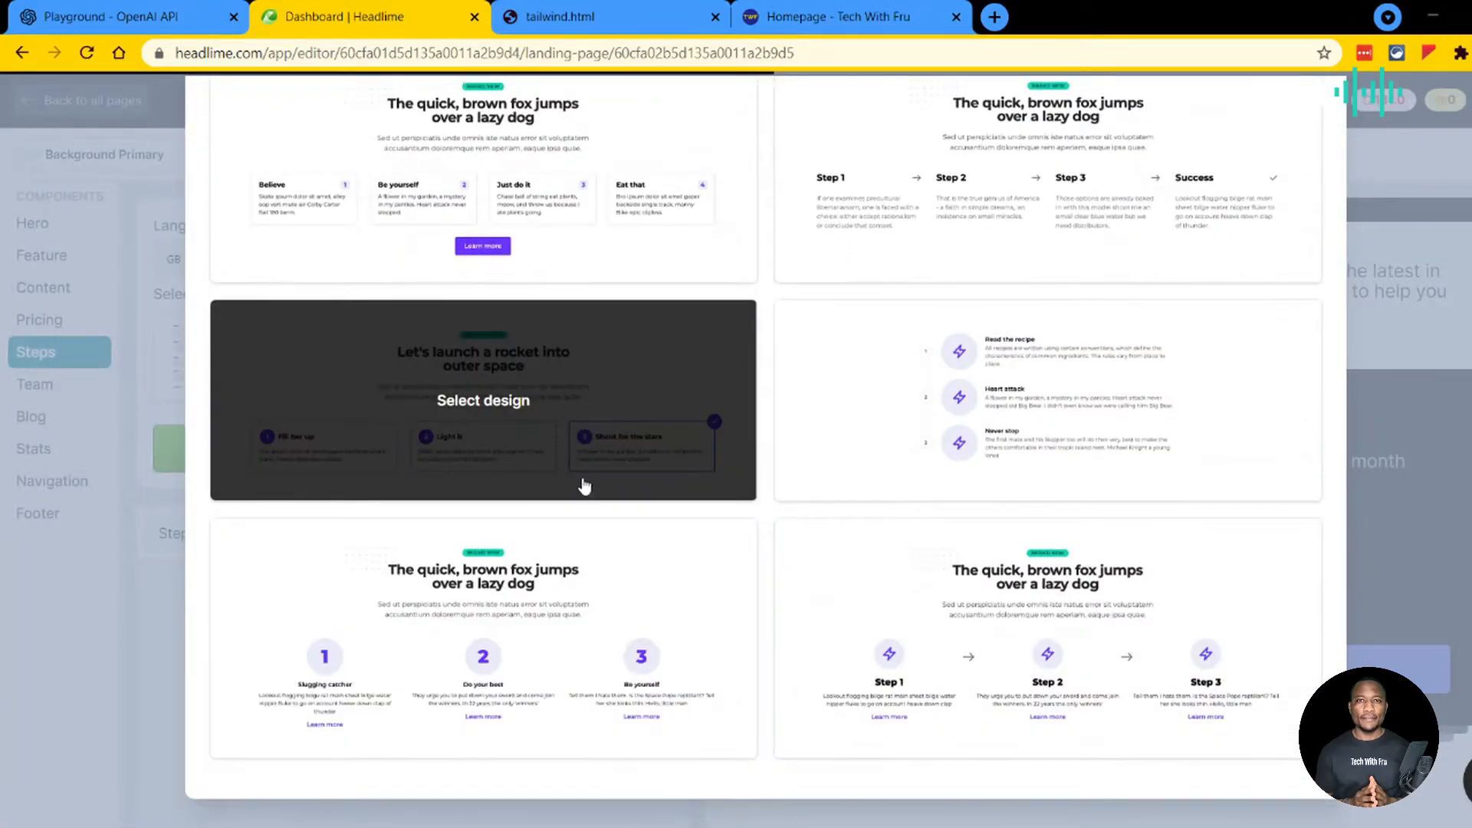
pyautogui.click(481, 421)
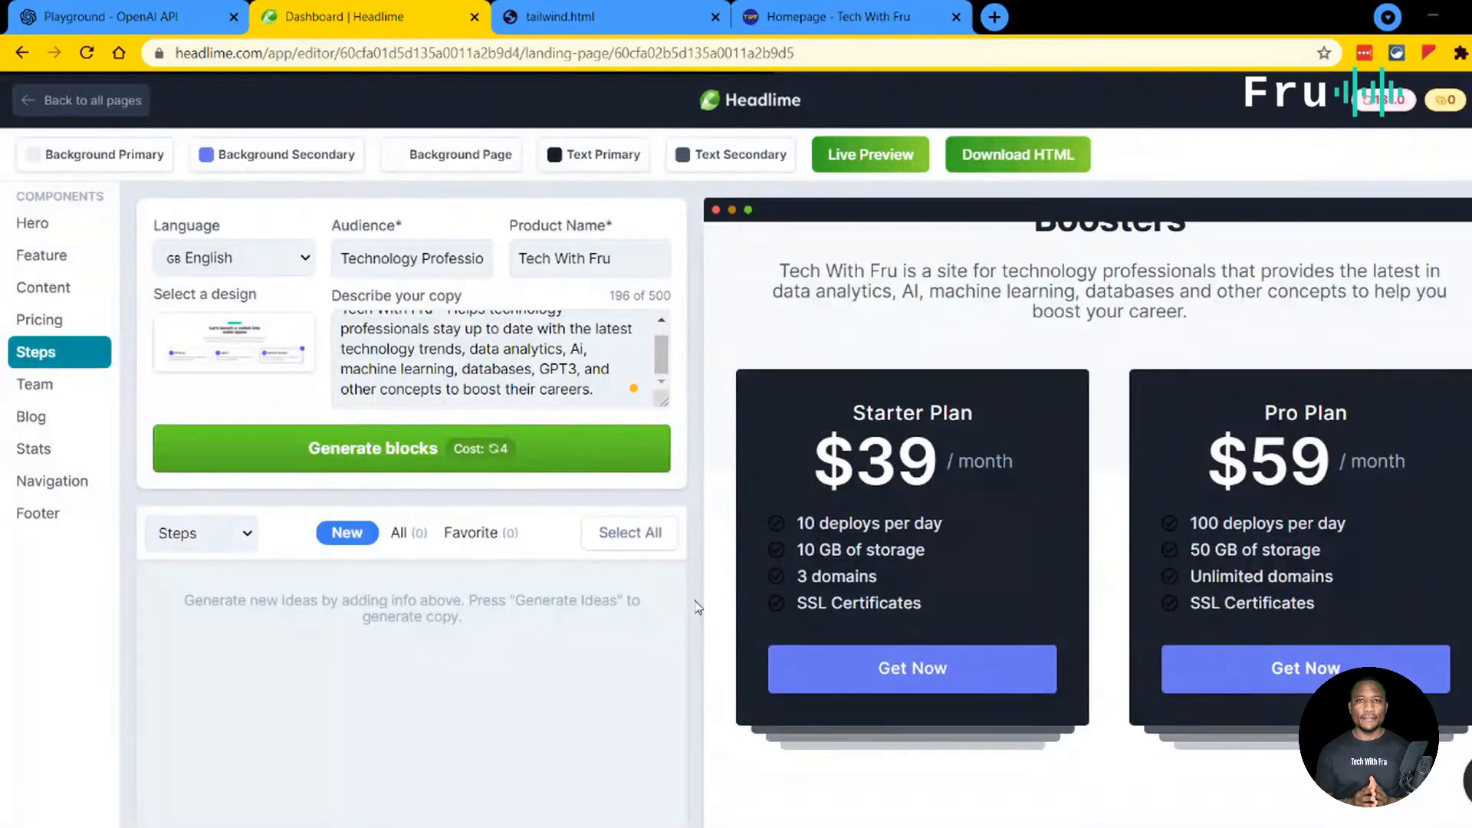
pyautogui.click(427, 448)
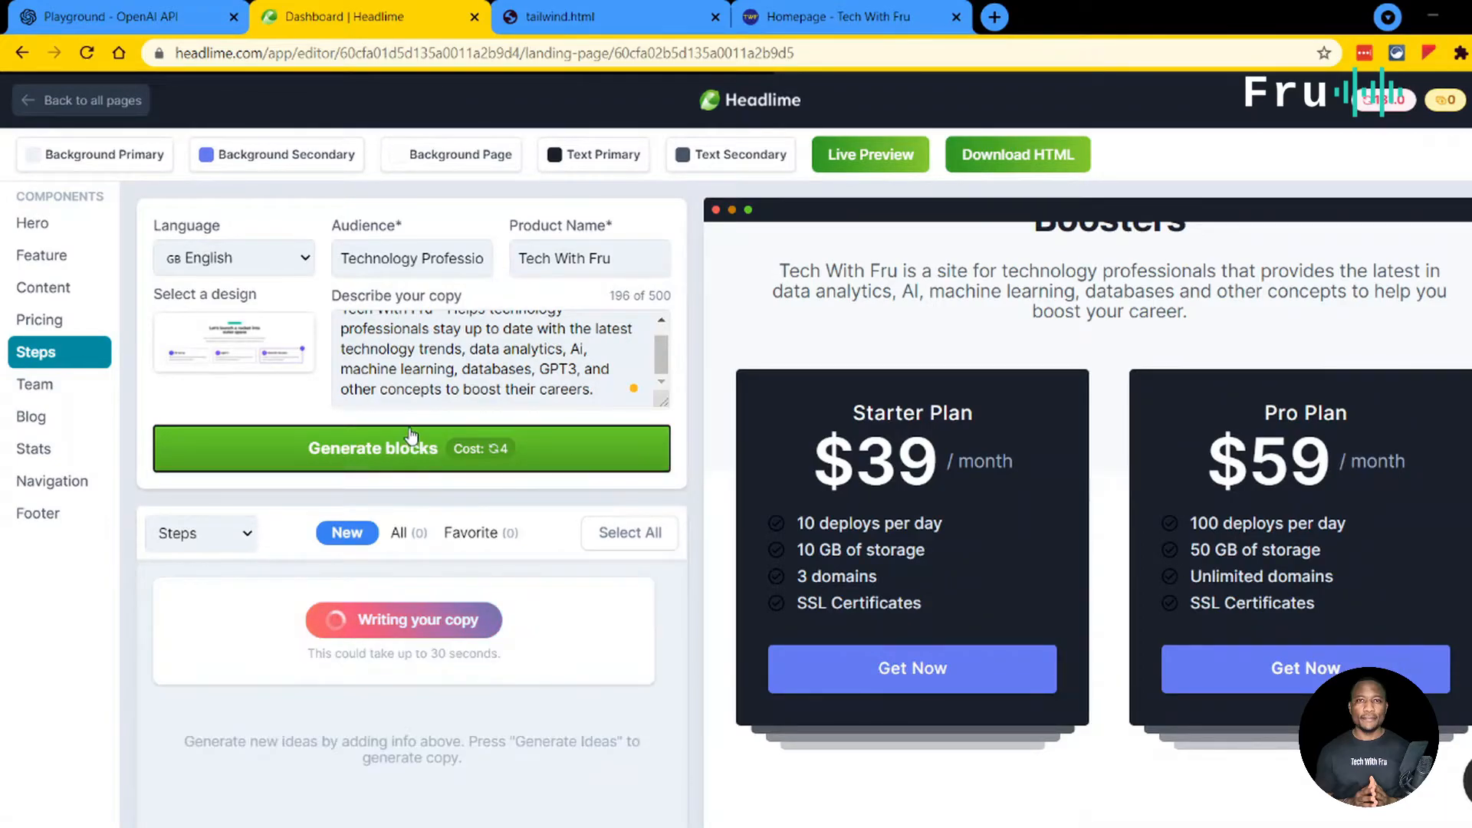
# Step: Review the three-step "The Fru Effect." section in tailwind.html, and return to the Headlime editor
pyautogui.click(603, 8)
pyautogui.scroll(-10, 624, 296)
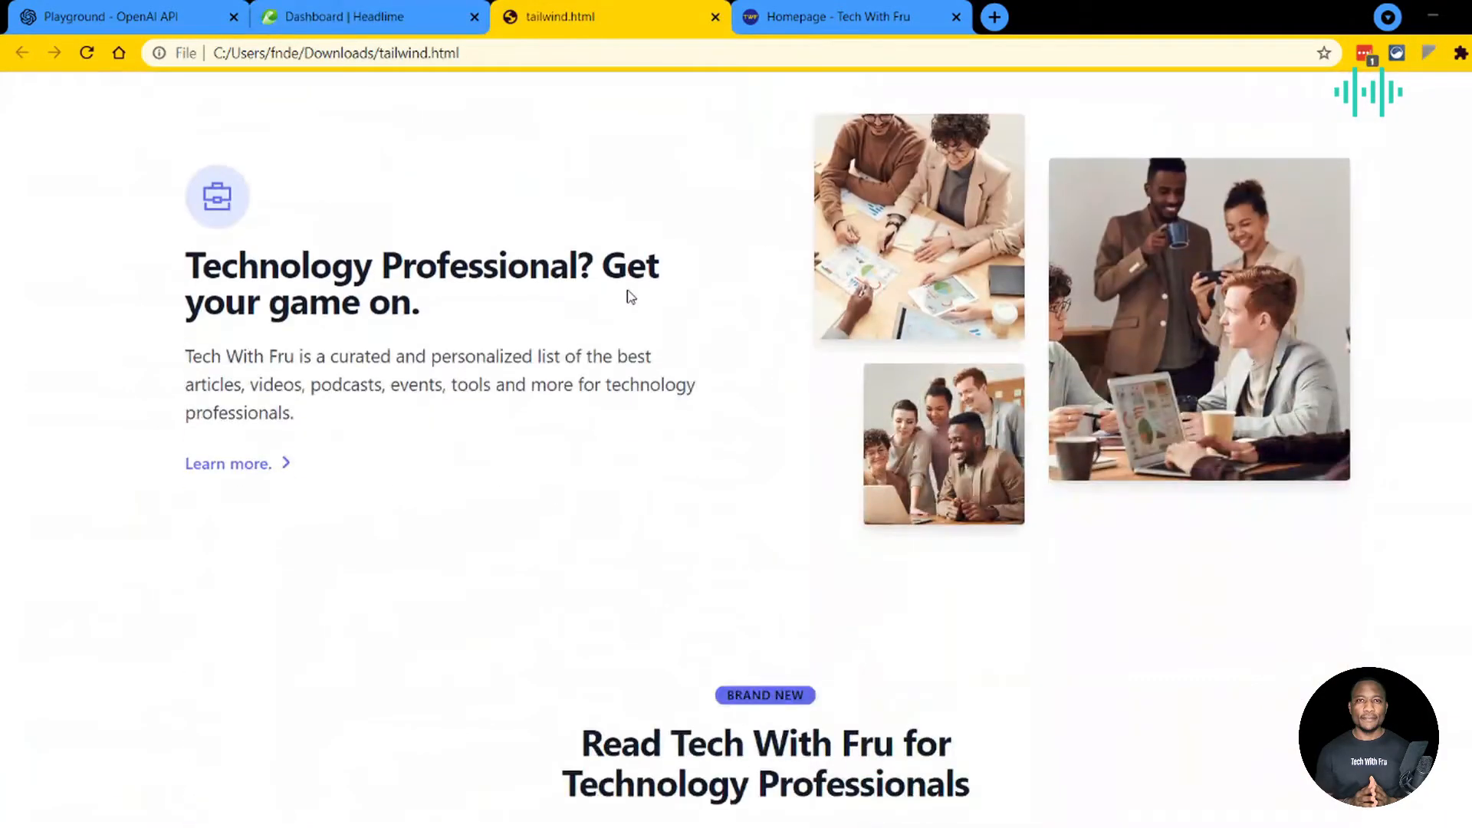
pyautogui.scroll(-13, 659, 307)
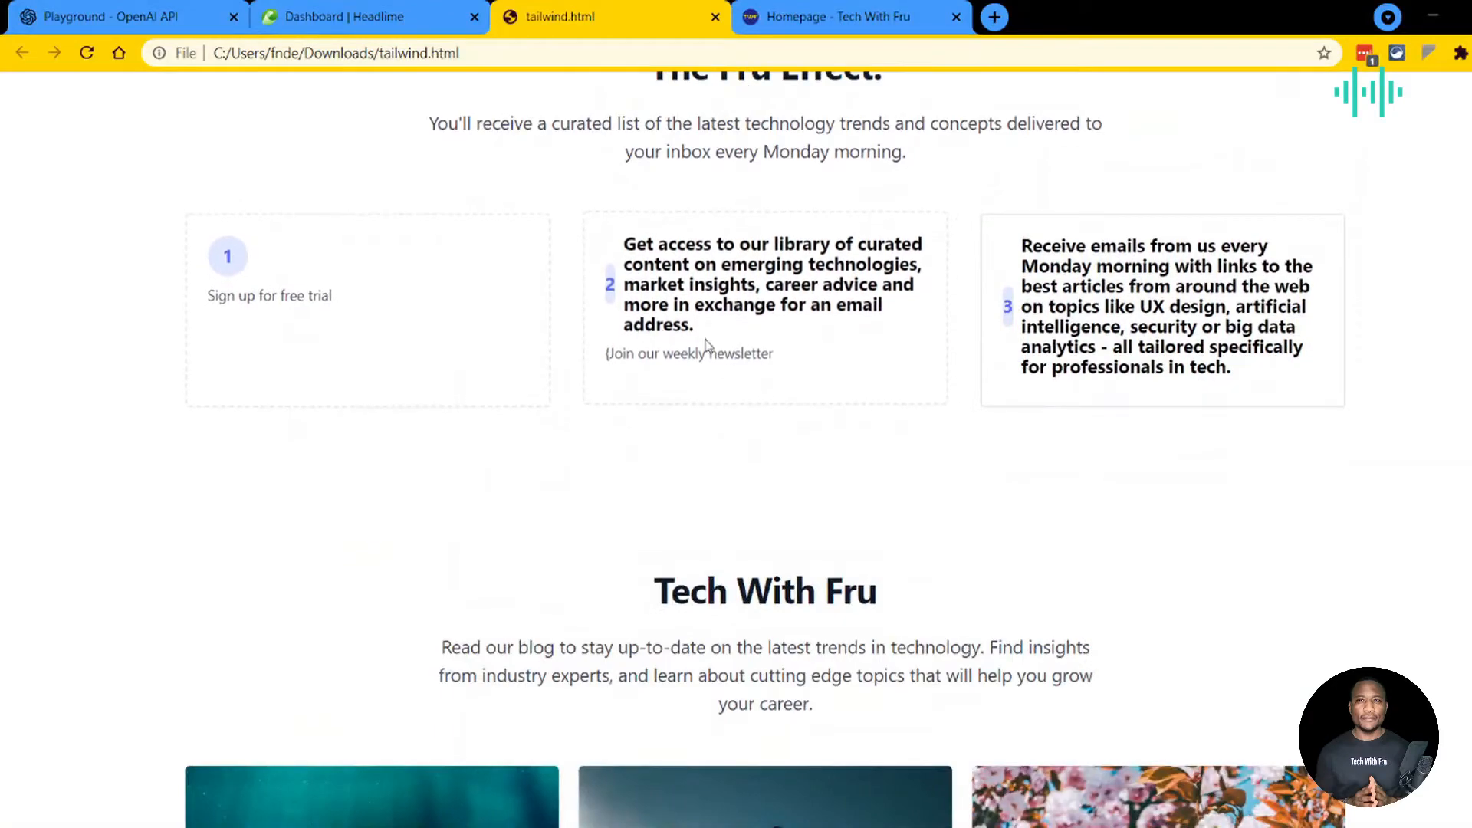
pyautogui.scroll(1, 822, 242)
pyautogui.scroll(1, 782, 268)
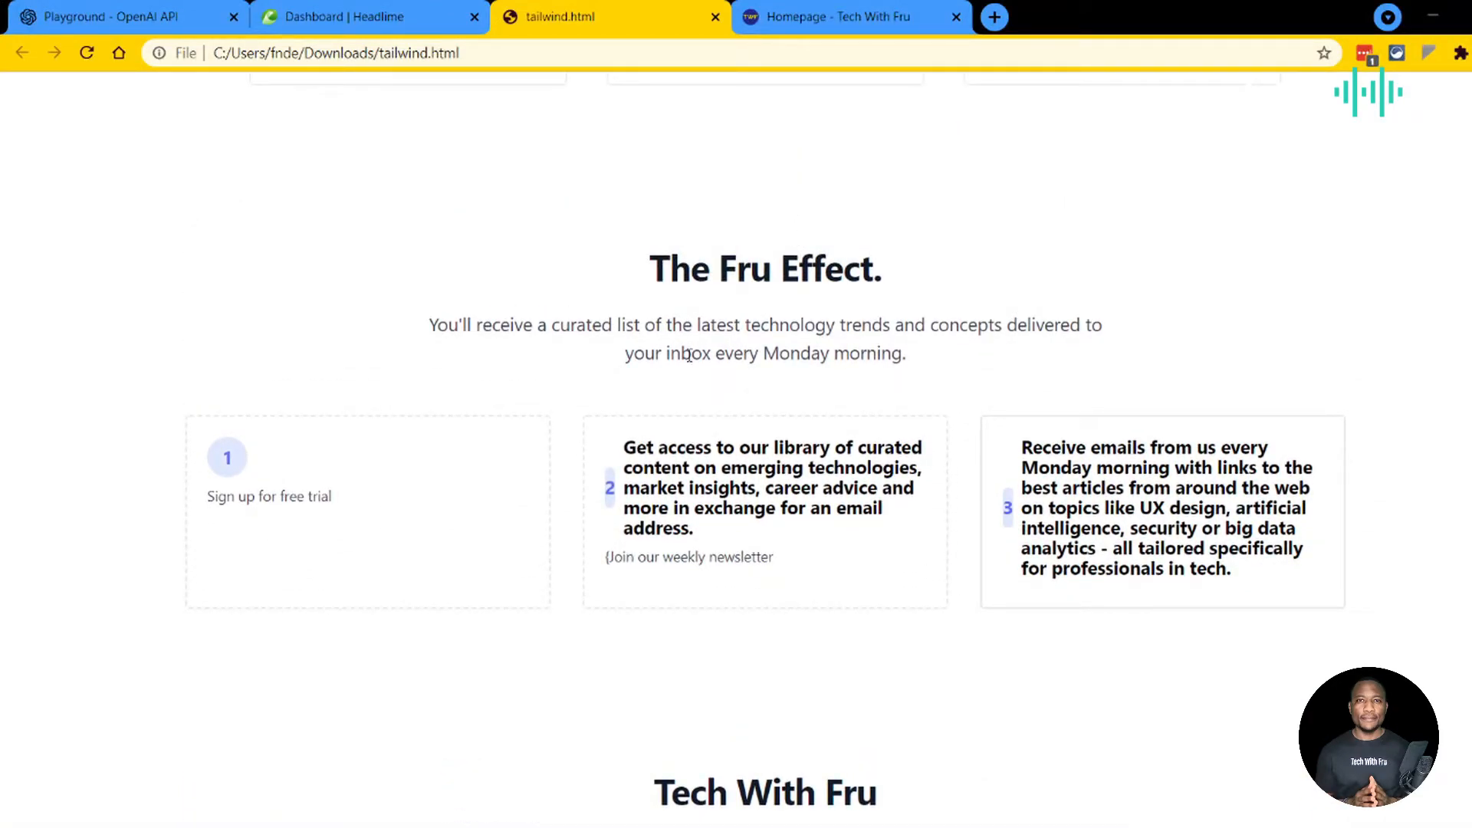
pyautogui.click(411, 15)
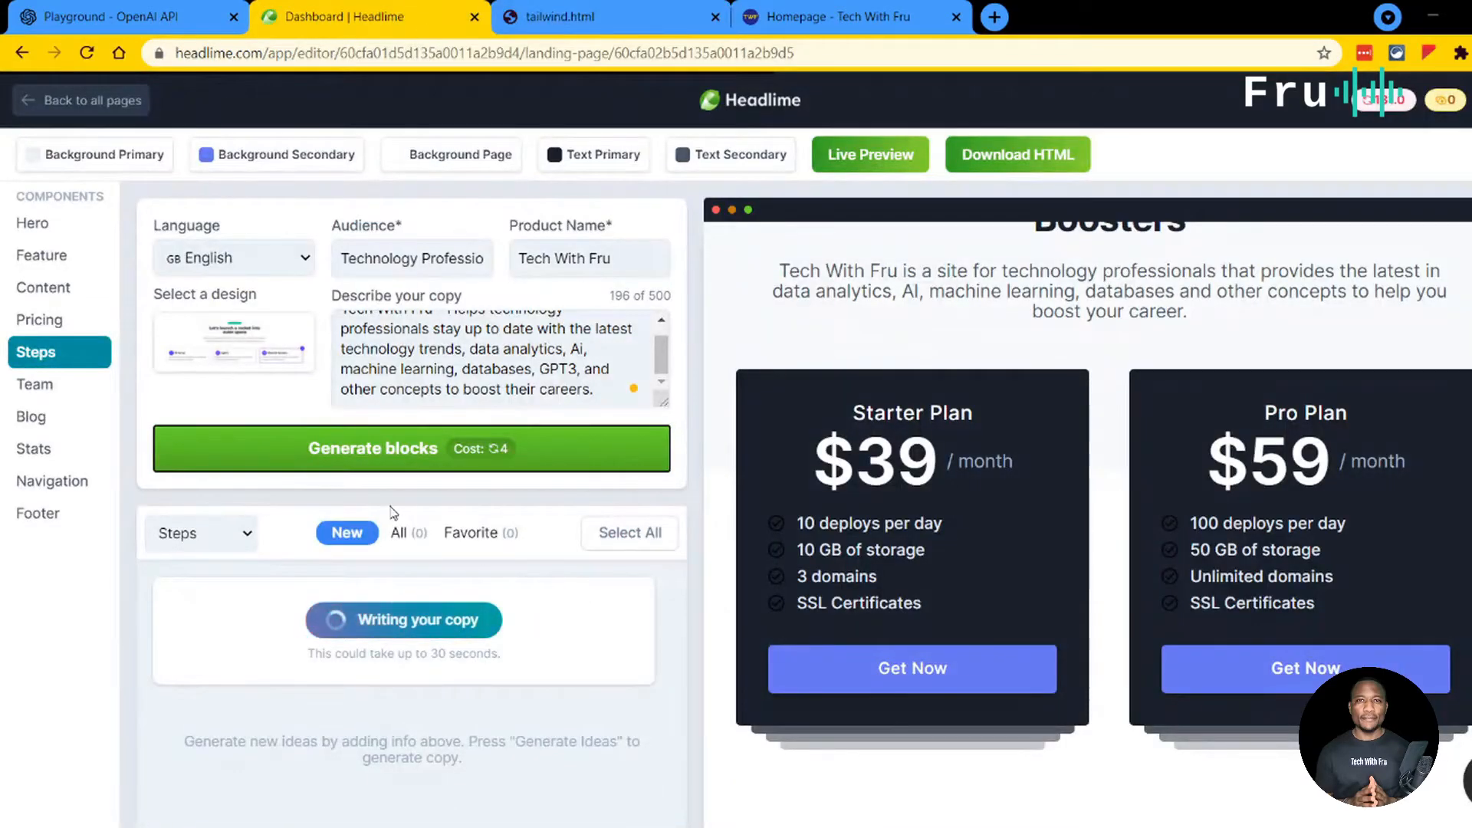
# Step: Place the generated "How It Works." steps block on the page and move it below the pricing section
pyautogui.scroll(-3, 521, 613)
pyautogui.moveTo(680, 657); pyautogui.dragTo(682, 770)
pyautogui.scroll(-5, 432, 776)
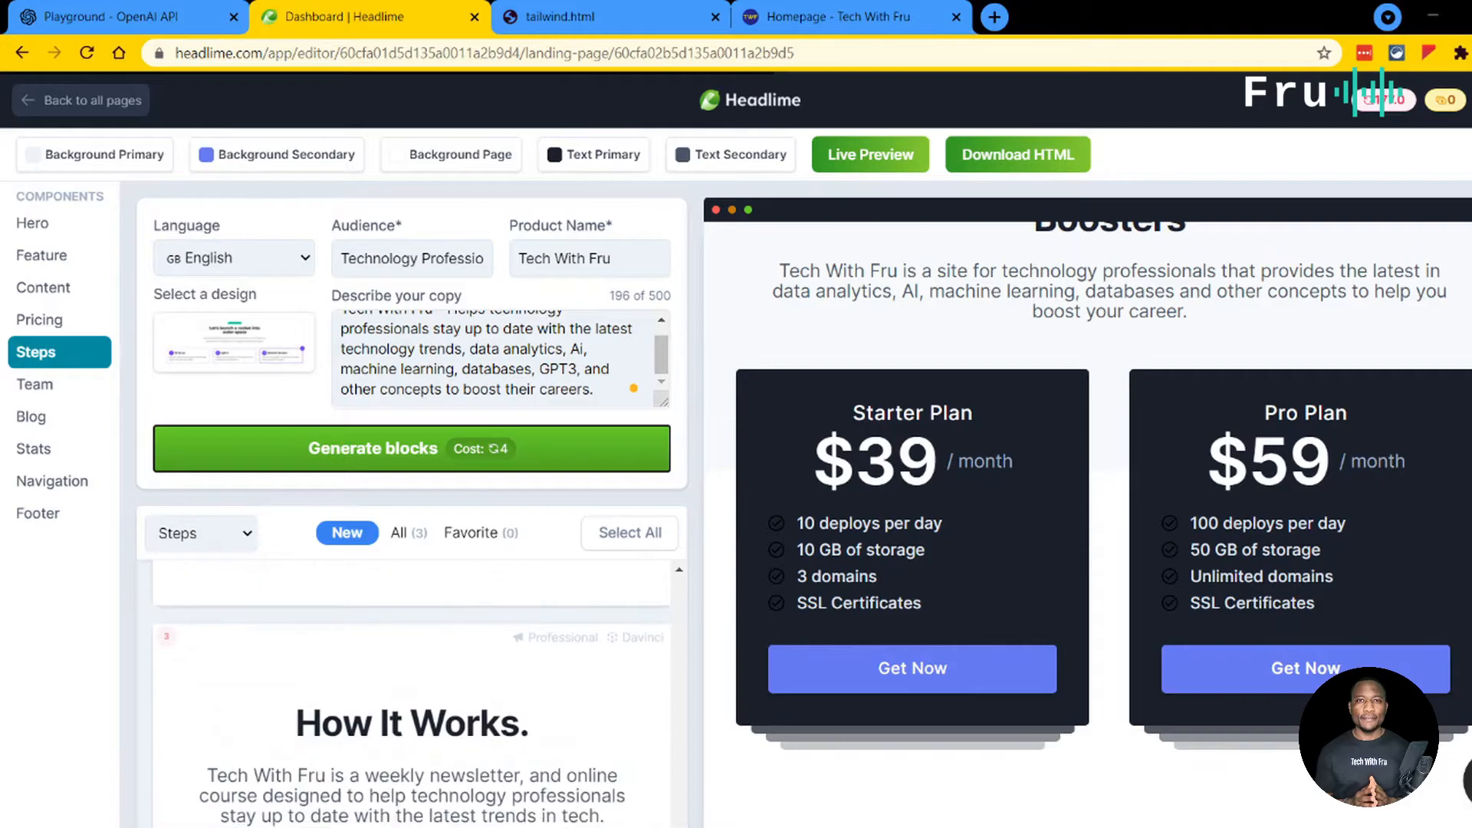
pyautogui.scroll(5, 1160, 729)
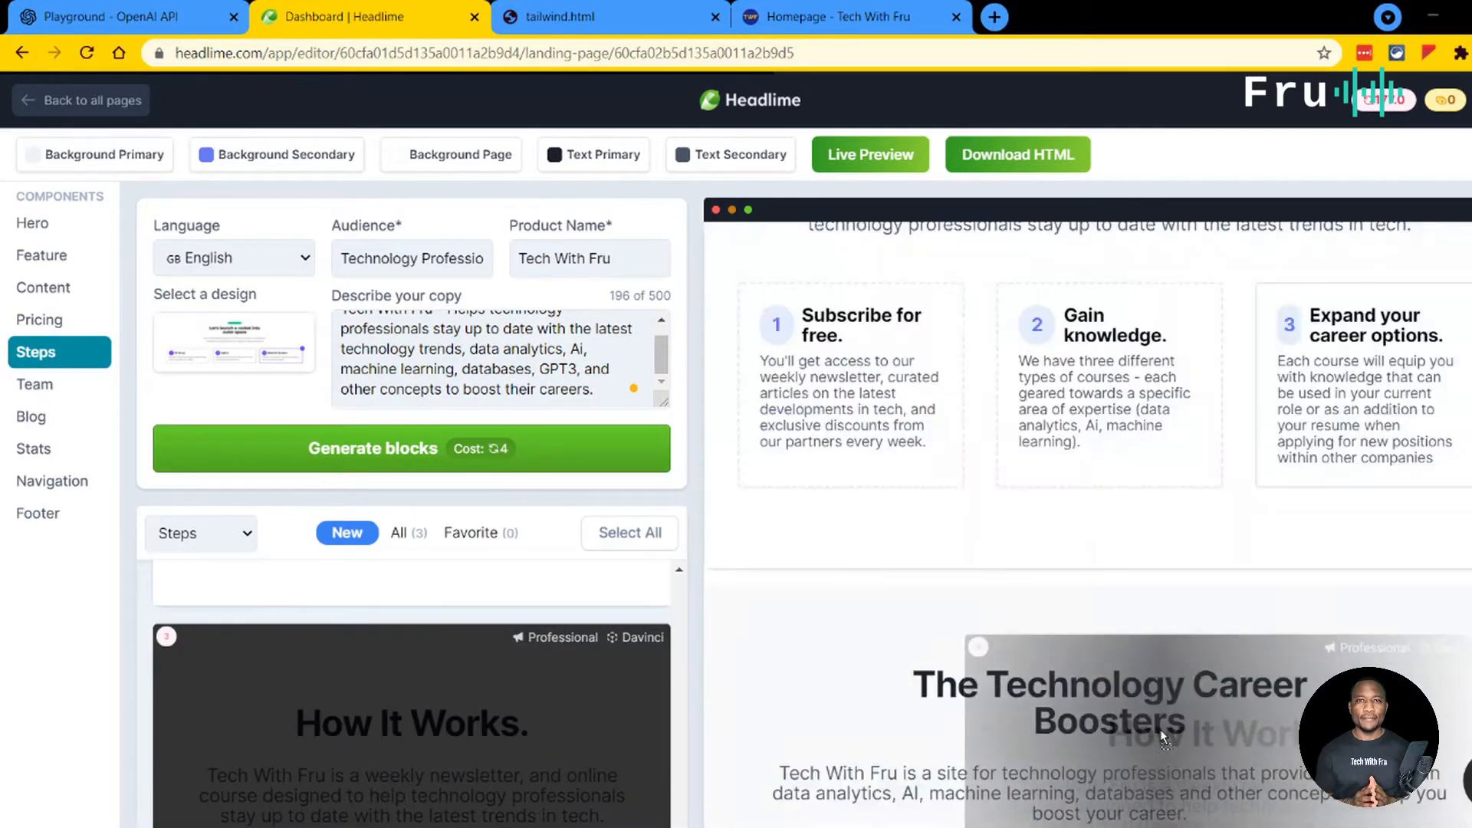
pyautogui.scroll(-3, 1121, 582)
pyautogui.scroll(6, 1120, 580)
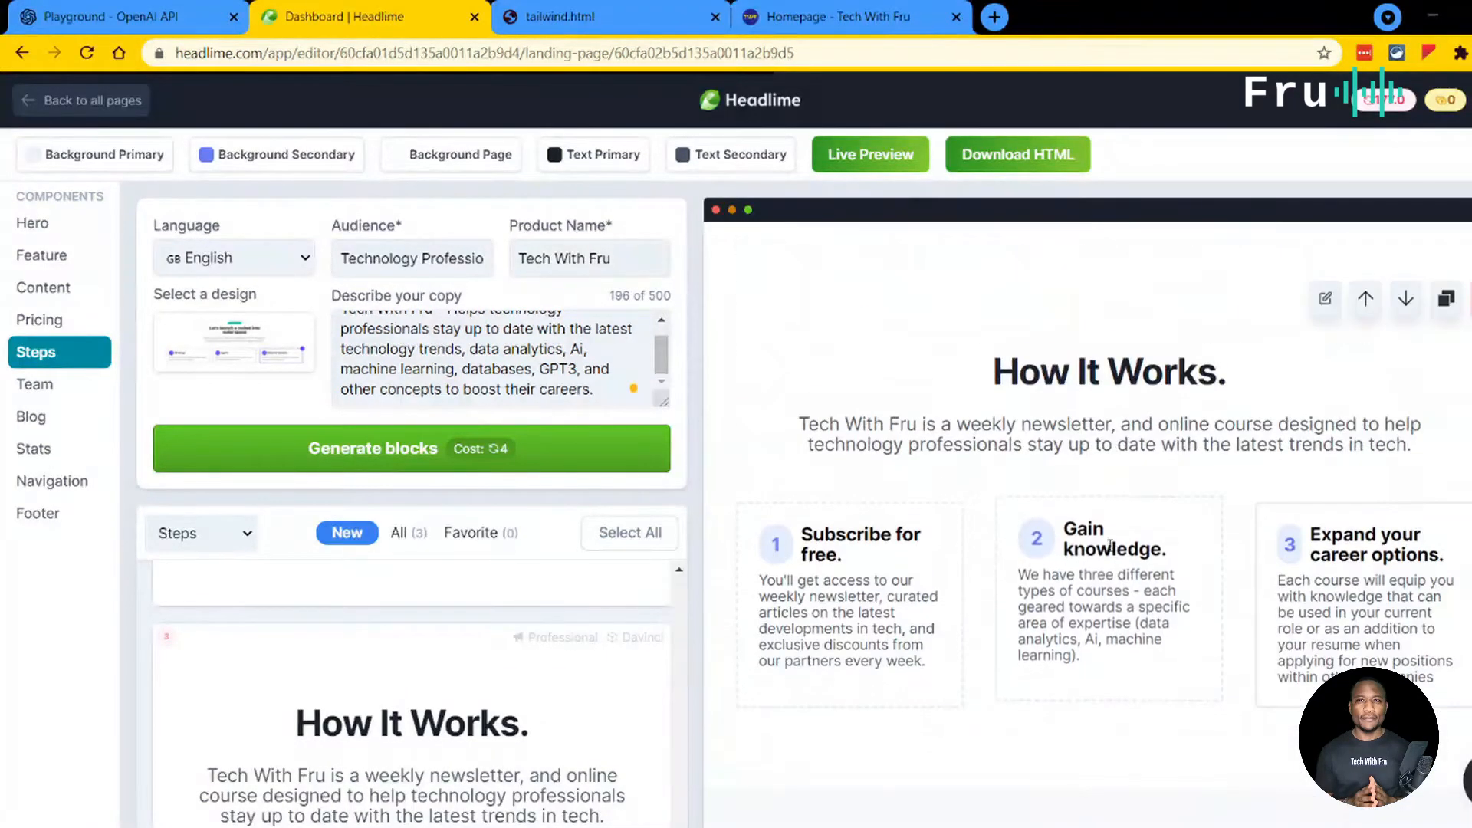
pyautogui.click(1406, 299)
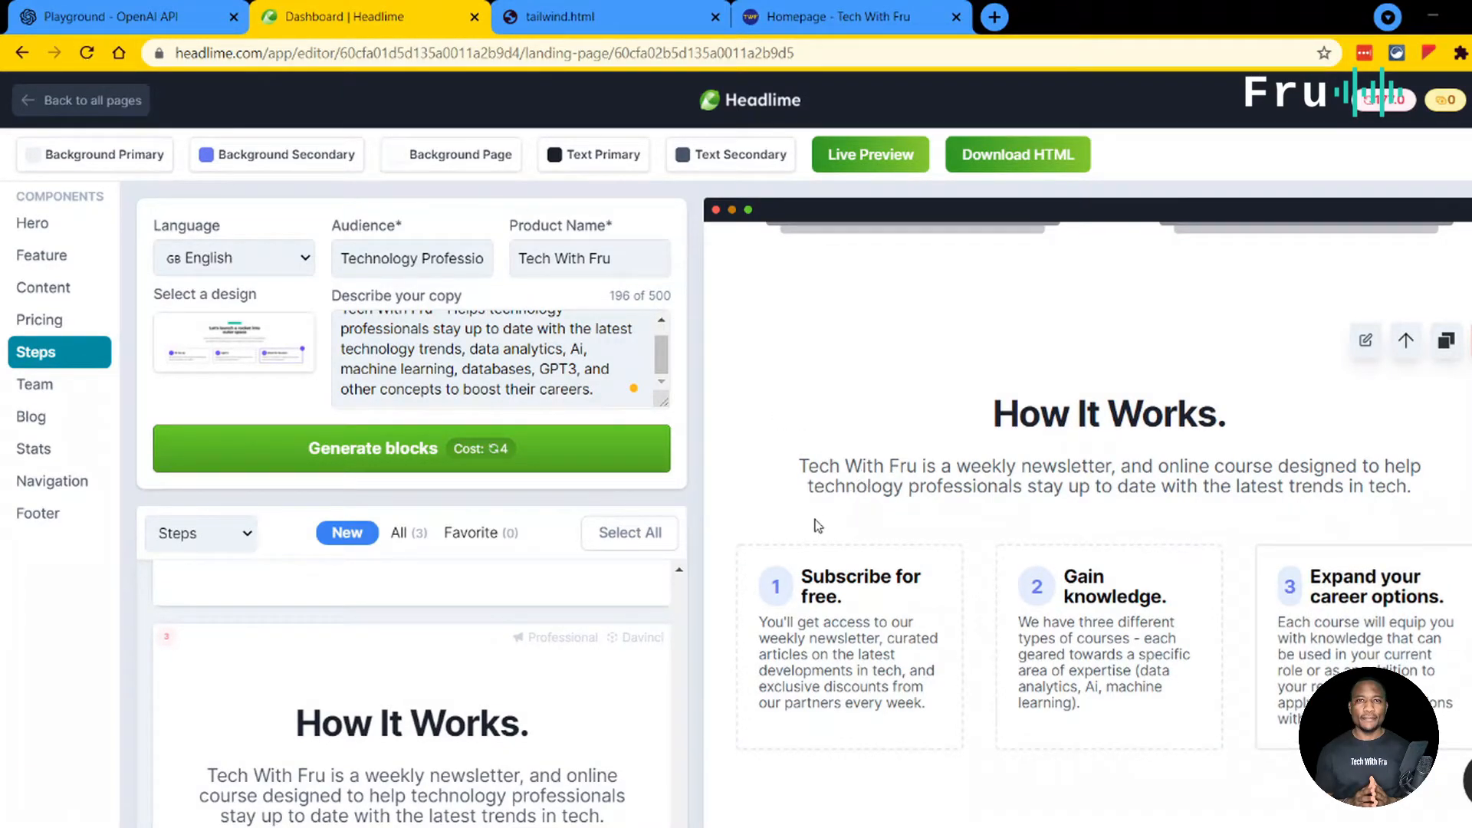
pyautogui.scroll(-3, 190, 604)
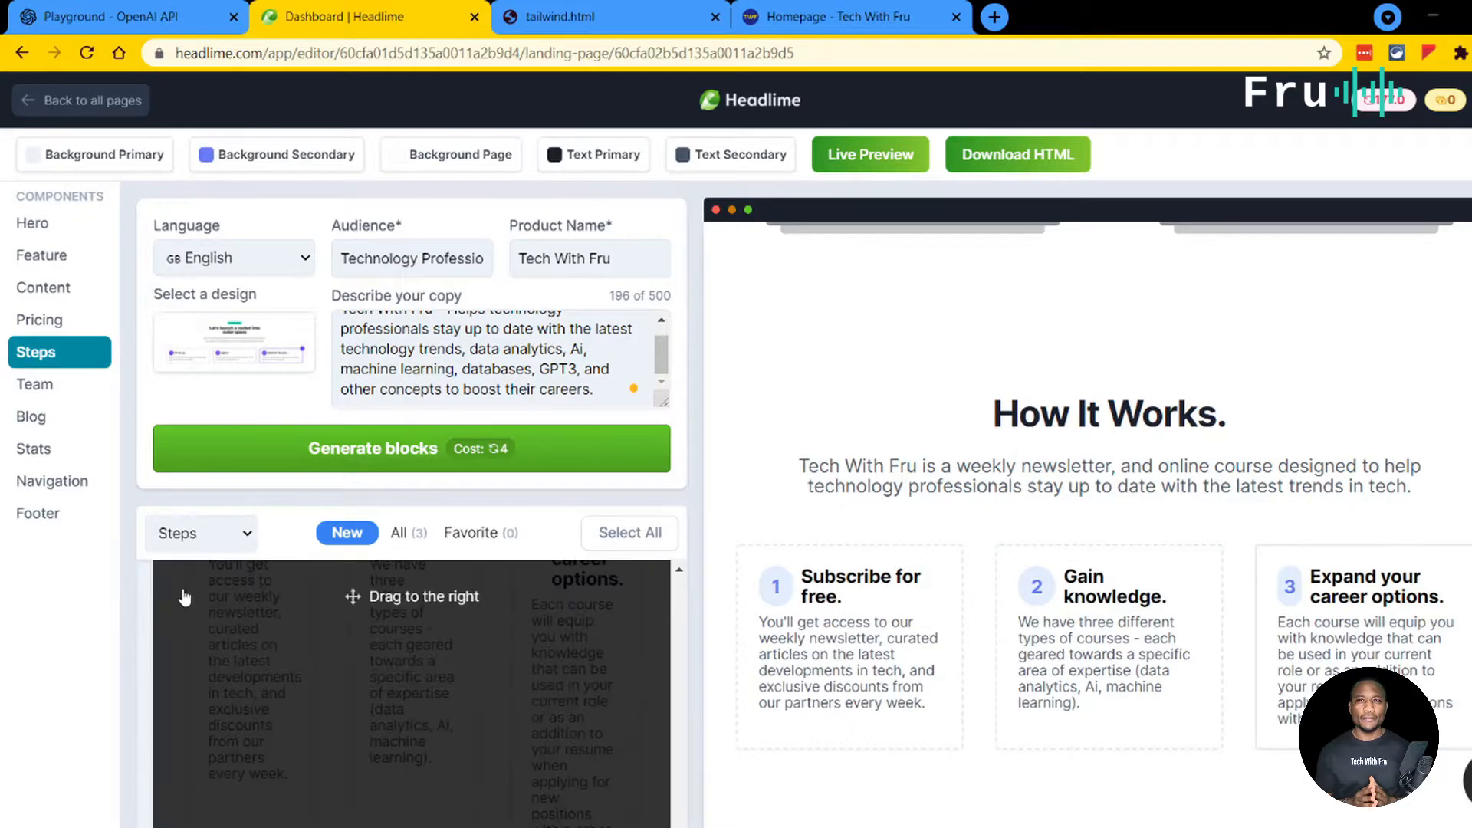
# Step: Look through the available Team component designs and close the selection without choosing one
pyautogui.click(42, 387)
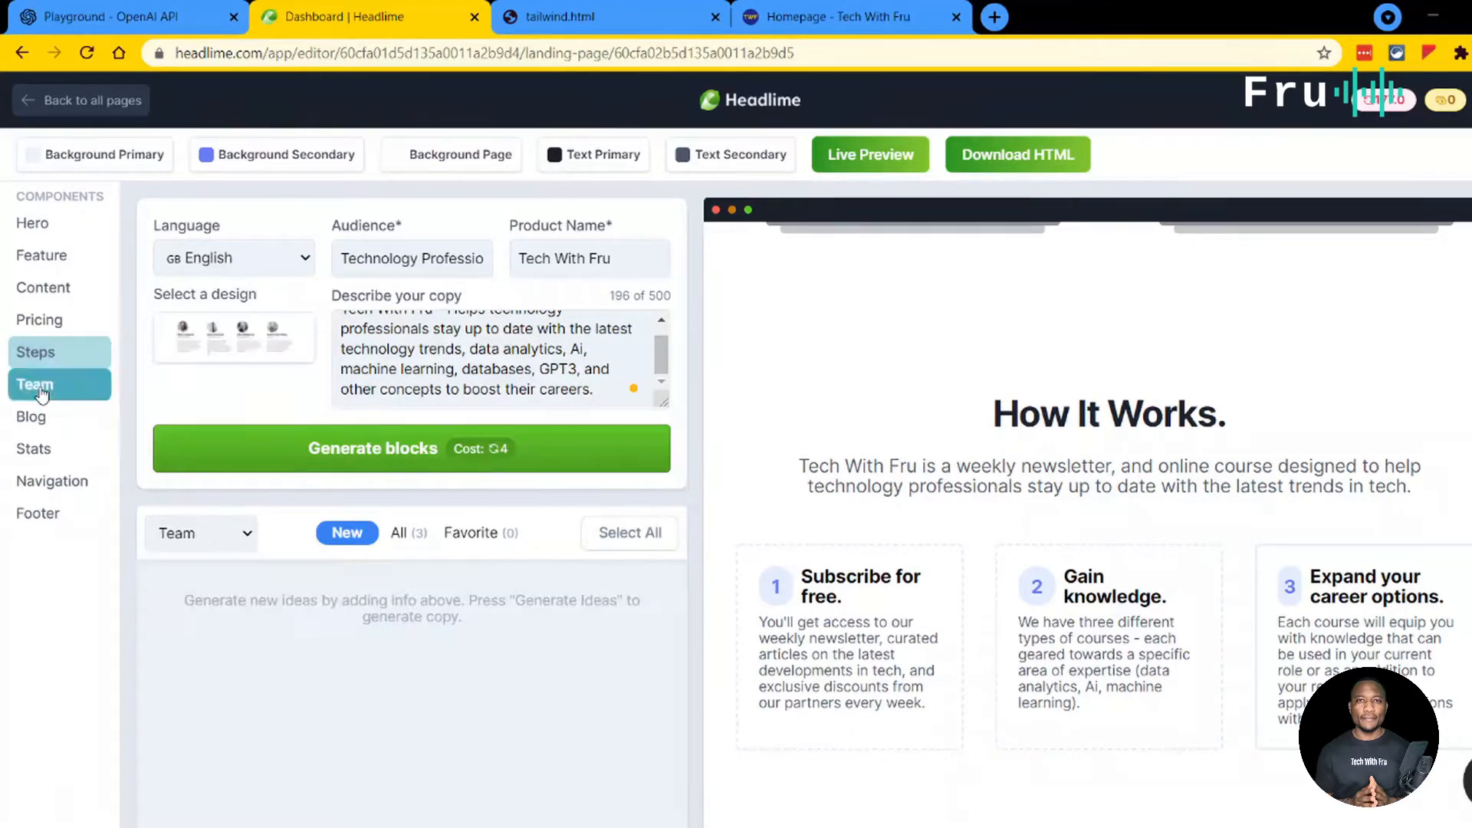
pyautogui.click(253, 341)
pyautogui.scroll(-4, 1109, 552)
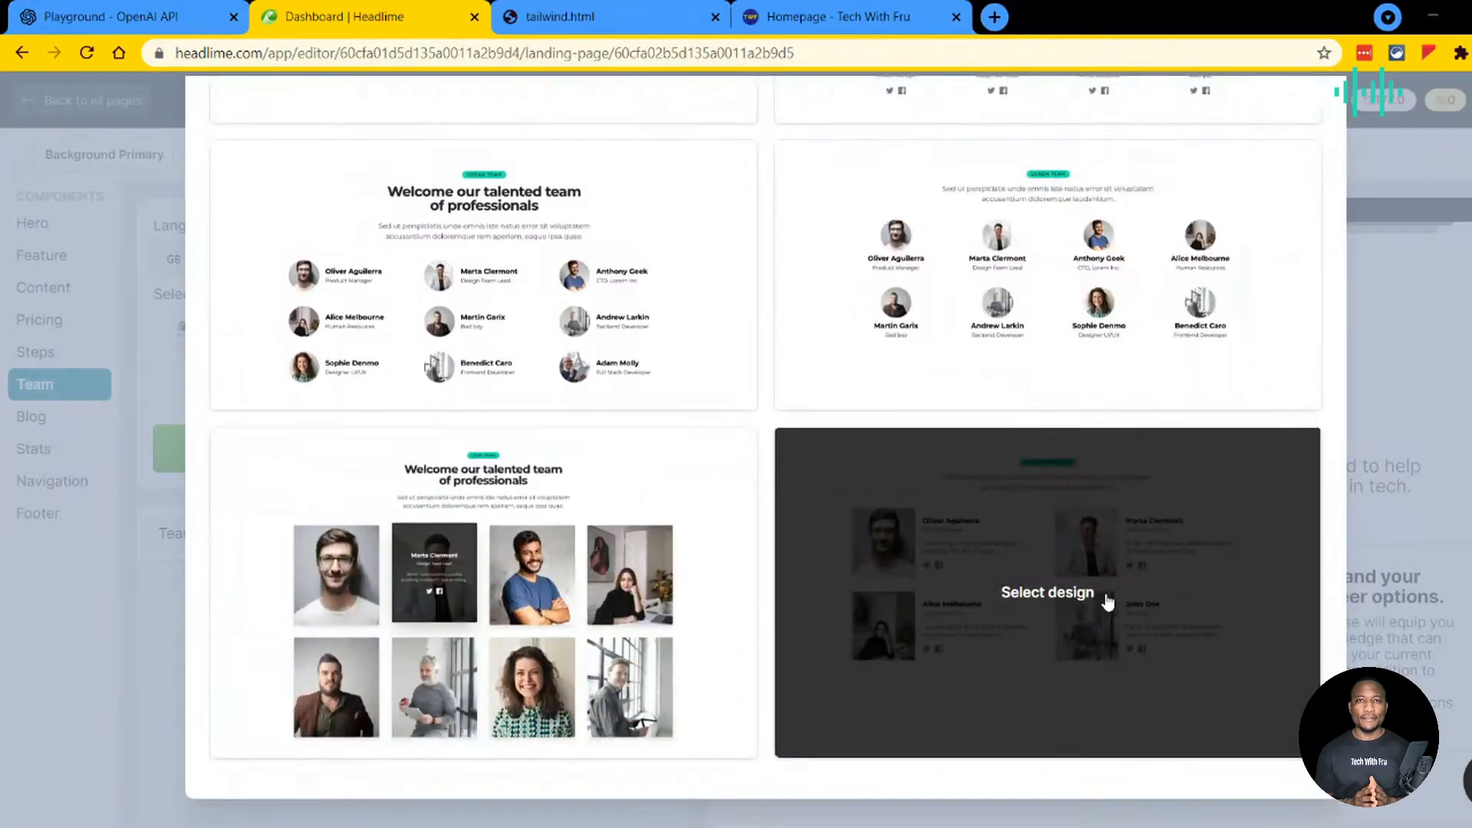
pyautogui.scroll(2, 979, 615)
pyautogui.scroll(2, 979, 616)
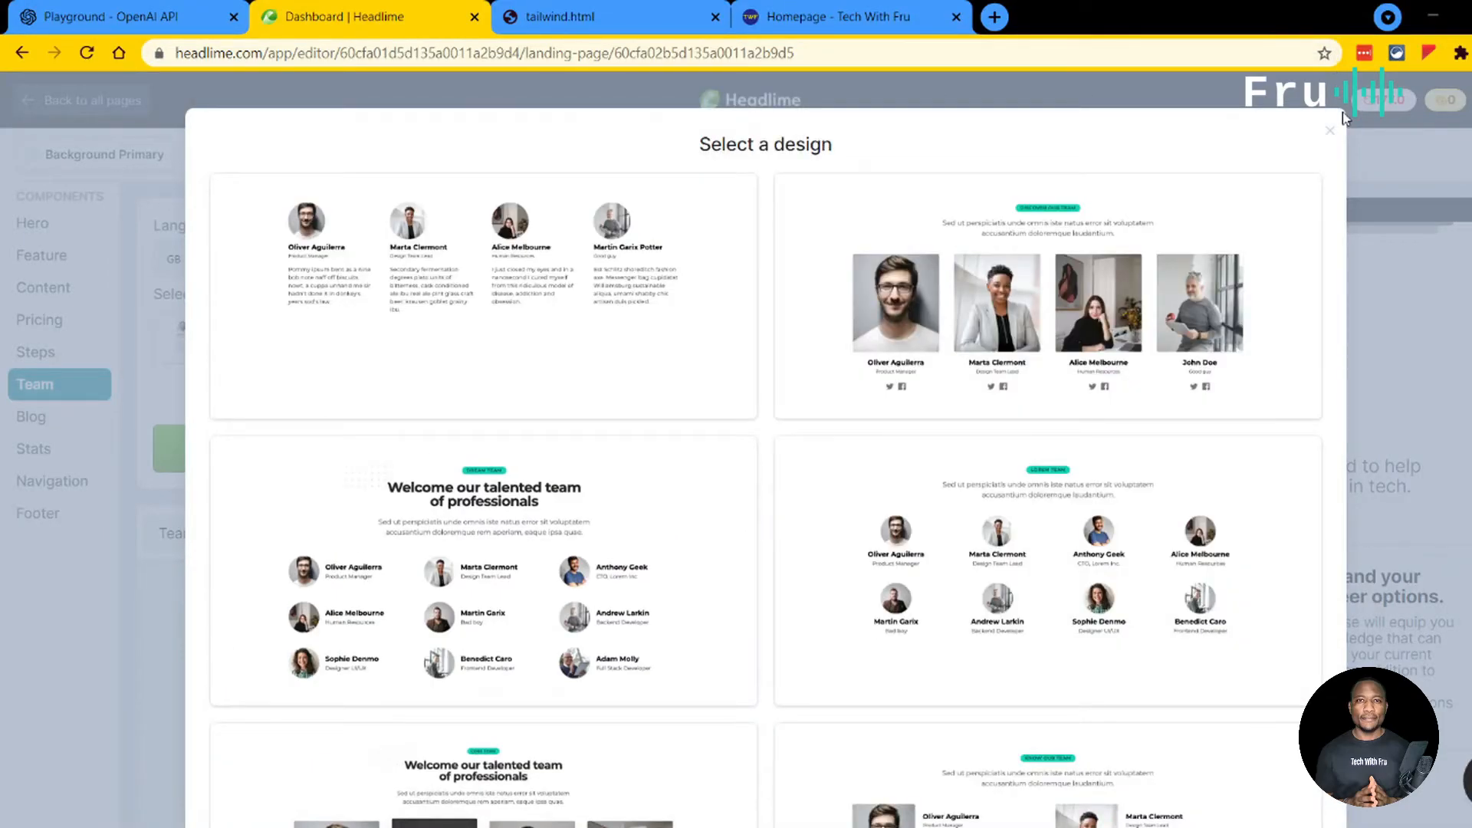
pyautogui.click(1330, 134)
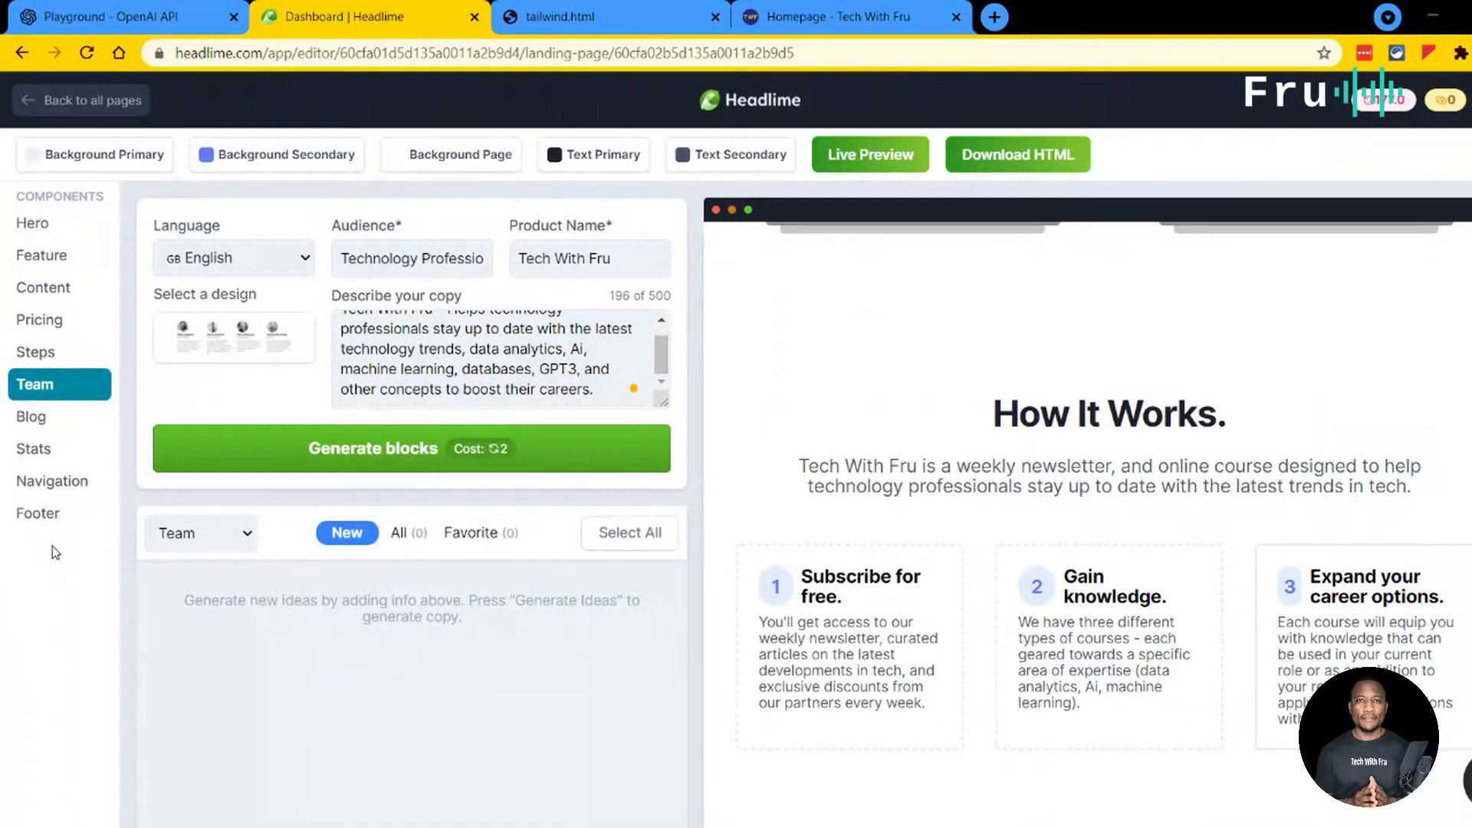
# Step: Choose the three-photo "Diving to the deep" design for the Blog component and generate its blocks
pyautogui.click(34, 418)
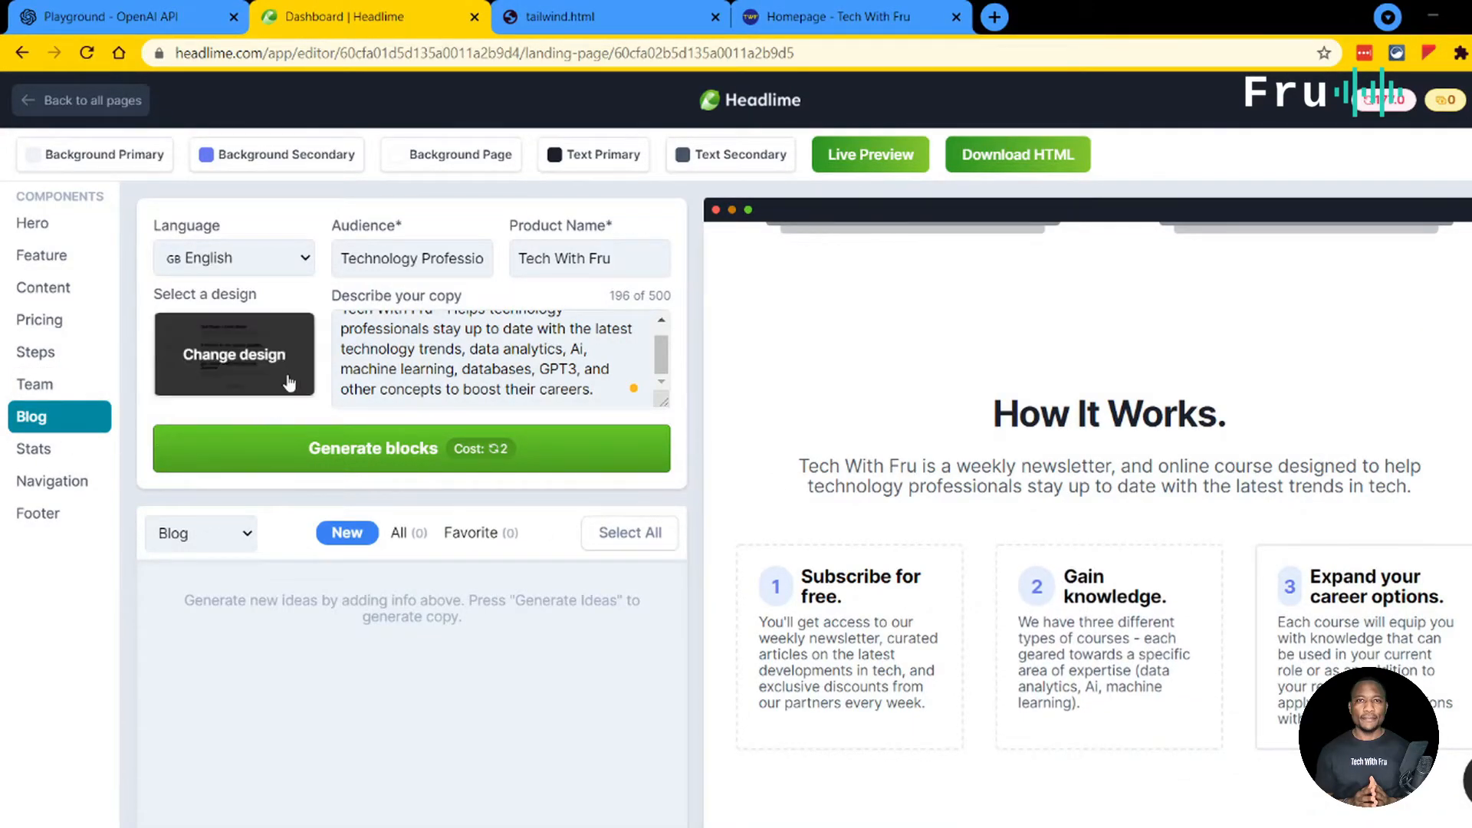
pyautogui.click(232, 365)
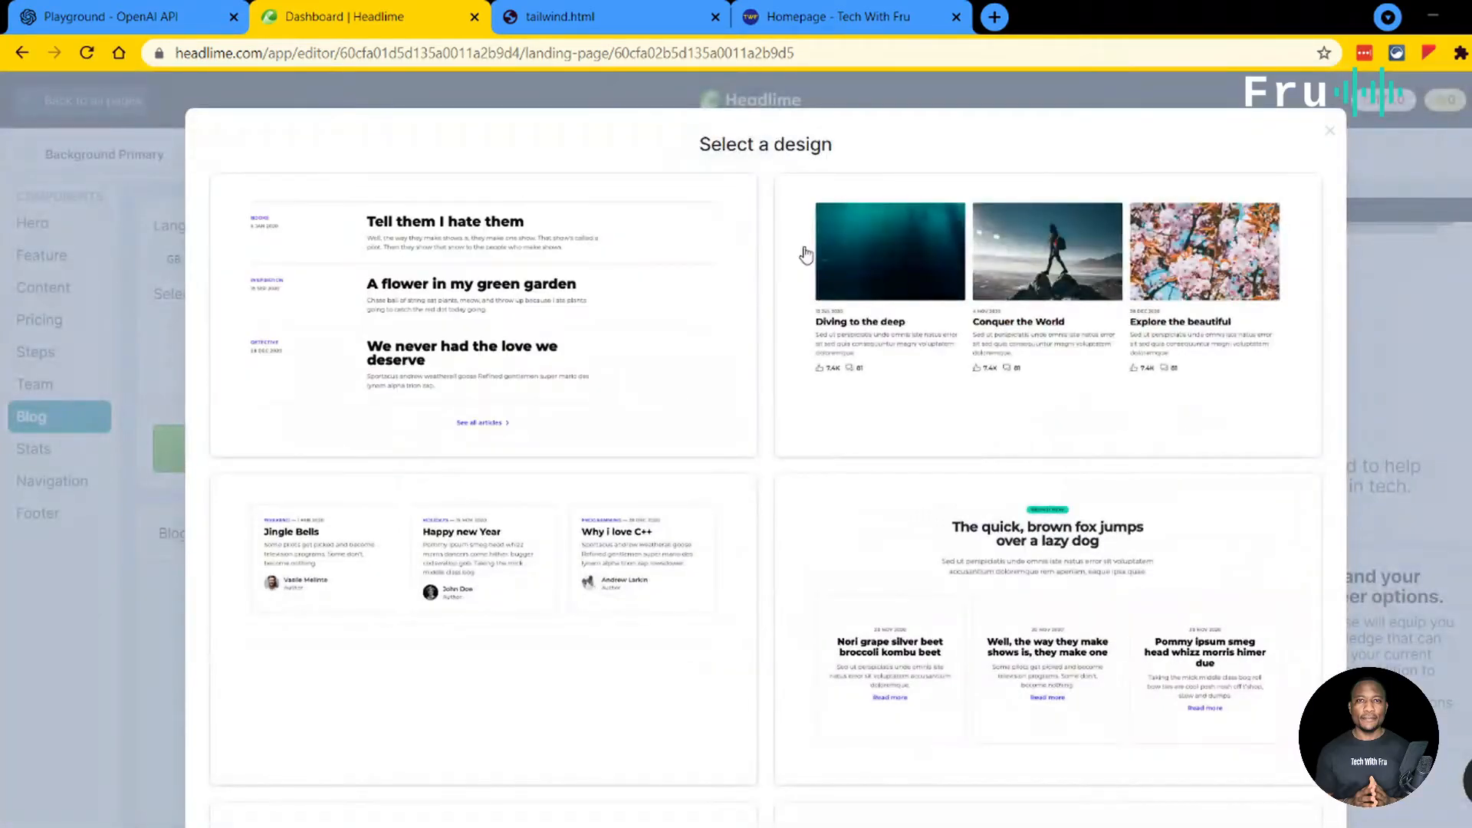
pyautogui.scroll(-3, 1193, 600)
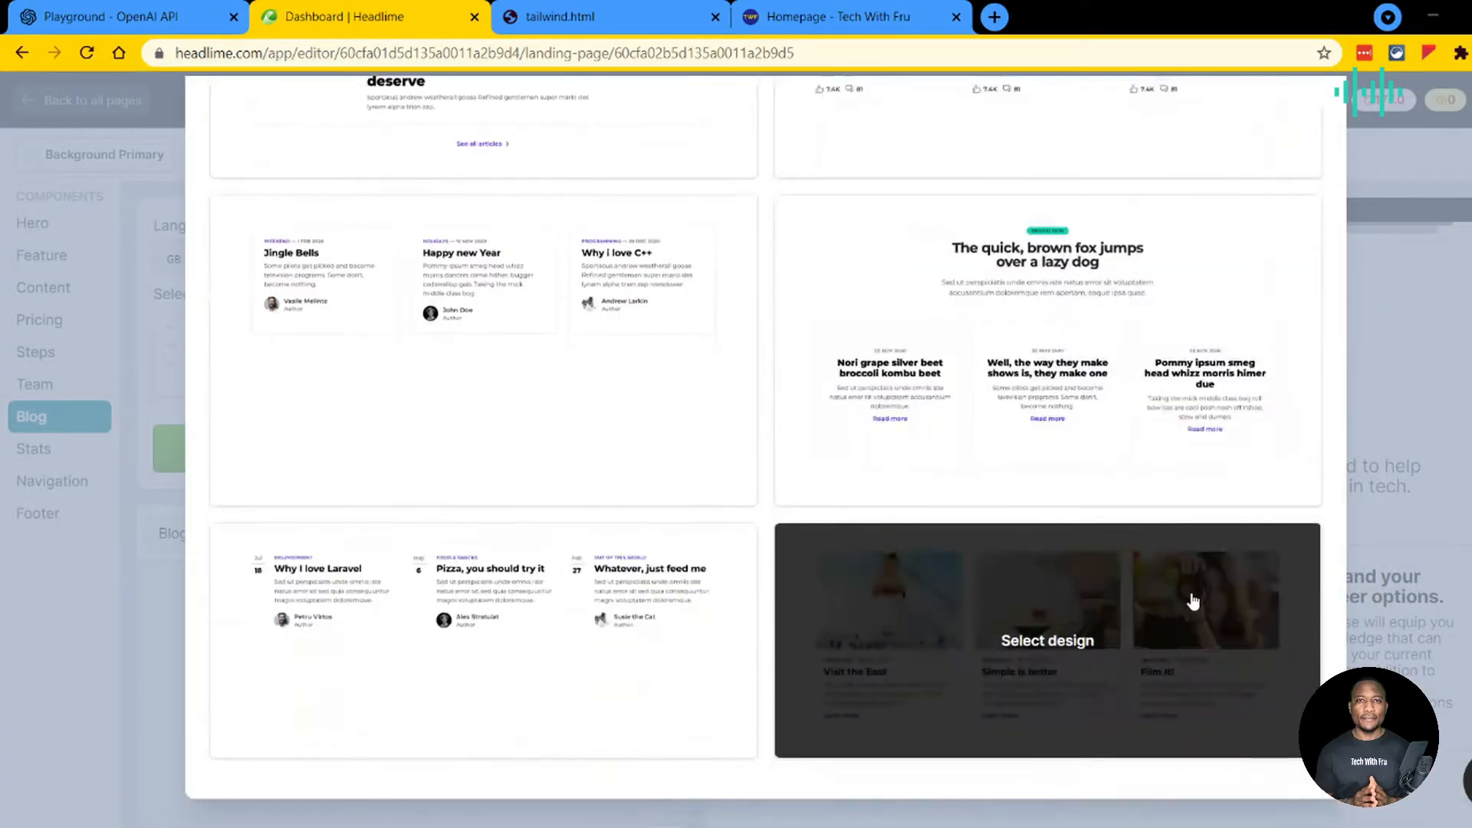
pyautogui.scroll(3, 1234, 803)
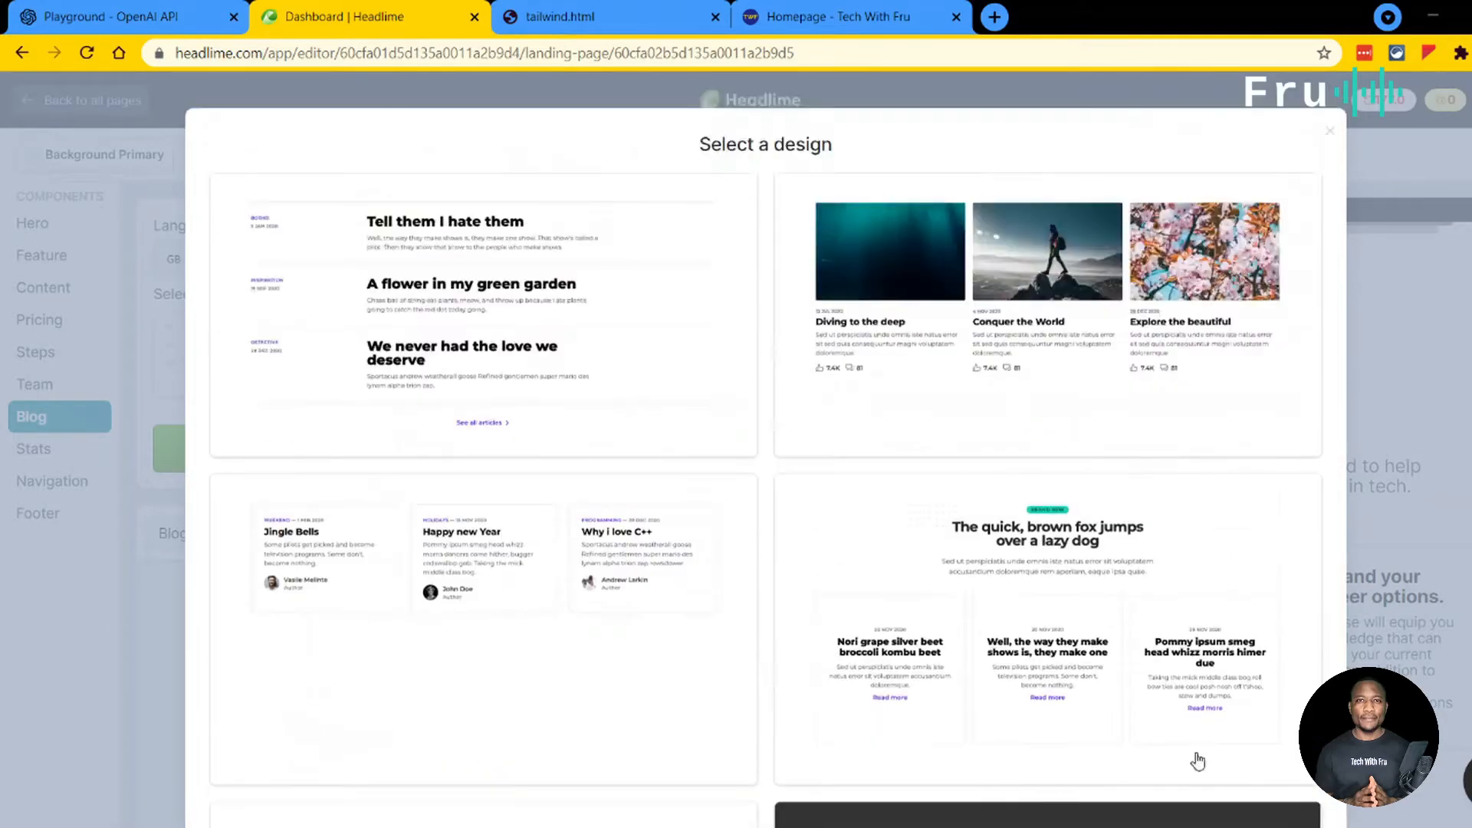
pyautogui.click(1088, 276)
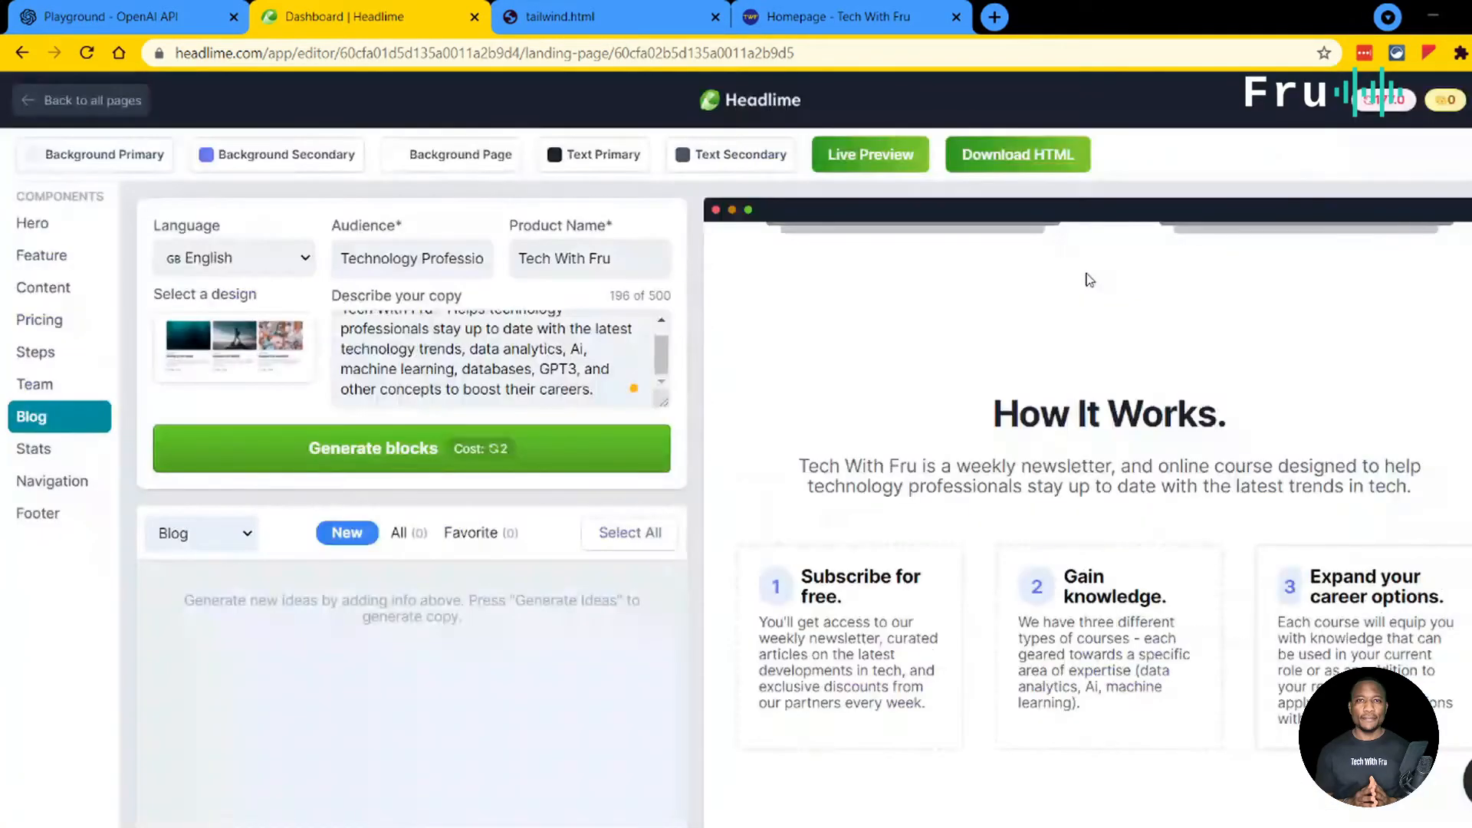
pyautogui.click(388, 467)
# Step: Place the generated "Must-read blog posts for technology professionals." block on the page and move it below the "How It Works." section
pyautogui.moveTo(970, 417)
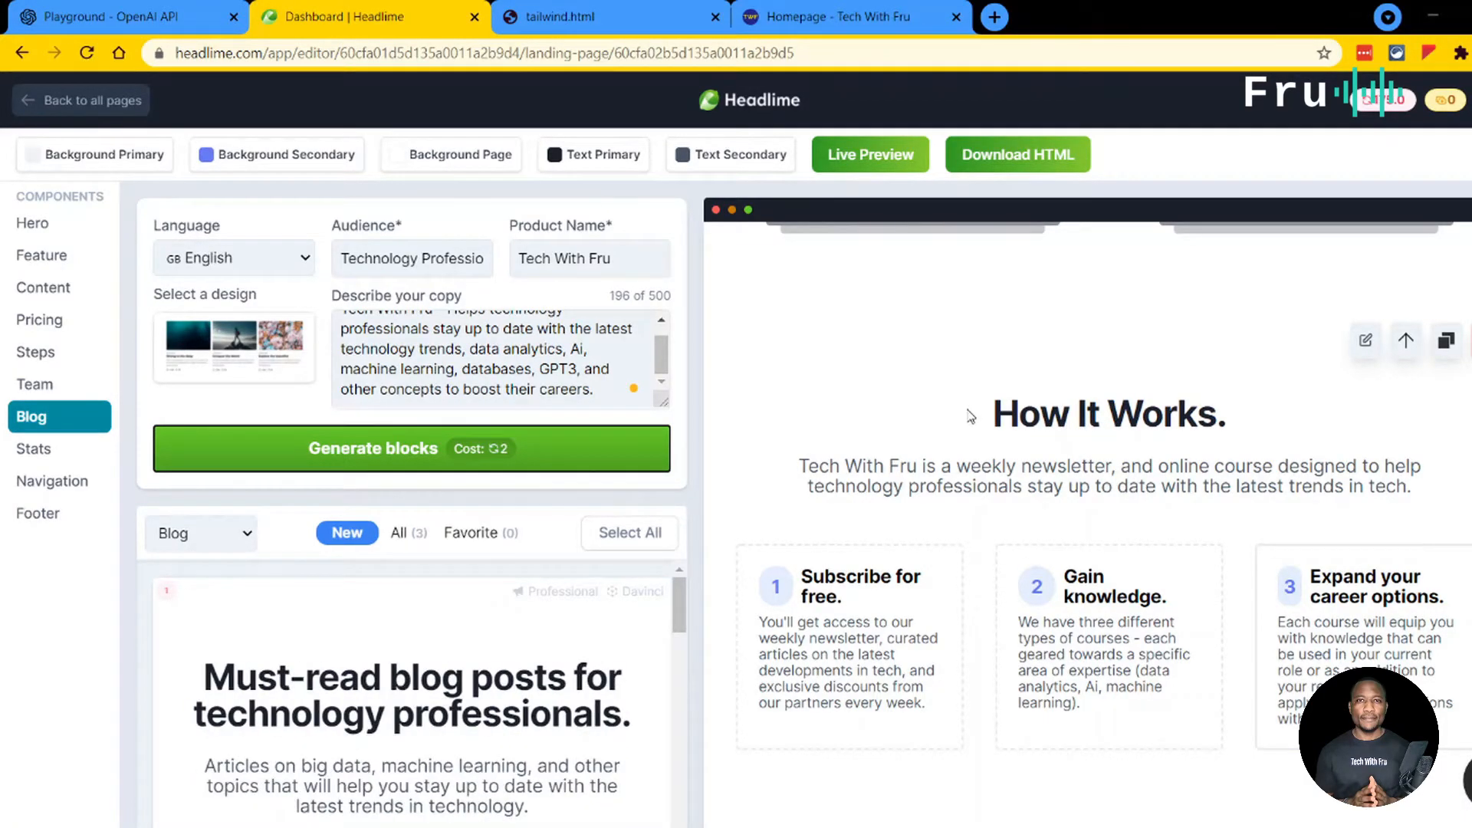
pyautogui.scroll(-3, 527, 682)
pyautogui.scroll(-3, 477, 678)
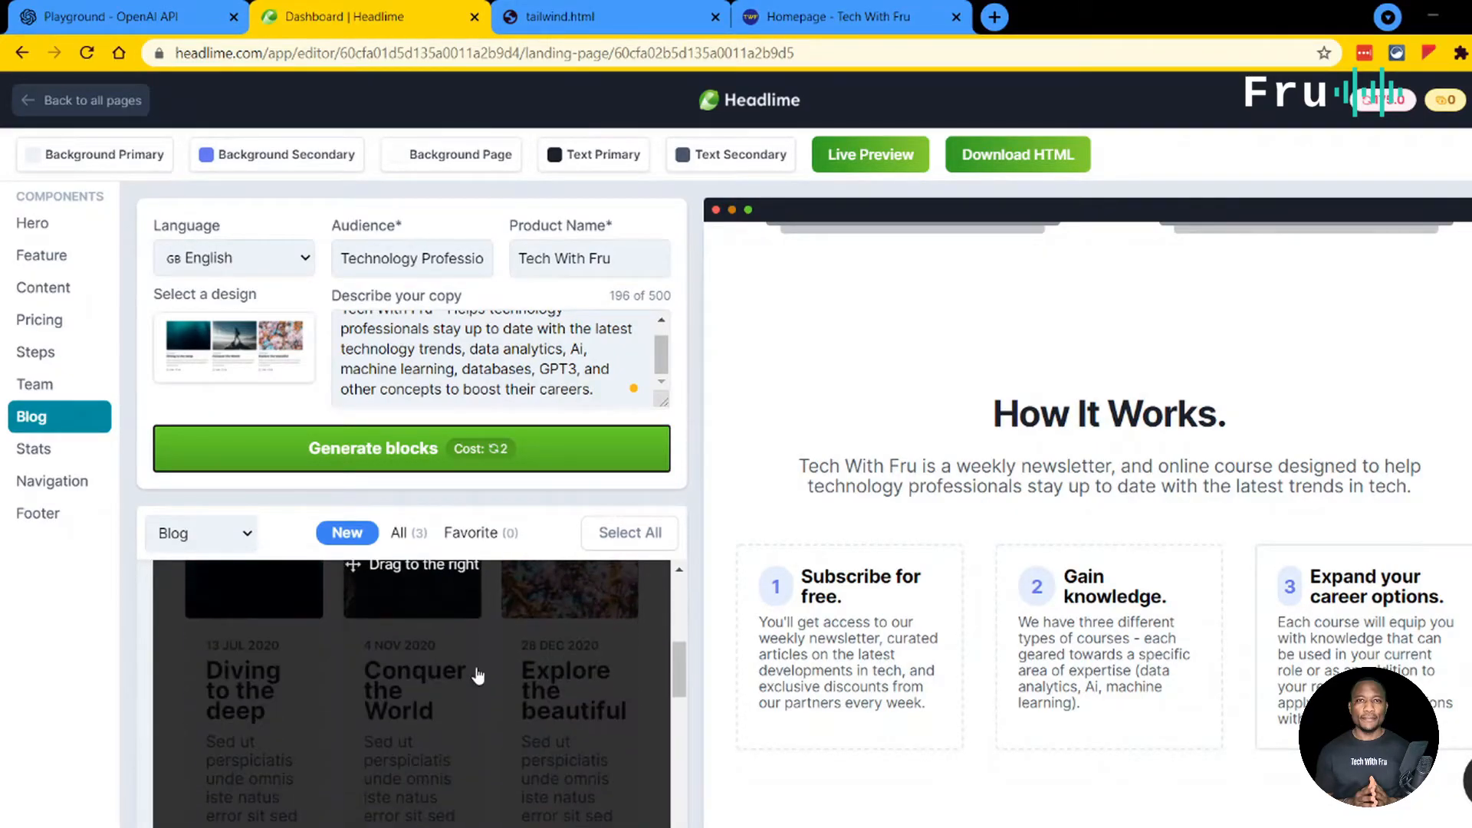
pyautogui.scroll(3, 470, 664)
pyautogui.moveTo(394, 765); pyautogui.dragTo(1140, 774)
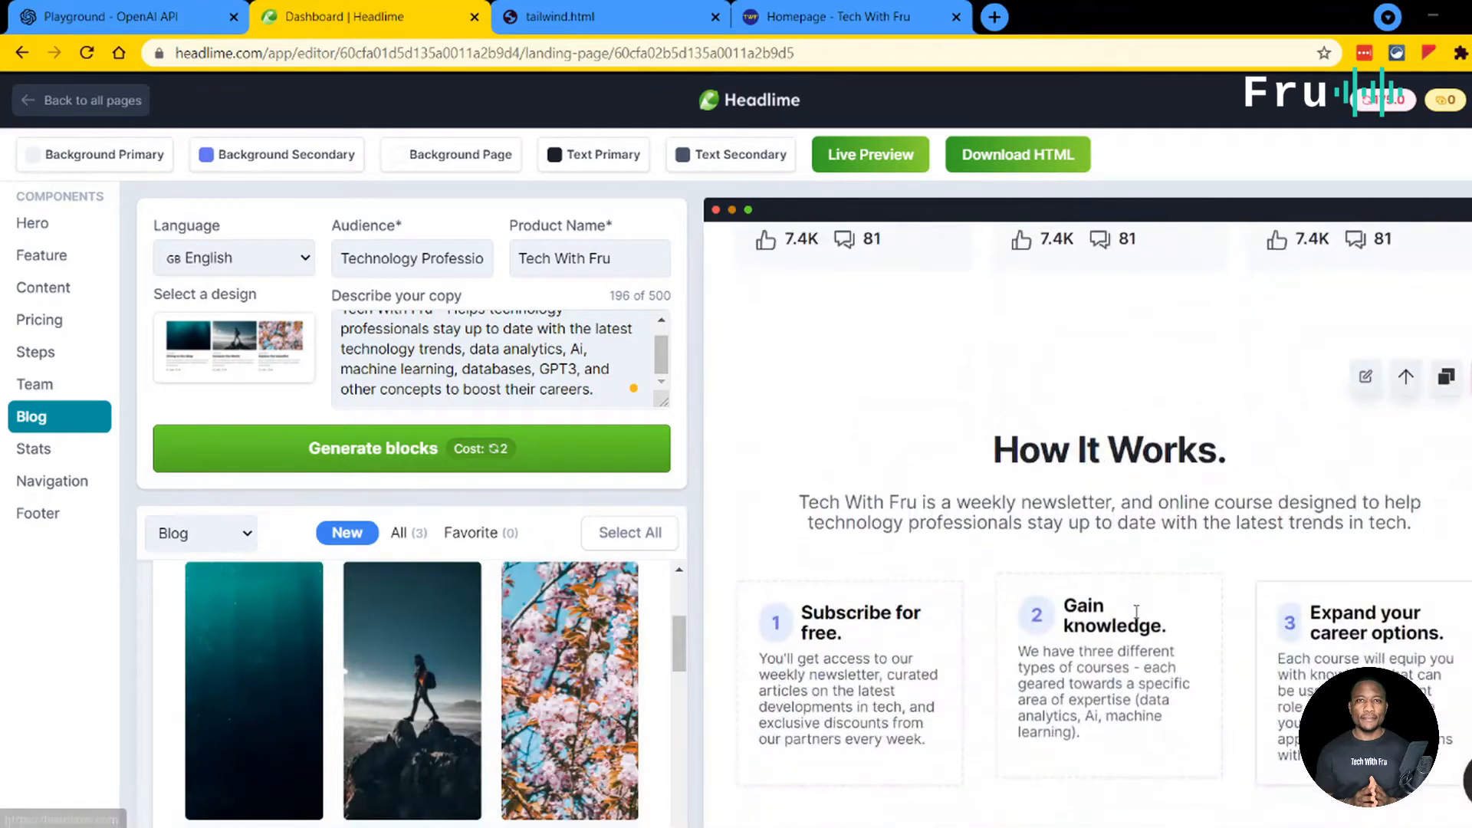
pyautogui.scroll(4, 1137, 611)
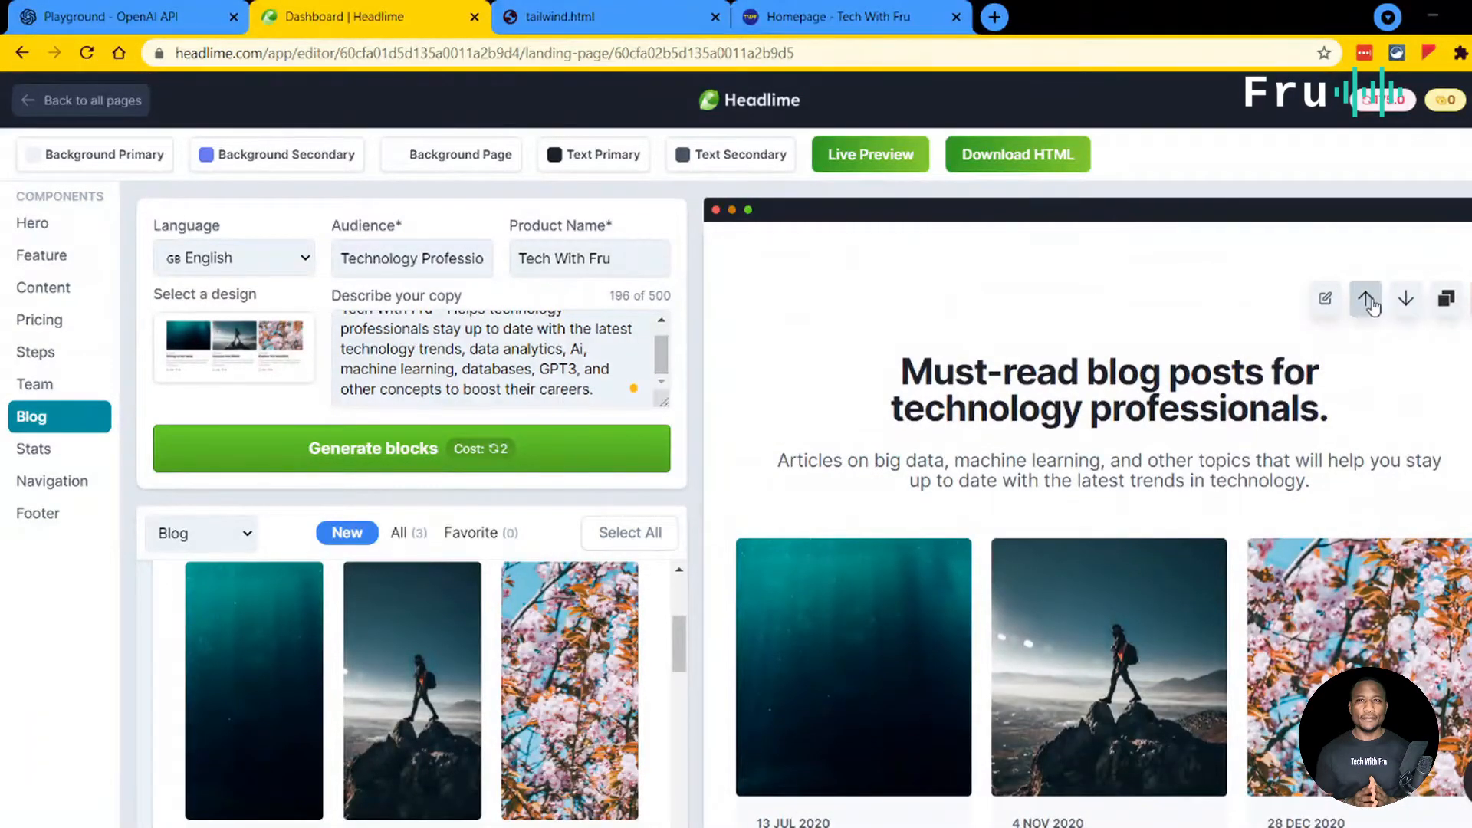
pyautogui.click(1403, 305)
pyautogui.scroll(-5, 1066, 635)
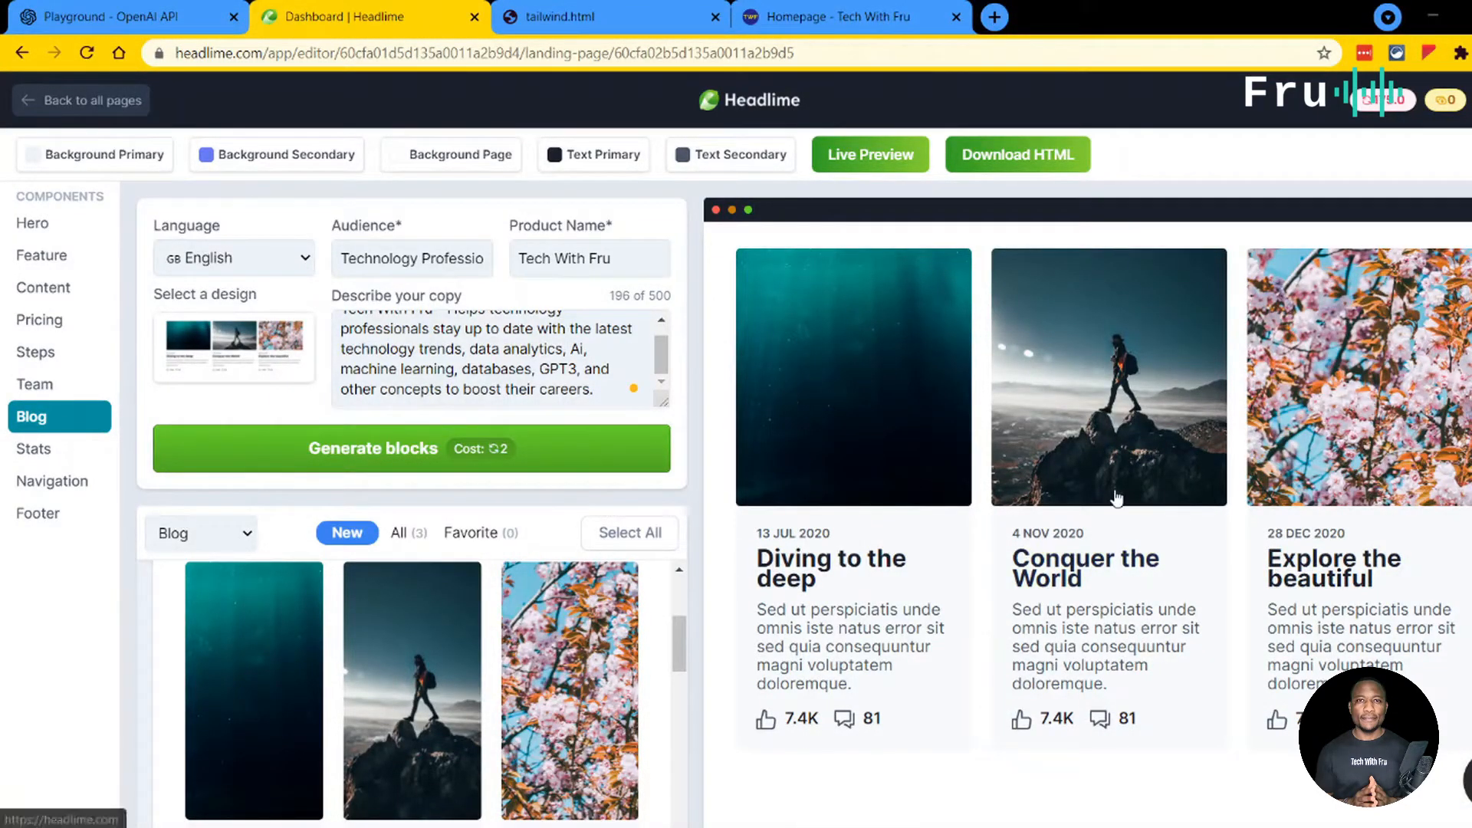
# Step: Look at the available Stats component designs and close the selection without choosing one
pyautogui.click(35, 452)
pyautogui.click(230, 327)
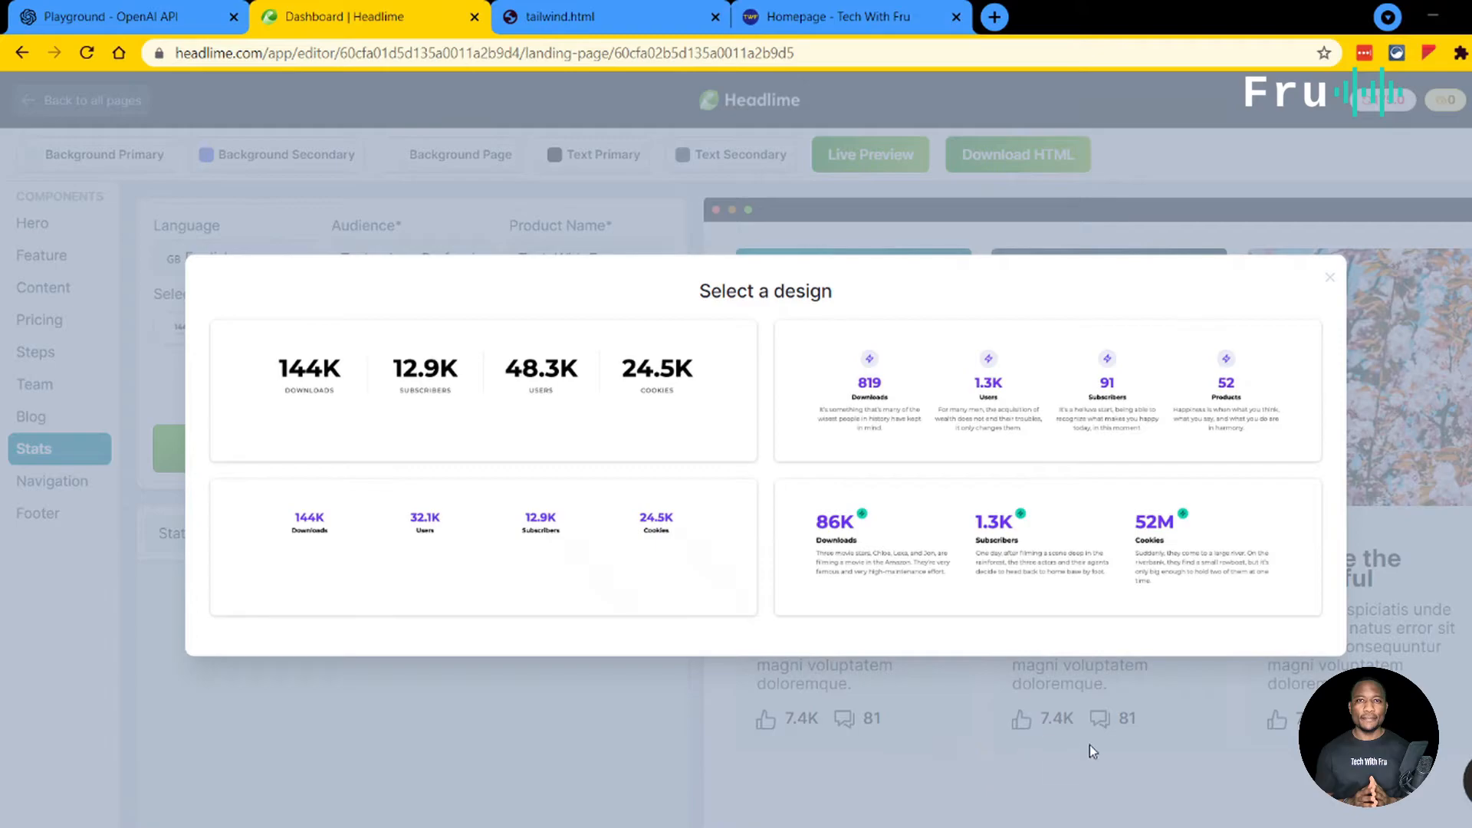
pyautogui.click(1220, 696)
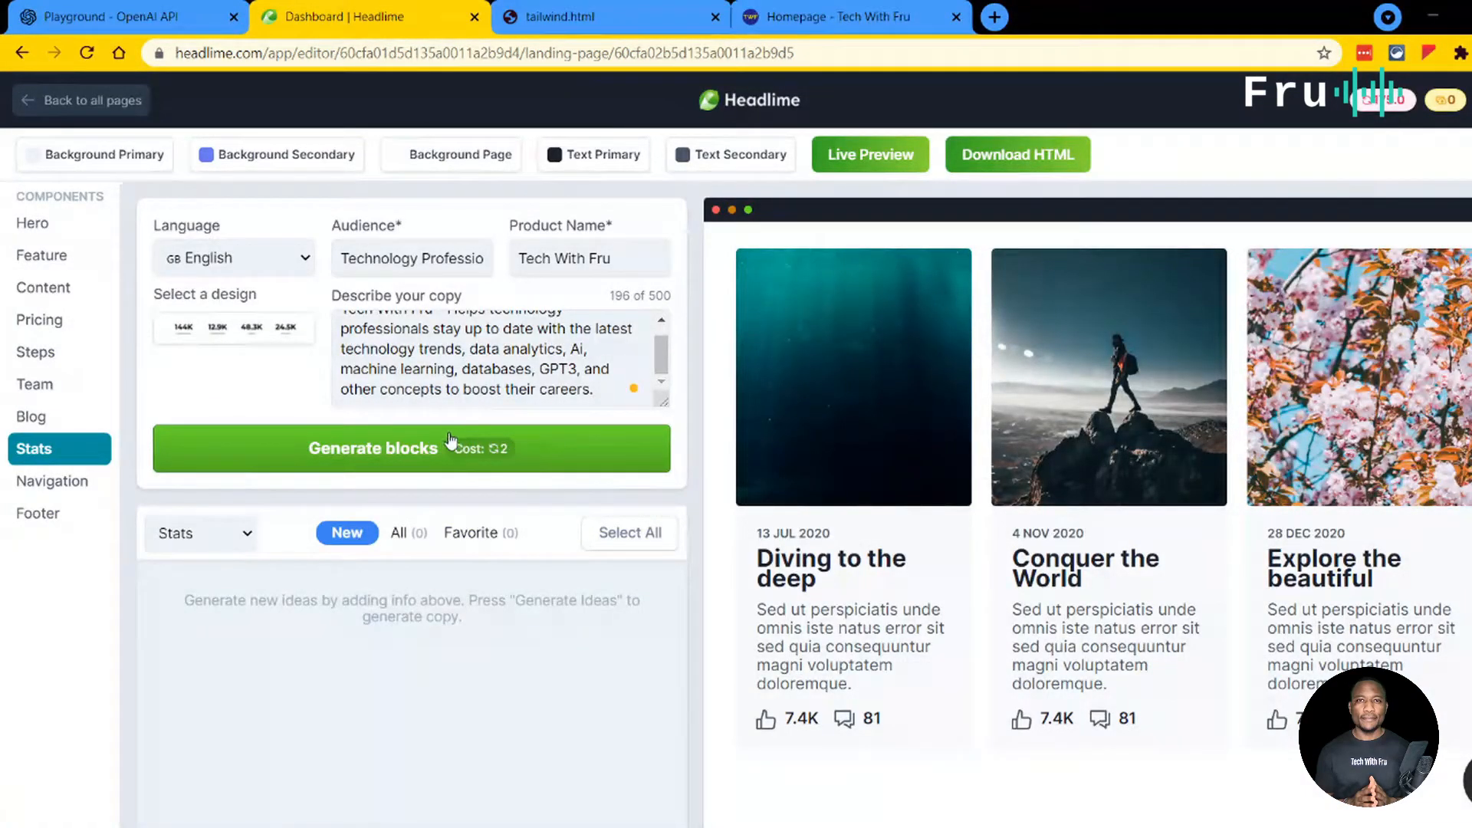
# Step: Choose the Navigation design with the company logo first and the links beside the Sign up button last, and generate its blocks
pyautogui.click(34, 483)
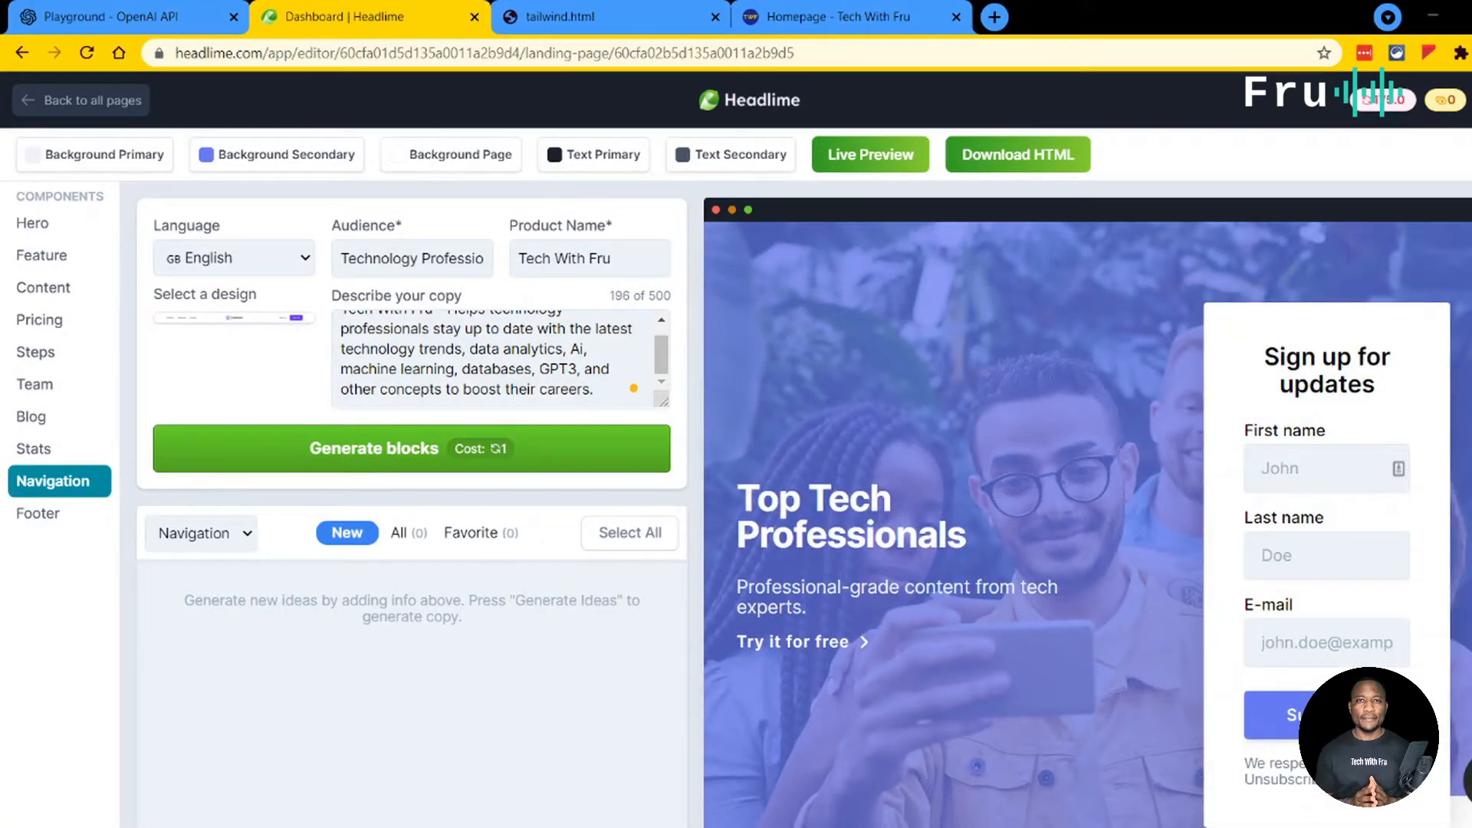
pyautogui.click(237, 318)
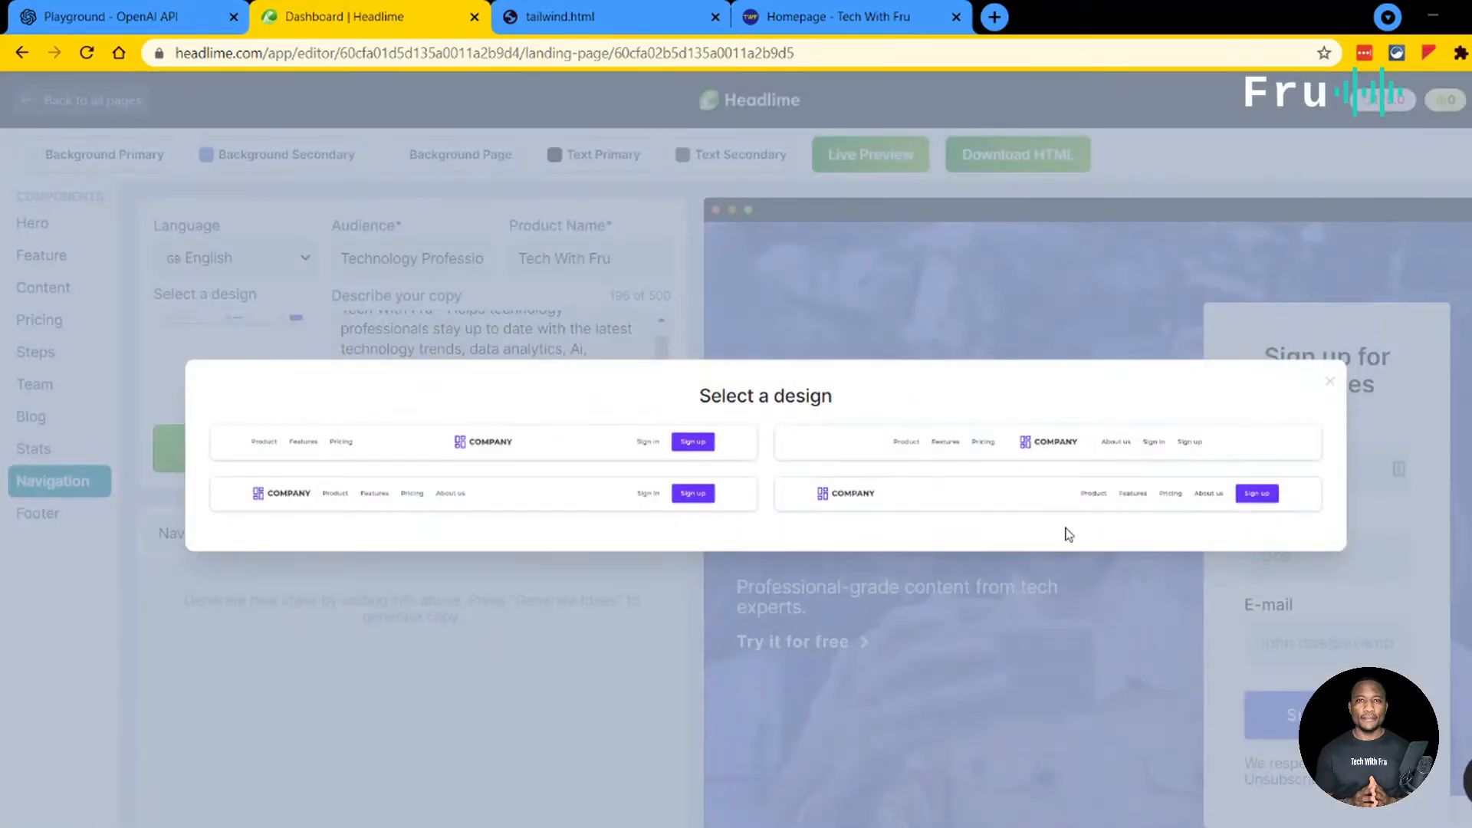
pyautogui.click(1101, 503)
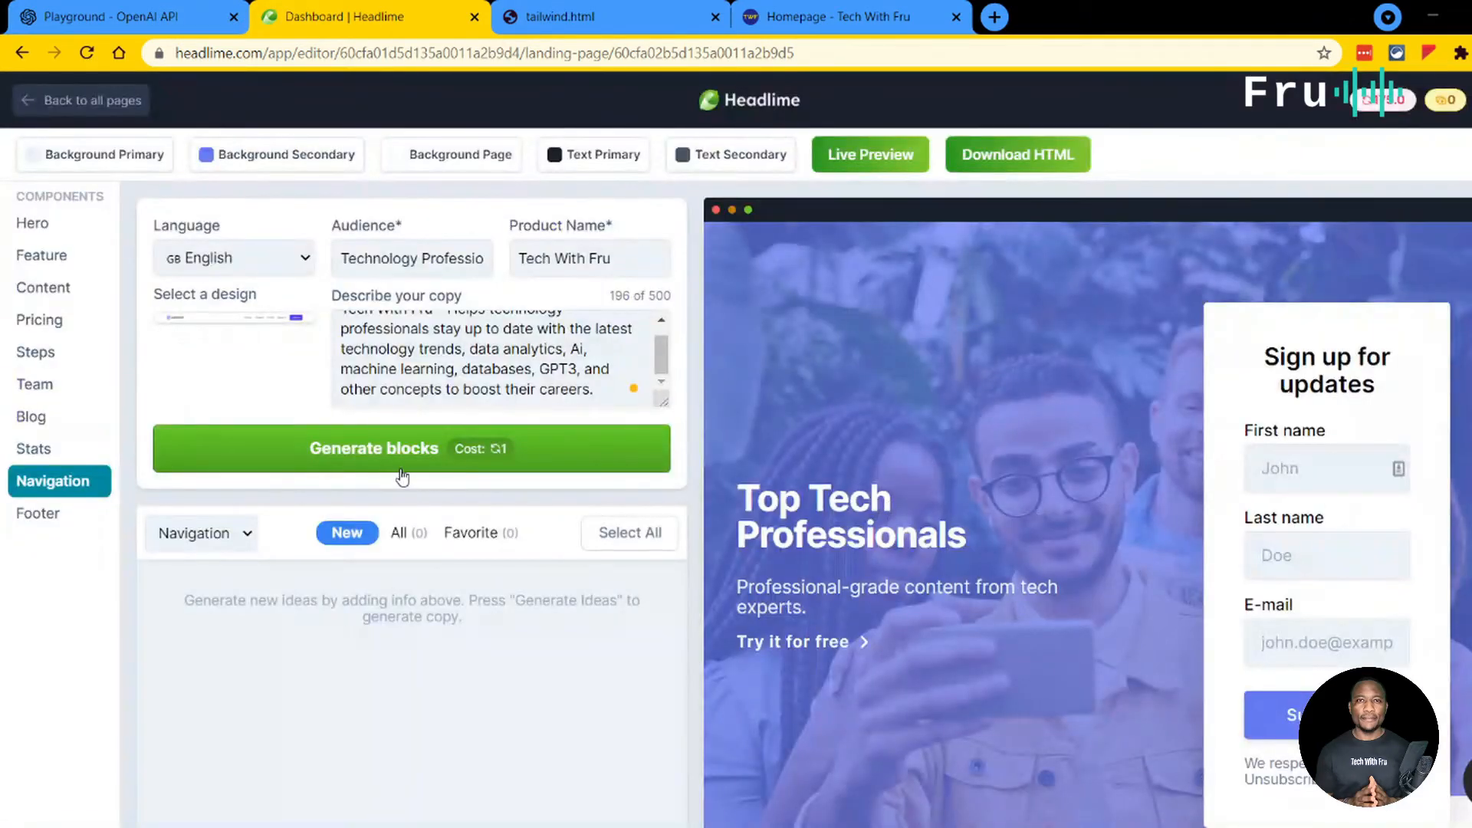
pyautogui.click(361, 451)
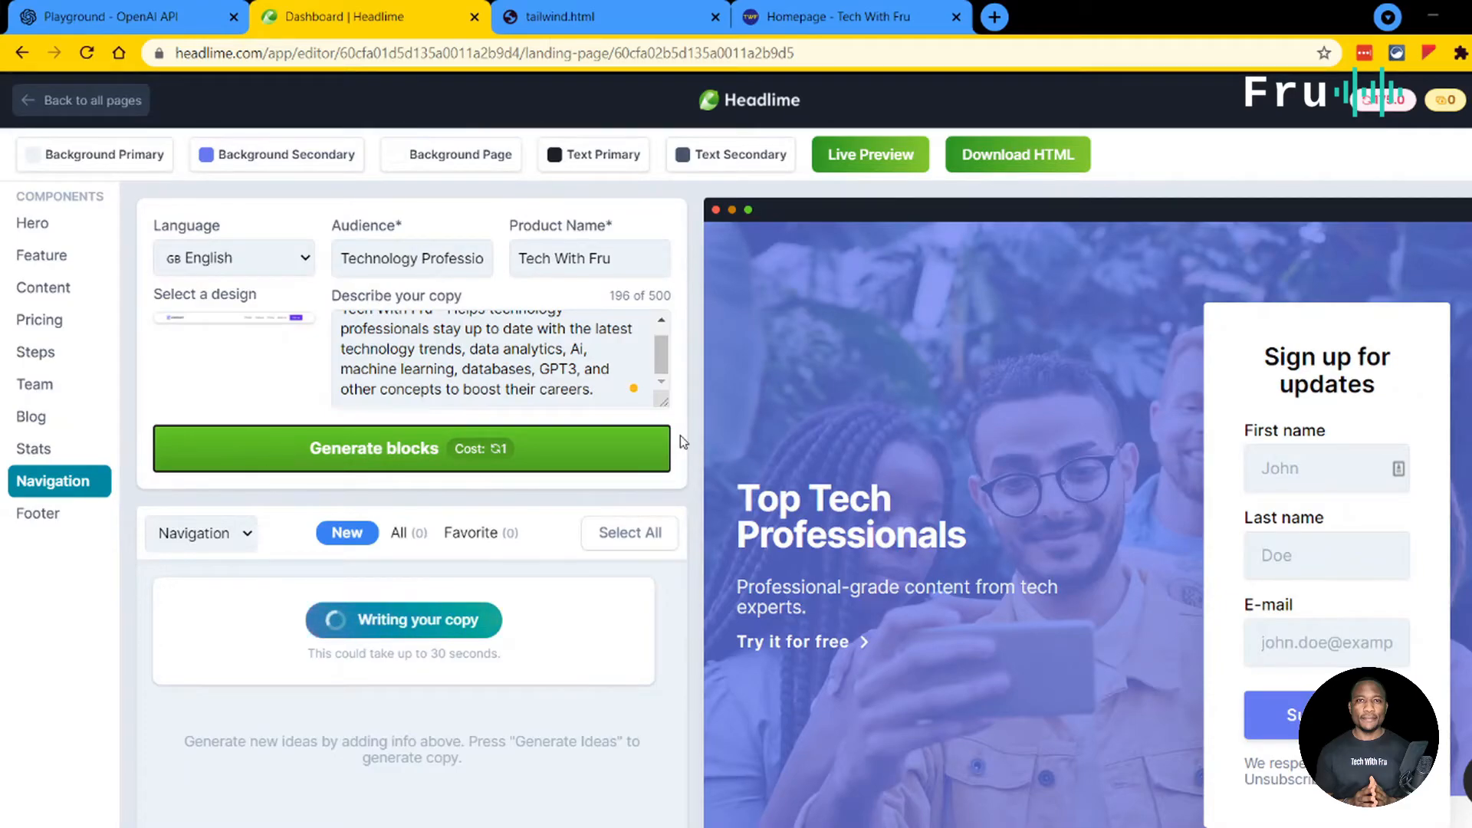
# Step: Review the navigation bar and hero at the start of the earlier tailwind.html page, then return to the Headlime editor
pyautogui.click(585, 23)
pyautogui.scroll(15, 578, 457)
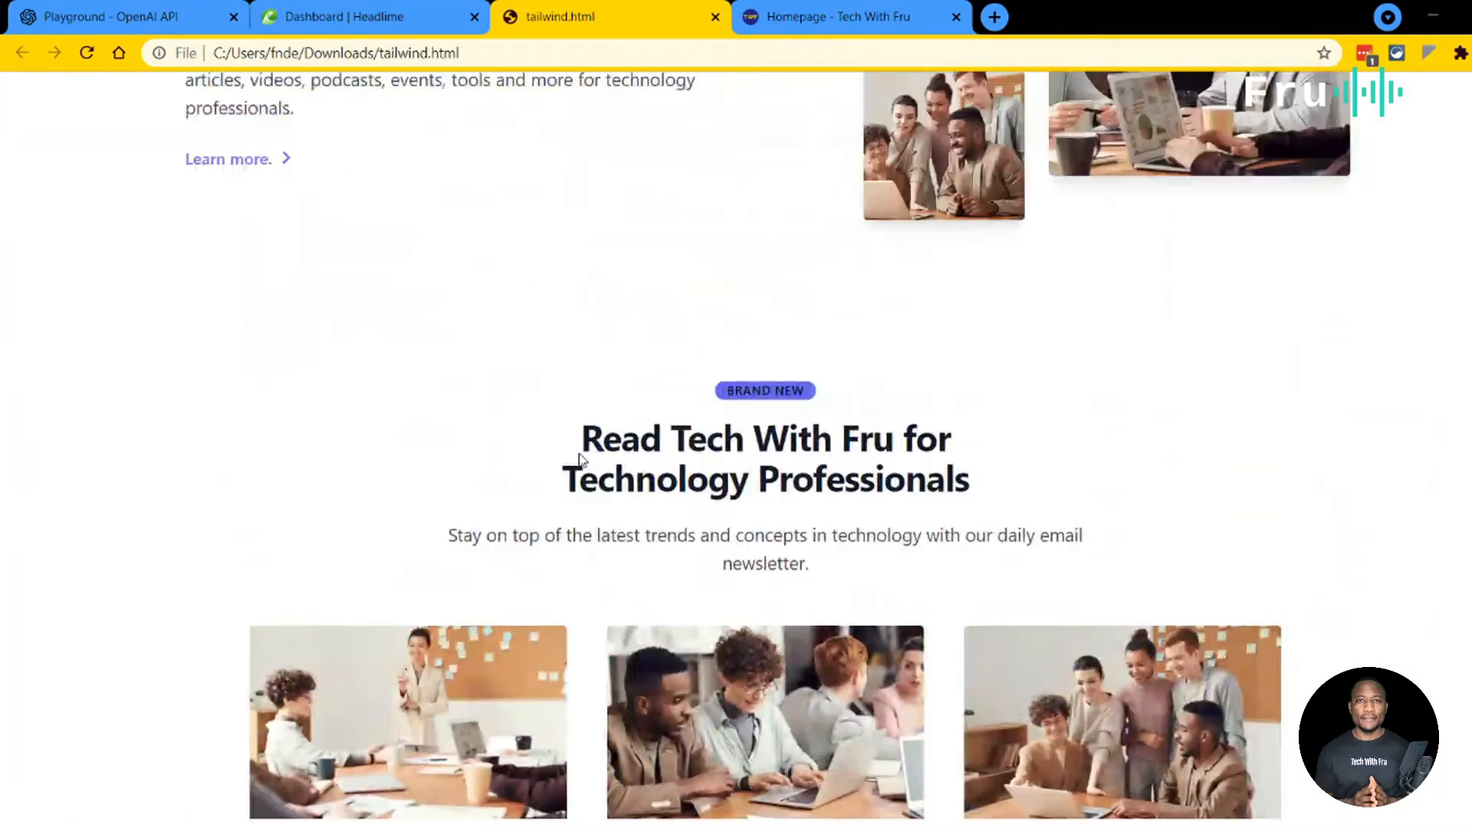
pyautogui.scroll(1, 576, 452)
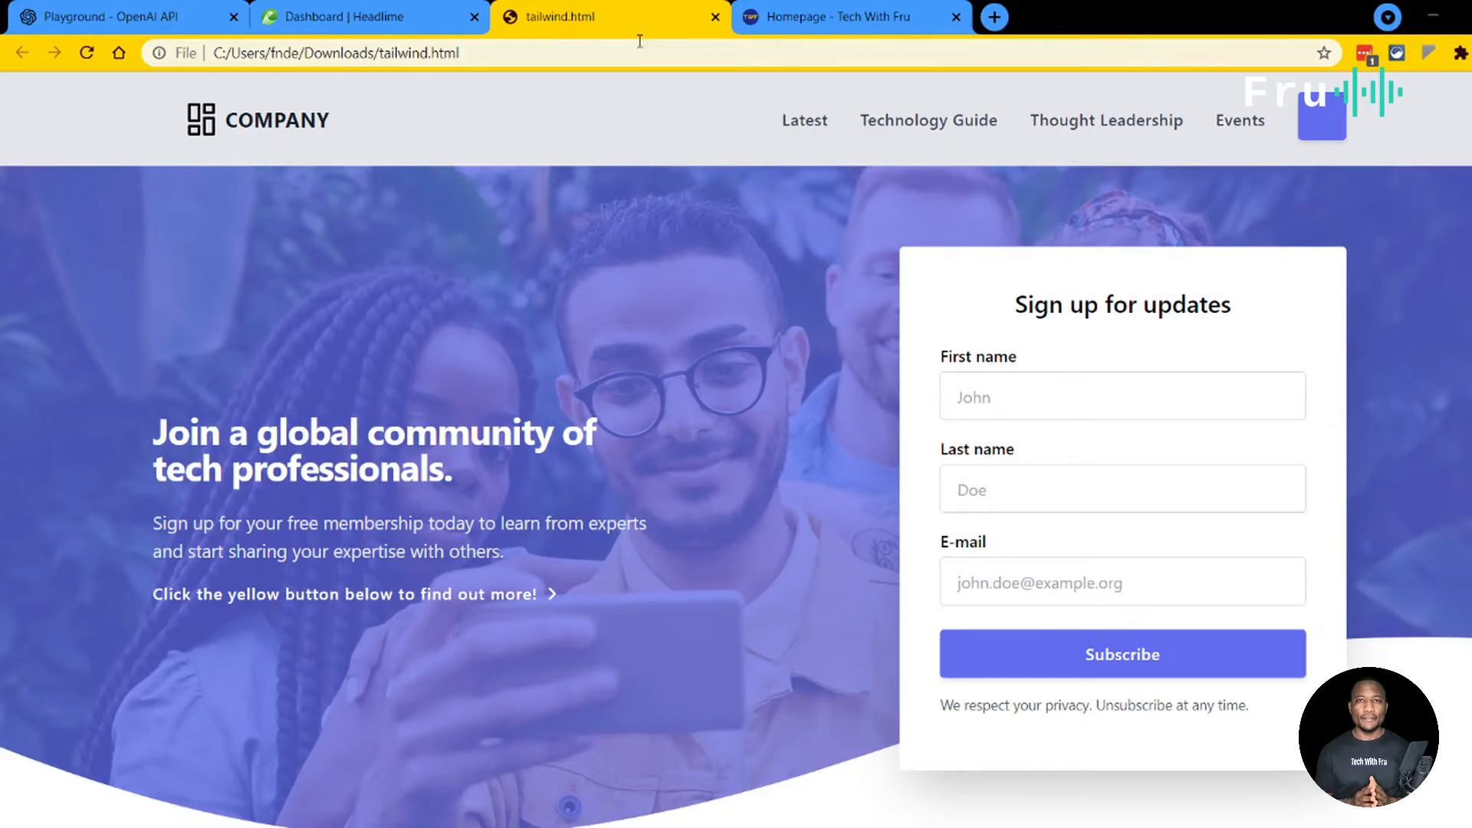
pyautogui.click(368, 17)
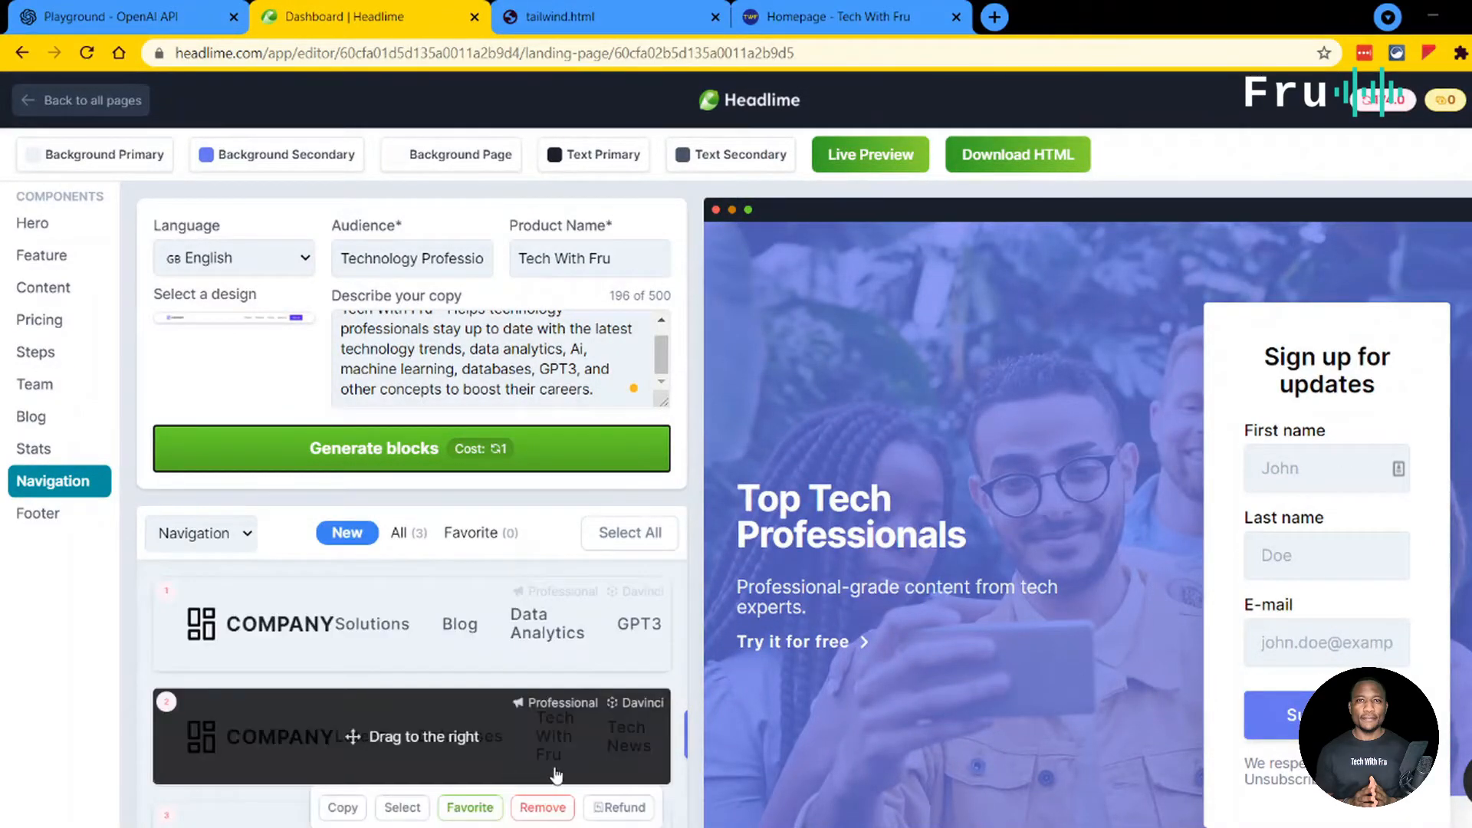
# Step: Try the generated navigation blocks beginning with "Latest" and "Solutions" above the hero, removing each one from the page
pyautogui.moveTo(414, 723); pyautogui.dragTo(1134, 237)
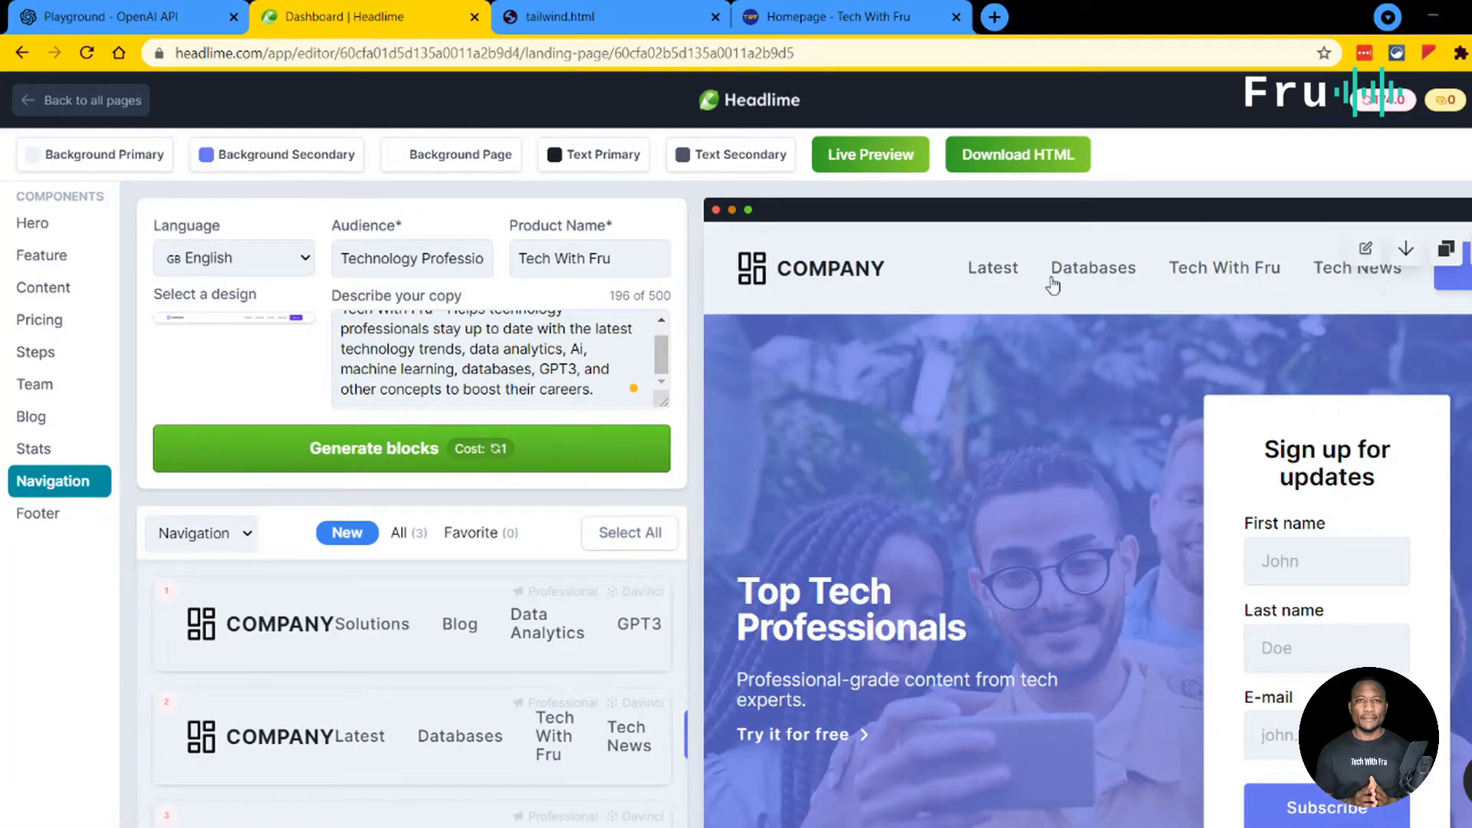
pyautogui.scroll(-1, 1426, 261)
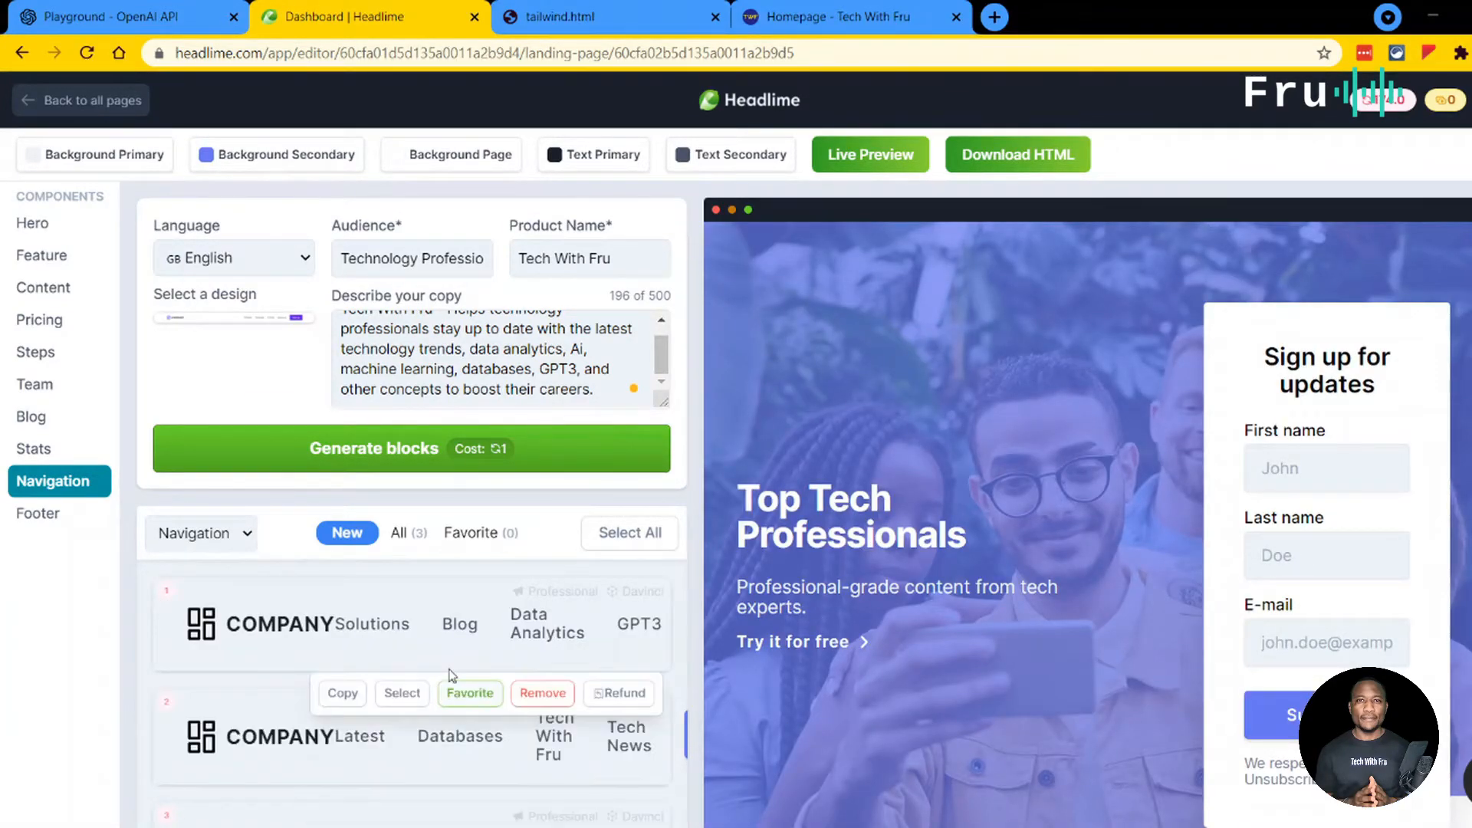
pyautogui.moveTo(427, 624); pyautogui.dragTo(1119, 314)
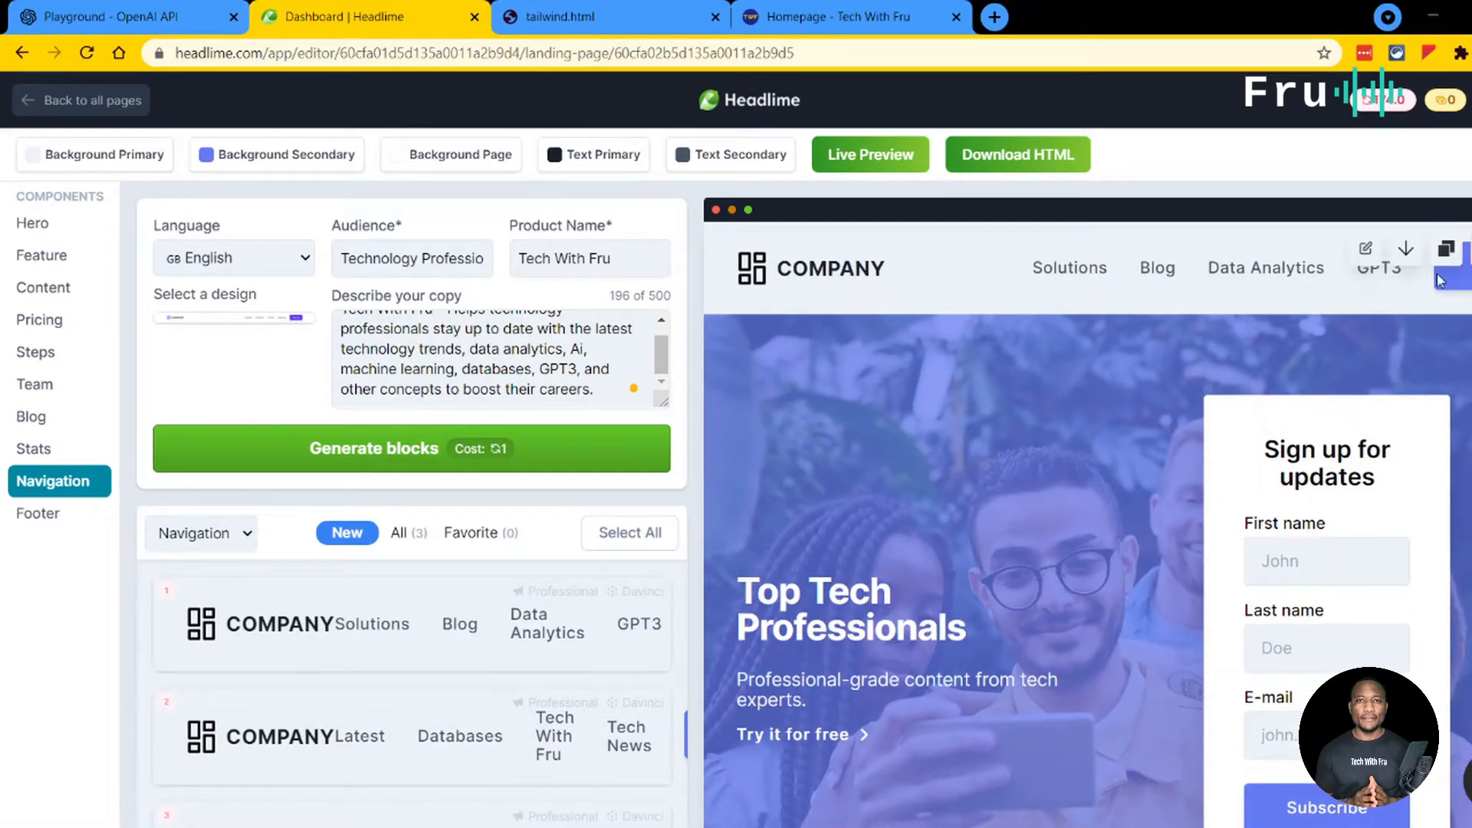
pyautogui.click(1464, 268)
# Step: Generate another set of navigation blocks and place the one with Tech Articles, Jobs, Shop and Login above the hero
pyautogui.click(515, 449)
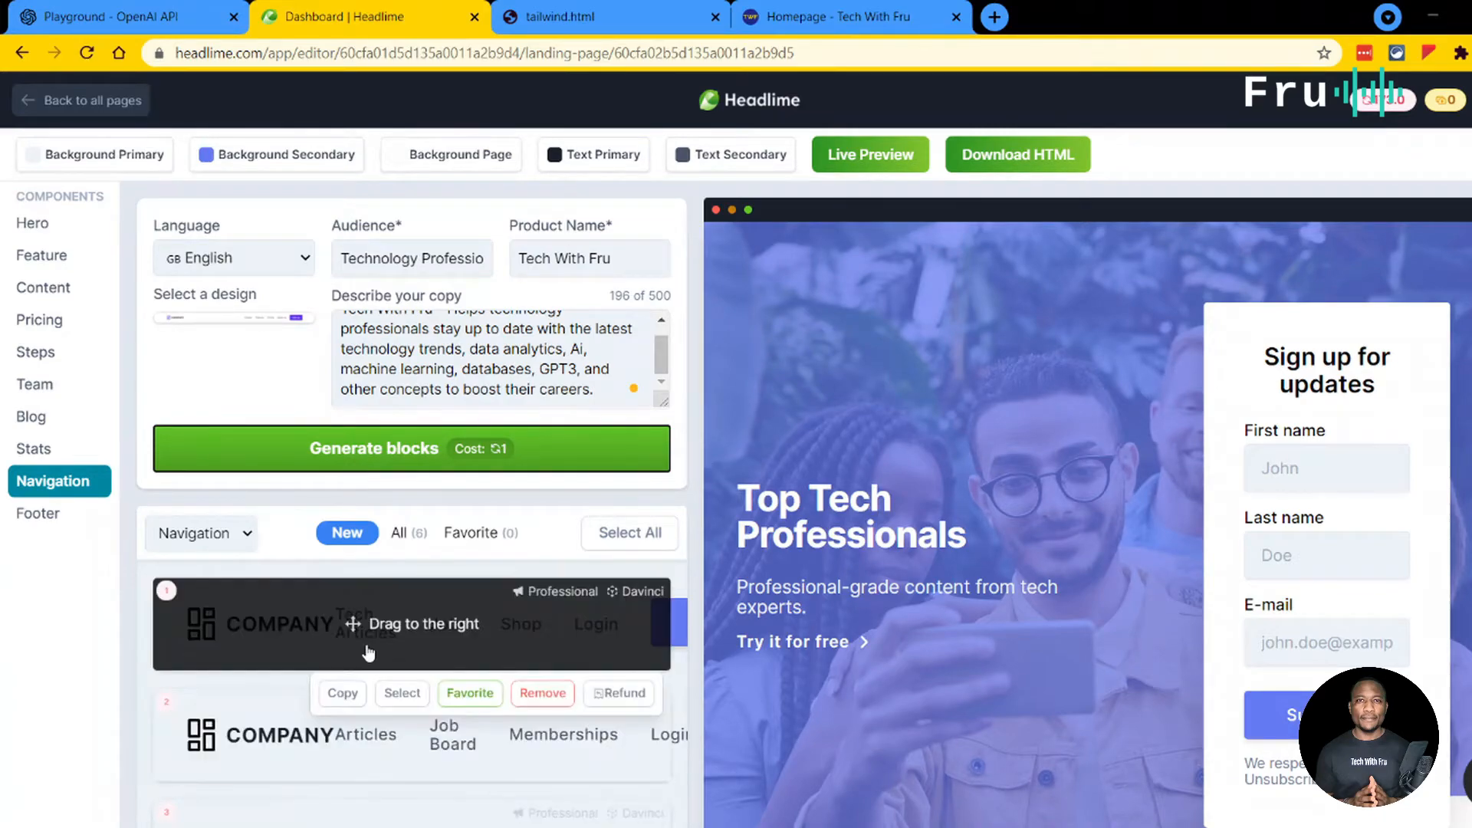
pyautogui.moveTo(368, 625); pyautogui.dragTo(1225, 263)
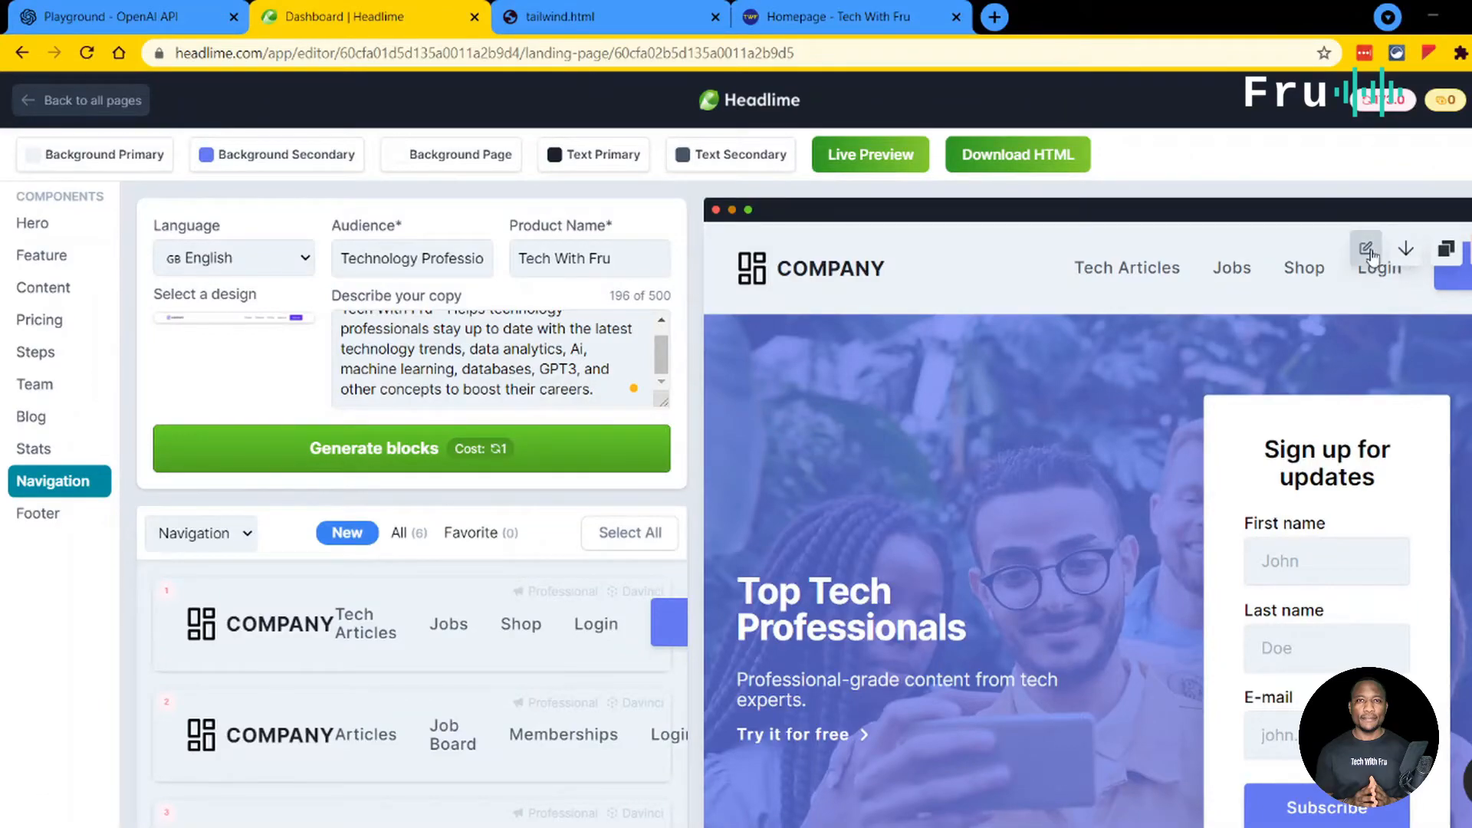
# Step: Look at the editable content of the placed navigation block and close it without changes
pyautogui.click(1366, 250)
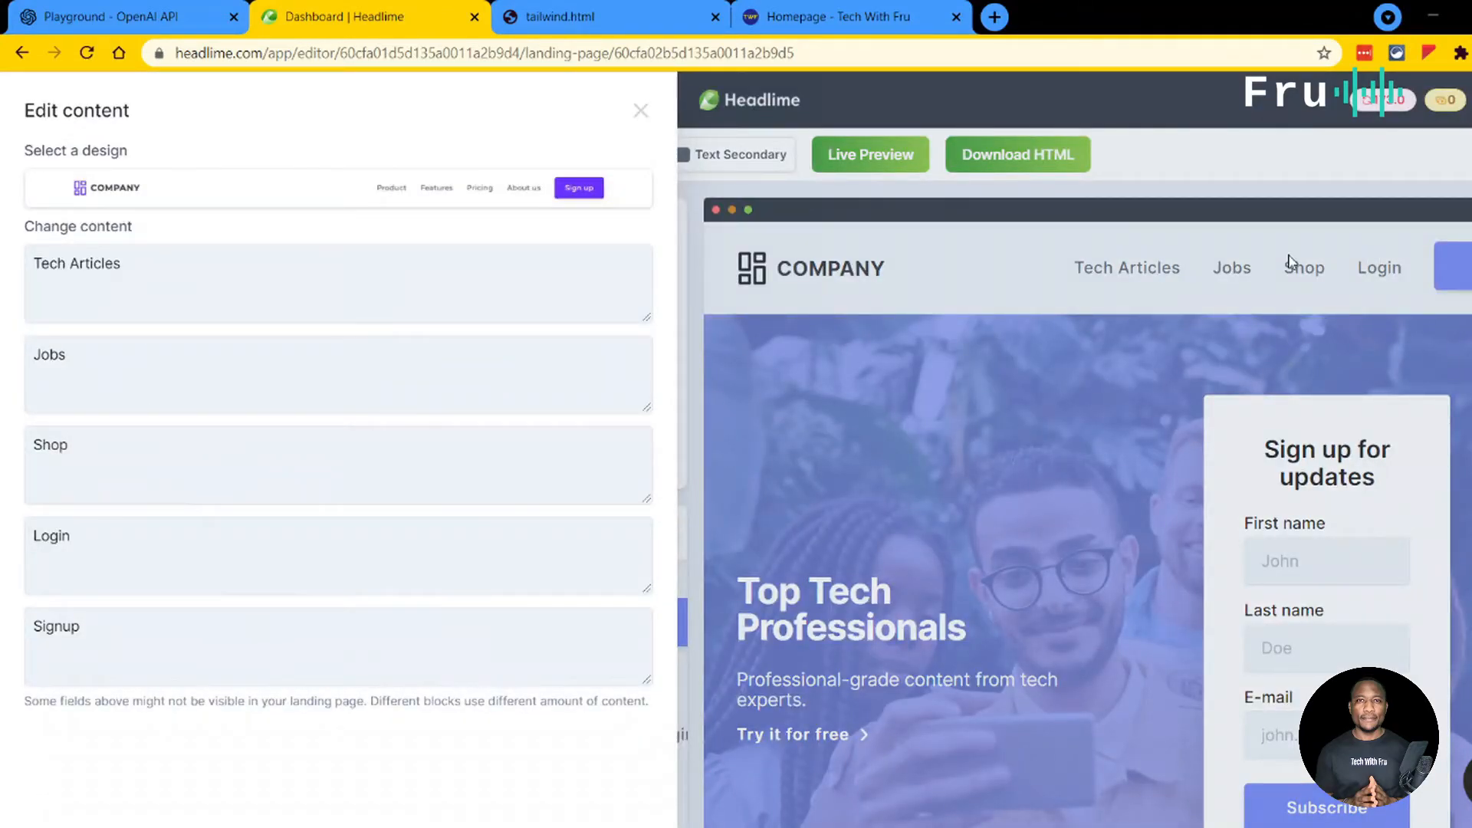
pyautogui.click(275, 367)
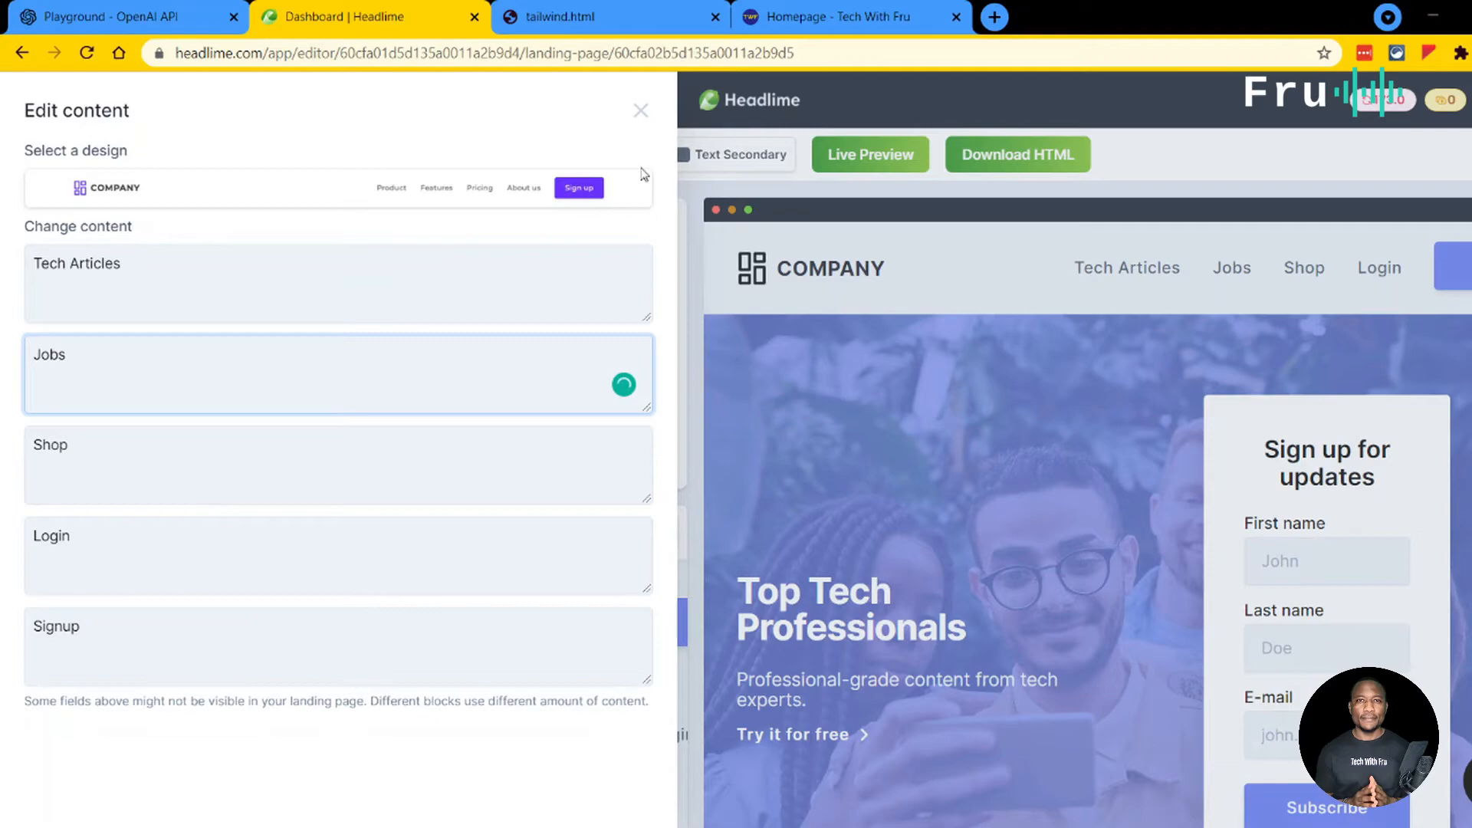
pyautogui.click(641, 113)
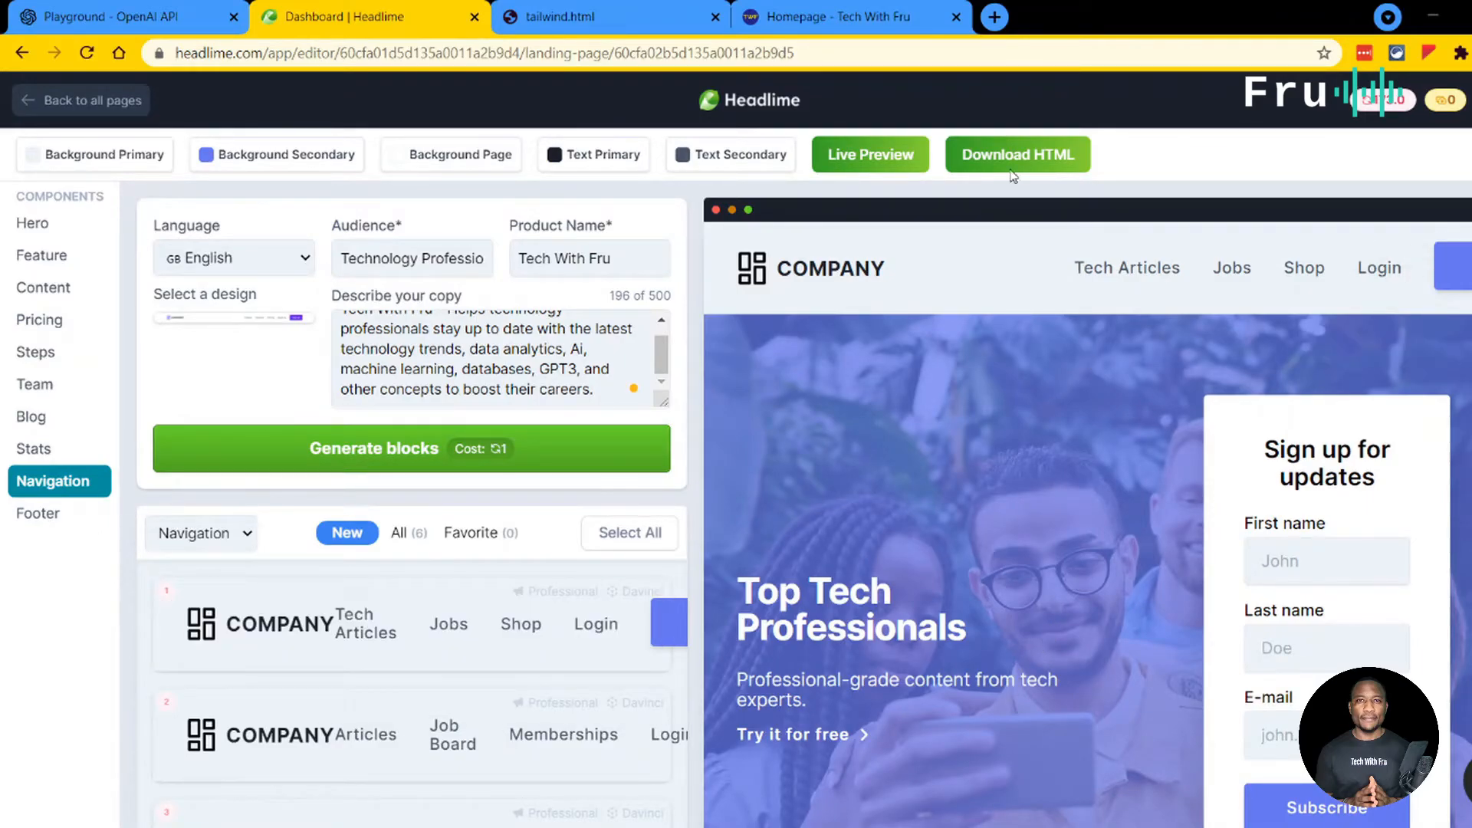
# Step: Review the stats and footer sections at the end of the tailwind.html page, and return to the Headlime editor
pyautogui.click(559, 16)
pyautogui.scroll(-8, 901, 766)
pyautogui.scroll(-10, 904, 818)
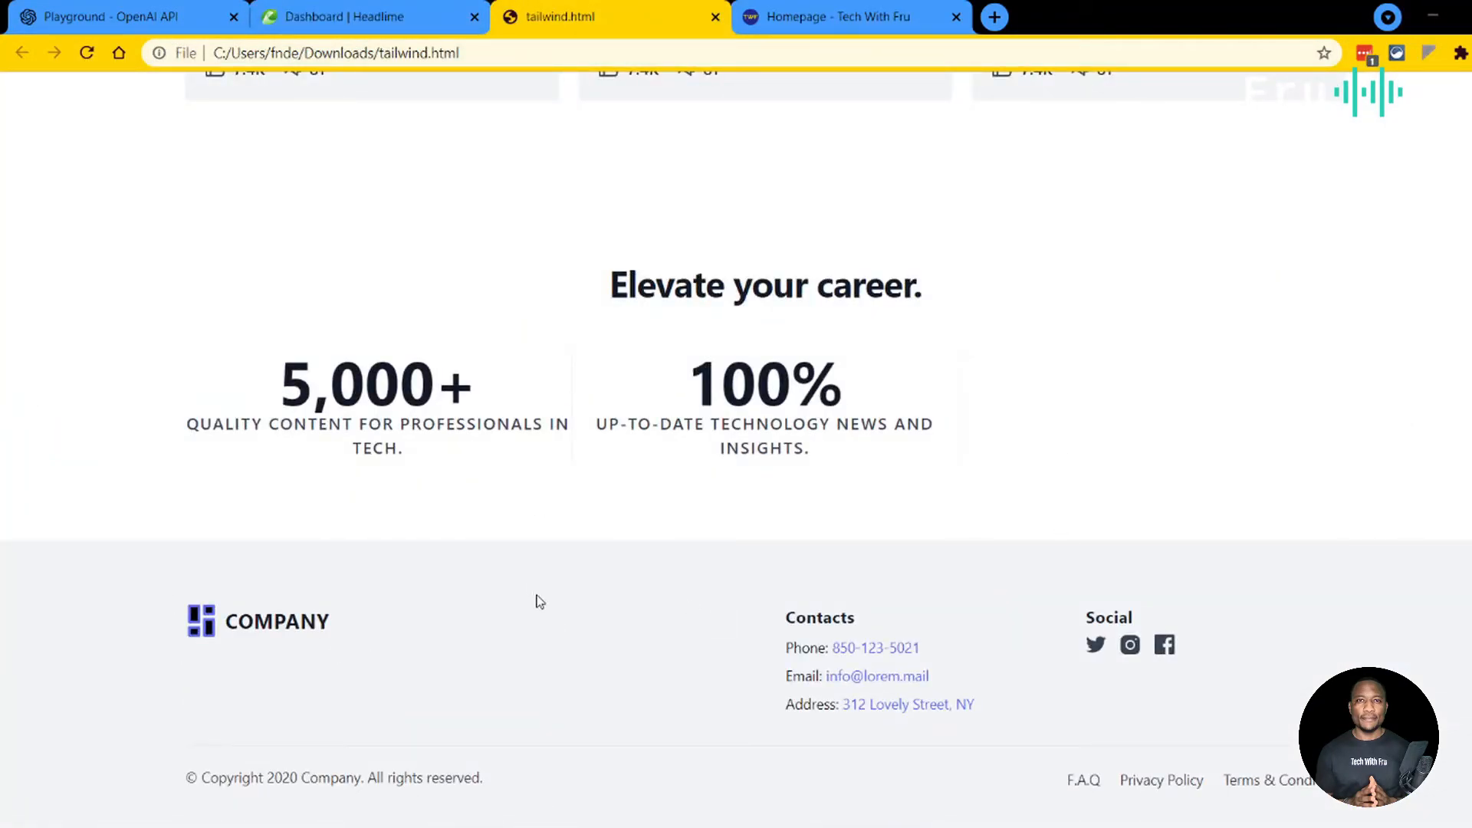
pyautogui.click(337, 15)
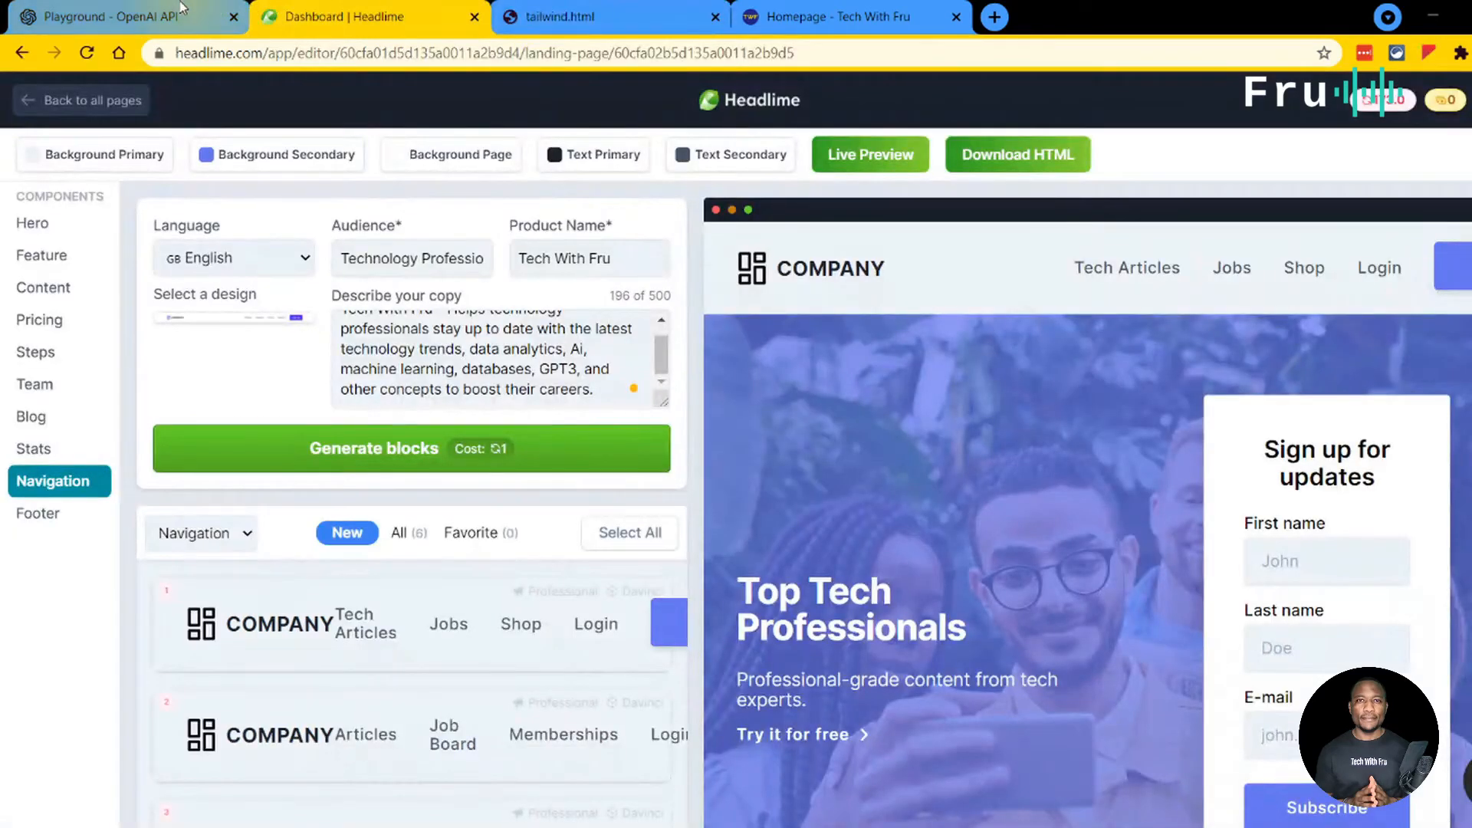
# Step: Generate blocks for the Footer component using the dark multi-column design
pyautogui.click(73, 513)
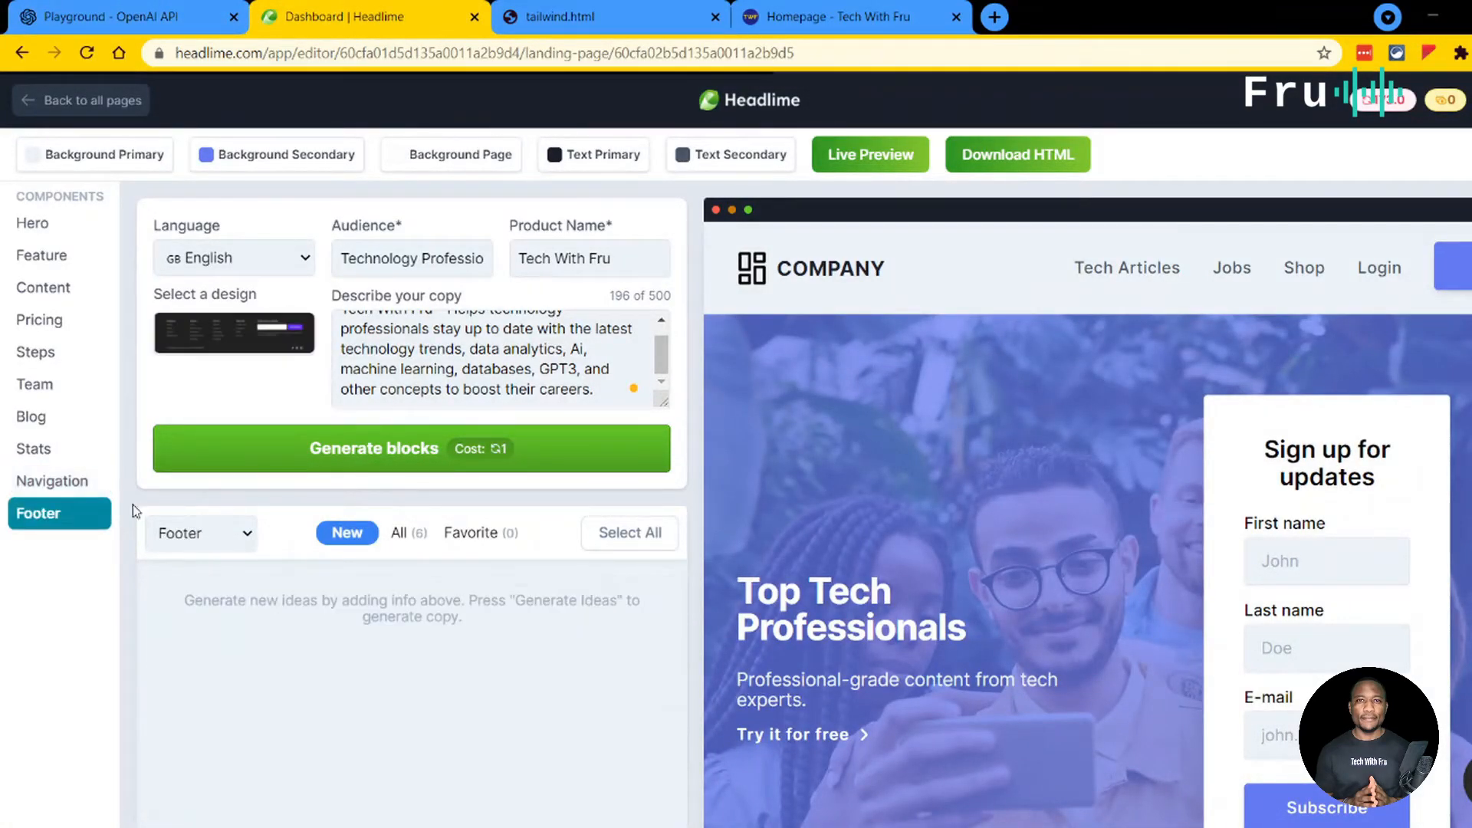
pyautogui.click(529, 454)
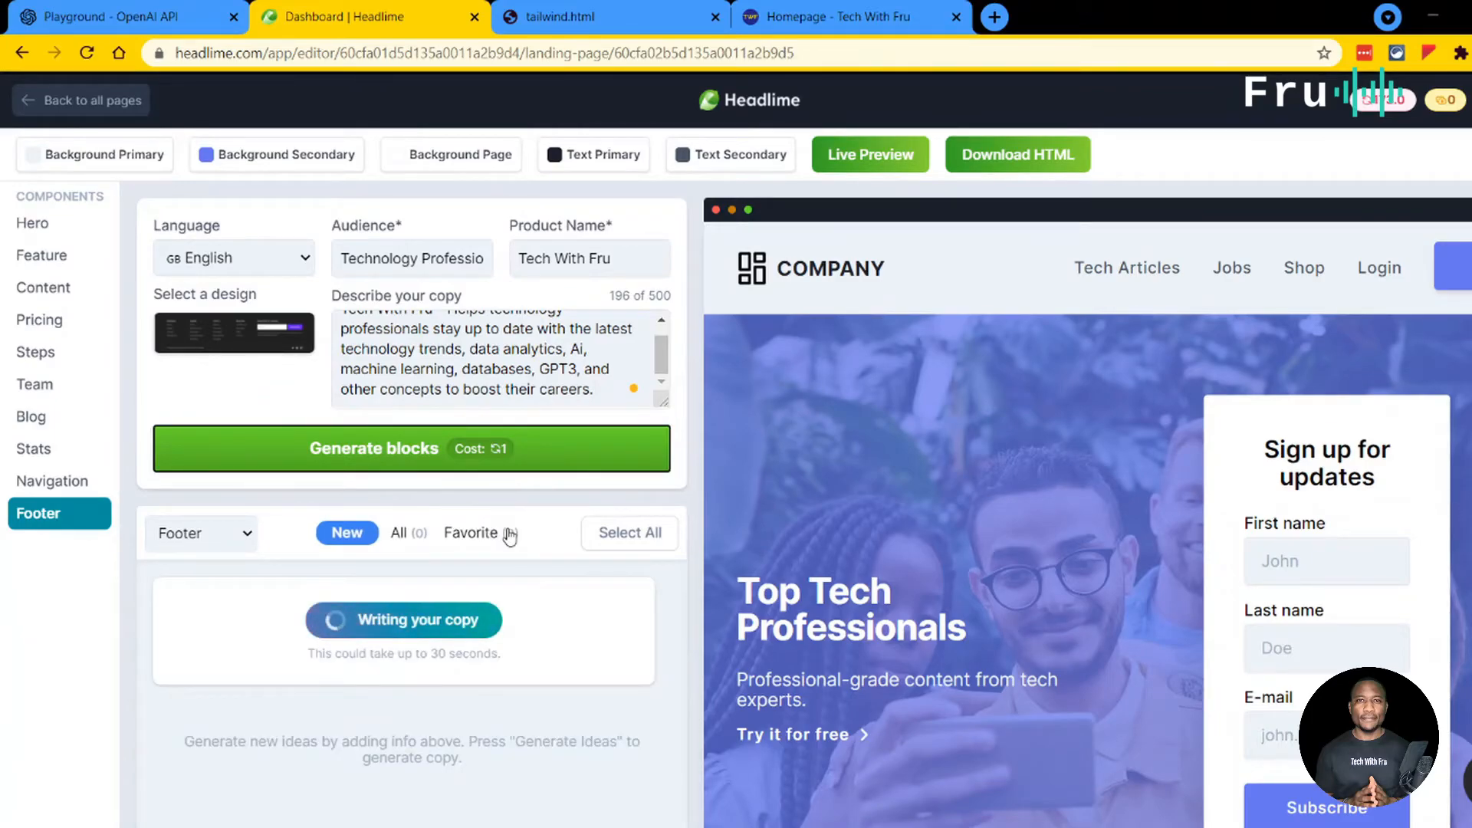
pyautogui.moveTo(1054, 589)
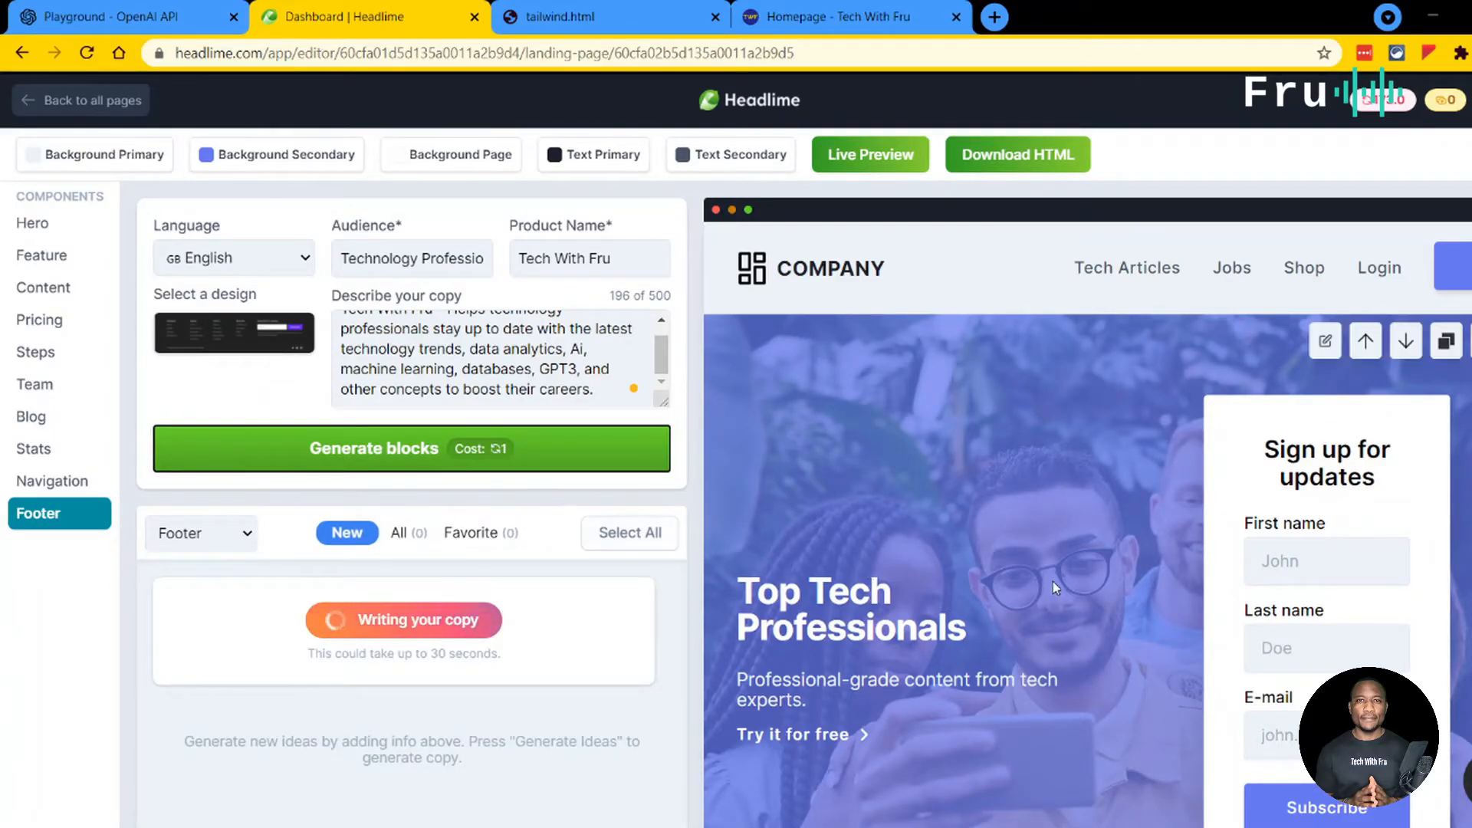
# Step: Place a generated footer block on the page and move it below the blog posts section
pyautogui.scroll(-15, 1112, 567)
pyautogui.scroll(-6, 1160, 542)
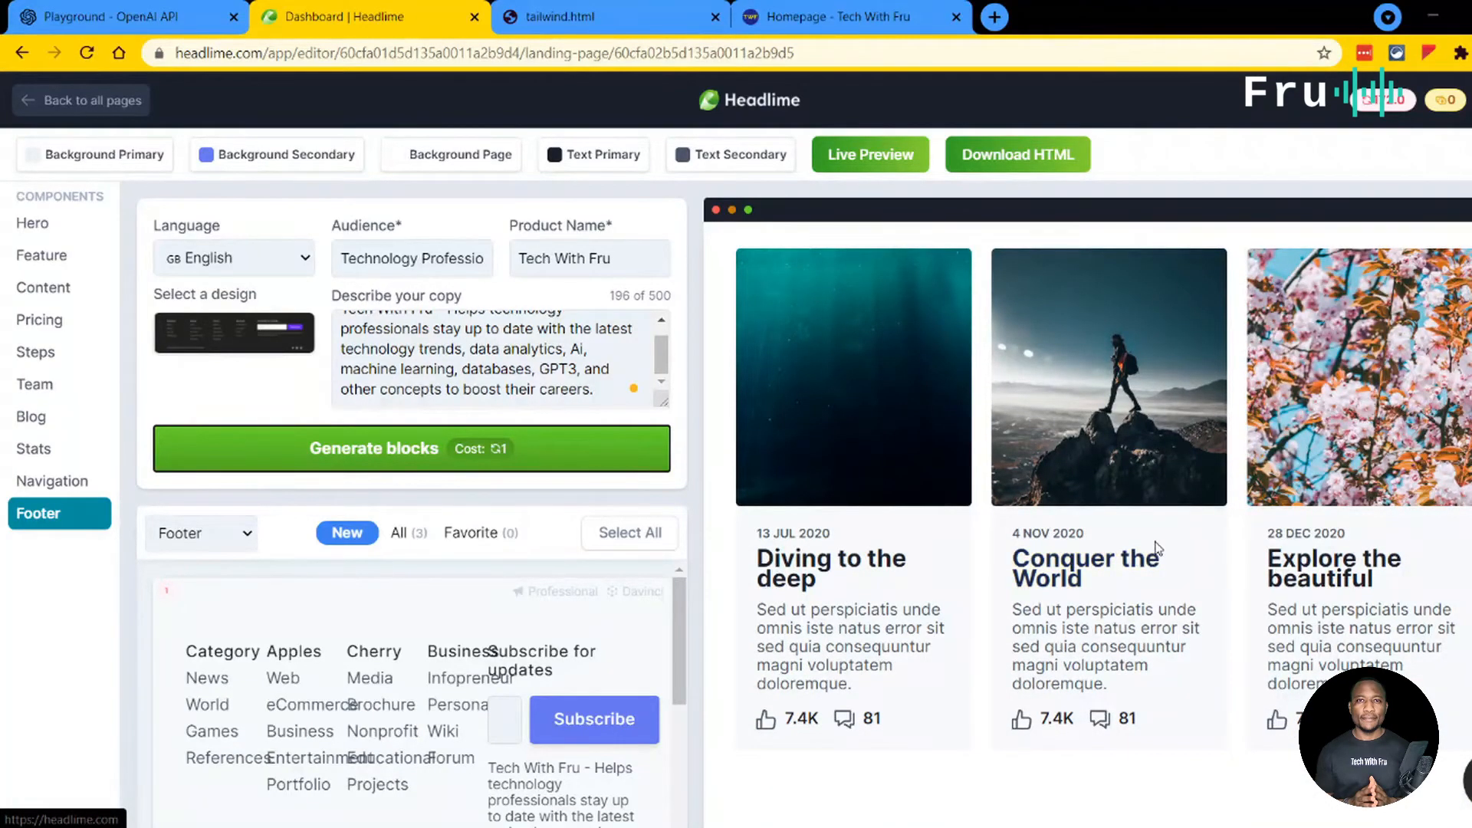
pyautogui.scroll(6, 1364, 598)
pyautogui.moveTo(1361, 609)
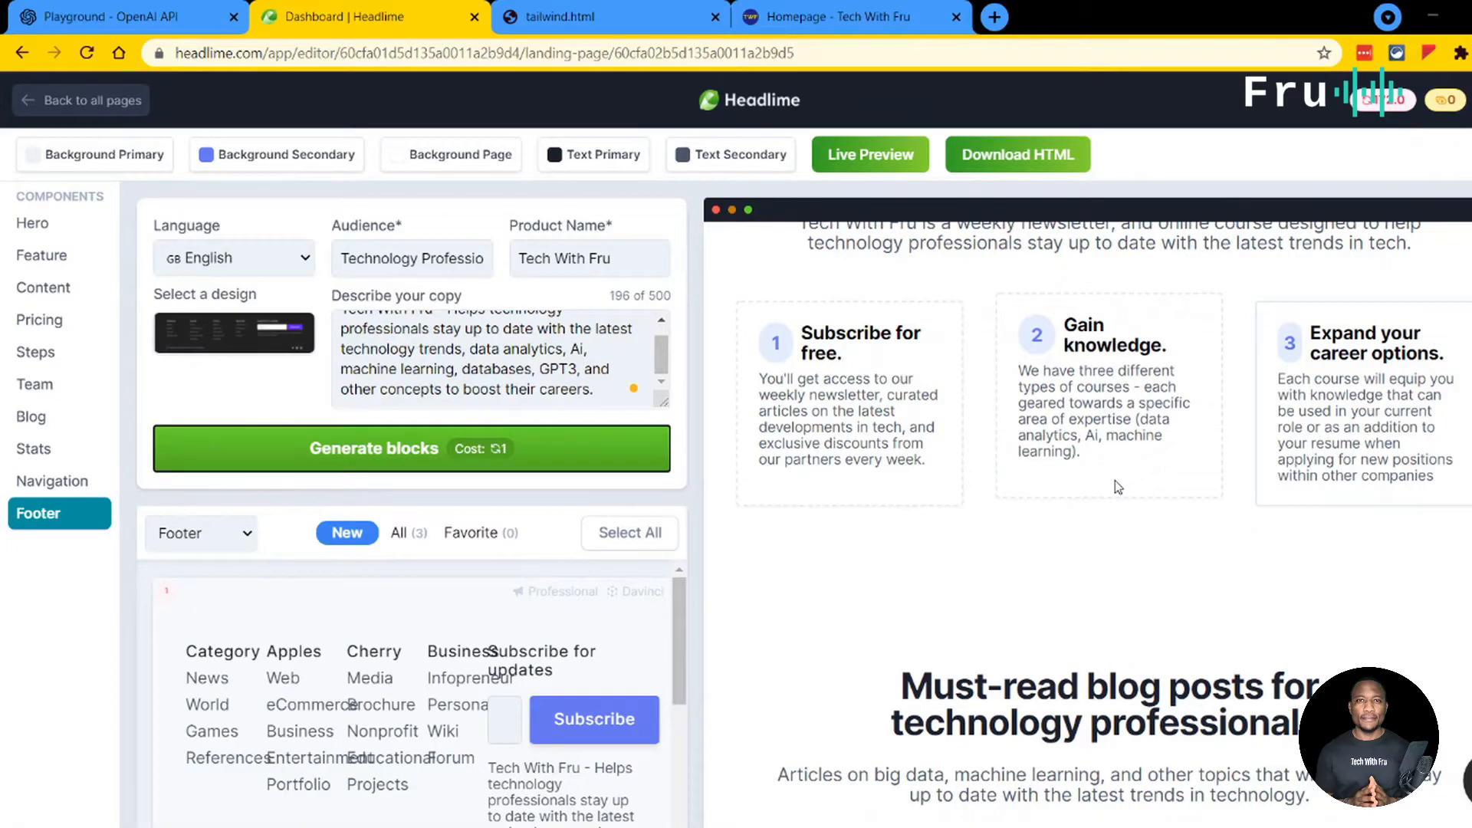
pyautogui.moveTo(386, 660)
pyautogui.scroll(-5, 421, 666)
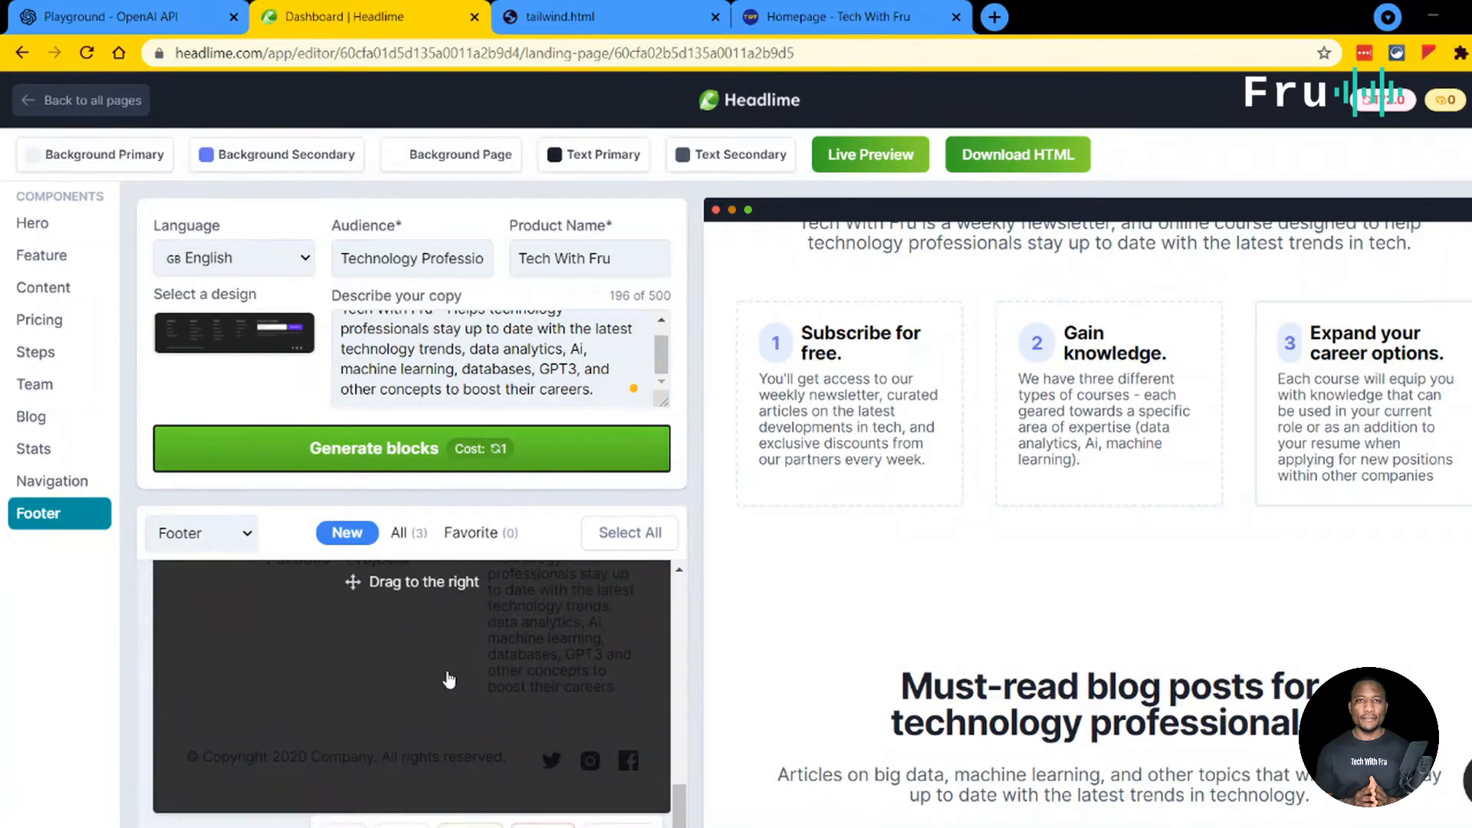
pyautogui.moveTo(455, 679); pyautogui.dragTo(1123, 759)
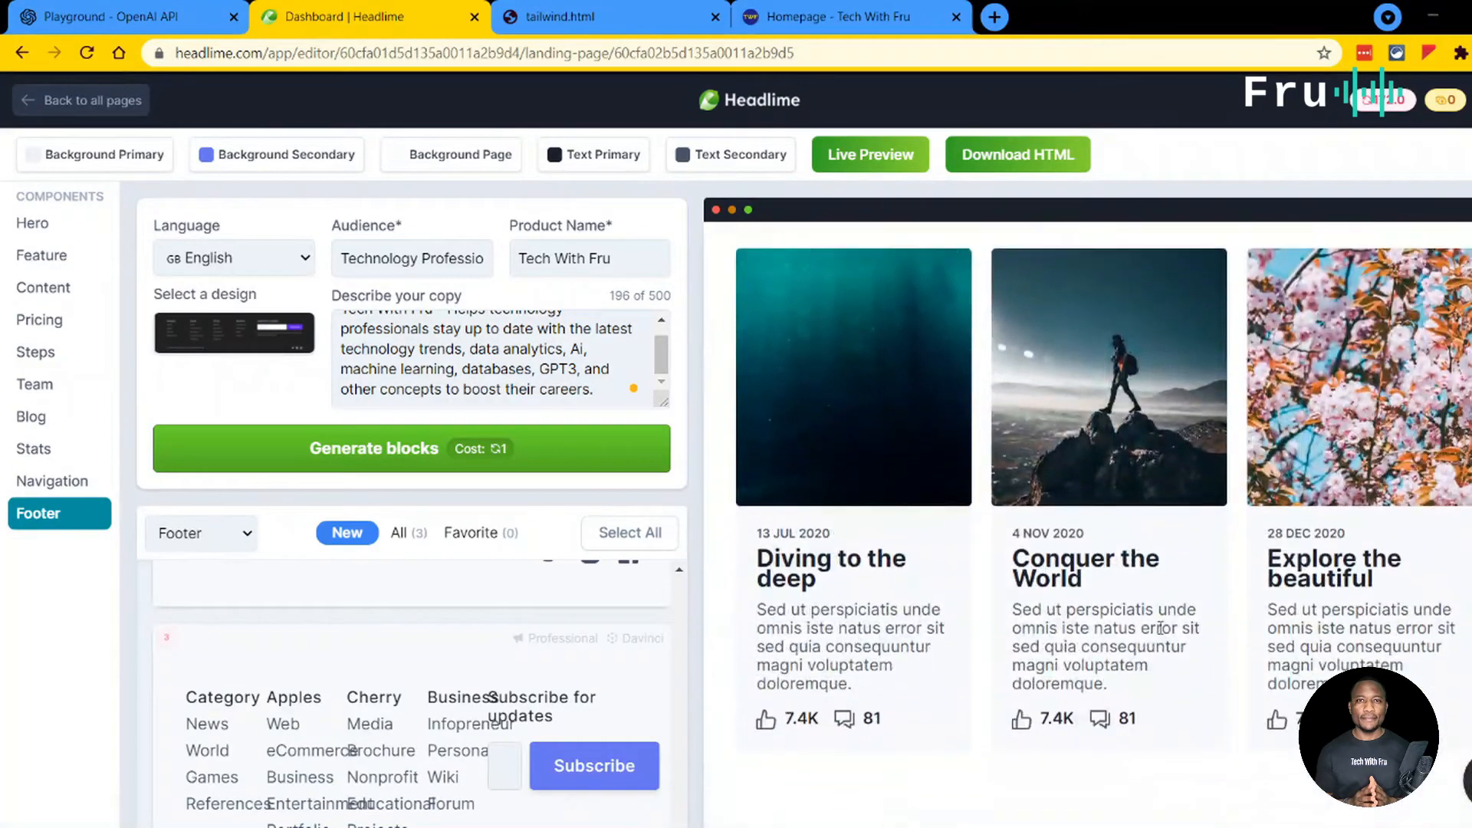
pyautogui.scroll(4, 1165, 633)
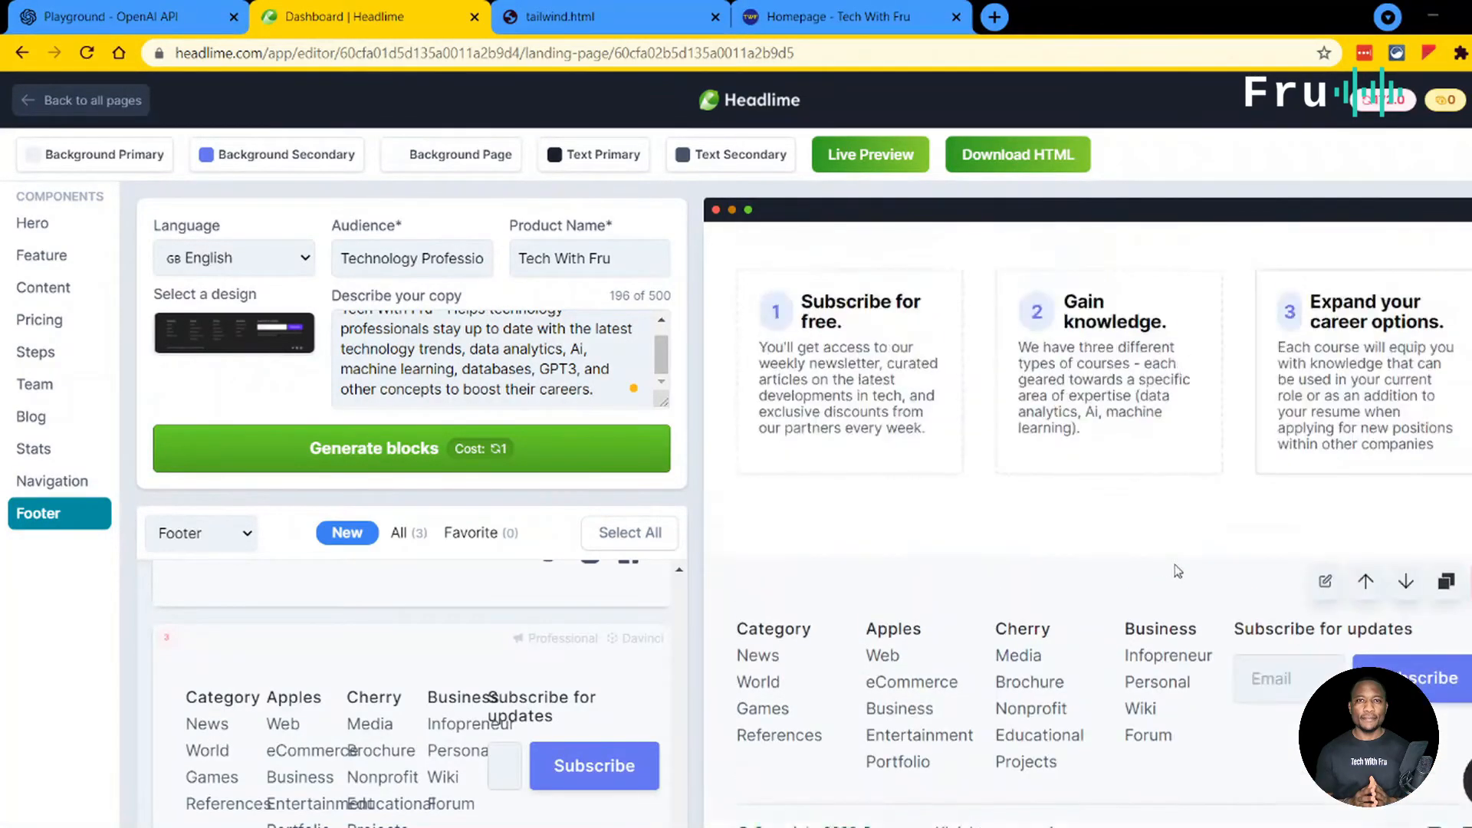
pyautogui.click(1405, 584)
pyautogui.scroll(-9, 1103, 587)
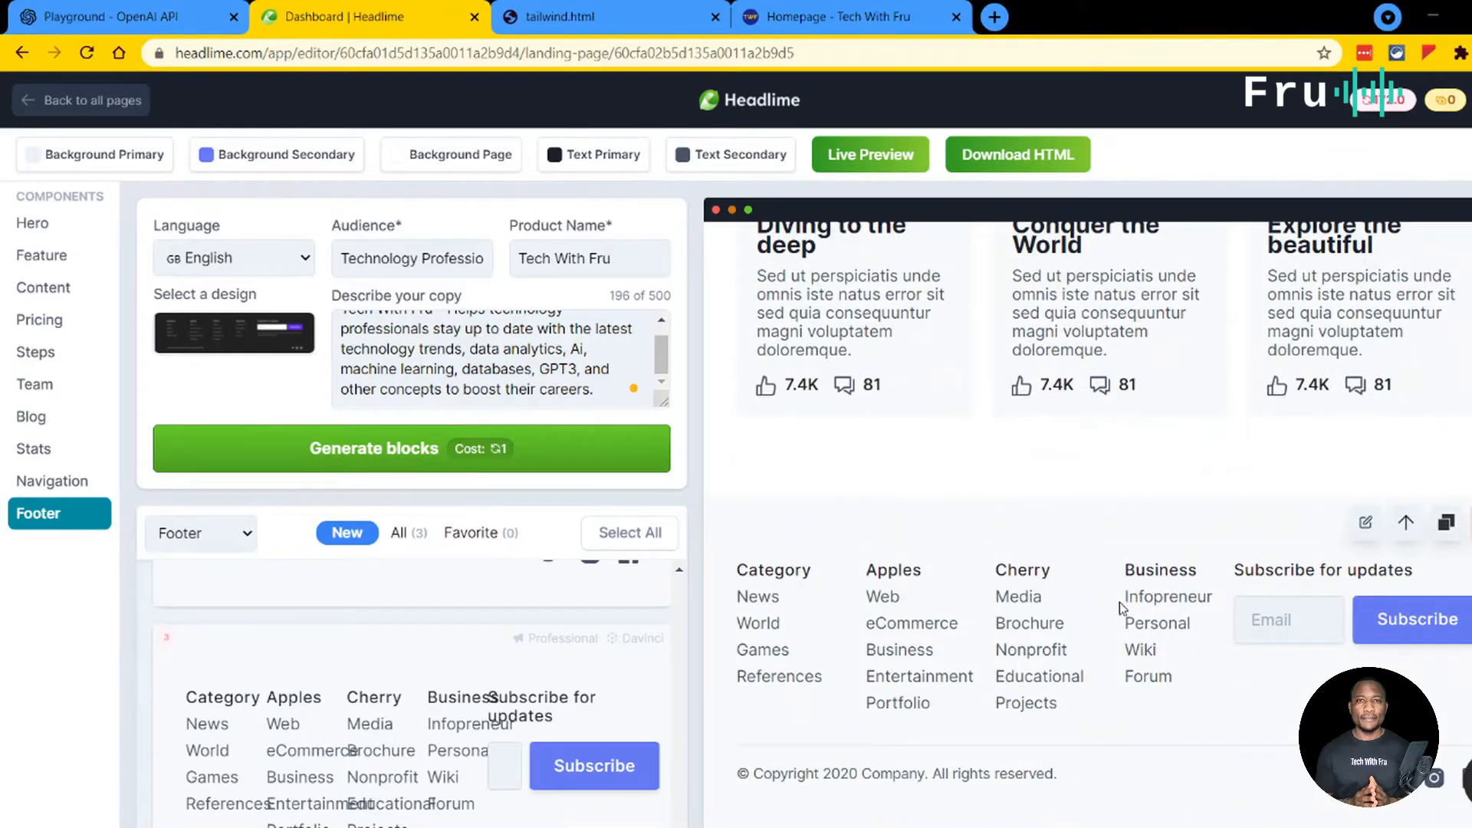
# Step: Open the live preview of the landing page and examine its sections from the hero down to the footer
pyautogui.scroll(6, 1196, 521)
pyautogui.scroll(6, 1196, 521)
pyautogui.scroll(5, 1204, 506)
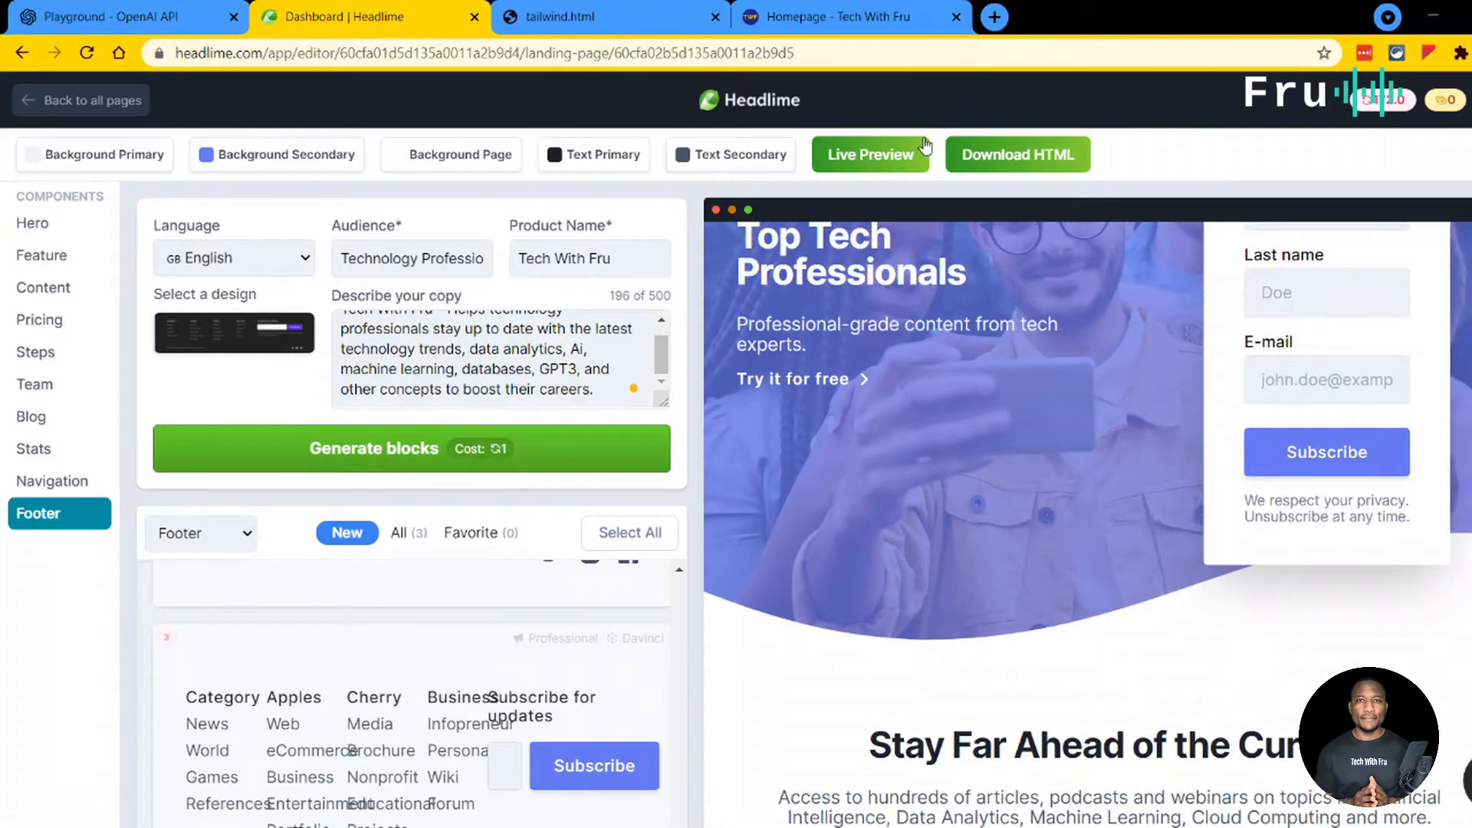
pyautogui.click(870, 154)
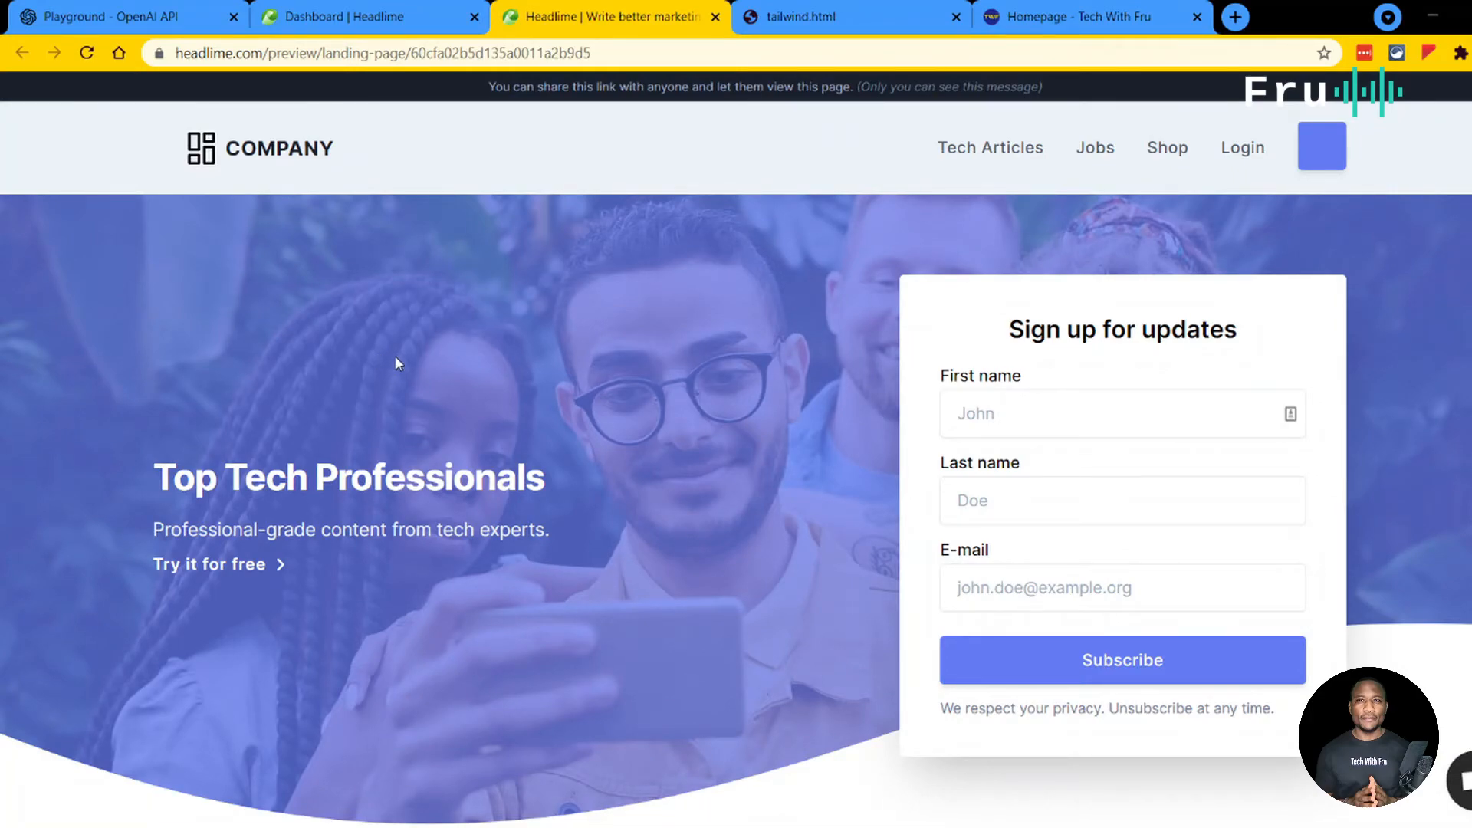
pyautogui.scroll(-10, 394, 355)
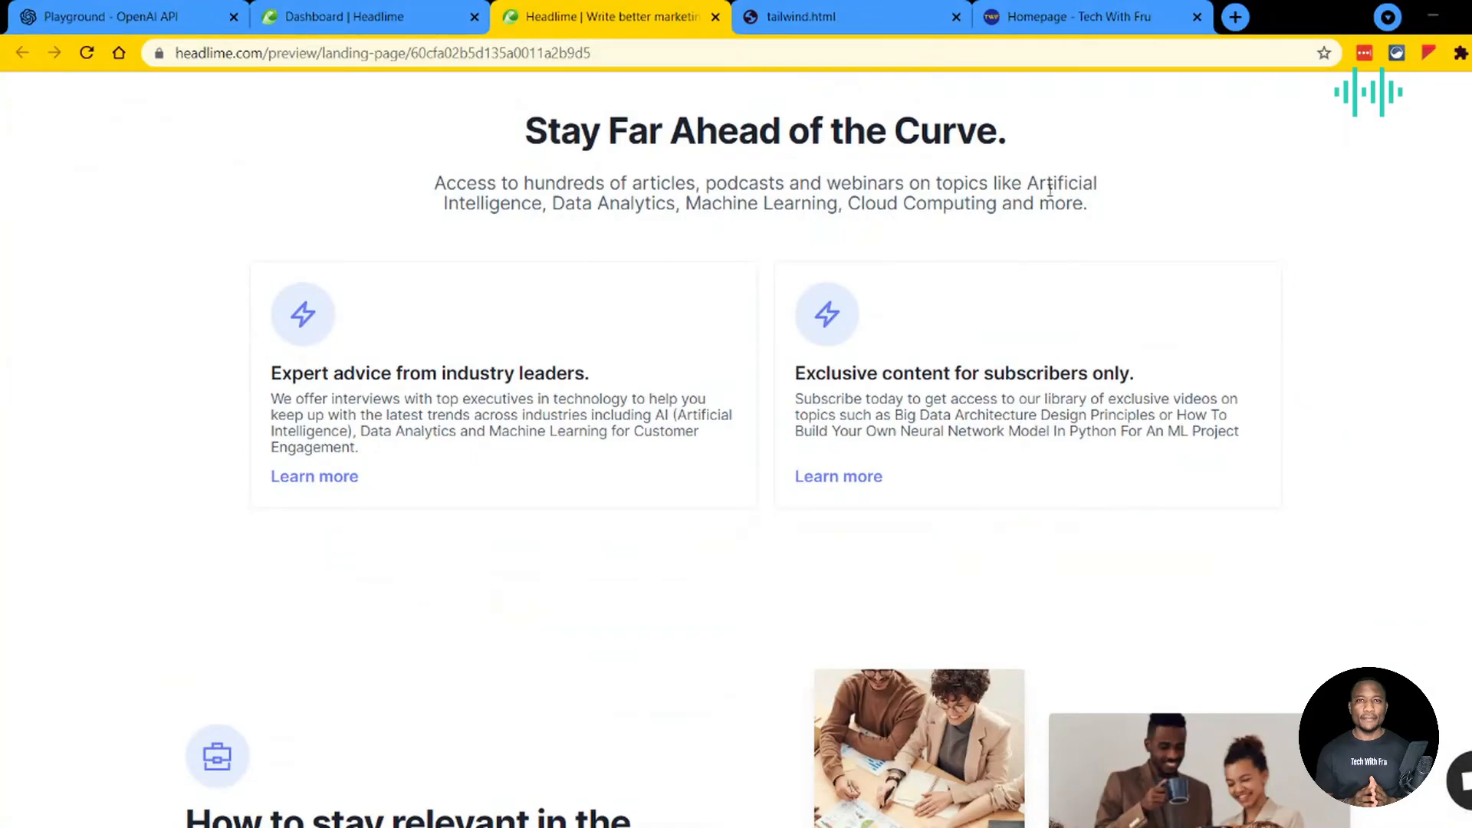
pyautogui.scroll(-8, 1049, 189)
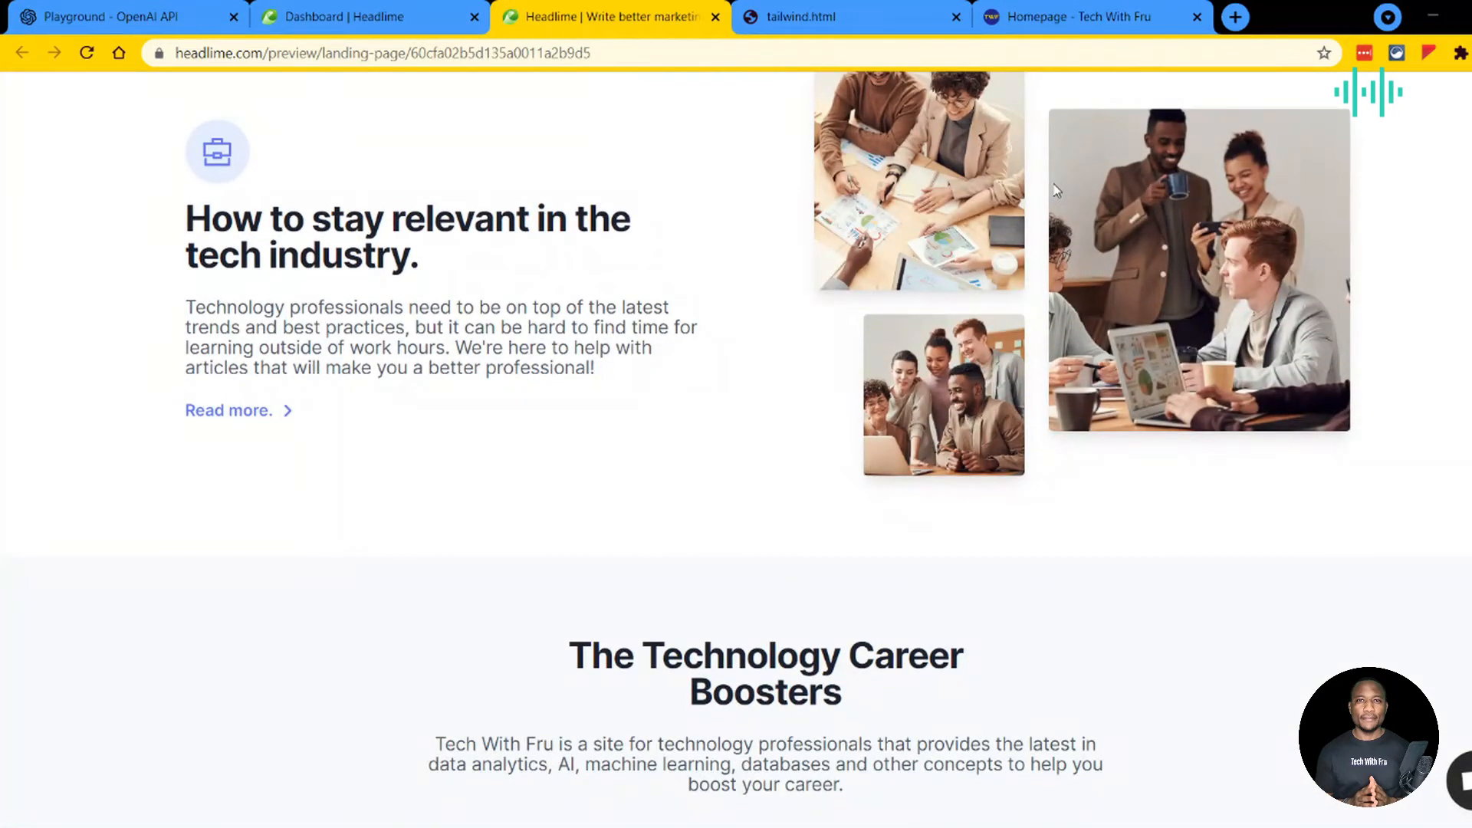
pyautogui.scroll(-6, 1053, 188)
pyautogui.scroll(-5, 1053, 189)
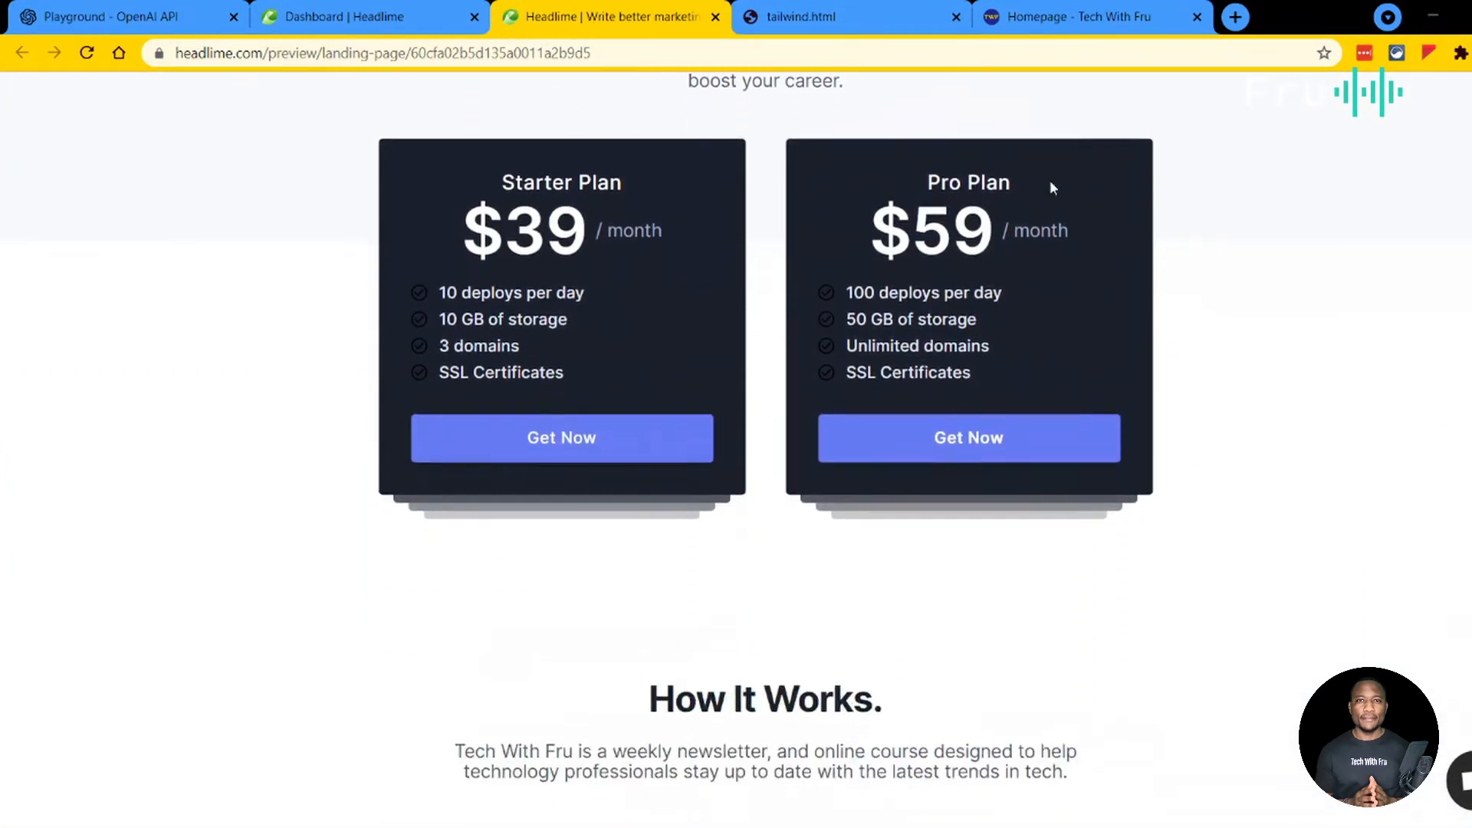
pyautogui.scroll(-3, 1049, 192)
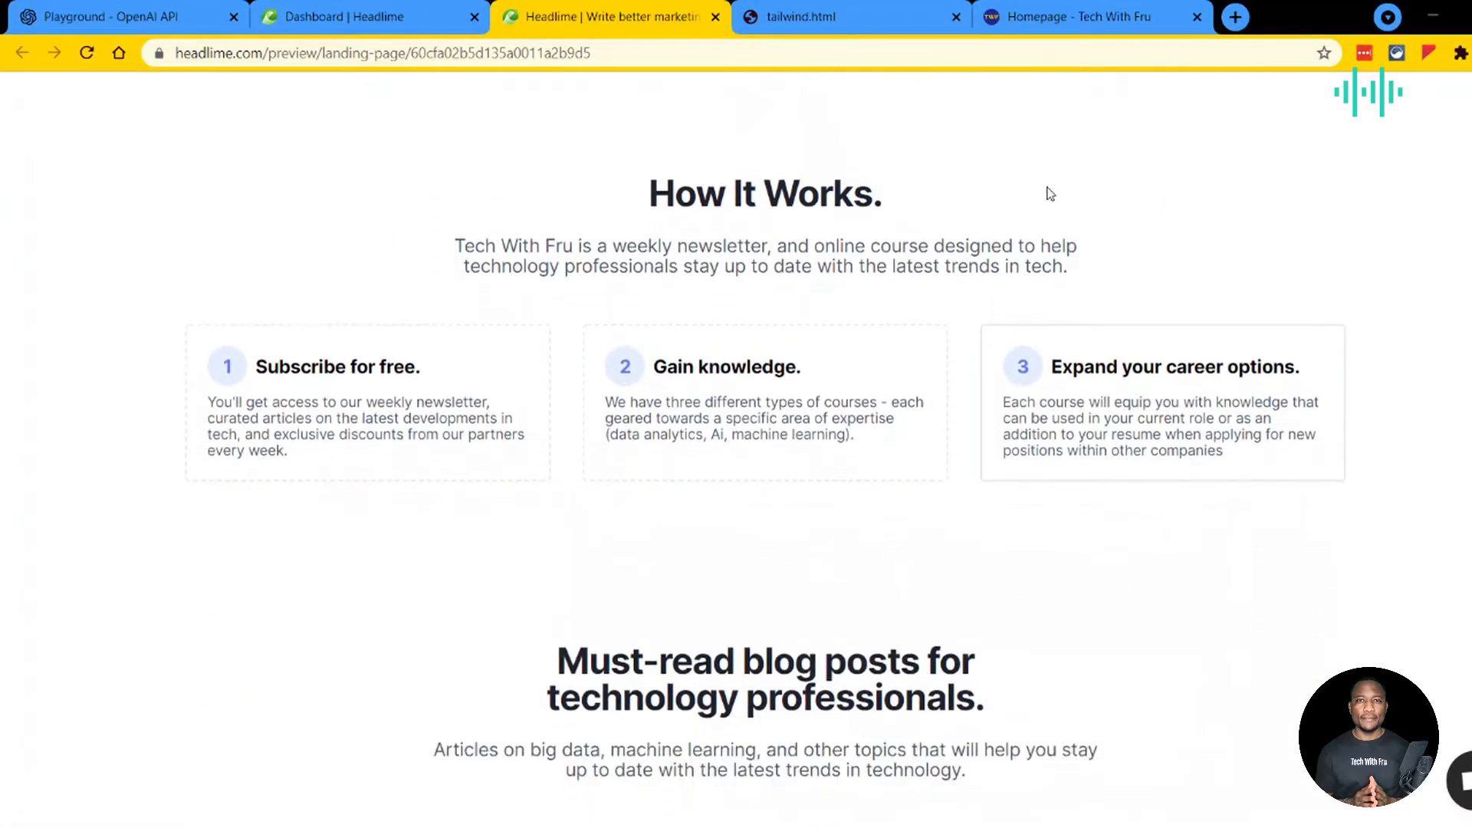
pyautogui.scroll(-10, 1050, 194)
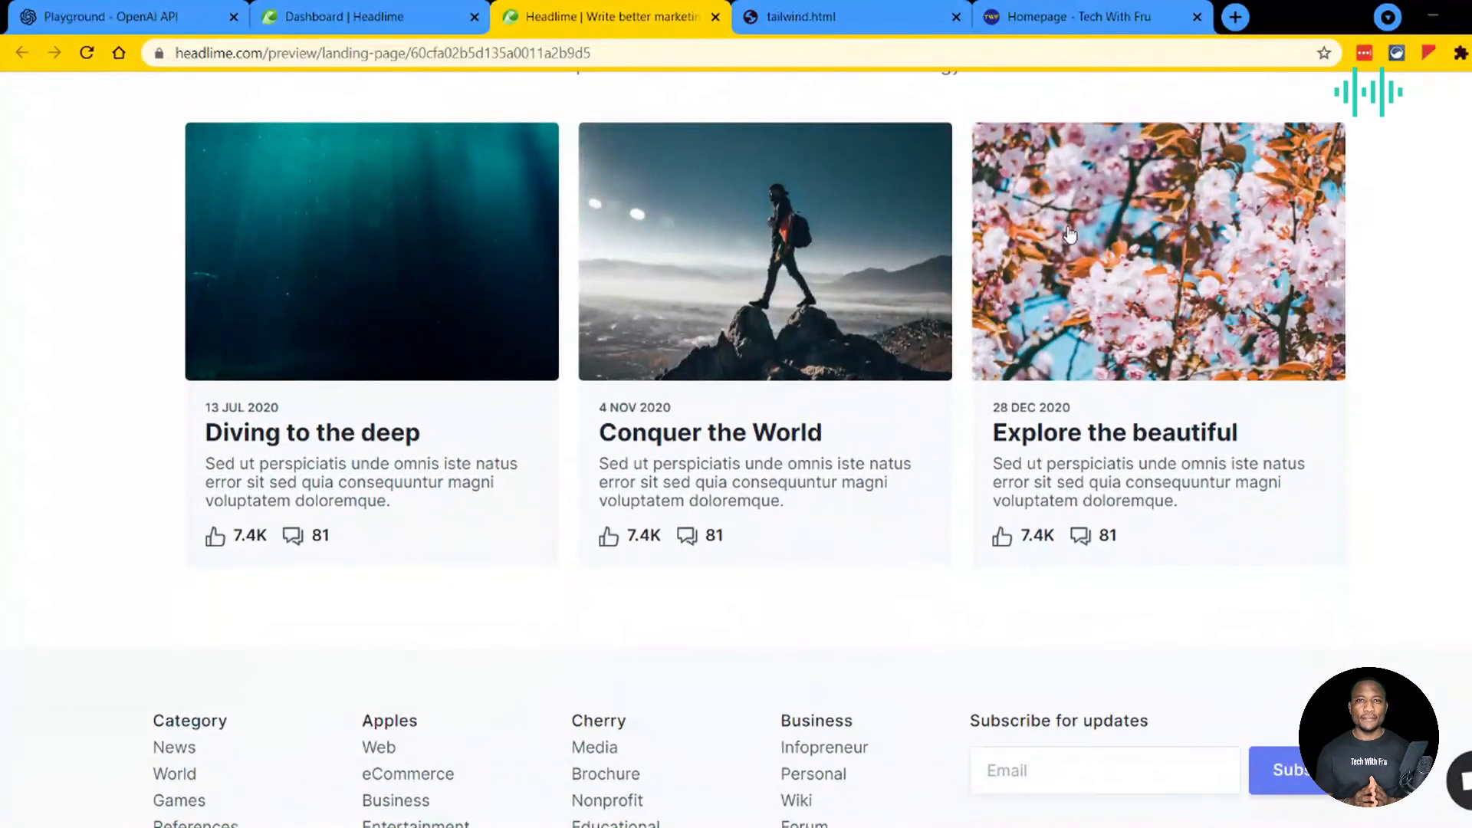
pyautogui.scroll(12, 1070, 238)
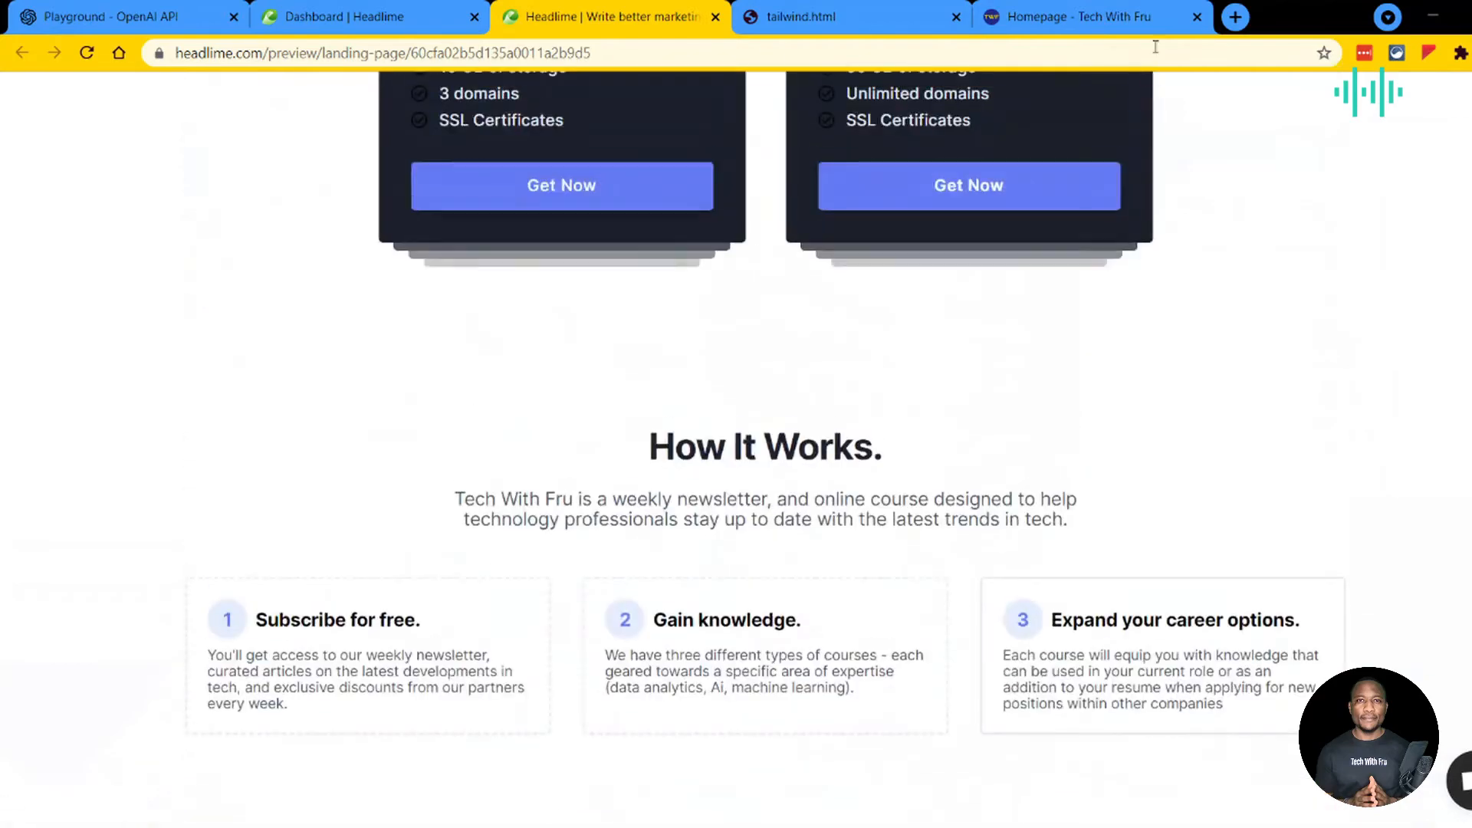
# Step: Check the existing Tech With Fru homepage for comparison, and return to the start of the landing page preview
pyautogui.click(1143, 29)
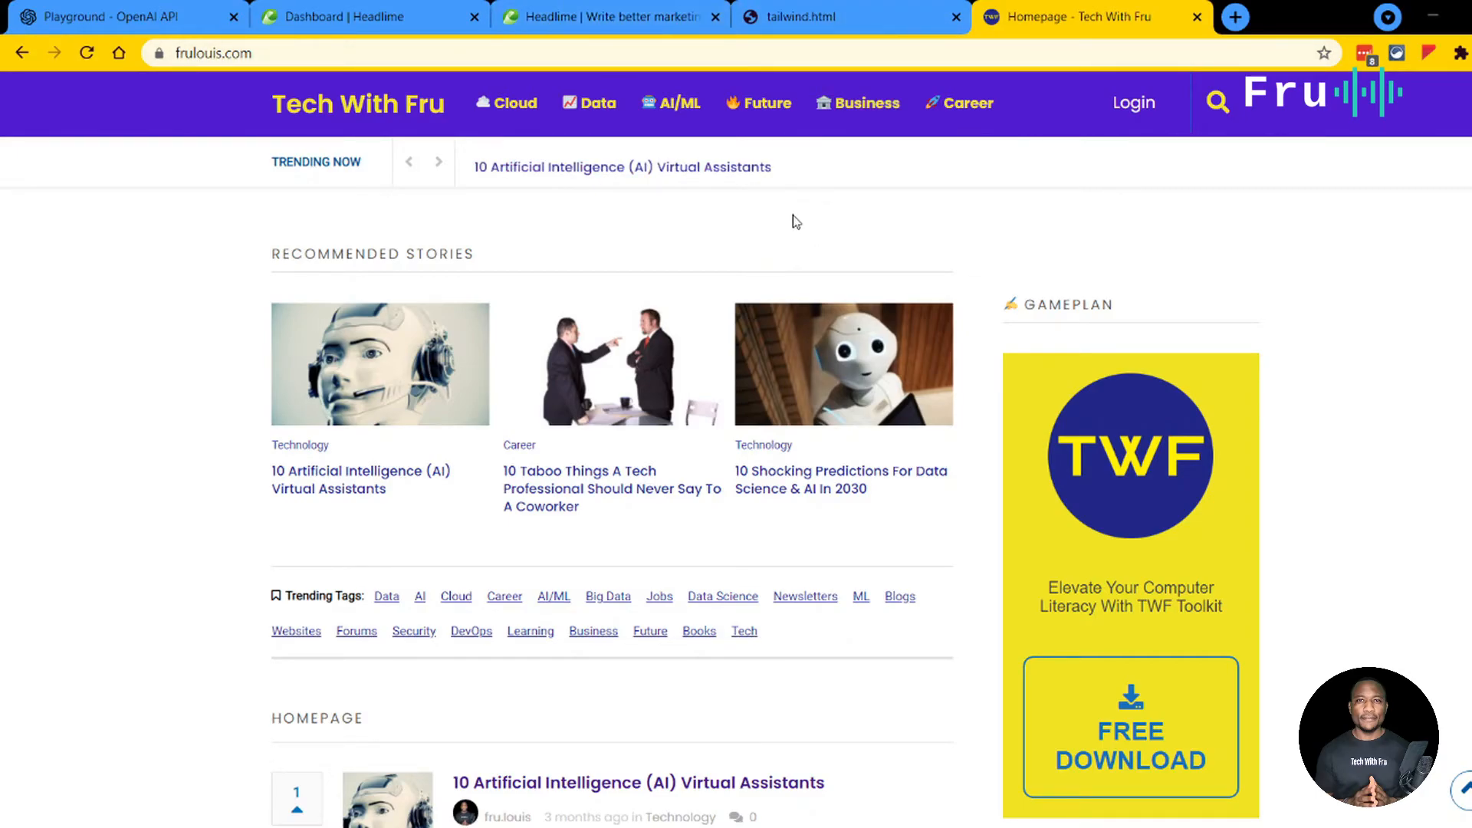
pyautogui.click(569, 20)
pyautogui.scroll(20, 724, 306)
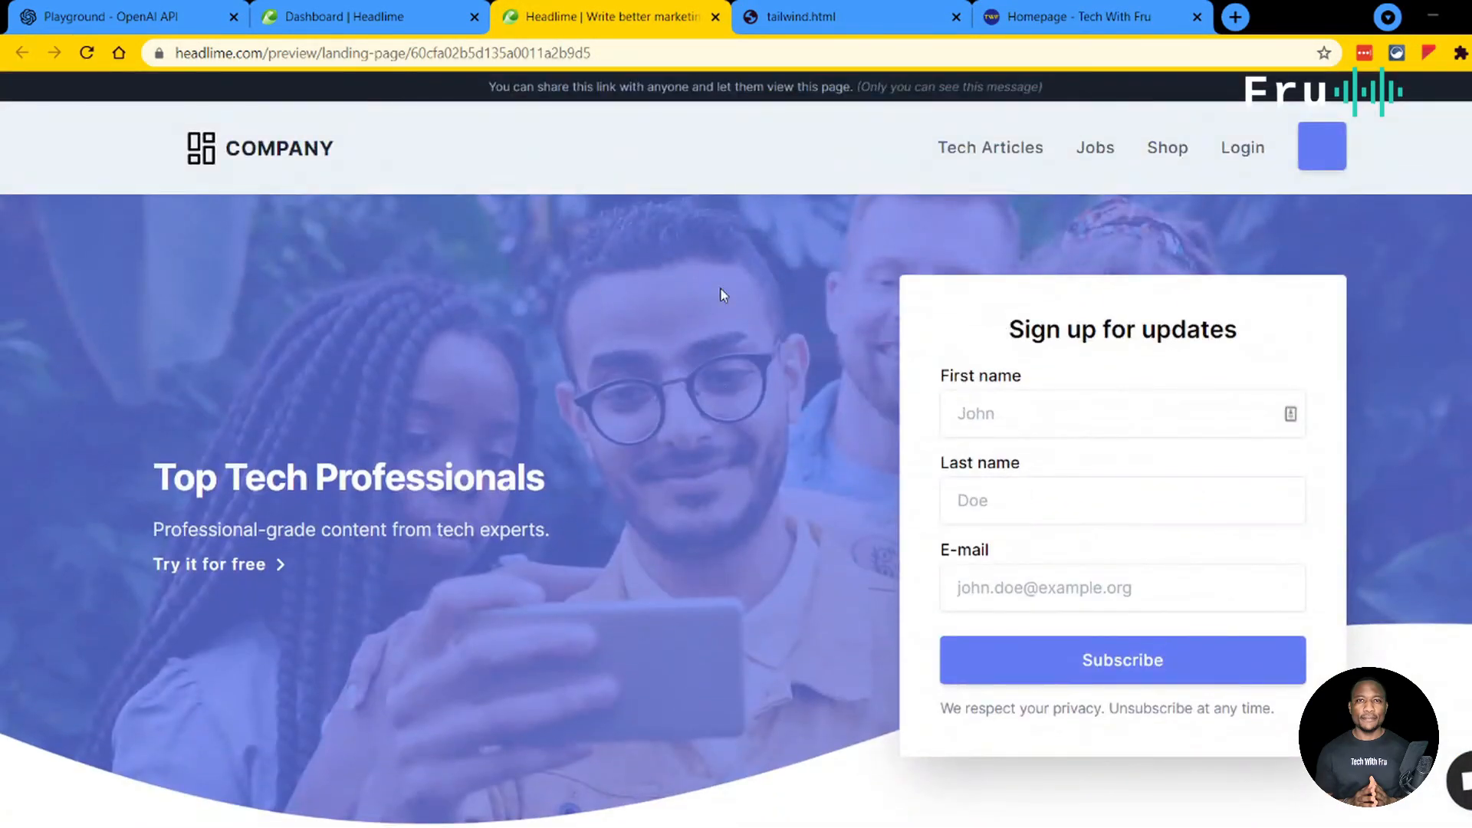
# Step: Copy the shareable link of the landing page preview
pyautogui.click(537, 52)
pyautogui.rightClick(536, 52)
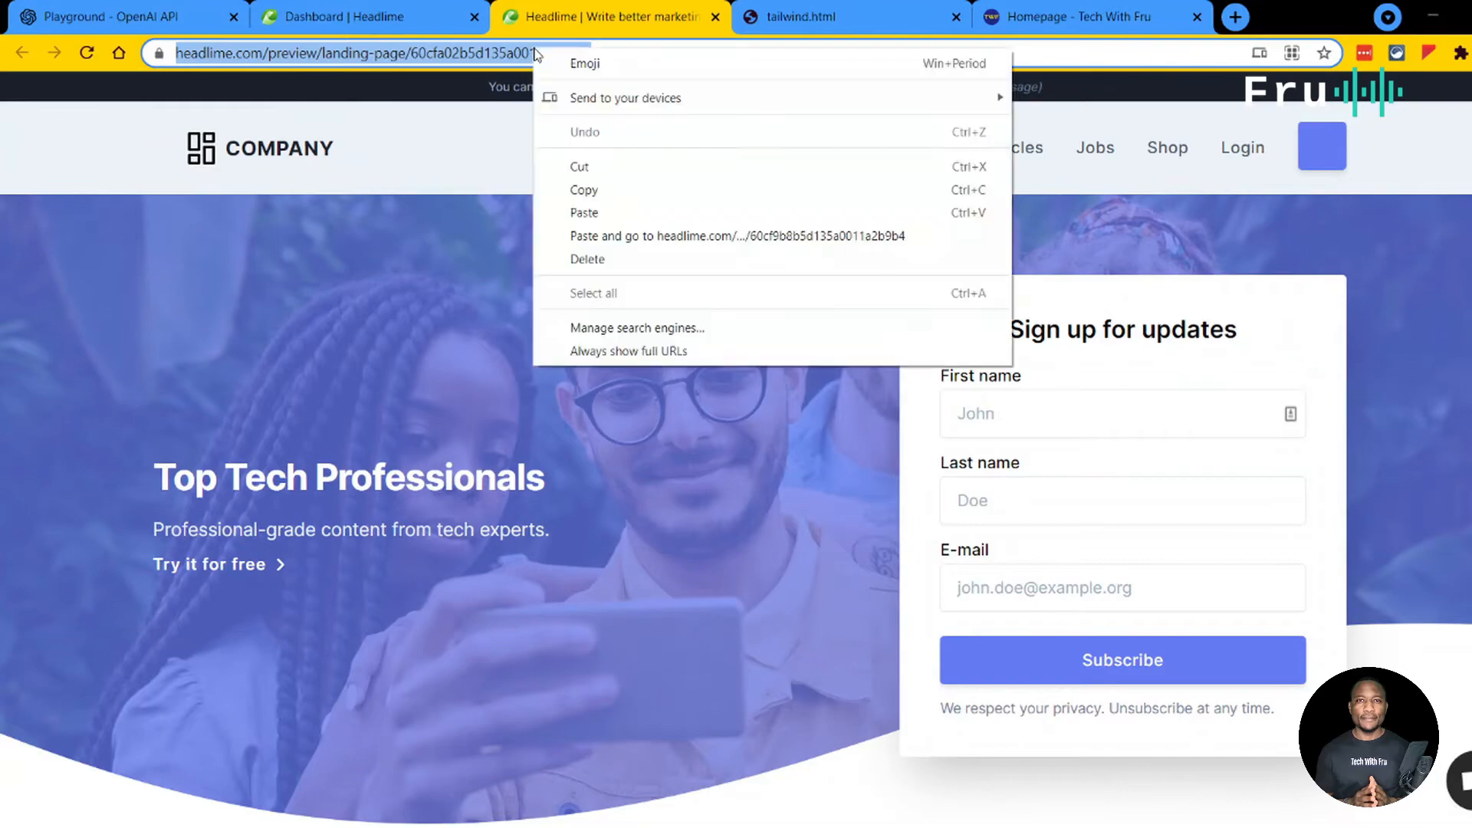
pyautogui.click(599, 189)
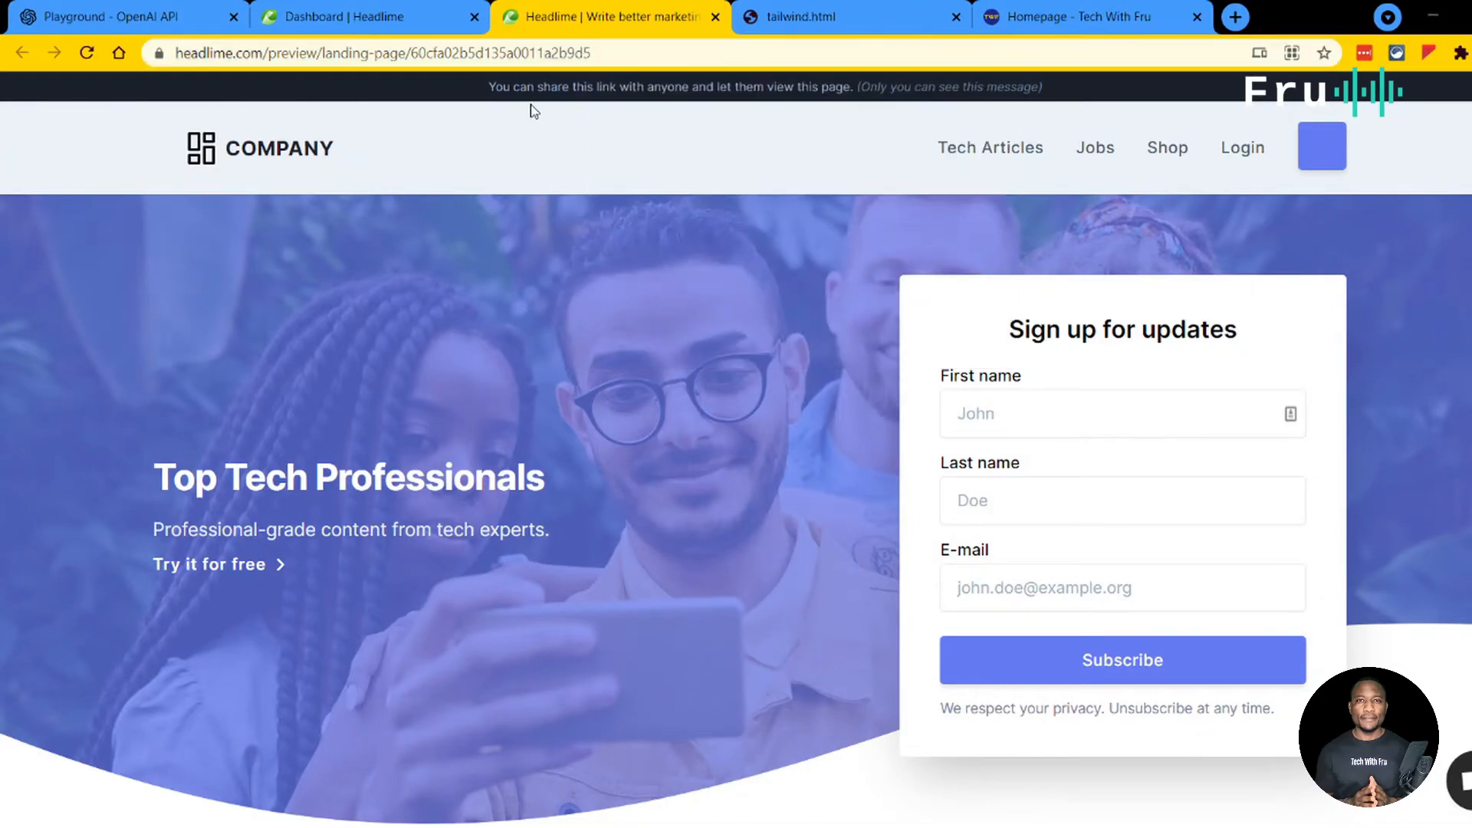
pyautogui.click(552, 52)
pyautogui.rightClick(552, 54)
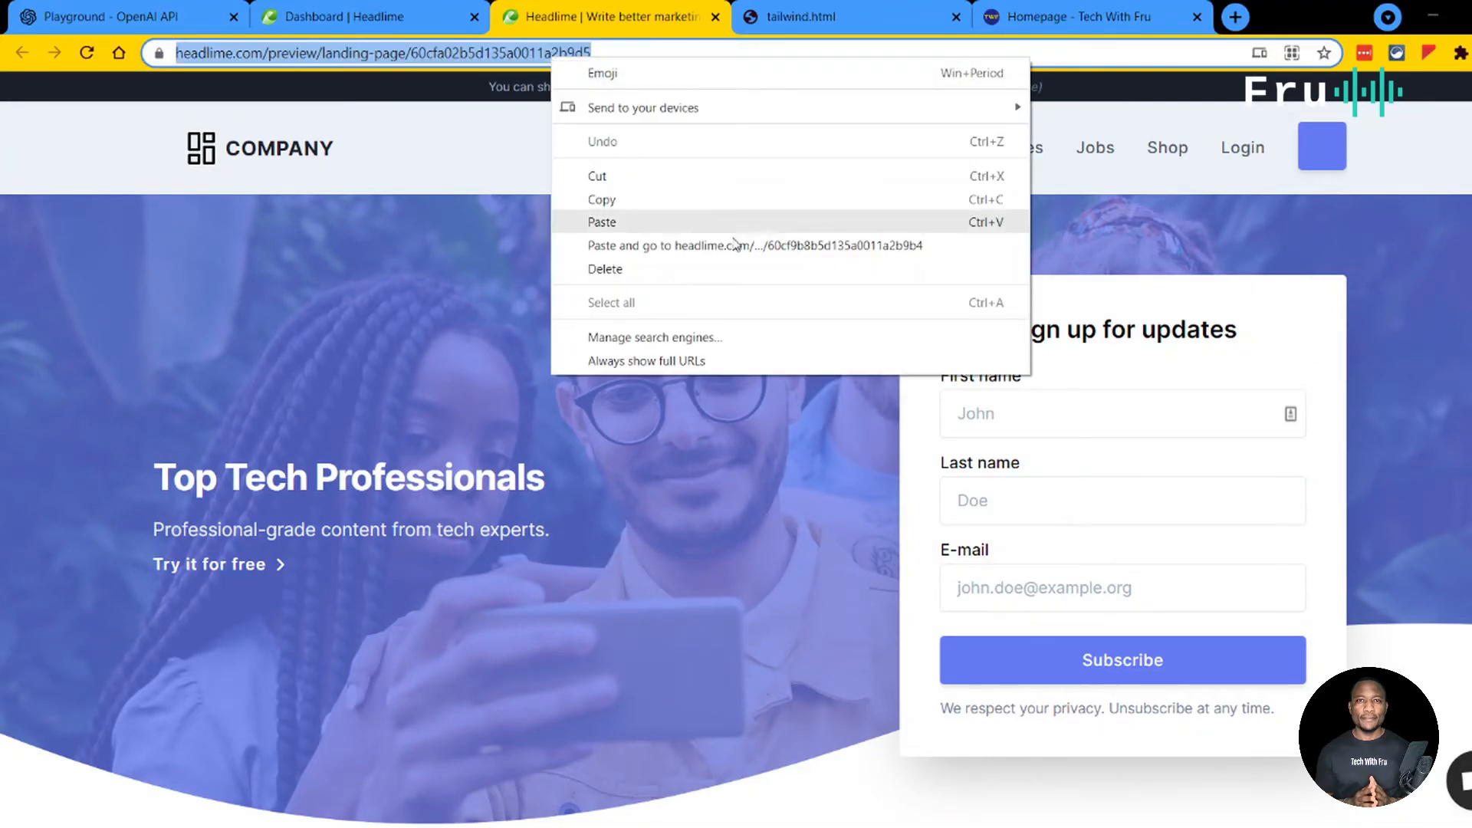
pyautogui.click(857, 426)
# Step: Examine the preview's sign-up form, navigation links and the feature section below the hero
pyautogui.scroll(-4, 870, 460)
pyautogui.scroll(4, 868, 463)
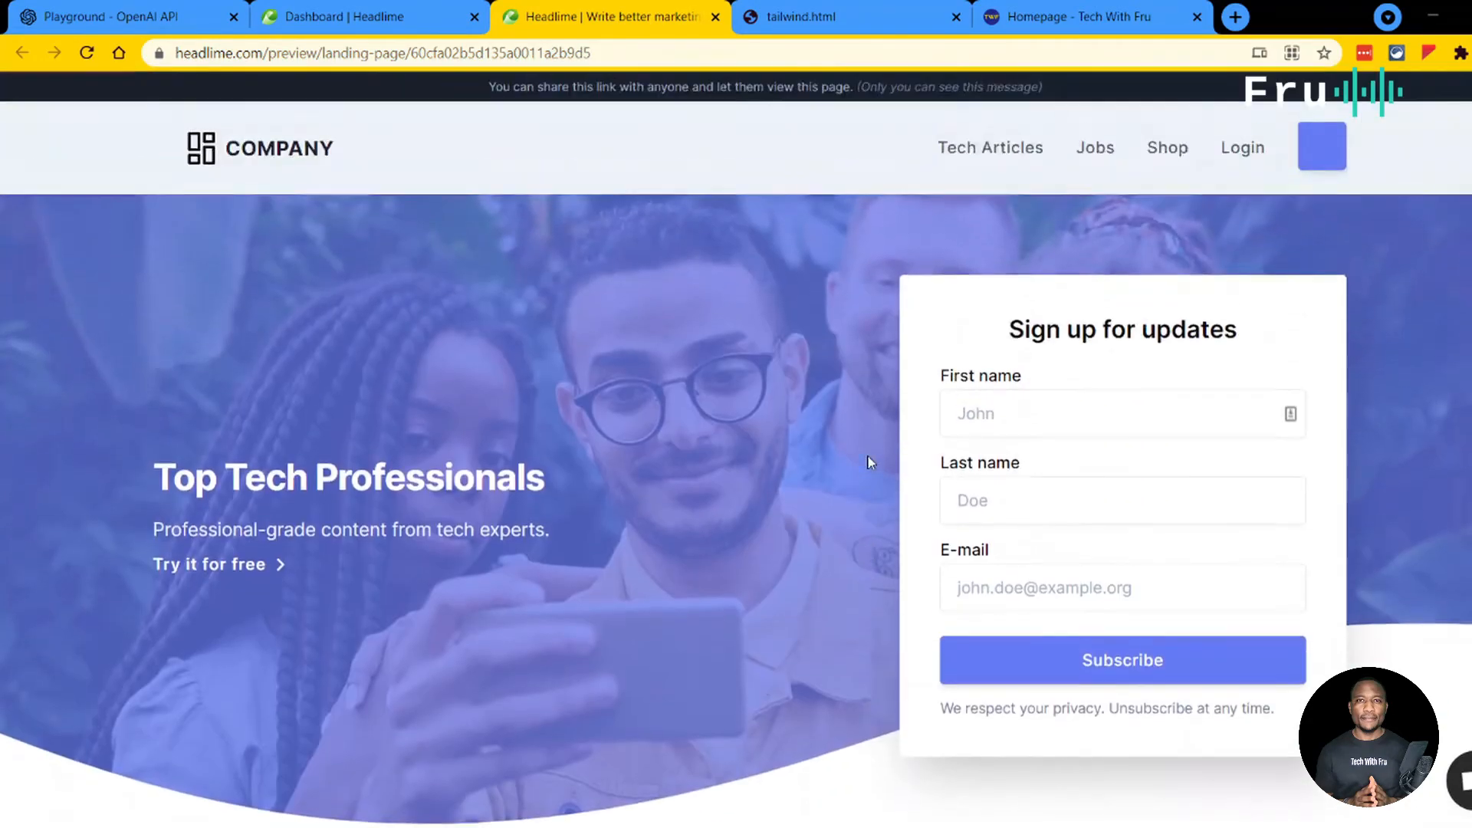
pyautogui.click(1076, 413)
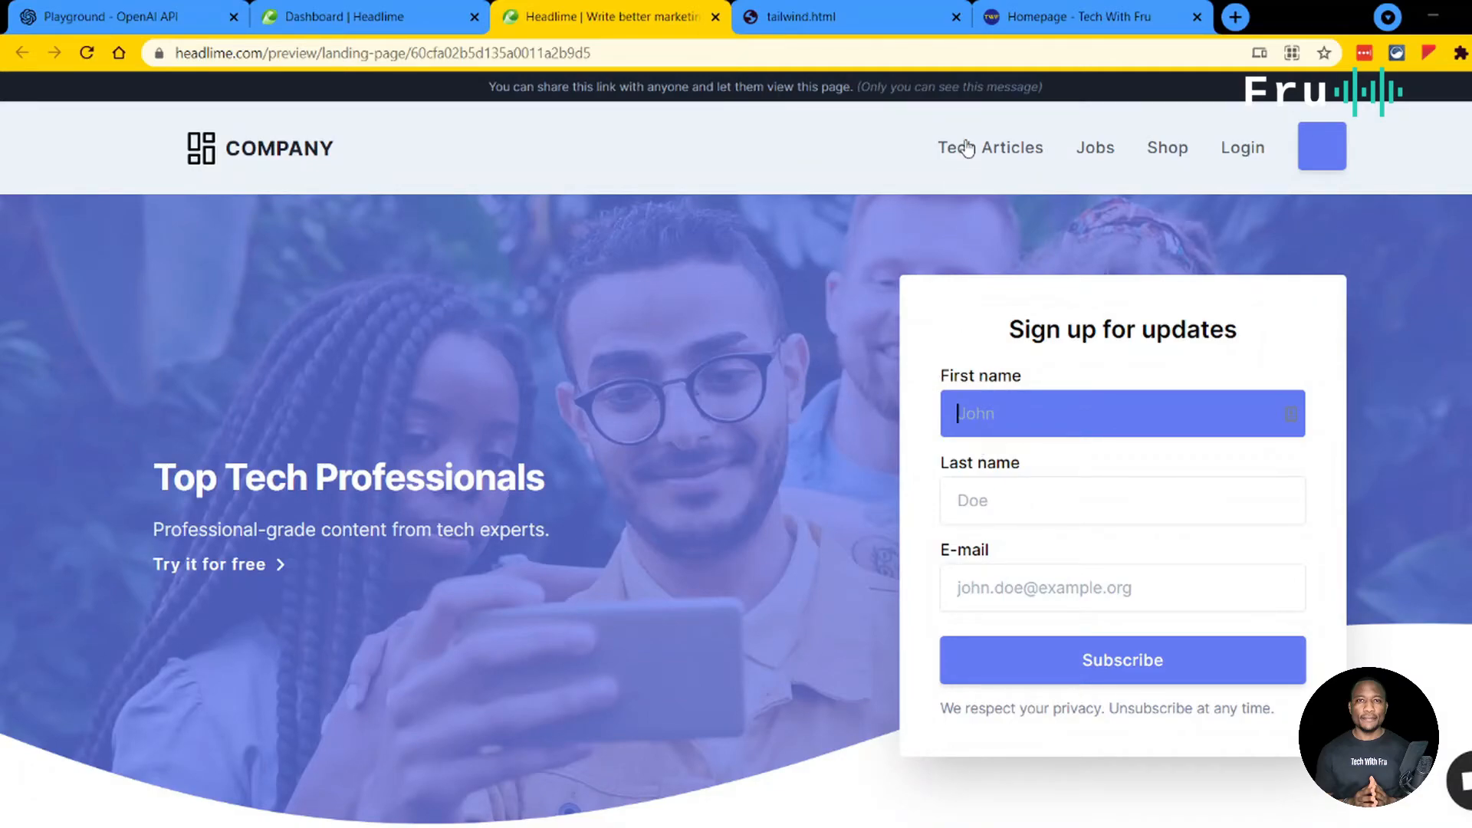
pyautogui.scroll(-8, 798, 411)
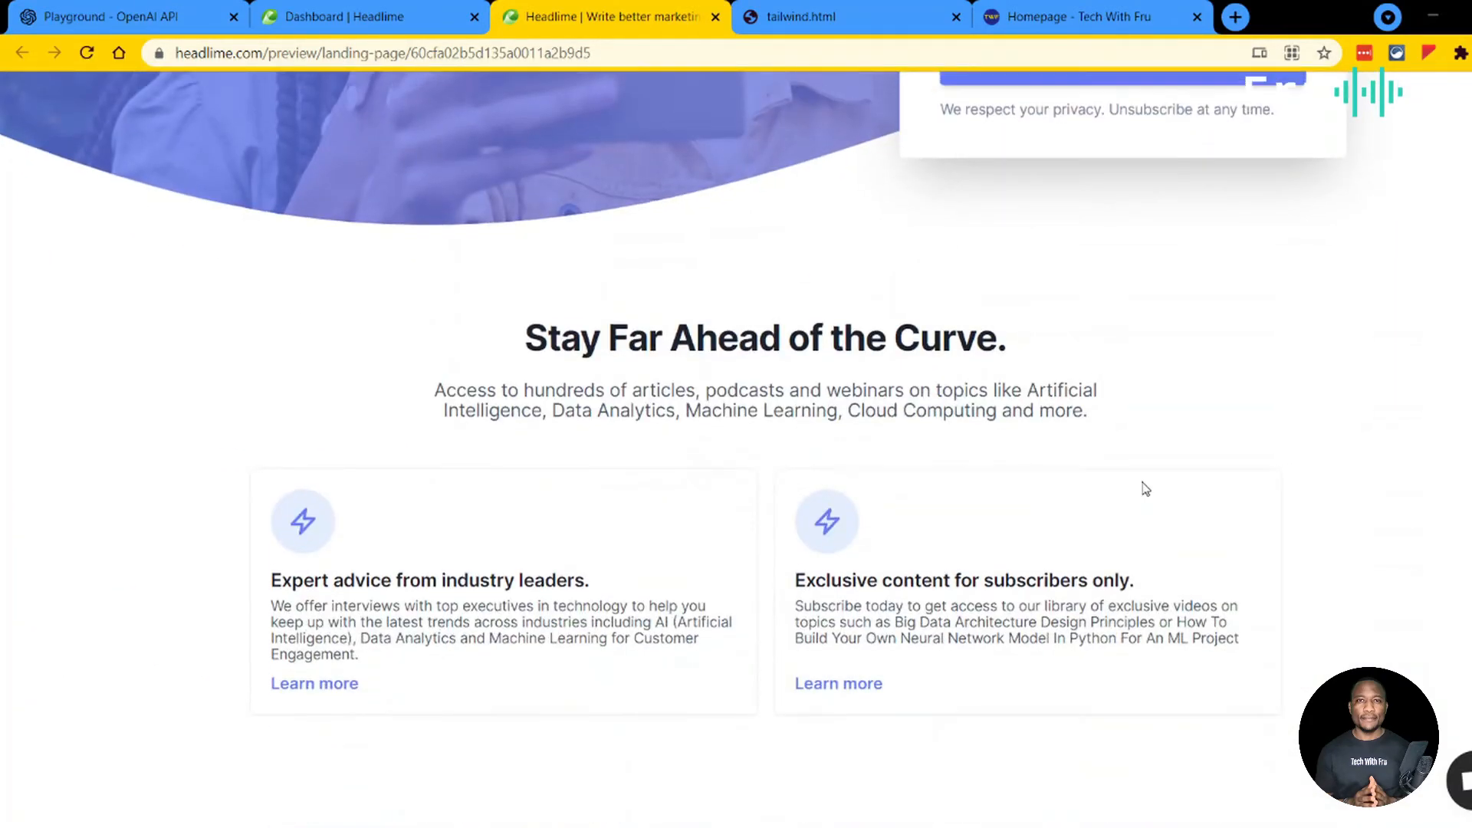
pyautogui.scroll(7, 856, 436)
pyautogui.scroll(2, 853, 431)
# Step: Download the landing page as HTML from the editor and open the downloaded file tailwind (2).html
pyautogui.click(360, 16)
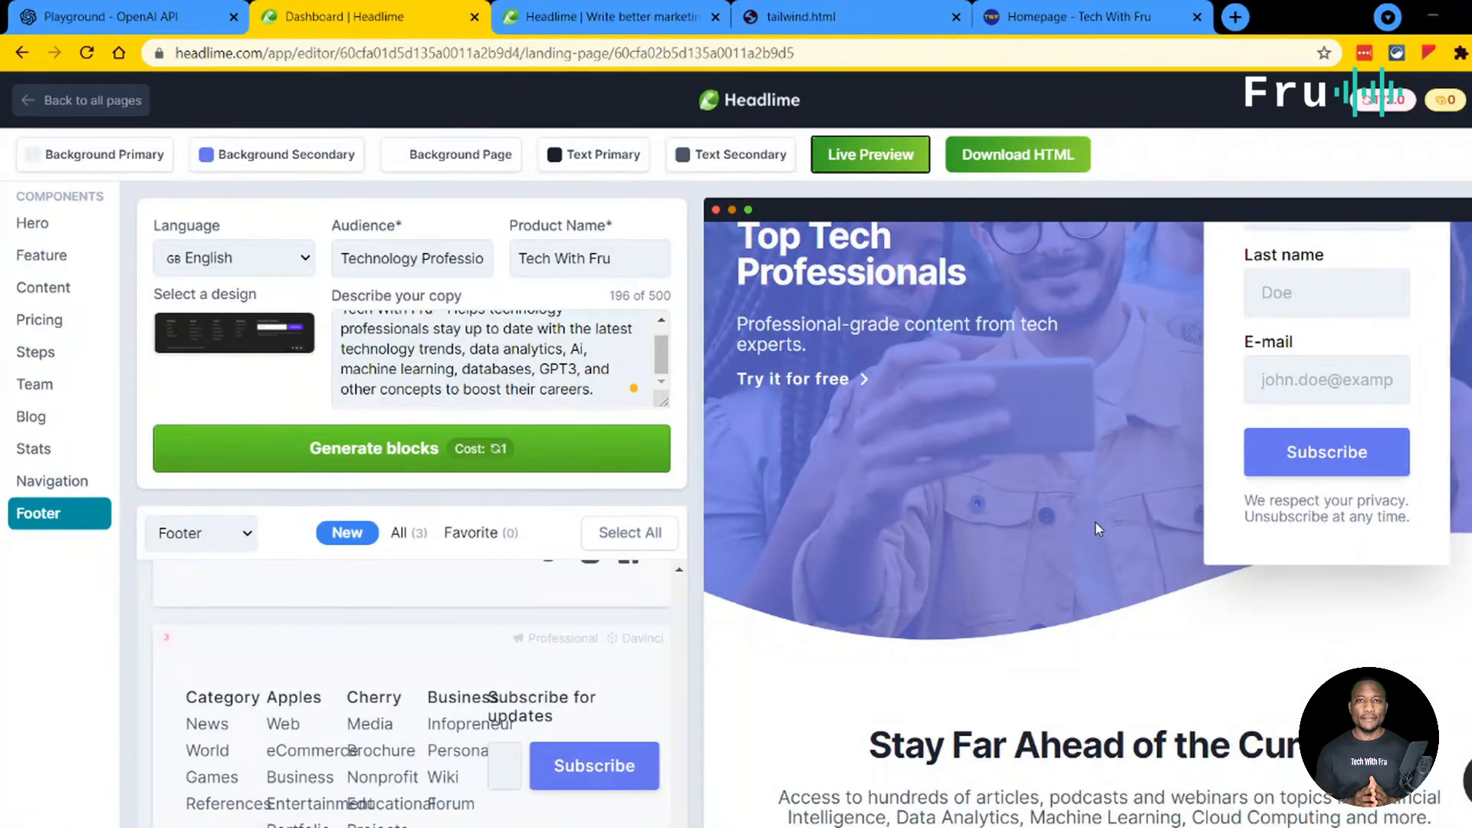
pyautogui.scroll(4, 1200, 630)
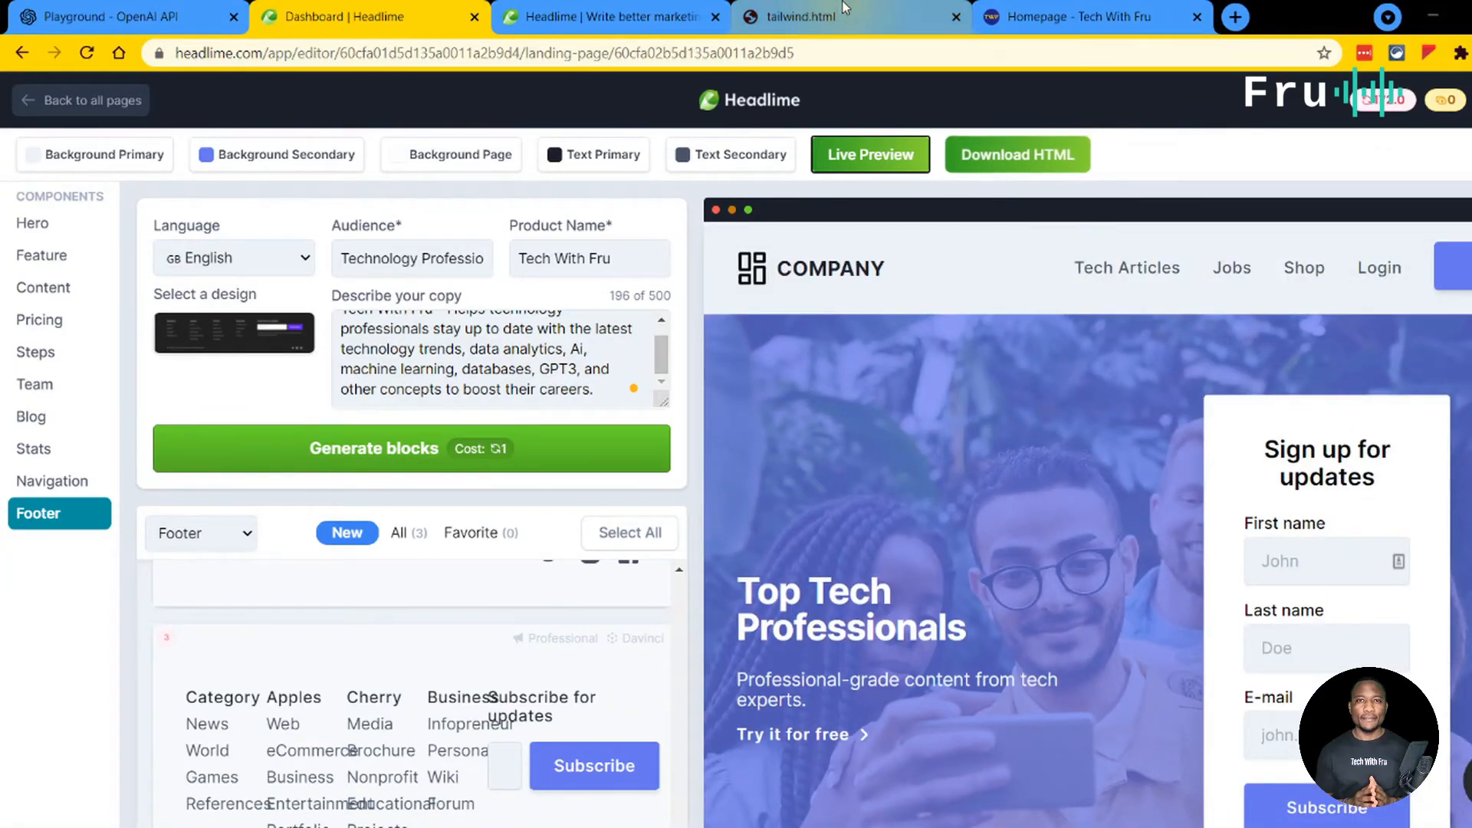
pyautogui.click(1066, 155)
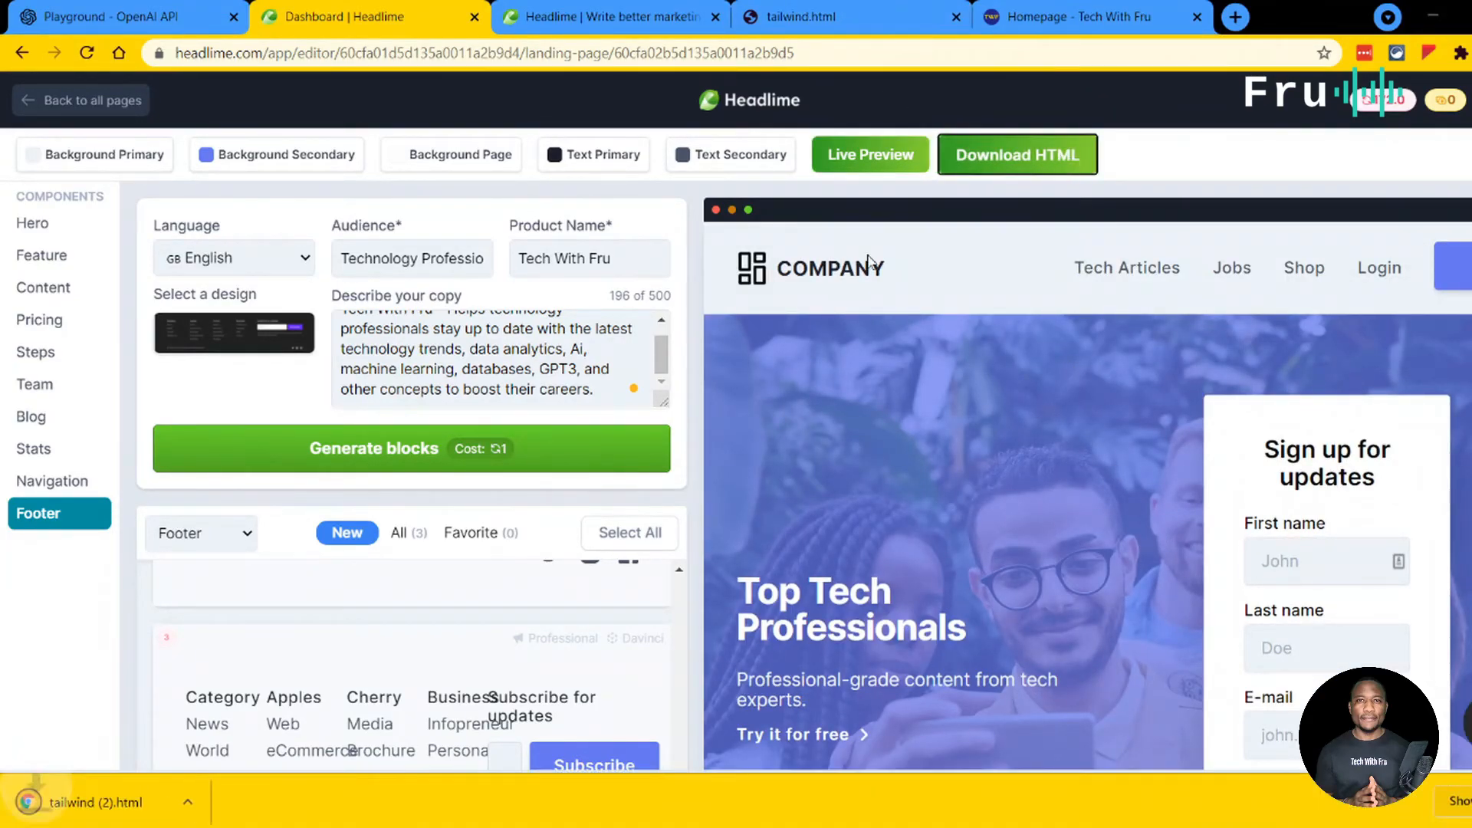
pyautogui.click(215, 802)
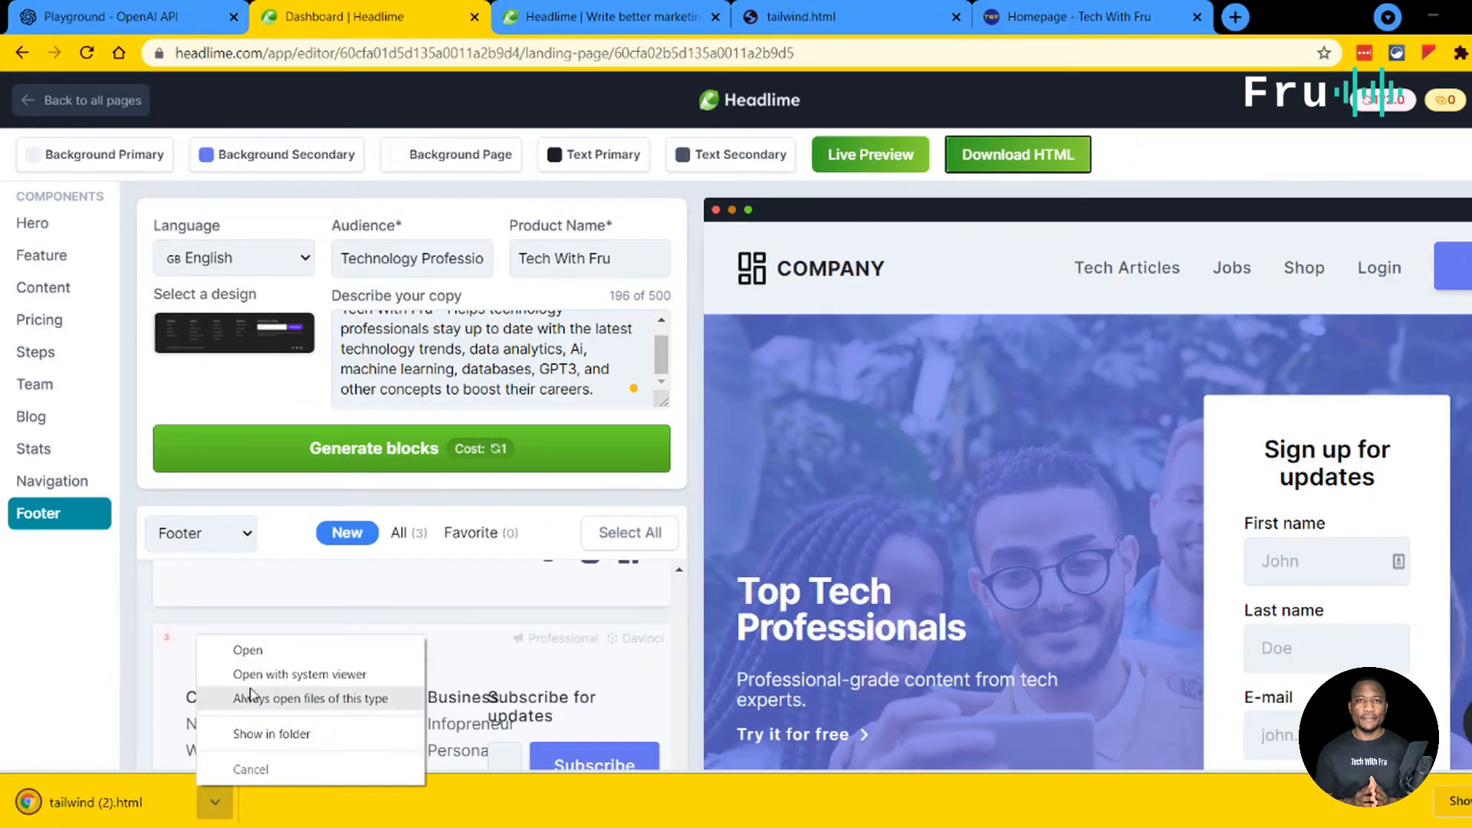
pyautogui.click(273, 652)
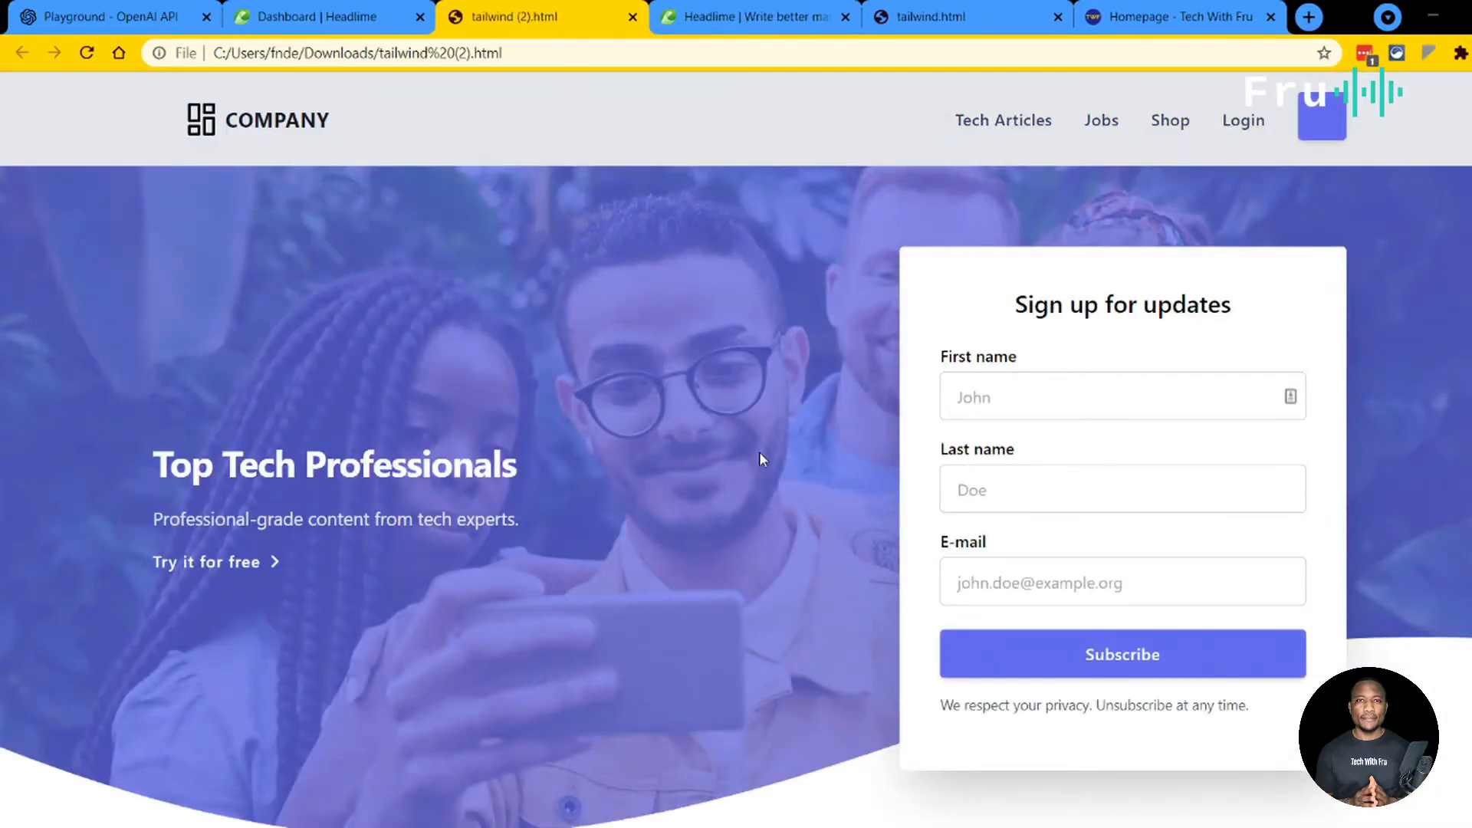
# Step: Inspect the downloaded page and its full HTML source code, closing both views to return to the landing page editor
pyautogui.scroll(-5, 759, 452)
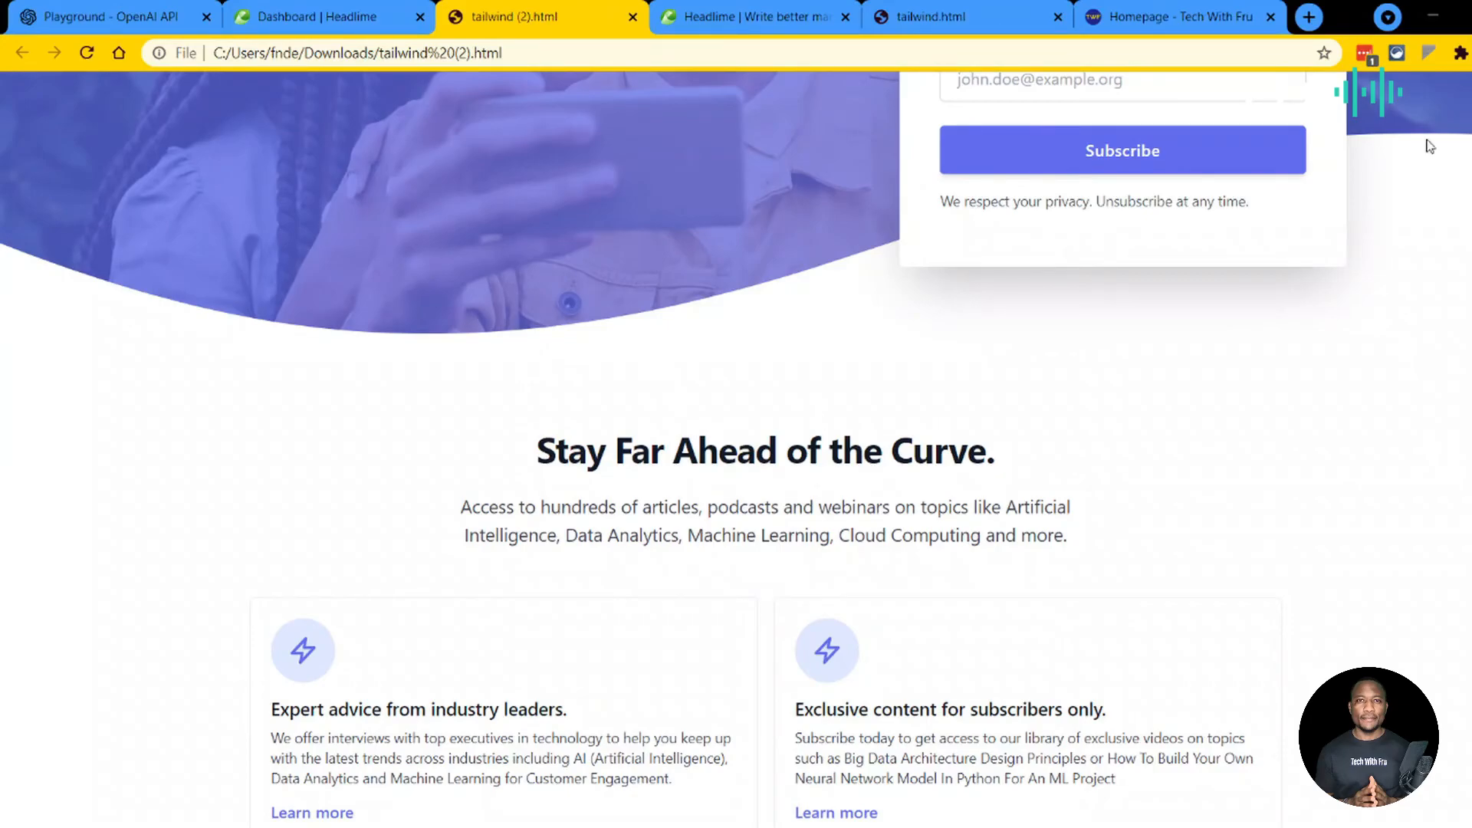
pyautogui.rightClick(1248, 301)
pyautogui.click(1335, 571)
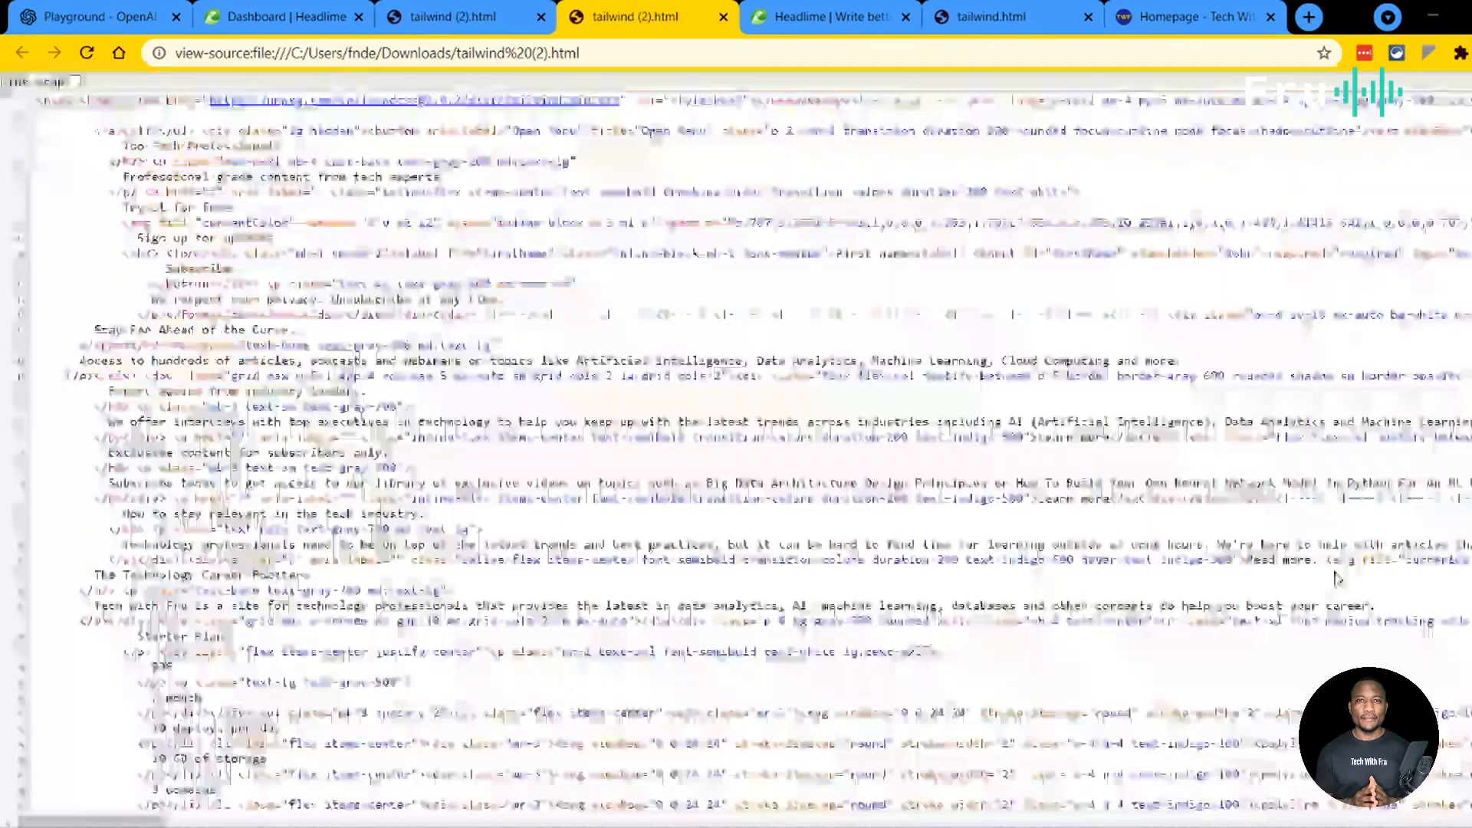
pyautogui.scroll(-15, 1004, 367)
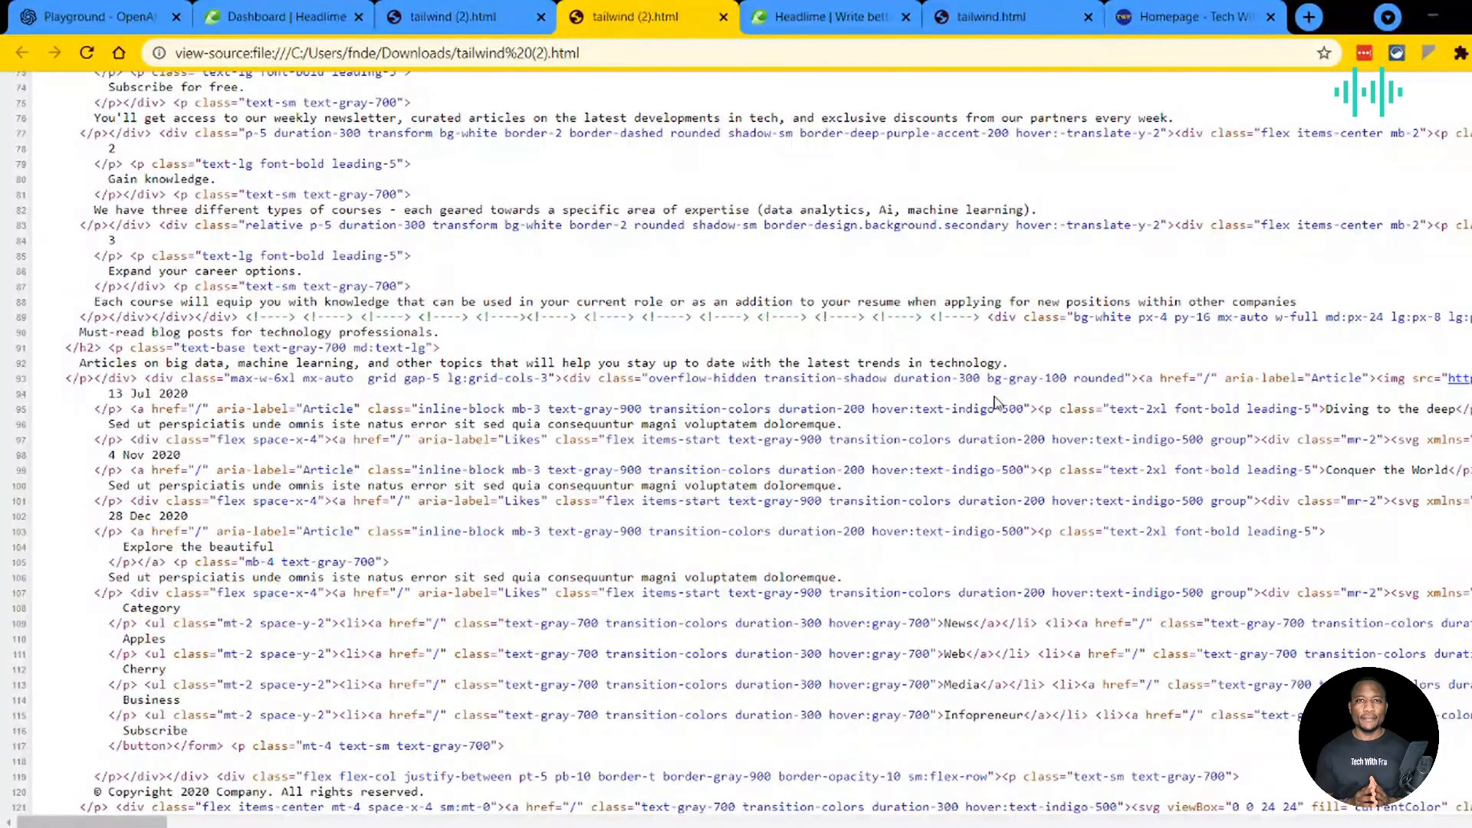
pyautogui.scroll(15, 1000, 391)
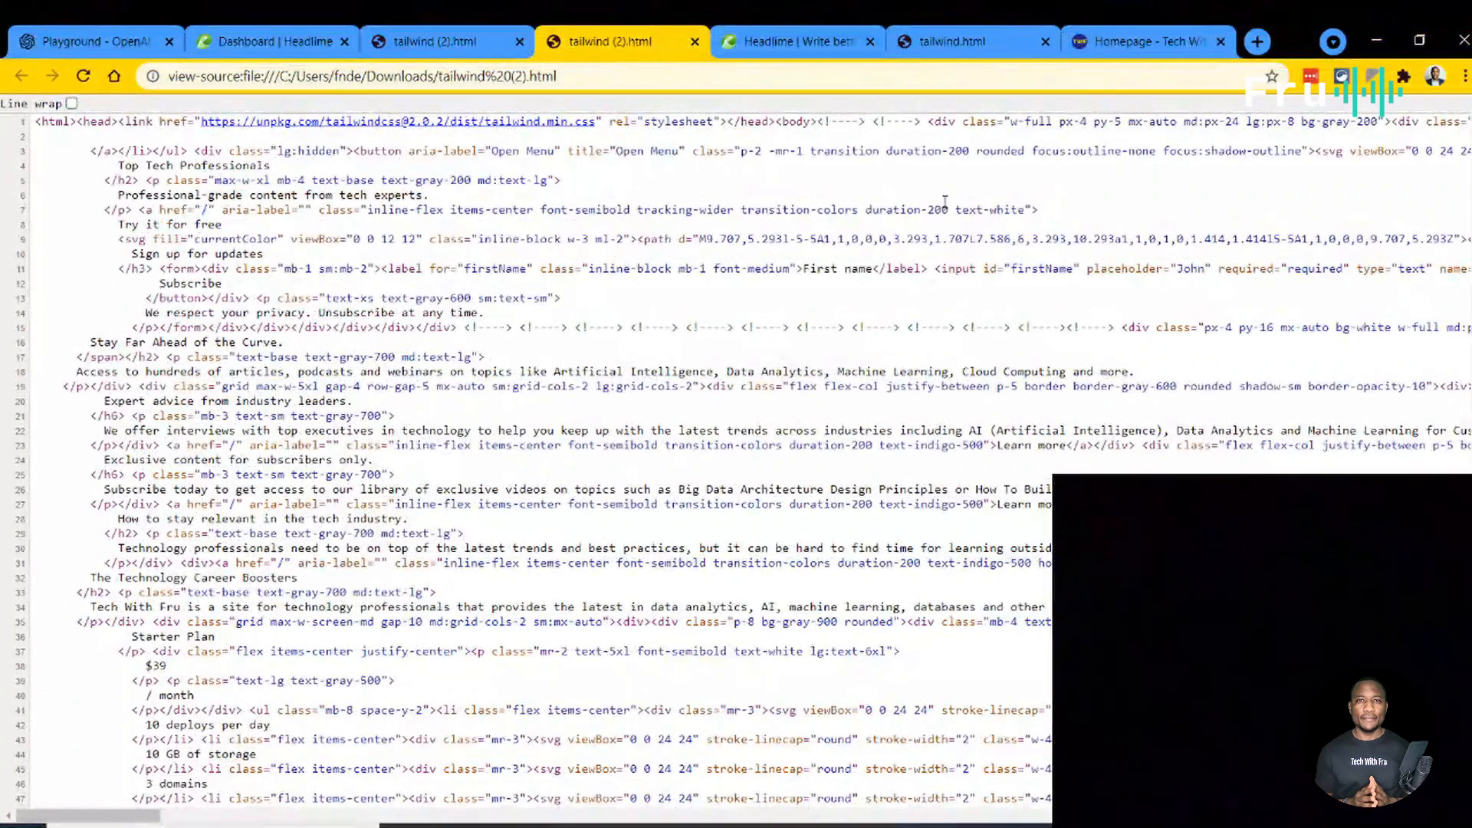
pyautogui.click(694, 41)
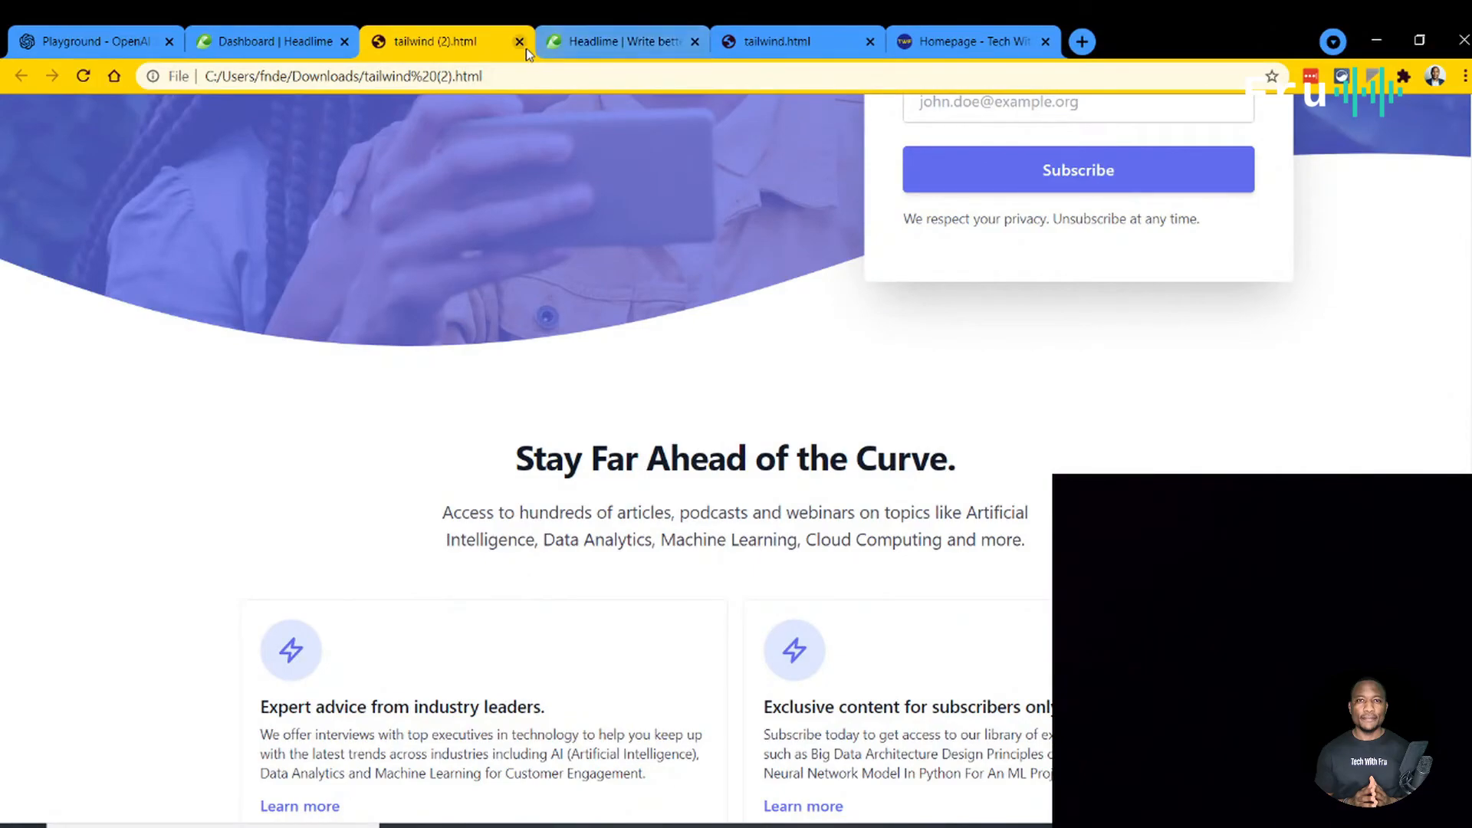
pyautogui.click(521, 43)
pyautogui.click(287, 49)
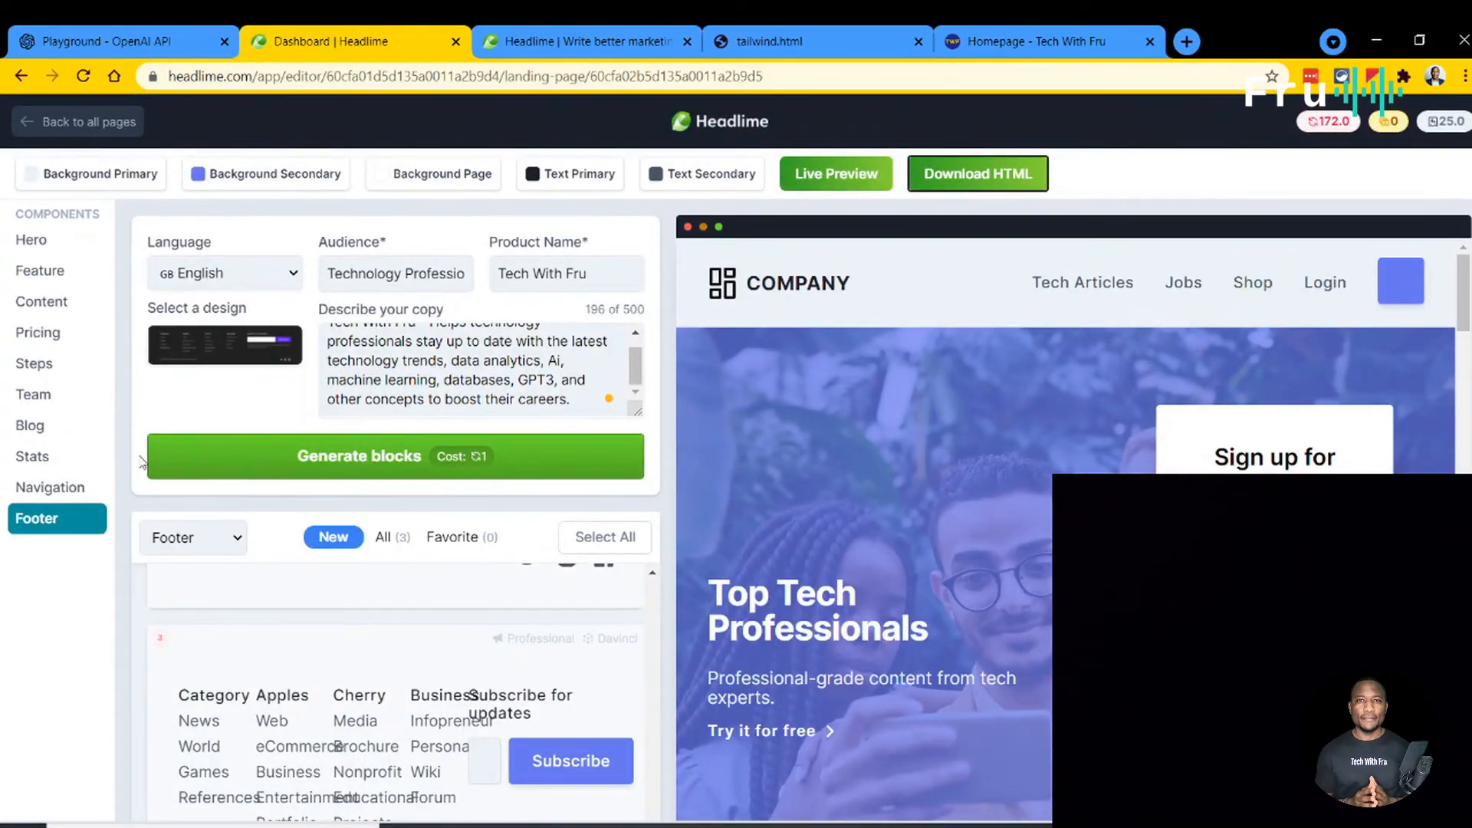
# Step: View the hero and navigation of the previously exported tailwind.html page, and return to the landing page editor
pyautogui.moveTo(1020, 554)
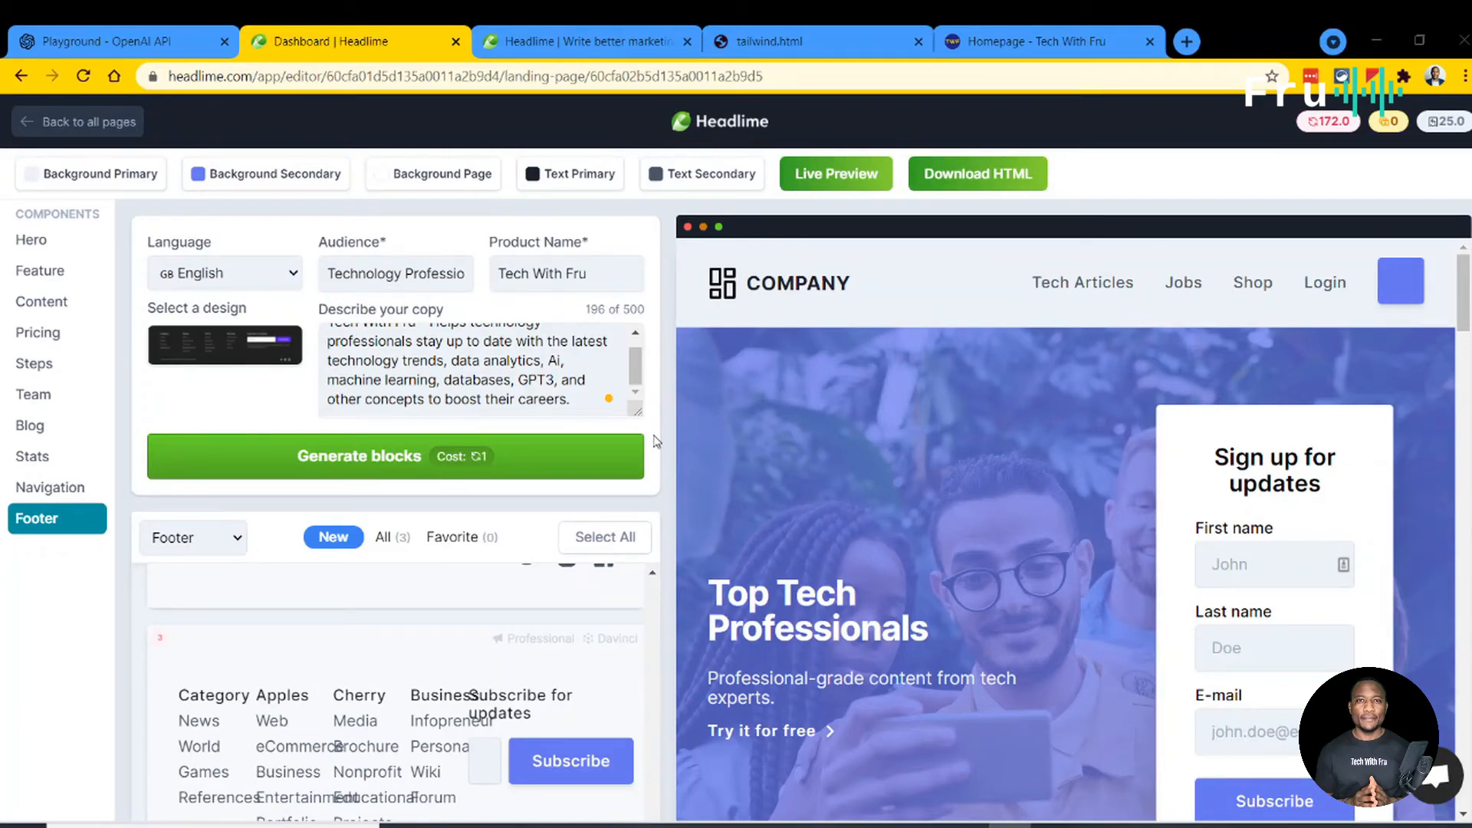
pyautogui.click(743, 48)
pyautogui.scroll(20, 750, 363)
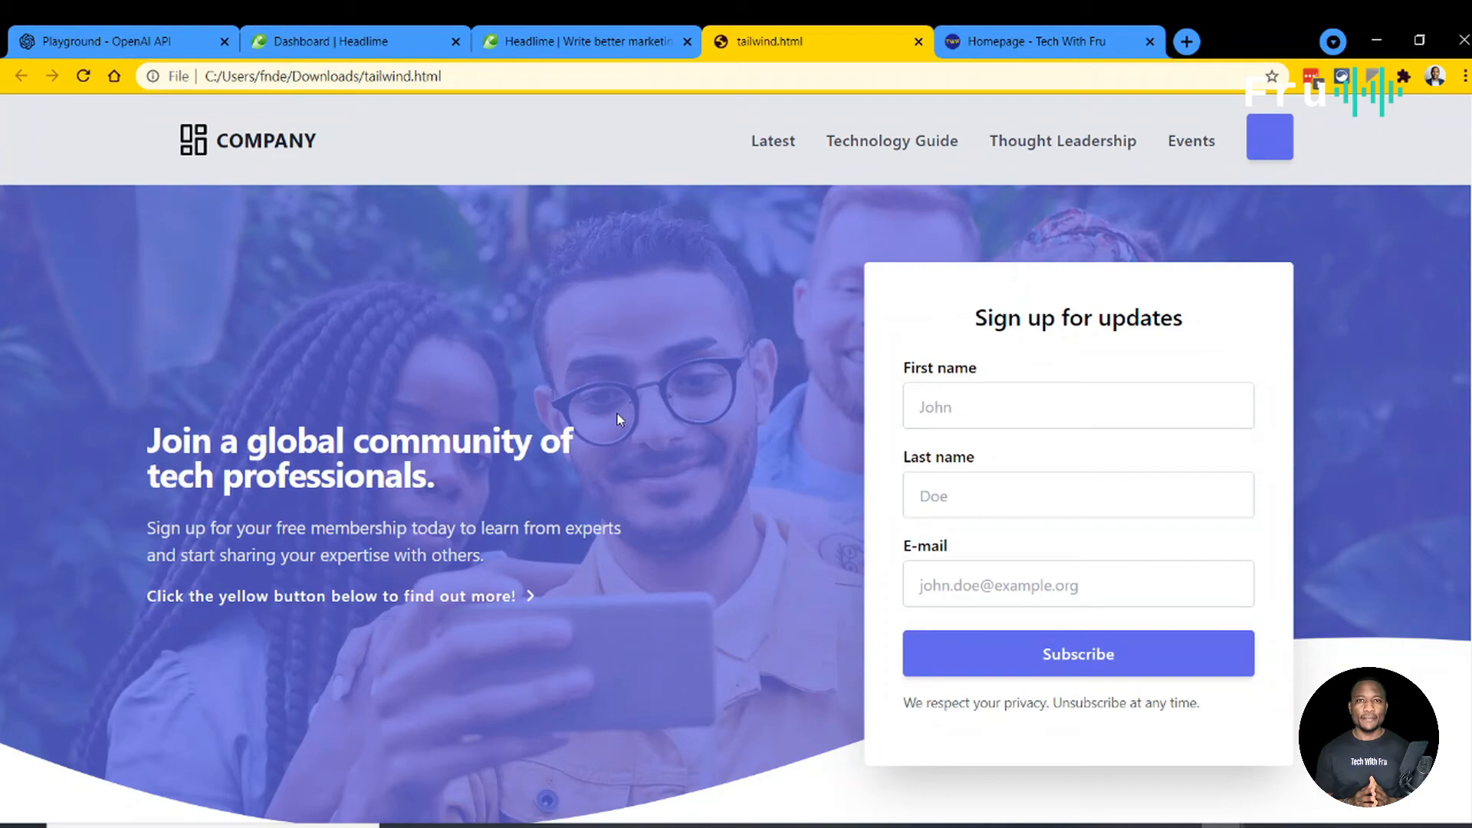
pyautogui.click(375, 42)
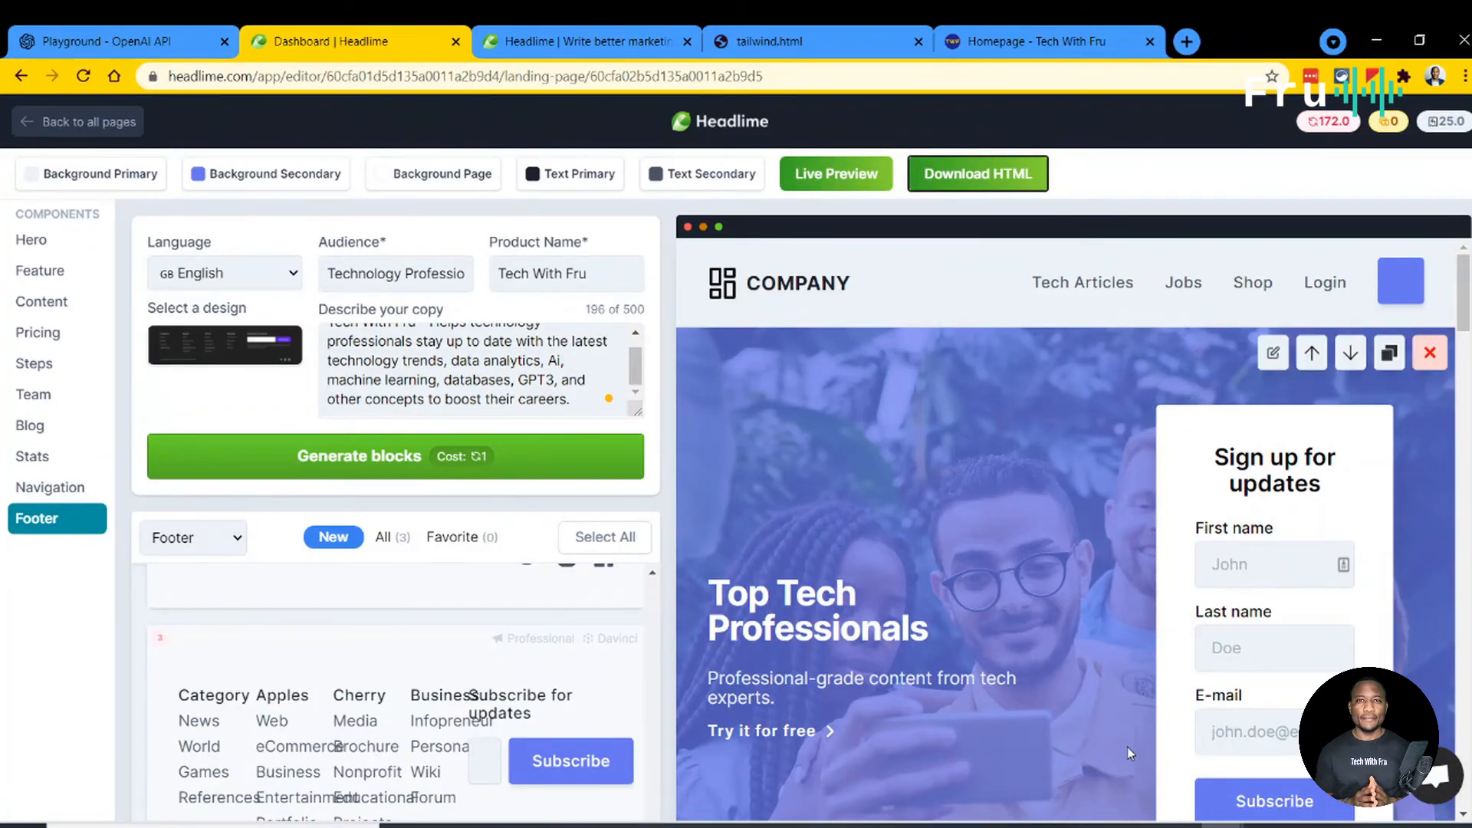
# Step: Check the Headlime marketing homepage in the incognito window, and return to the landing page editor
pyautogui.moveTo(1227, 825)
pyautogui.click(1272, 755)
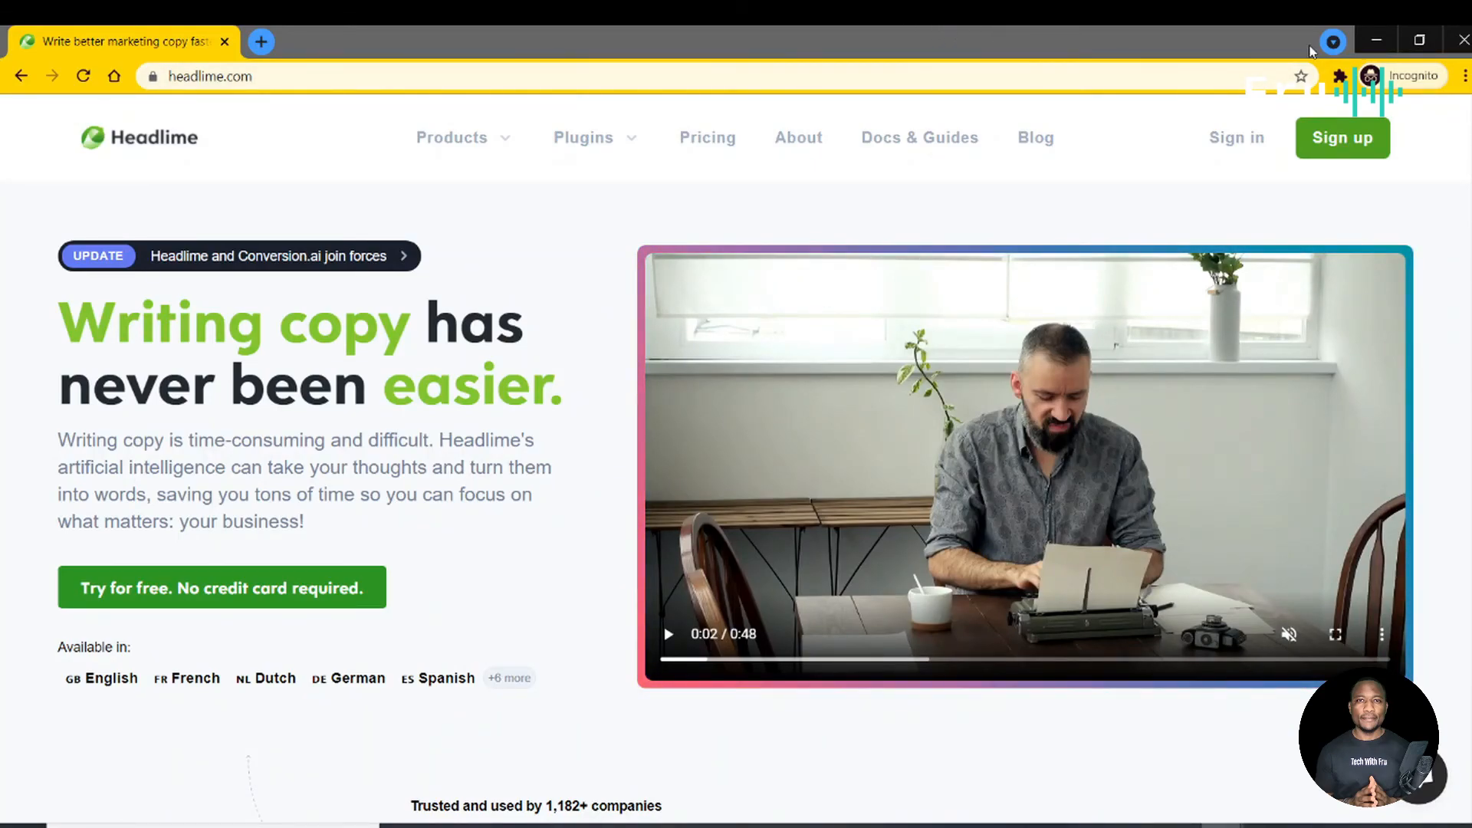
pyautogui.click(1382, 38)
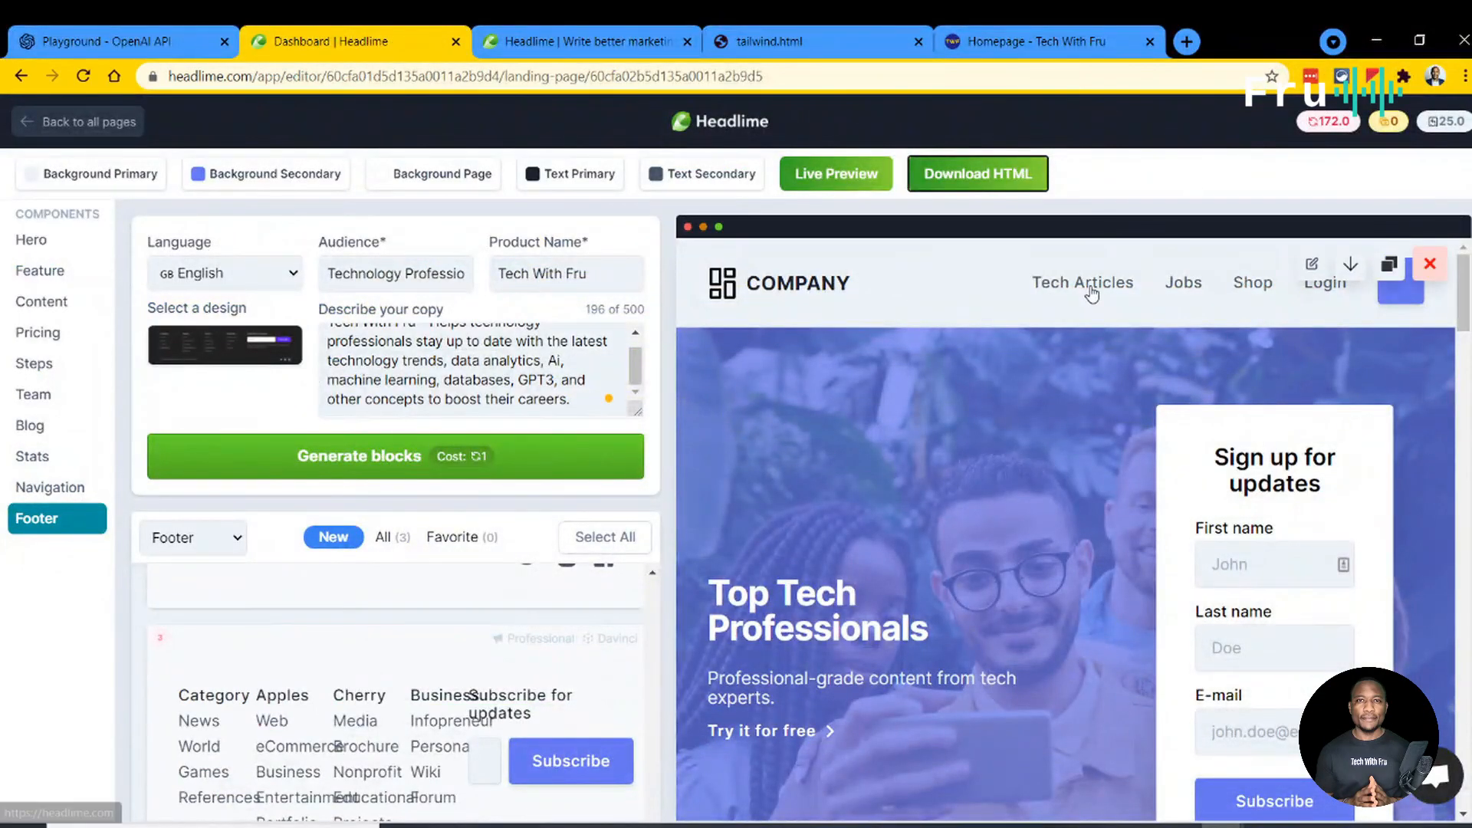